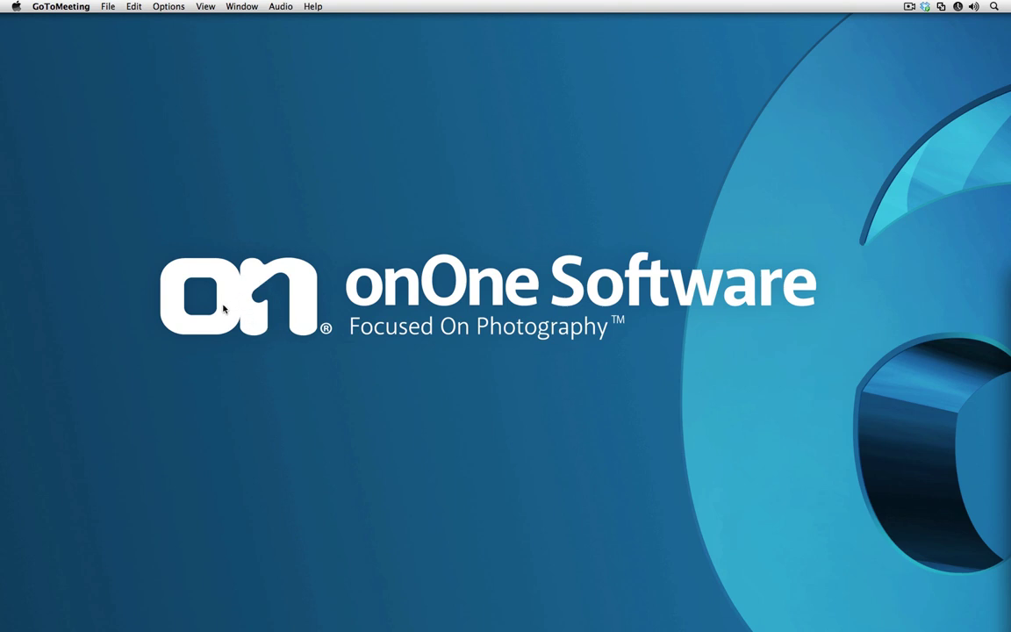
Bring Lightroom 4's Library of tulip-field exposures to the front from the Dock
{"action": "left_click", "coordinate": [19, 235]}
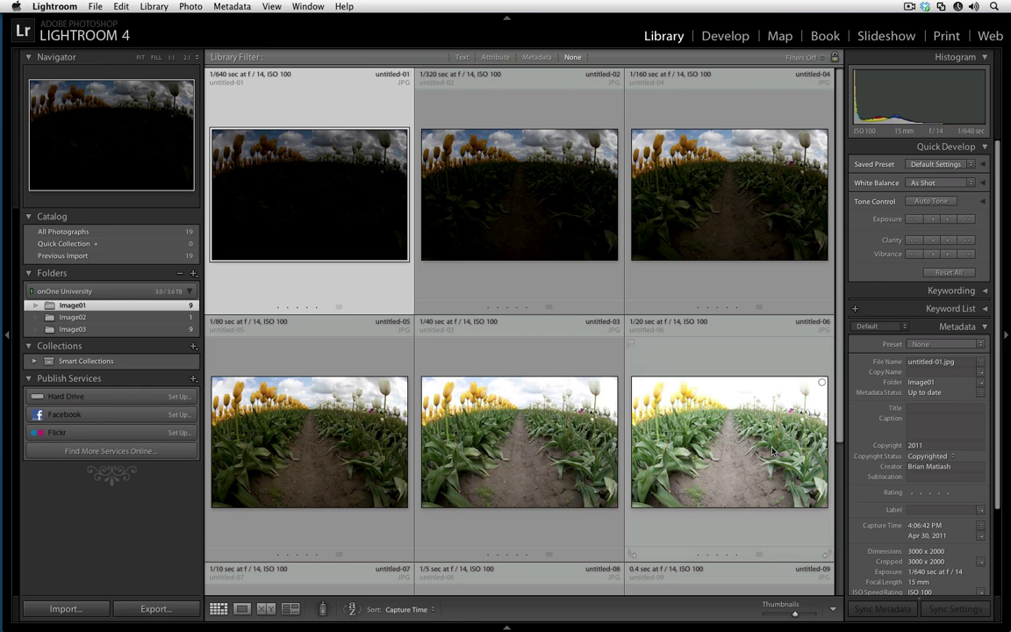
Open the normally exposed photo untitled-03 on its own in Loupe view
{"action": "left_click", "coordinate": [491, 397]}
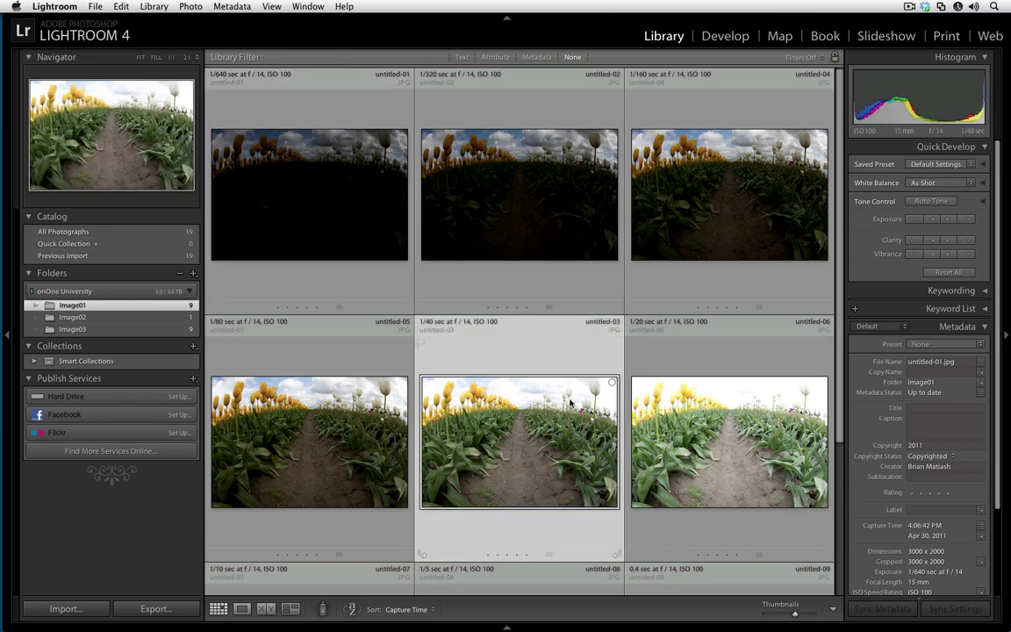
{"action": "double_click", "coordinate": [472, 456]}
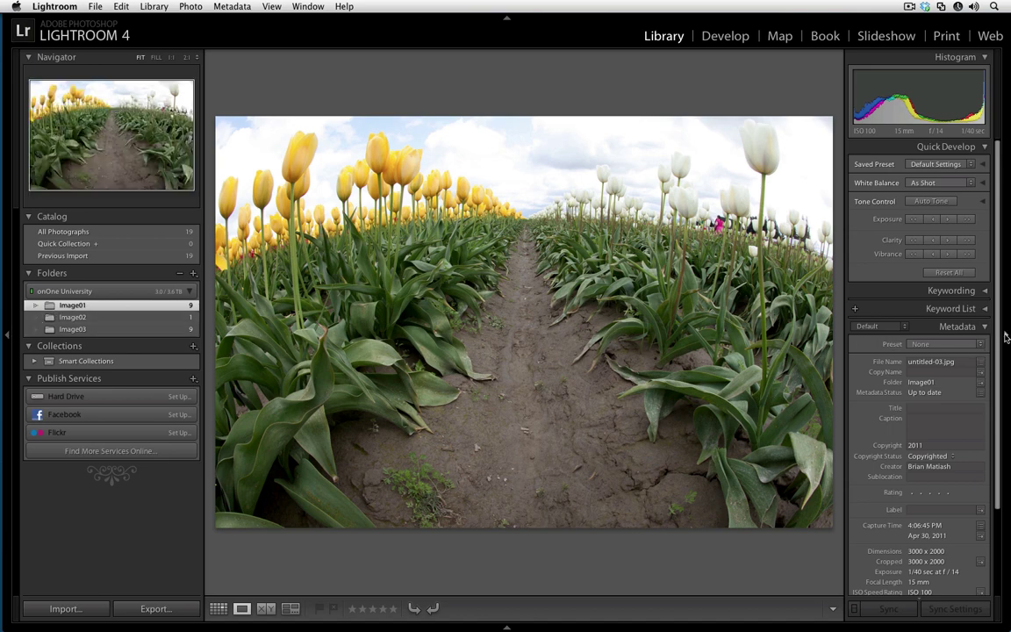
Hide the side panel and return to the Grid of all nine bracketed exposures
{"action": "key", "text": "F8"}
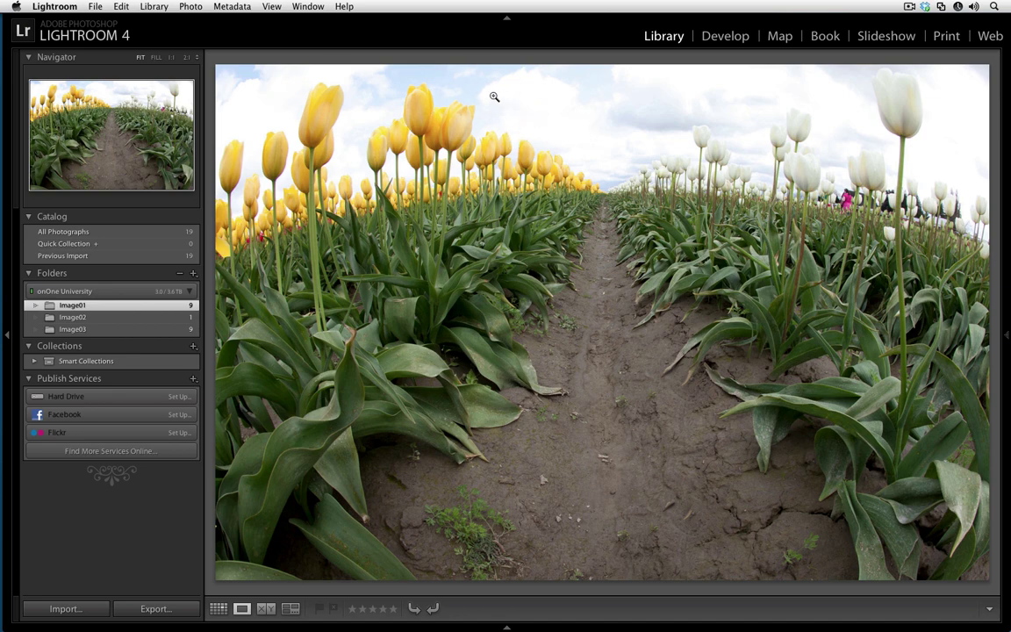
{"action": "key", "text": "g"}
{"action": "left_click", "coordinate": [350, 196]}
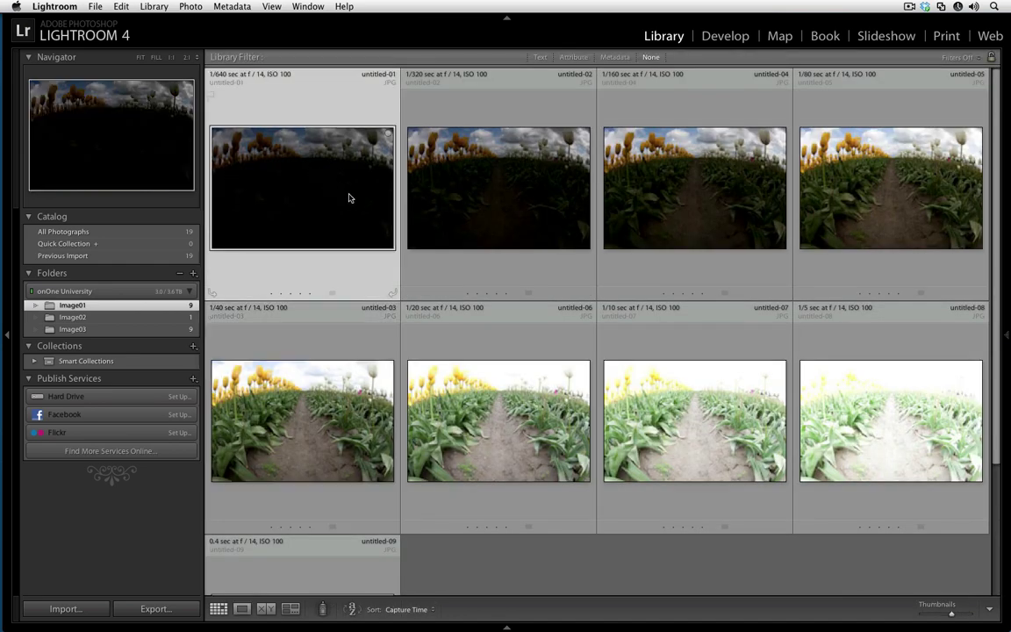
{"action": "key", "text": "e"}
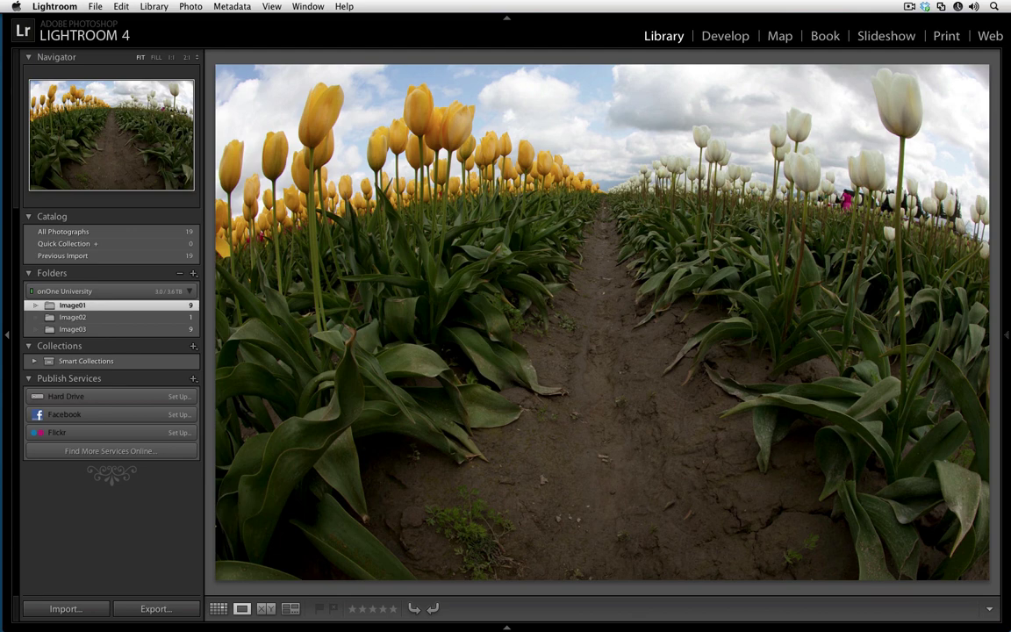
{"action": "left_click", "coordinate": [834, 210]}
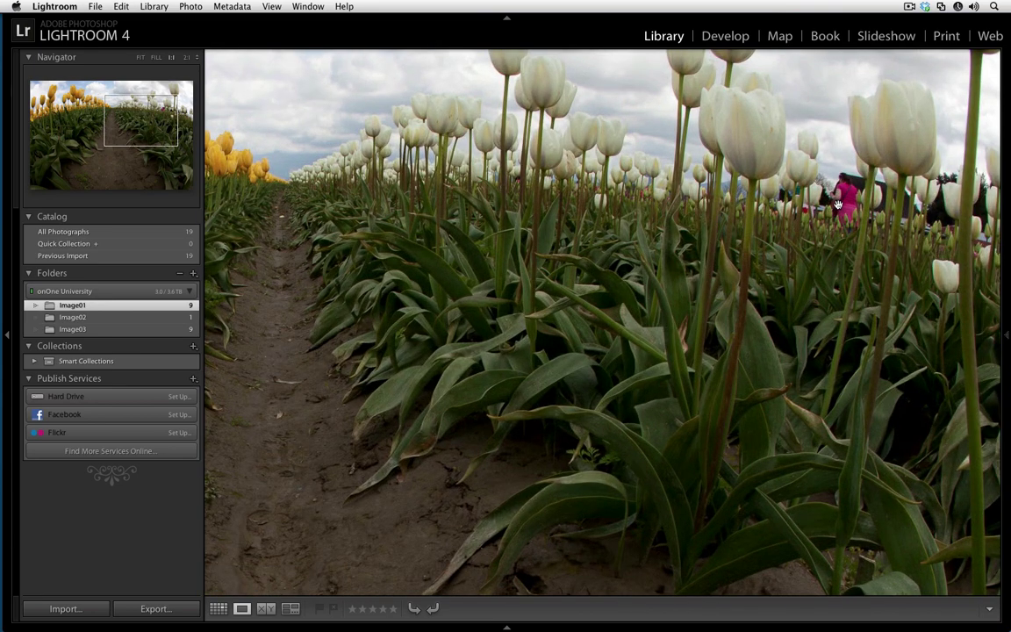
{"action": "left_click", "coordinate": [826, 226]}
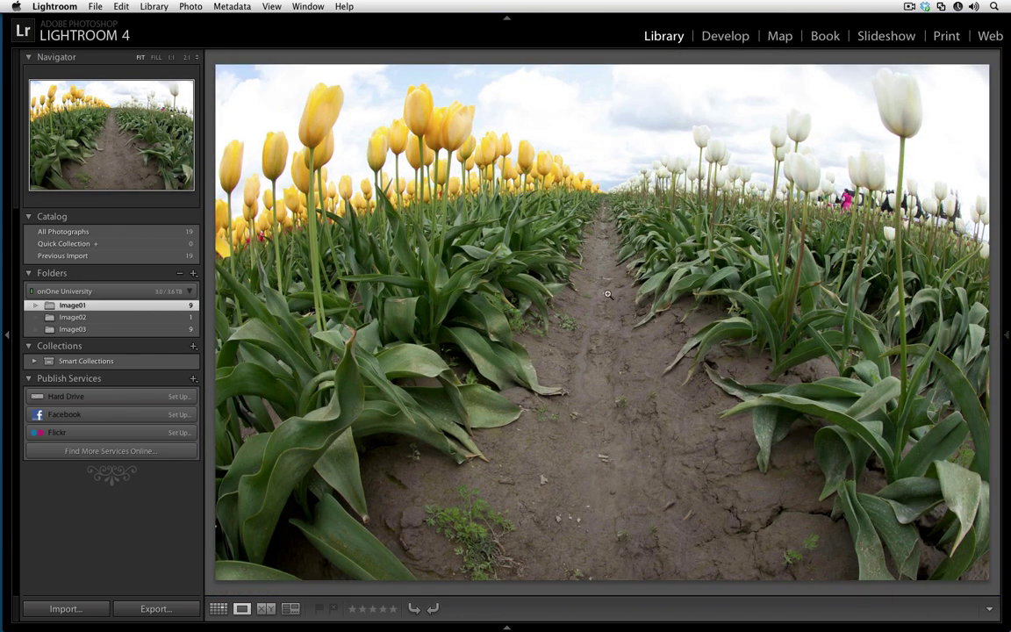
{"action": "key", "text": "super+u"}
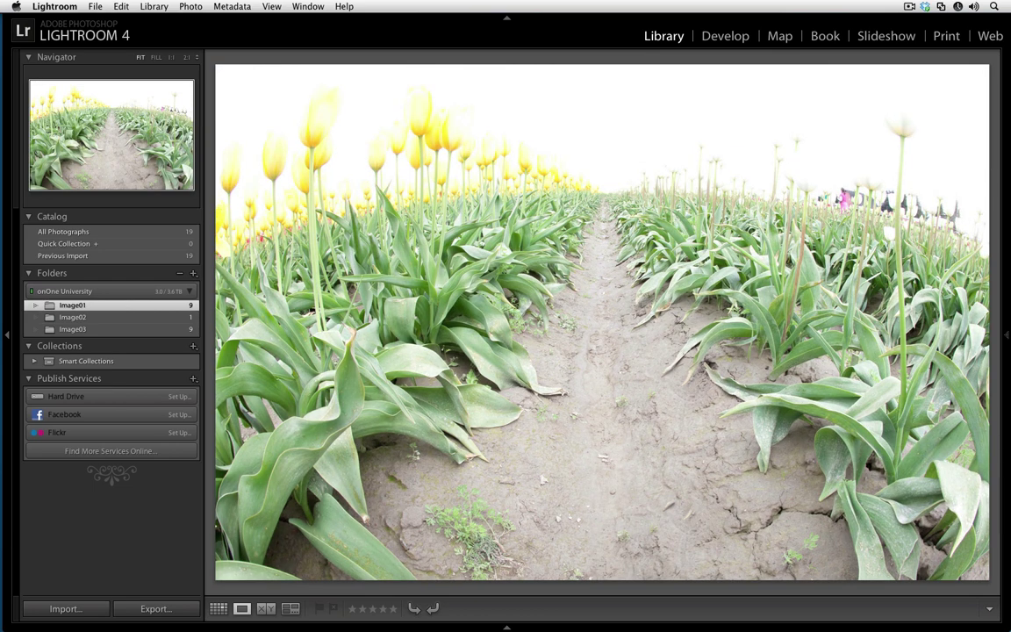
{"action": "key", "text": "super+u"}
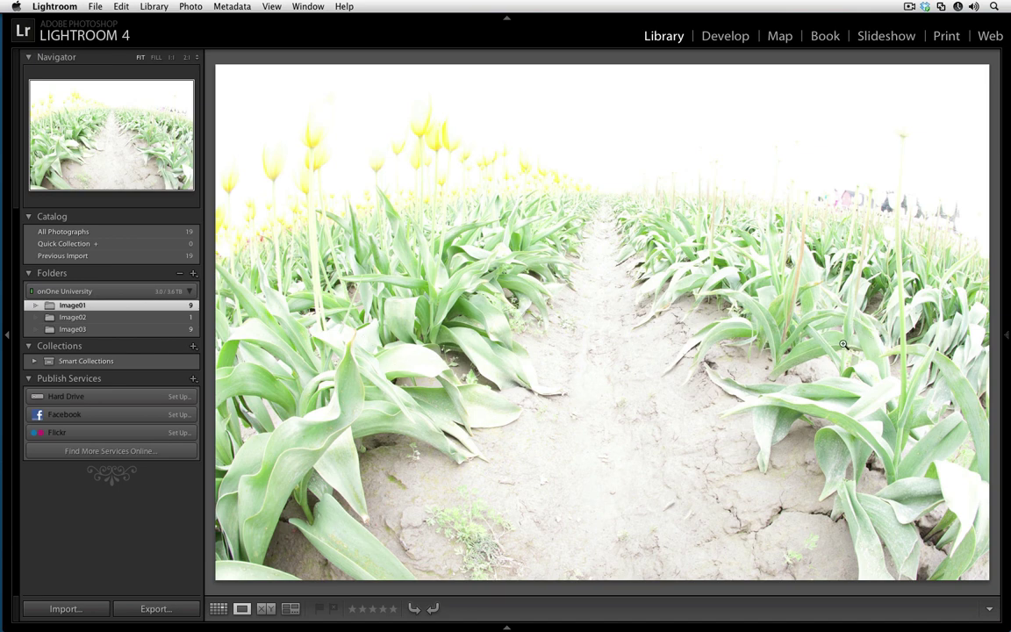
{"action": "key", "text": "Right"}
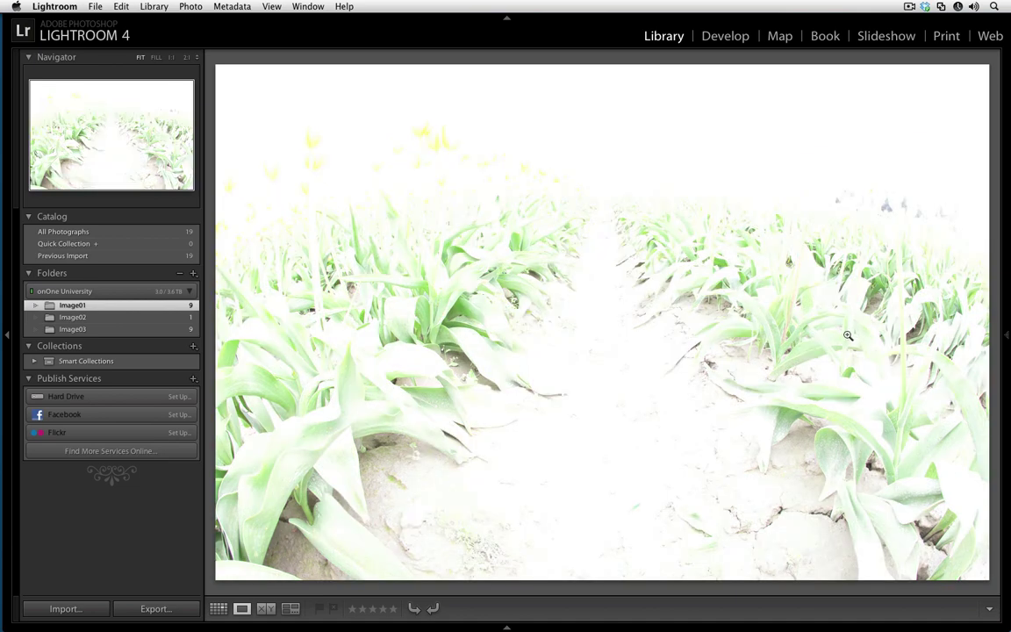
{"action": "key", "text": "g"}
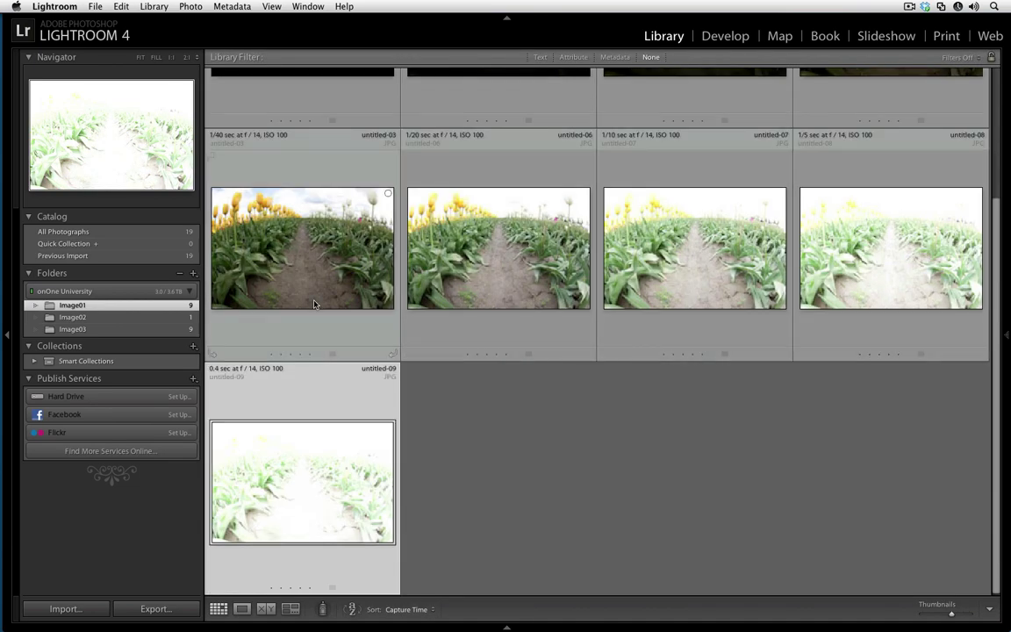
Open the Export dialog for all nine exposures from the thumbnail context menu
{"action": "scroll", "coordinate": [316, 325], "scroll_direction": "up", "scroll_amount": 3}
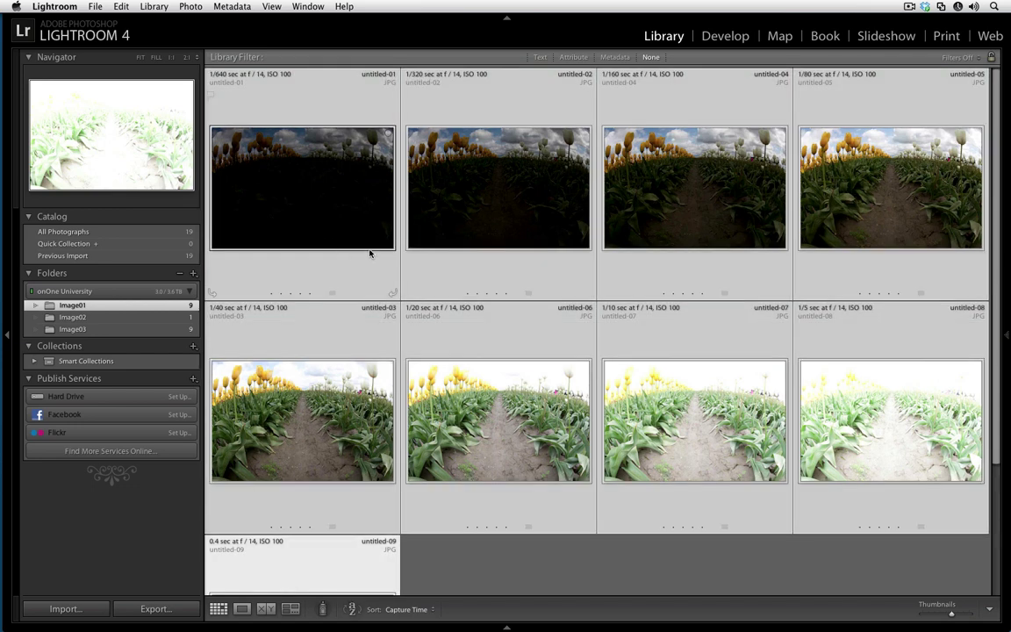
{"action": "left_click", "coordinate": [95, 6]}
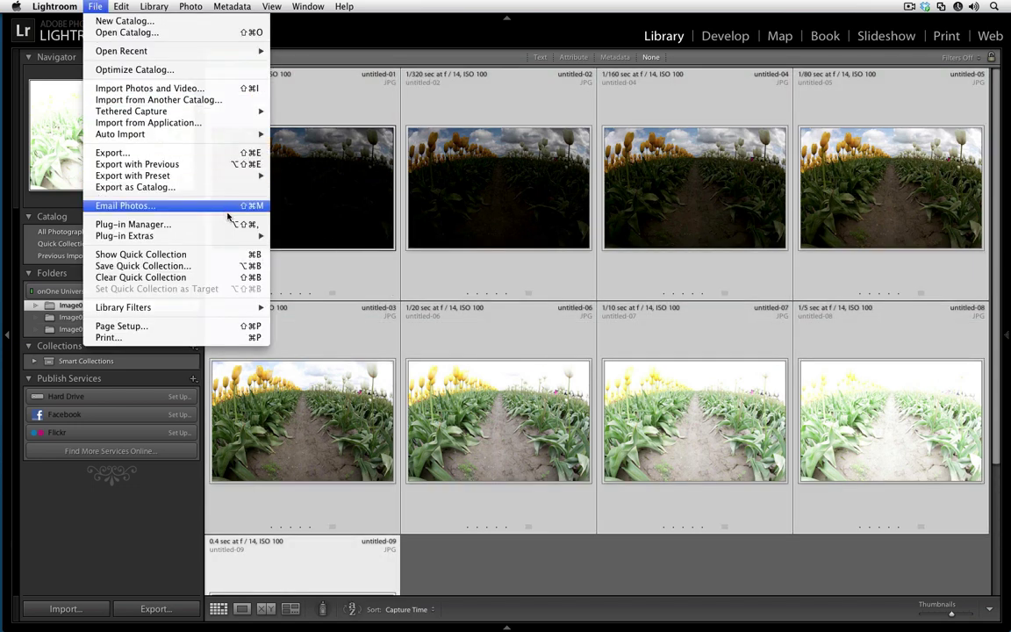
{"action": "mouse_move", "coordinate": [231, 235]}
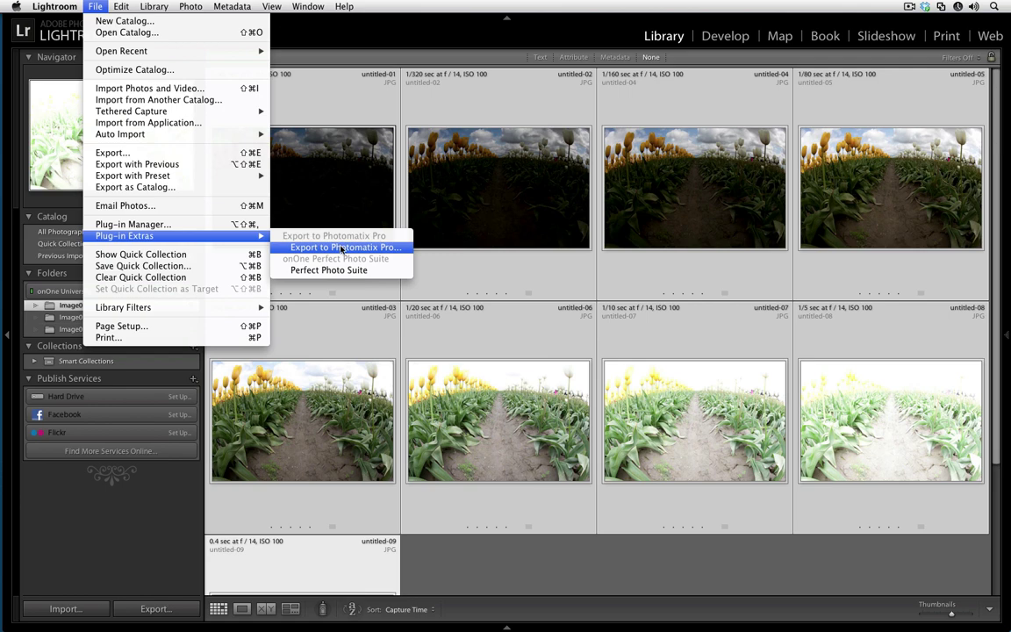
{"action": "right_click", "coordinate": [477, 201]}
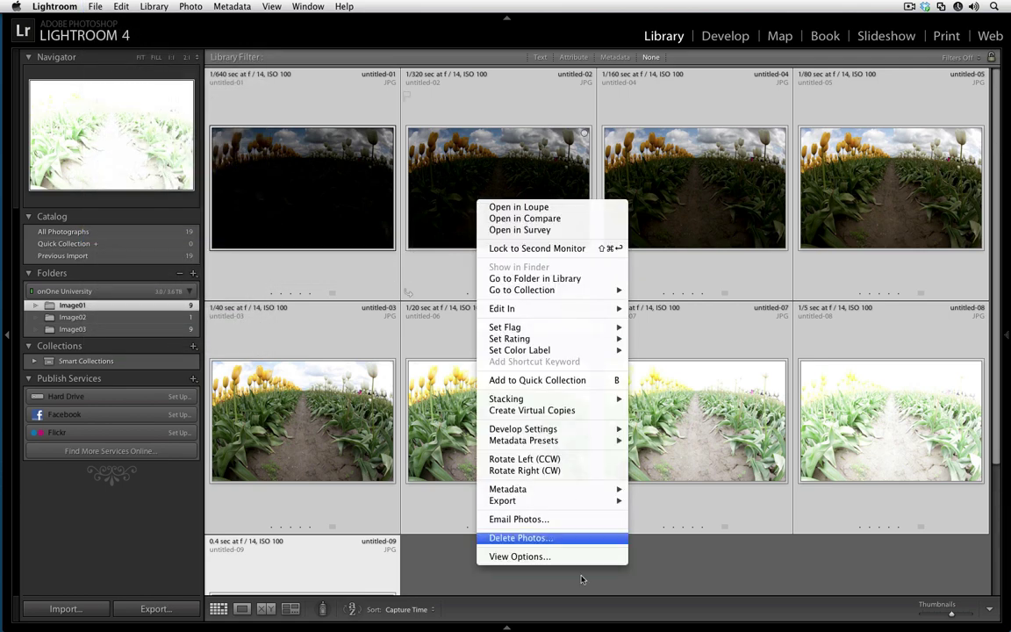
{"action": "mouse_move", "coordinate": [606, 500]}
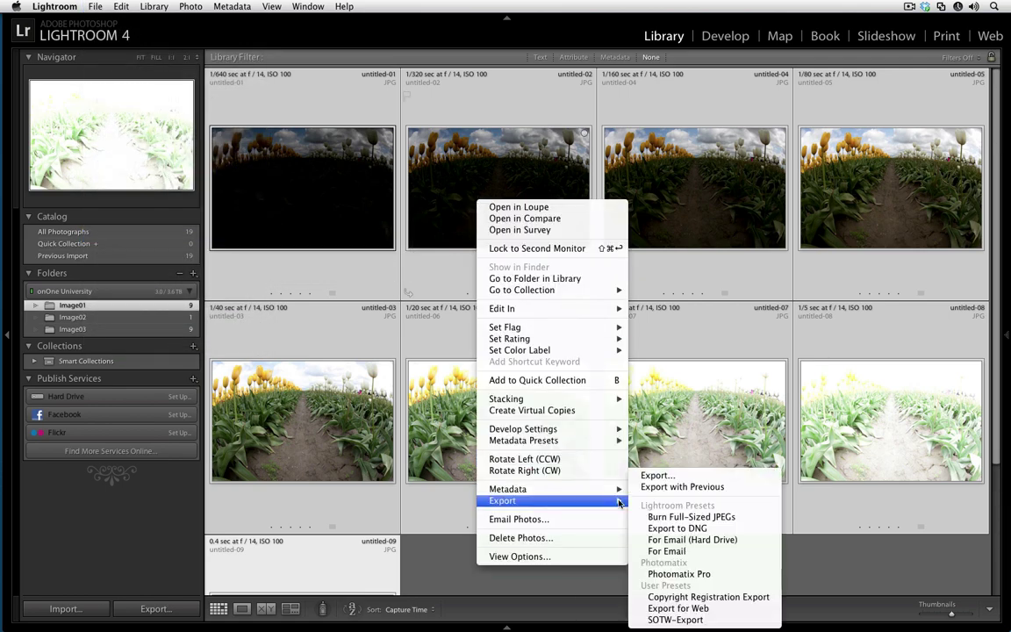
{"action": "left_click", "coordinate": [673, 476]}
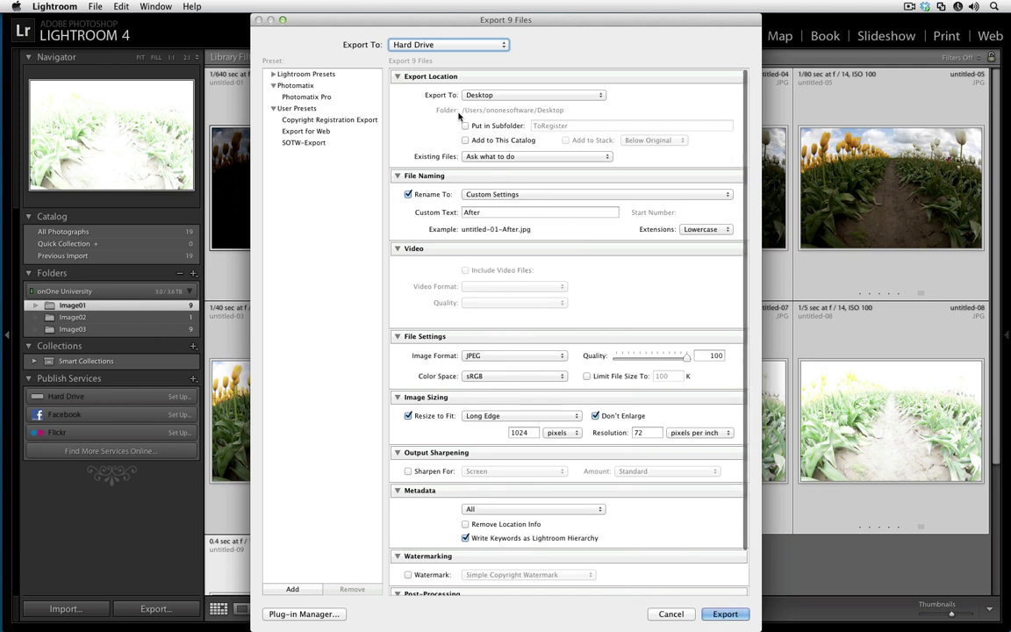
Load the Photomatix Pro preset, with ProPhoto RGB colour space and JPEG image format
{"action": "left_click", "coordinate": [316, 96]}
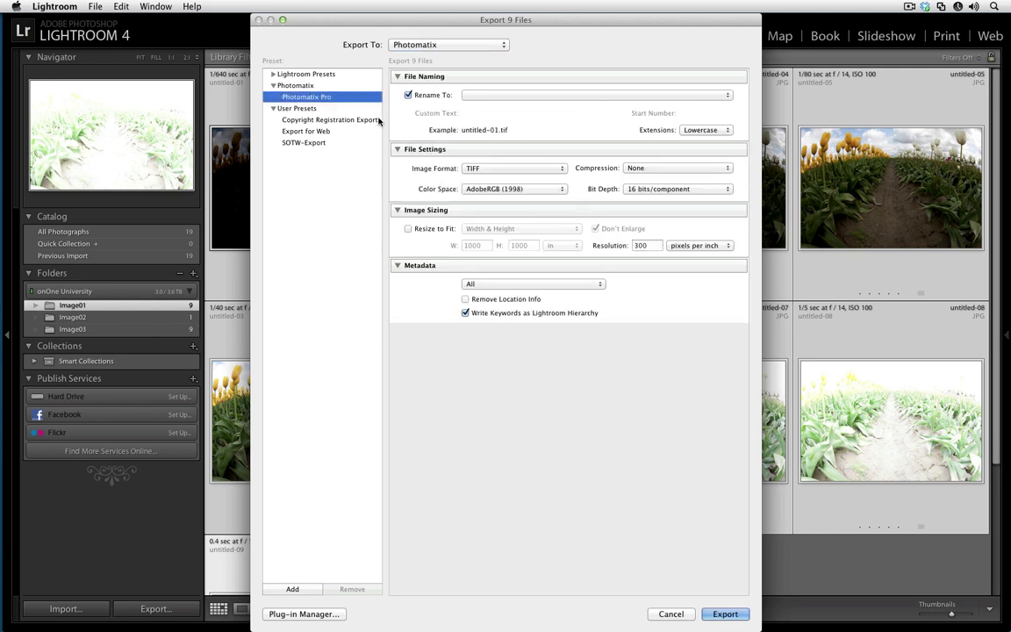
{"action": "left_click", "coordinate": [492, 189]}
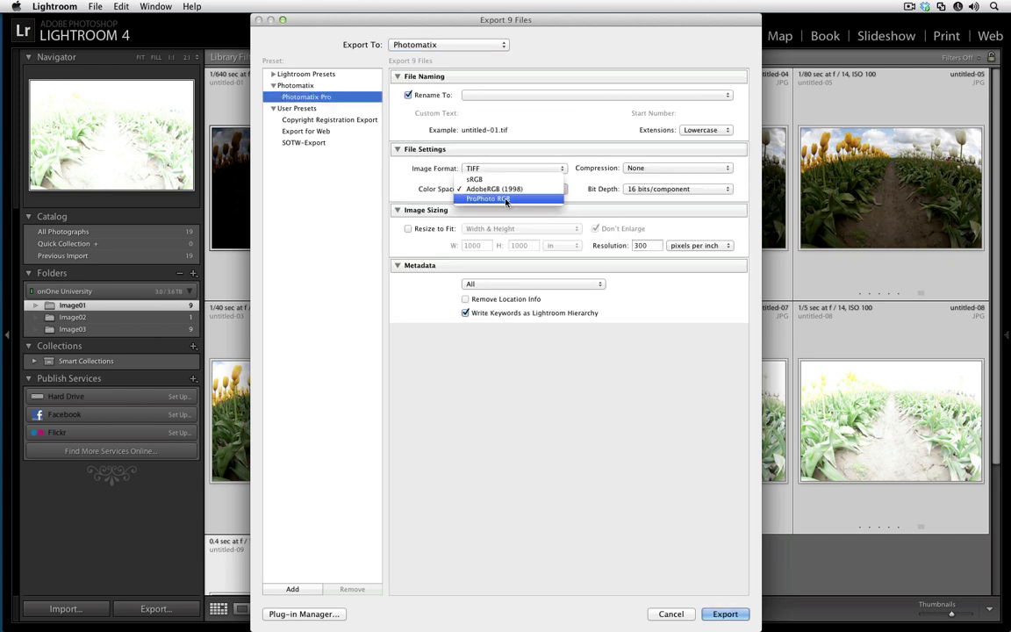
{"action": "left_click", "coordinate": [504, 199]}
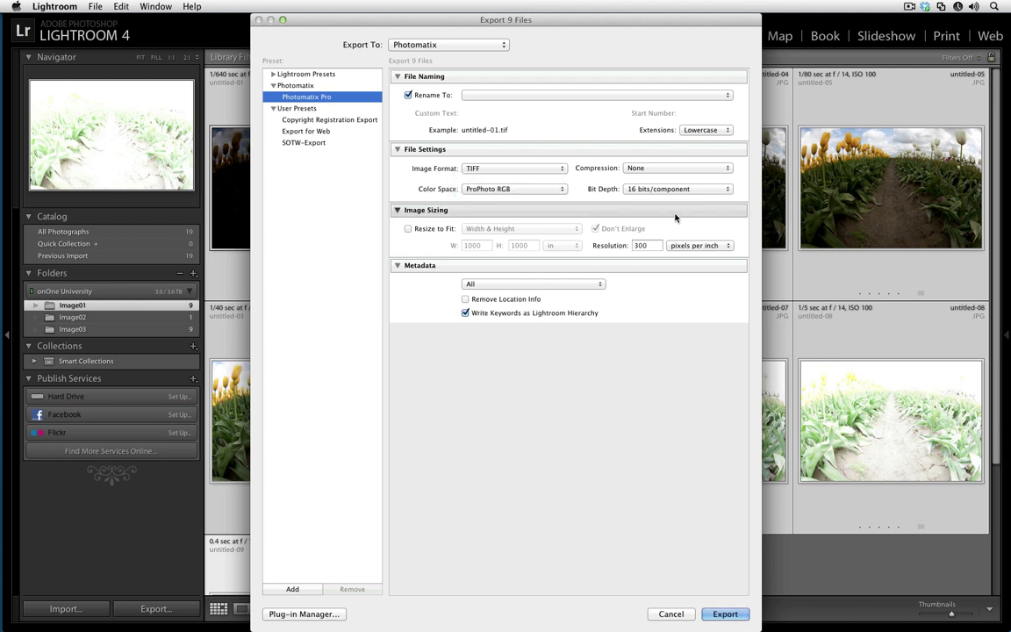
{"action": "left_click", "coordinate": [496, 167]}
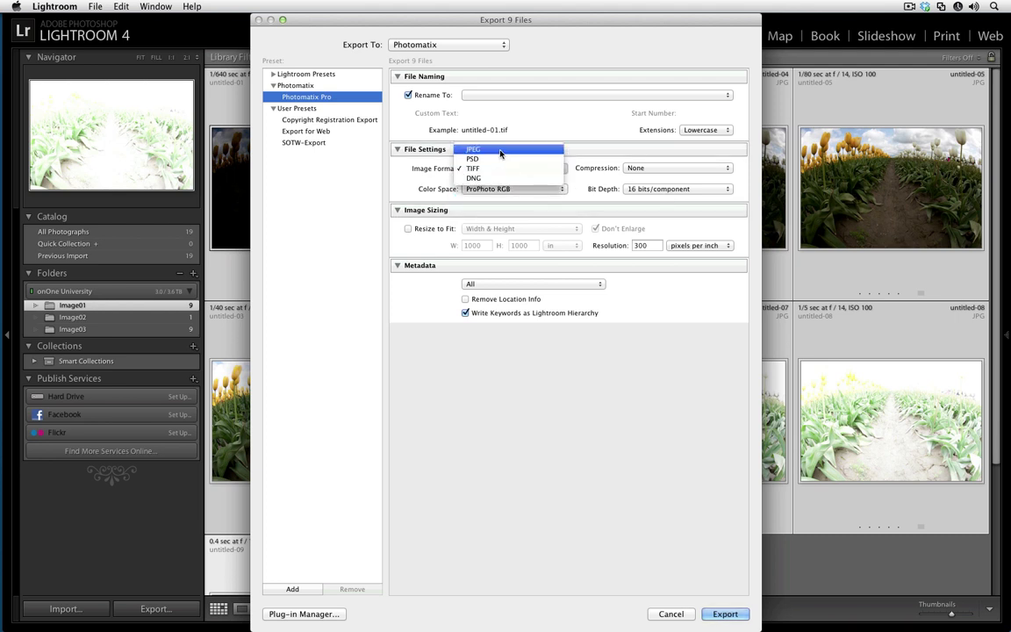
{"action": "left_click", "coordinate": [500, 151]}
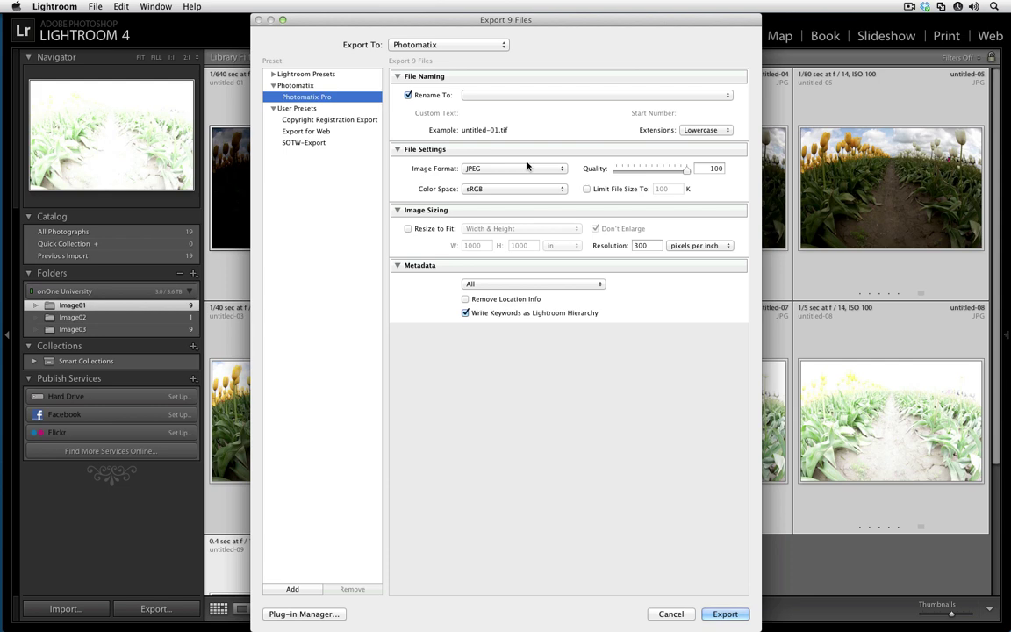
Export to Photomatix, naming the merge untitled-01-HDRX with JPEG output, and start merging
{"action": "left_click", "coordinate": [725, 613]}
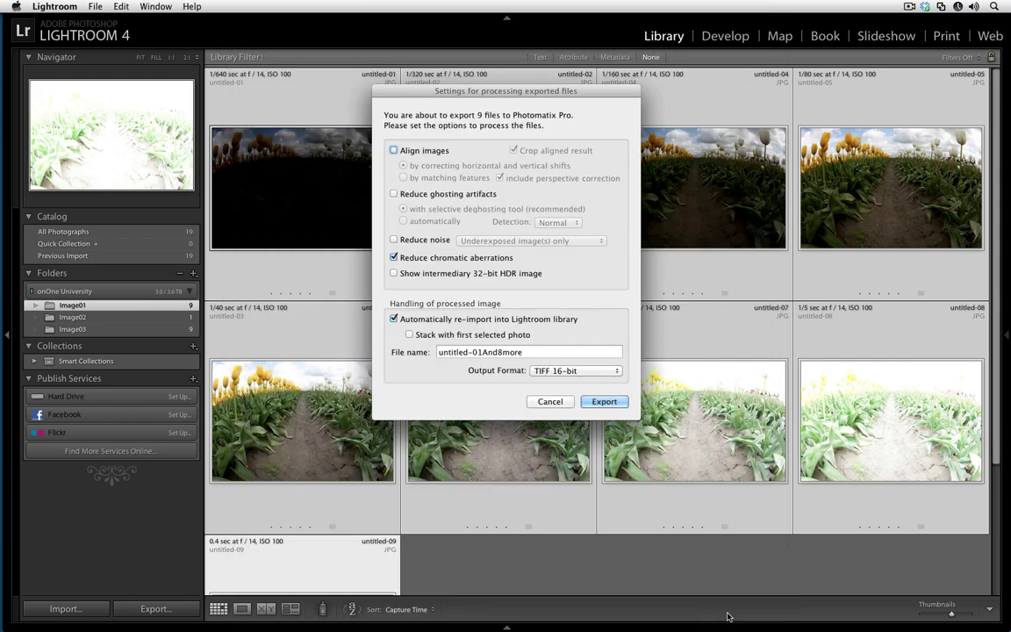
{"action": "left_click", "coordinate": [478, 351]}
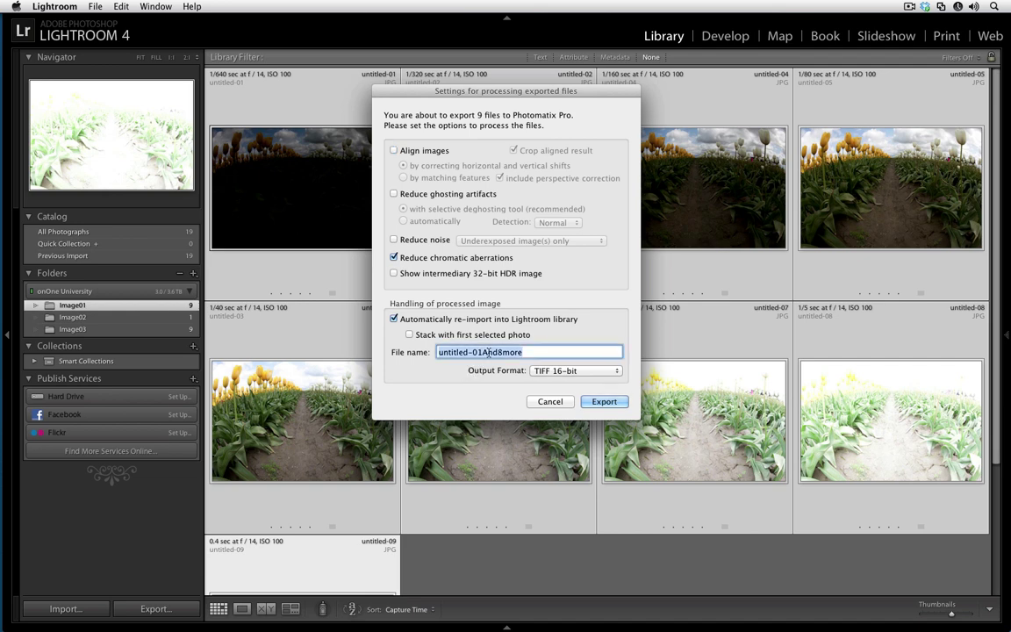
{"action": "left_click_drag", "start_coordinate": [478, 351], "coordinate": [526, 352]}
{"action": "type", "text": "-HDRX"}
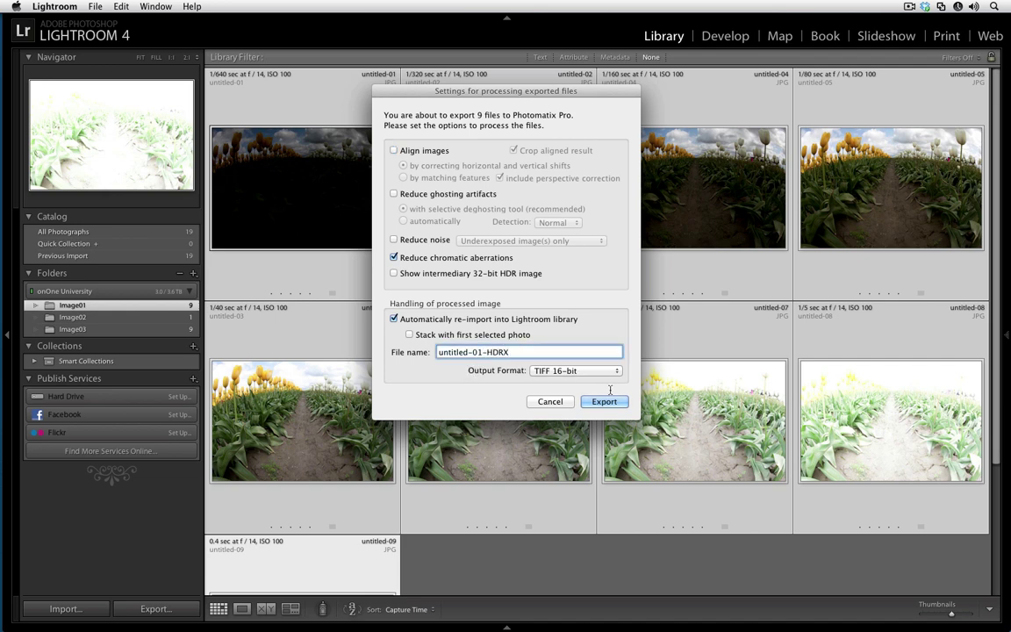
{"action": "left_click", "coordinate": [575, 370]}
{"action": "left_click", "coordinate": [579, 355]}
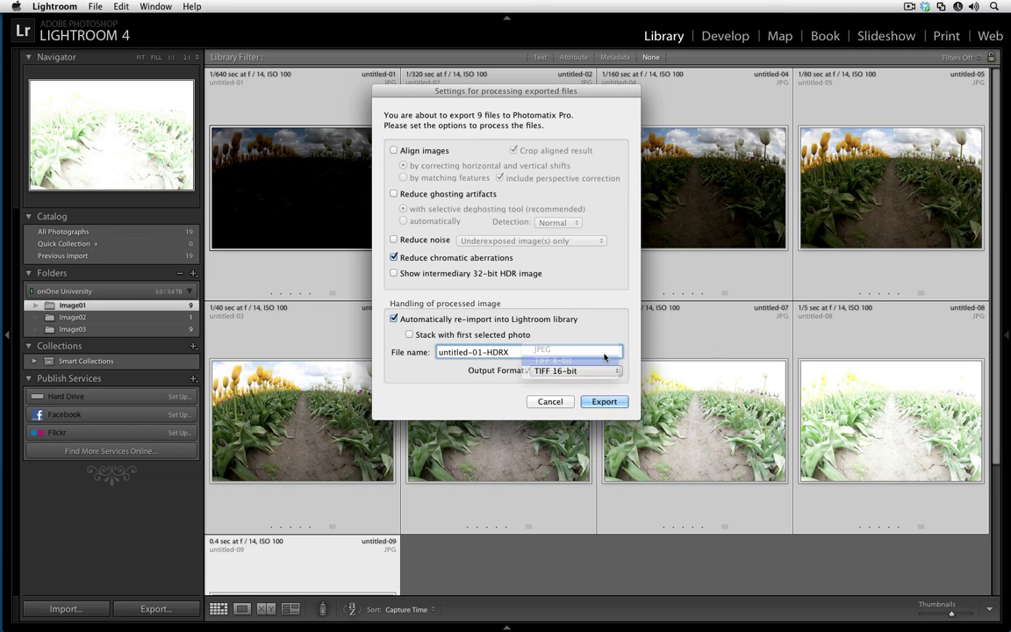
{"action": "left_click", "coordinate": [595, 372]}
{"action": "left_click", "coordinate": [579, 356]}
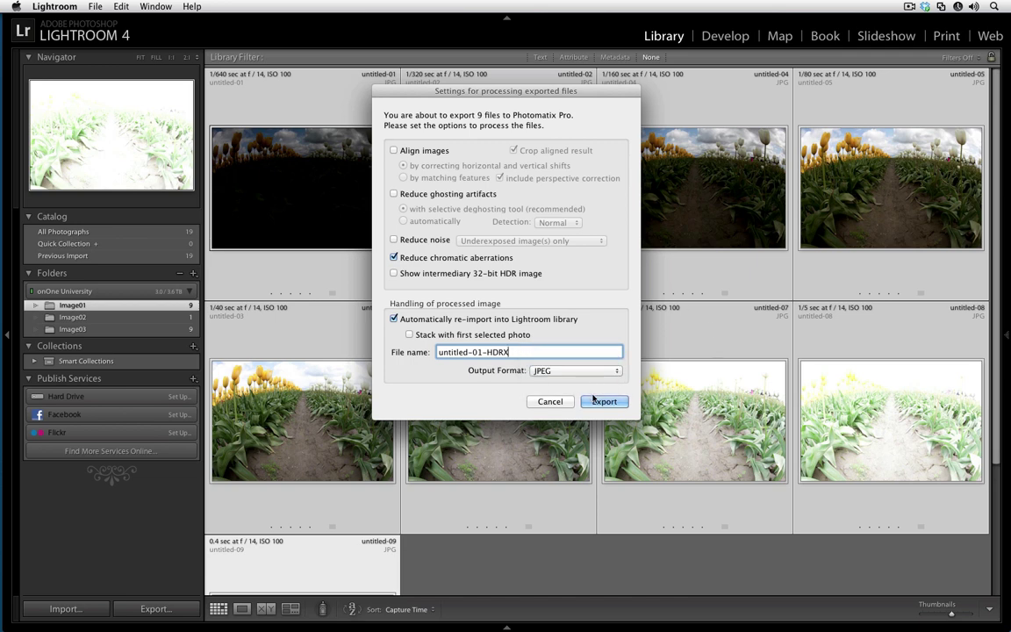
{"action": "left_click", "coordinate": [603, 402]}
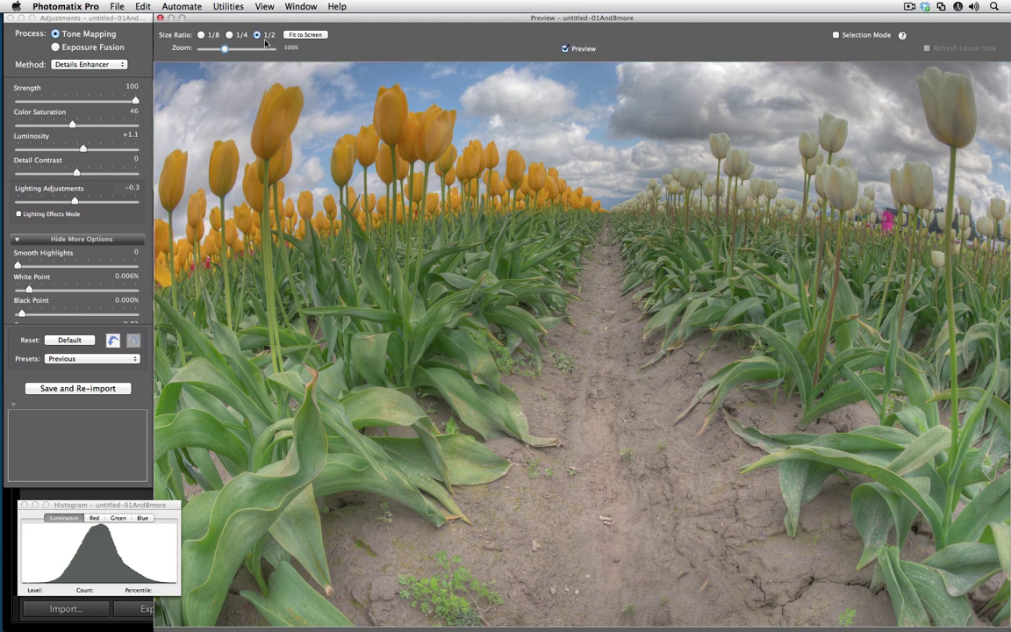
Fit the preview and lower Details Enhancer Luminosity from +1.1 to +0.3
{"action": "left_click", "coordinate": [294, 35]}
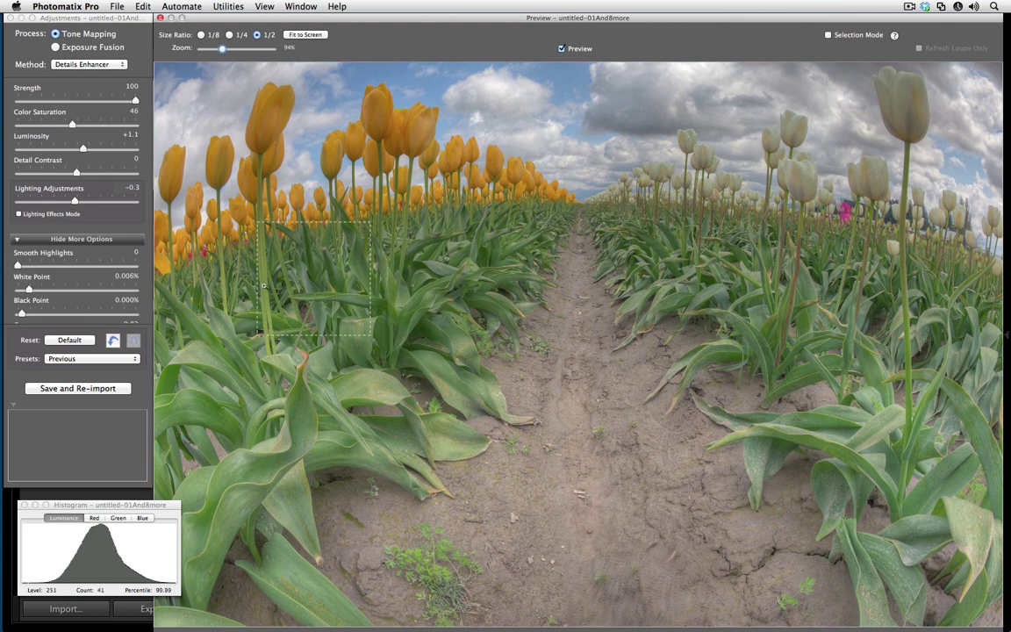
{"action": "mouse_move", "coordinate": [75, 201]}
{"action": "left_click_drag", "start_coordinate": [83, 148], "coordinate": [71, 173]}
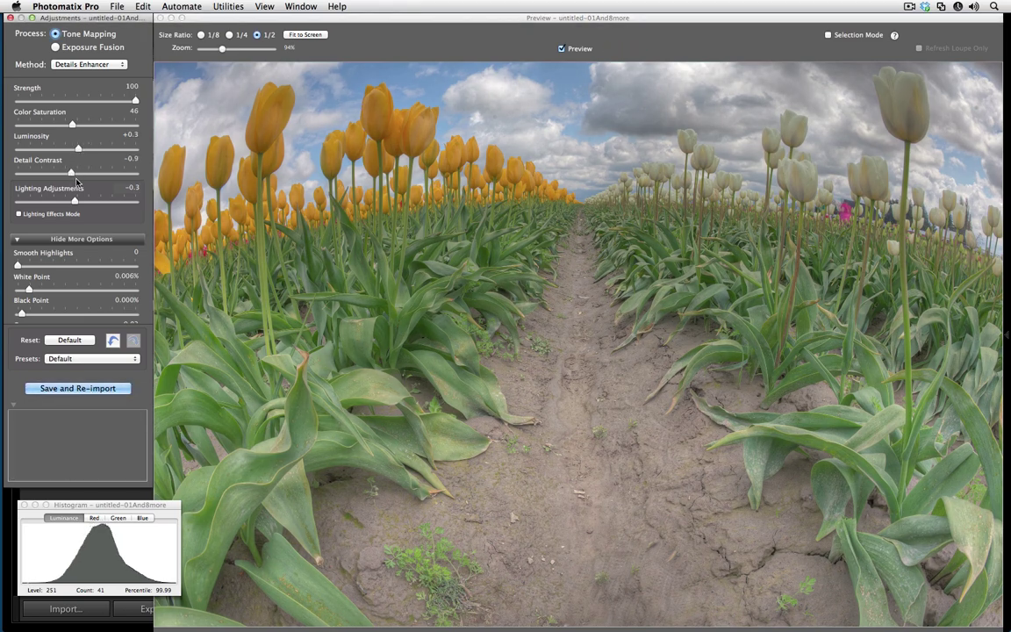
{"action": "mouse_move", "coordinate": [85, 192]}
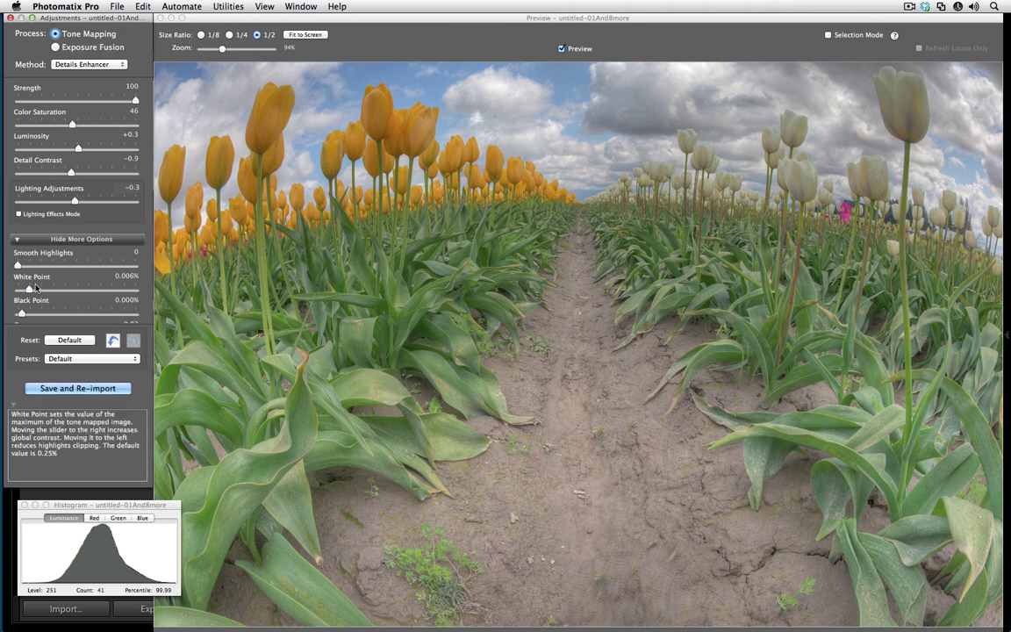
{"action": "scroll", "coordinate": [54, 238], "scroll_direction": "down", "scroll_amount": 5}
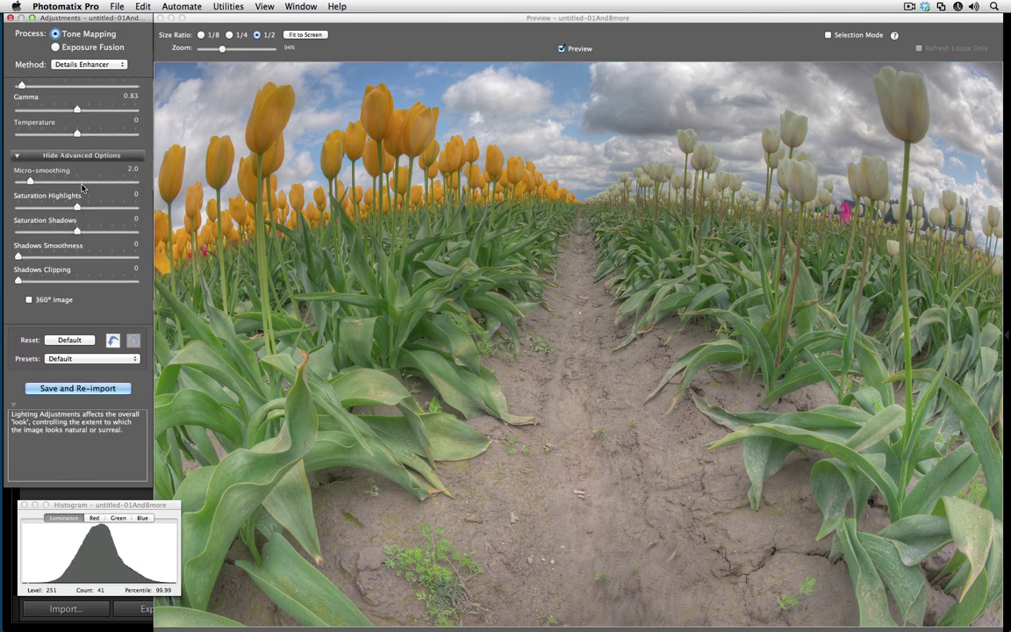
{"action": "scroll", "coordinate": [81, 187], "scroll_direction": "up", "scroll_amount": 3}
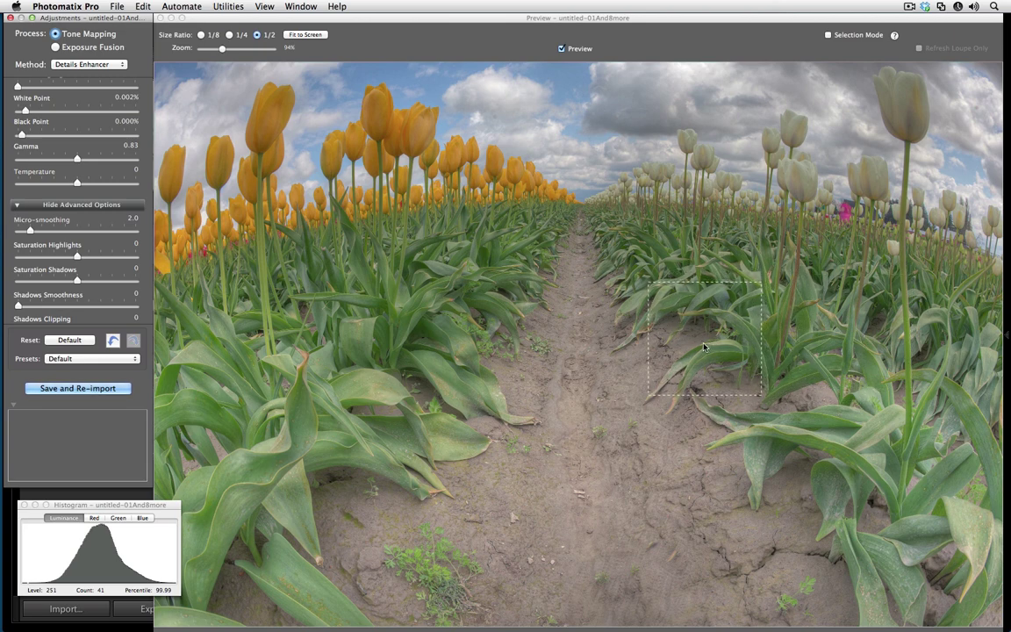
Save and re-import the tone-mapped untitled-01-HDRX into Lightroom's Image01 folder
{"action": "left_click", "coordinate": [77, 388]}
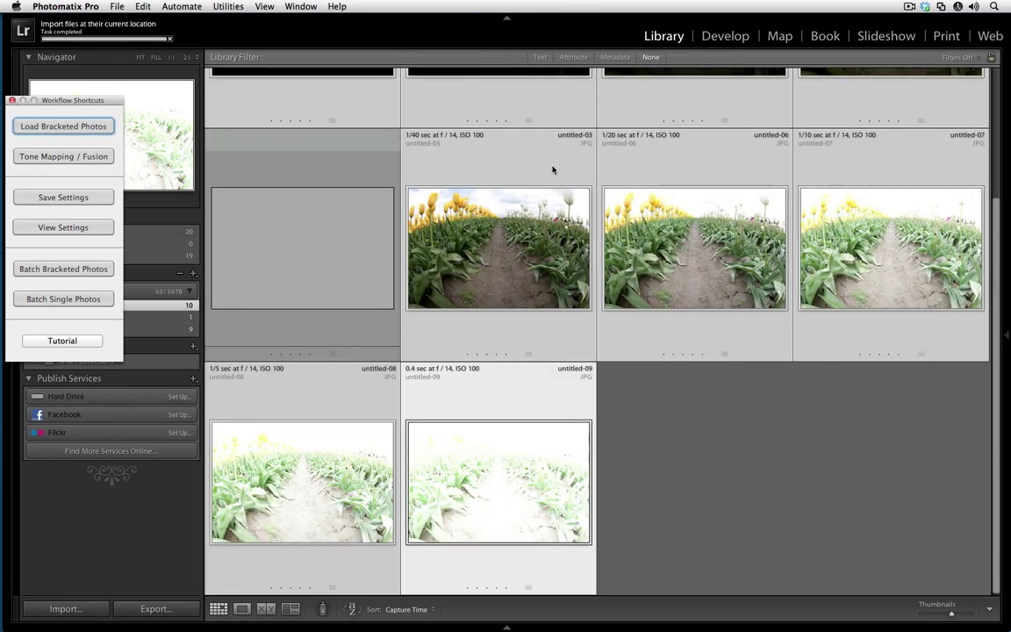
{"action": "left_click", "coordinate": [349, 266]}
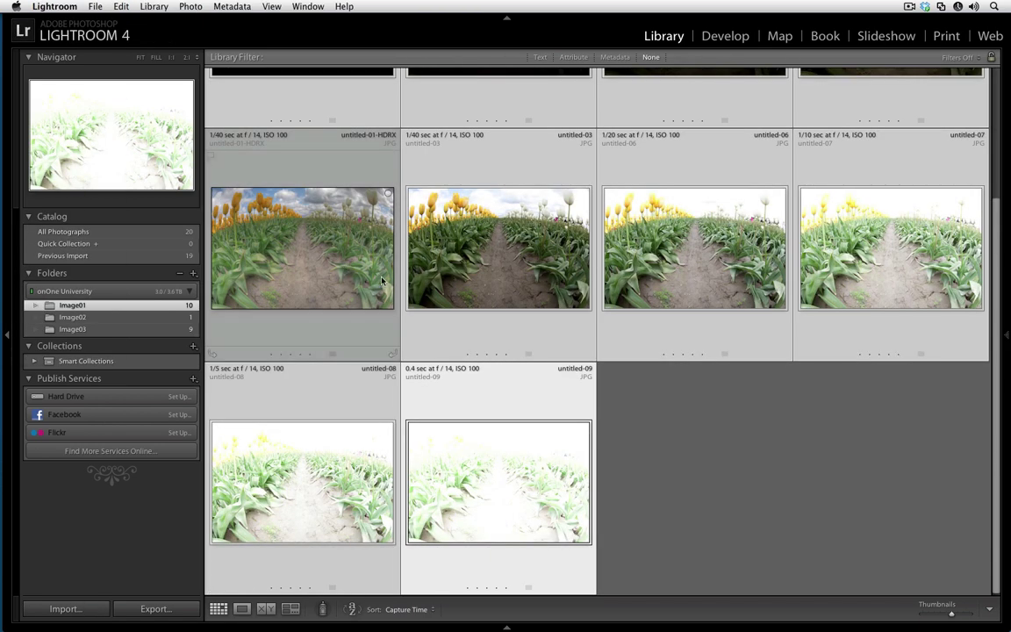
{"action": "scroll", "coordinate": [404, 272], "scroll_direction": "up", "scroll_amount": 3}
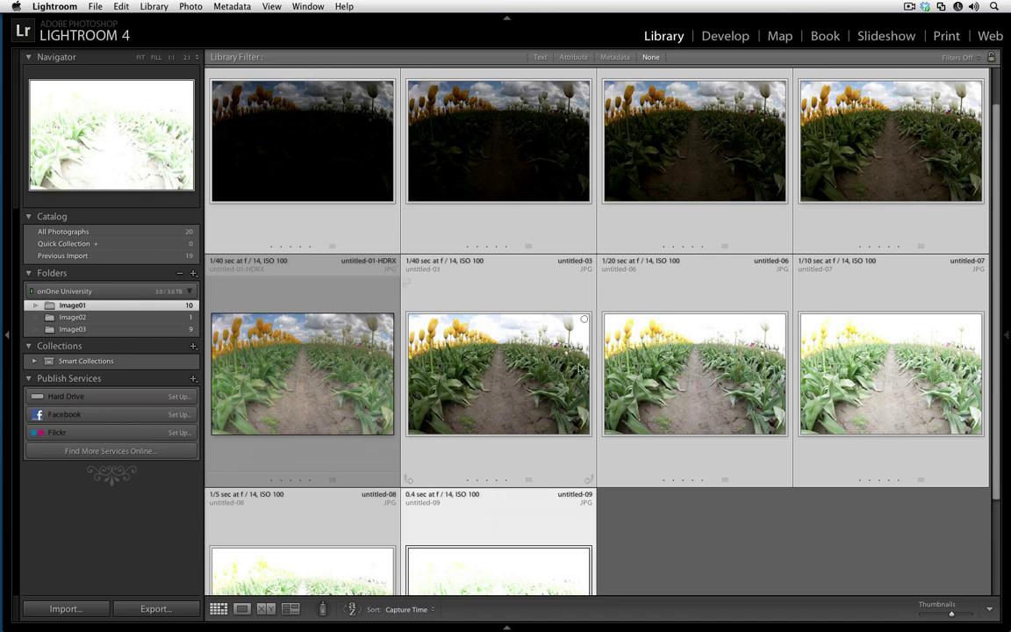
{"action": "left_click", "coordinate": [664, 503]}
{"action": "left_click", "coordinate": [412, 351]}
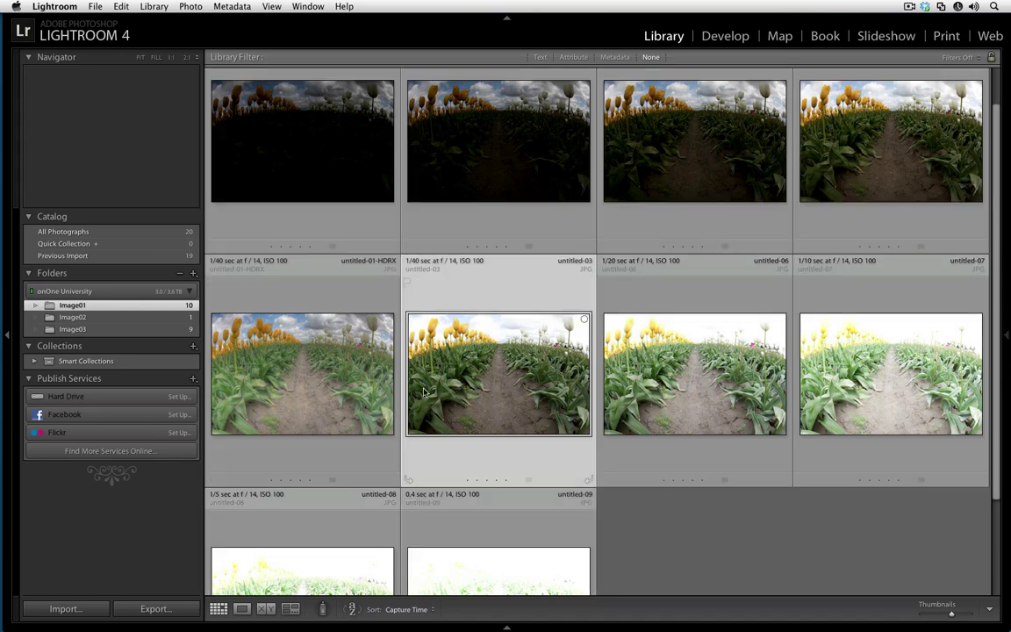
{"action": "left_click", "coordinate": [275, 345], "text": "shift"}
{"action": "key", "text": "c"}
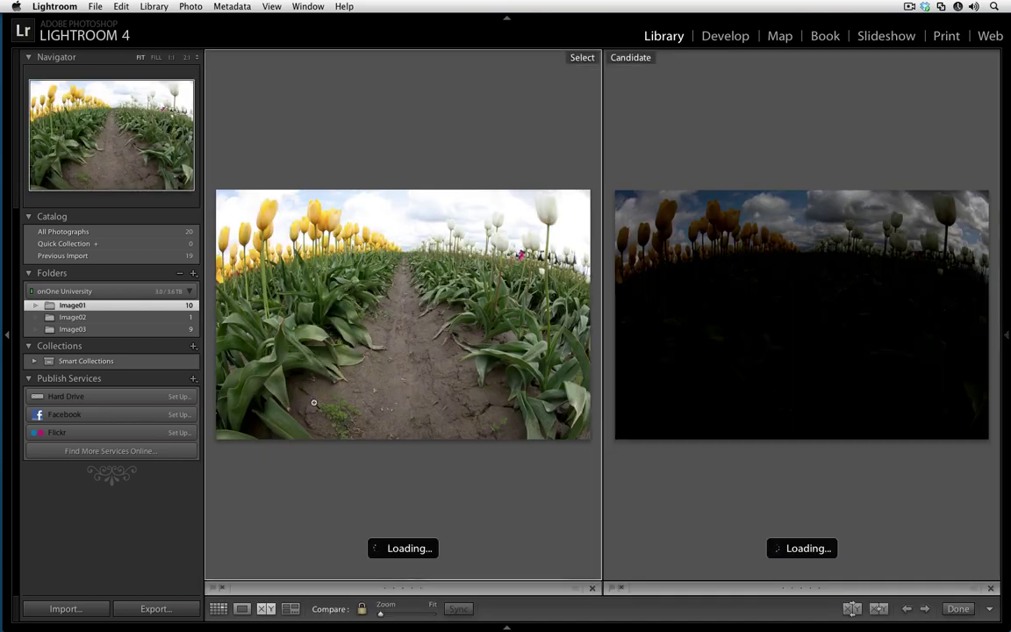
{"action": "key", "text": "F8"}
{"action": "key", "text": "e"}
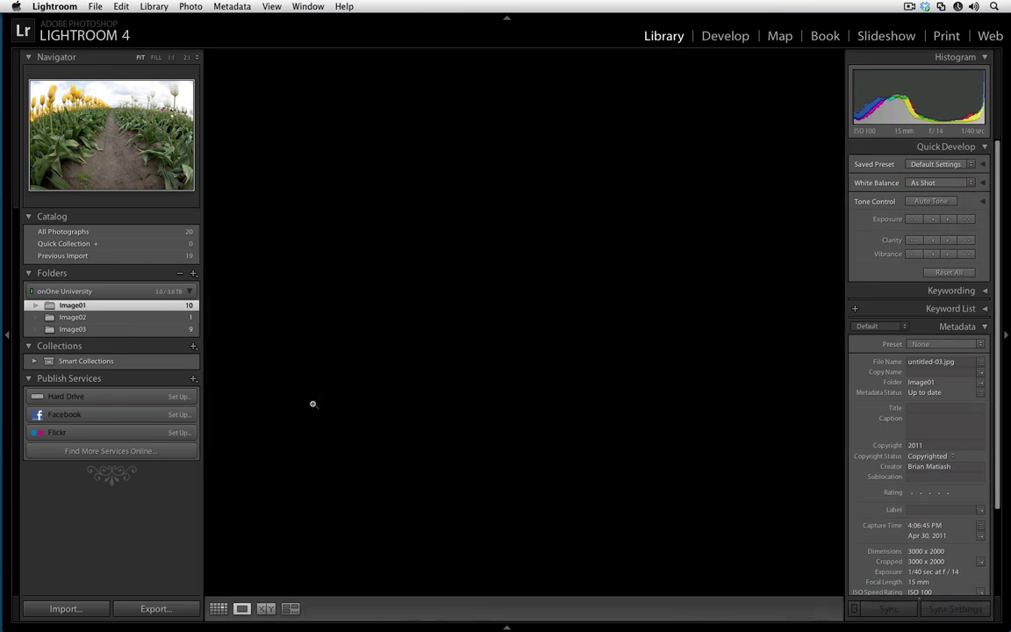
{"action": "key", "text": "g"}
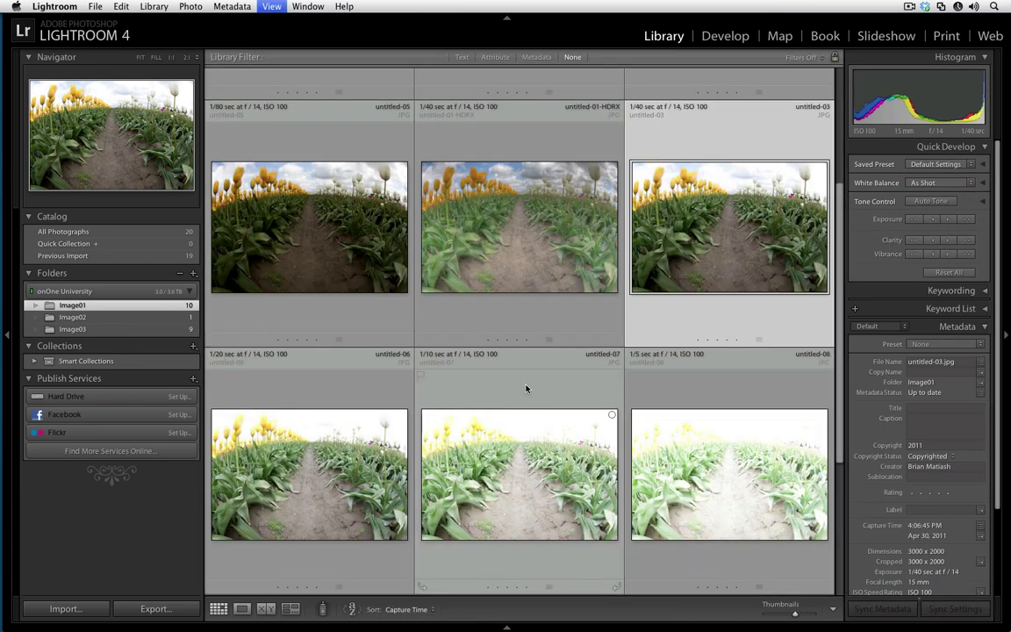
{"action": "key", "text": "d"}
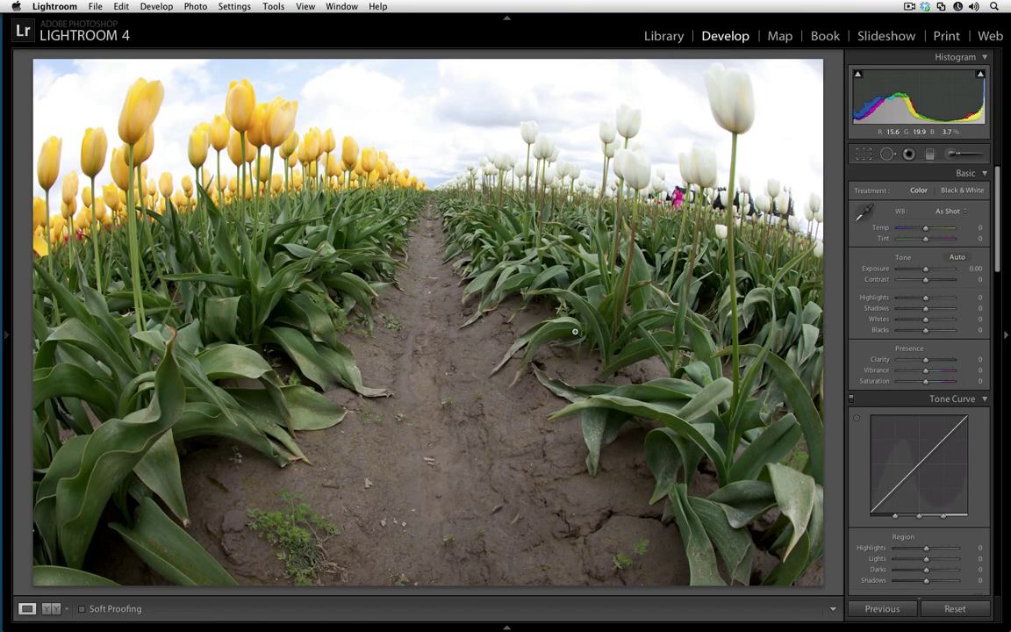
{"action": "key", "text": "g"}
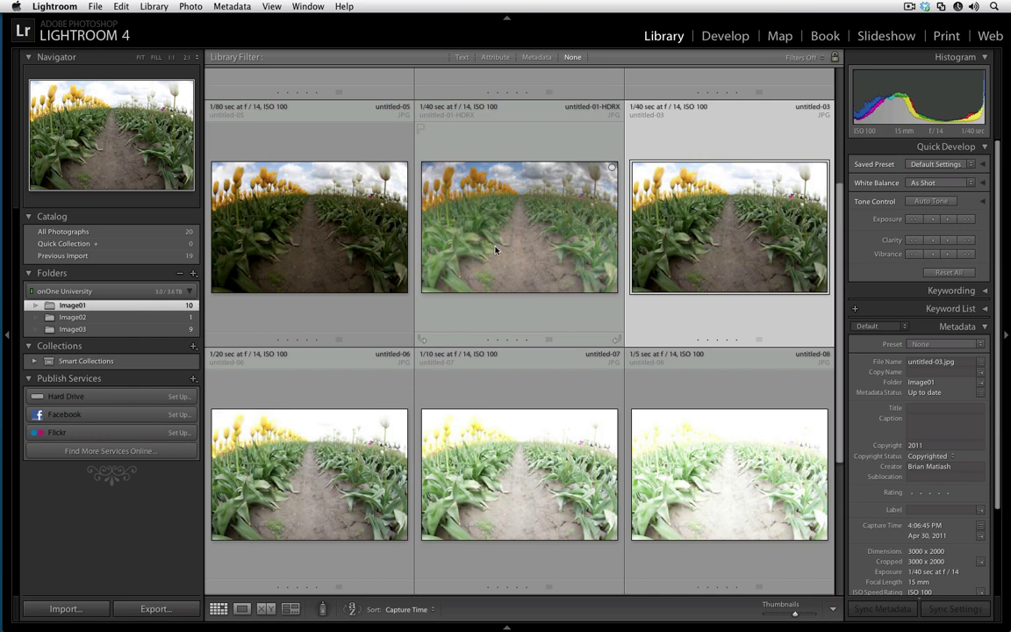
Shrink thumbnails and compare untitled-03 against the HDR version full screen
{"action": "left_click_drag", "start_coordinate": [790, 616], "coordinate": [784, 614]}
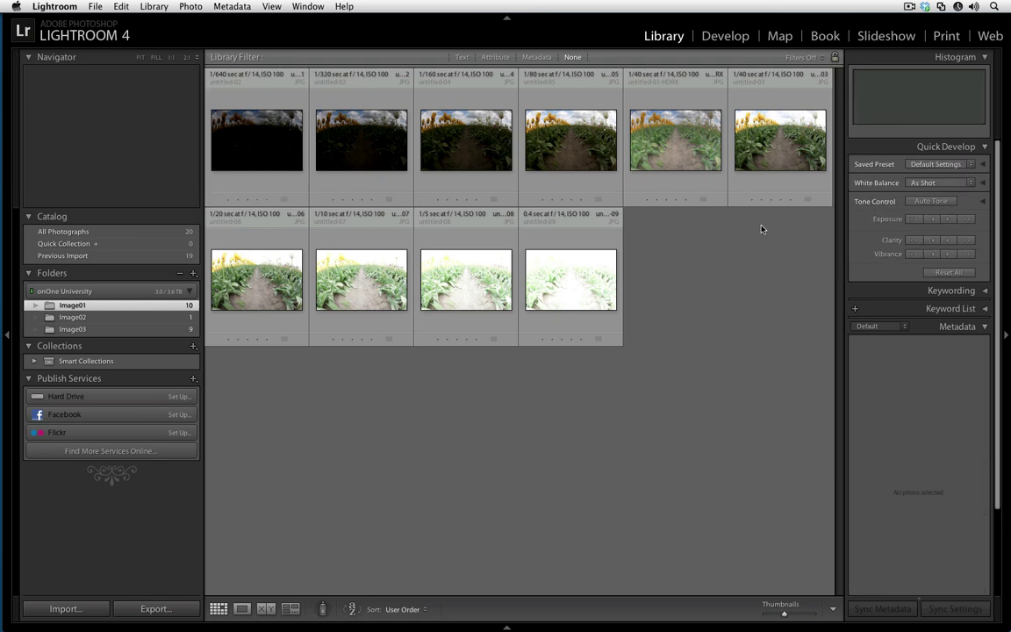
{"action": "left_click", "coordinate": [777, 167]}
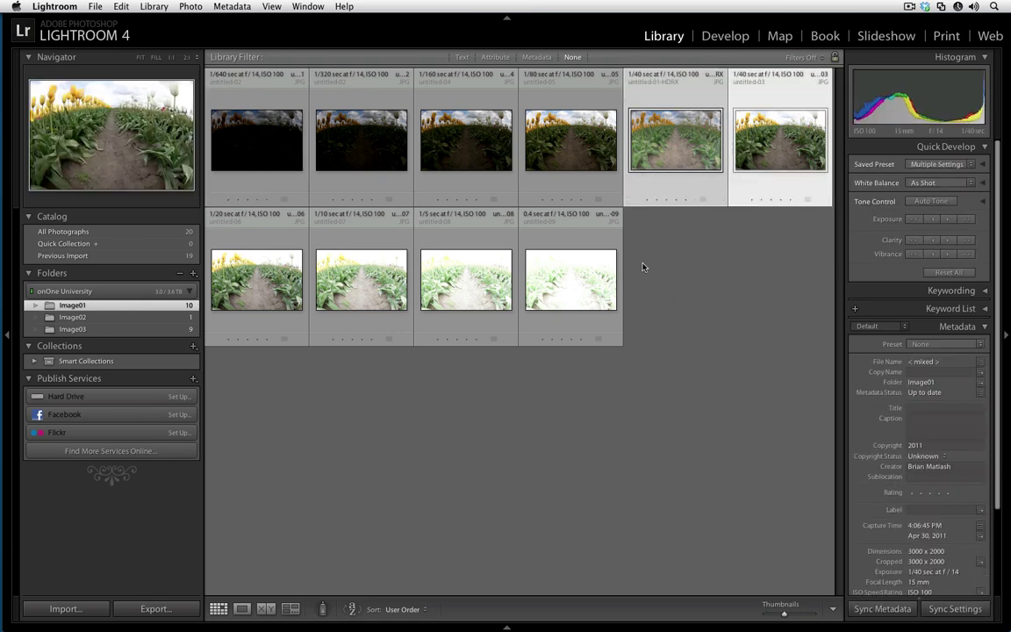
{"action": "key", "text": "c"}
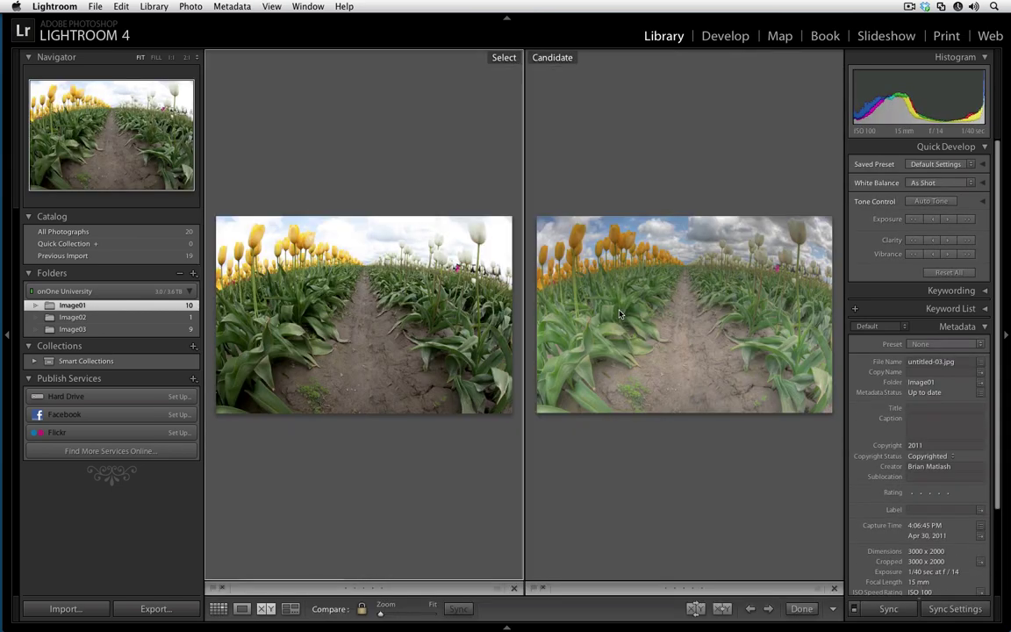
{"action": "key", "text": "Tab"}
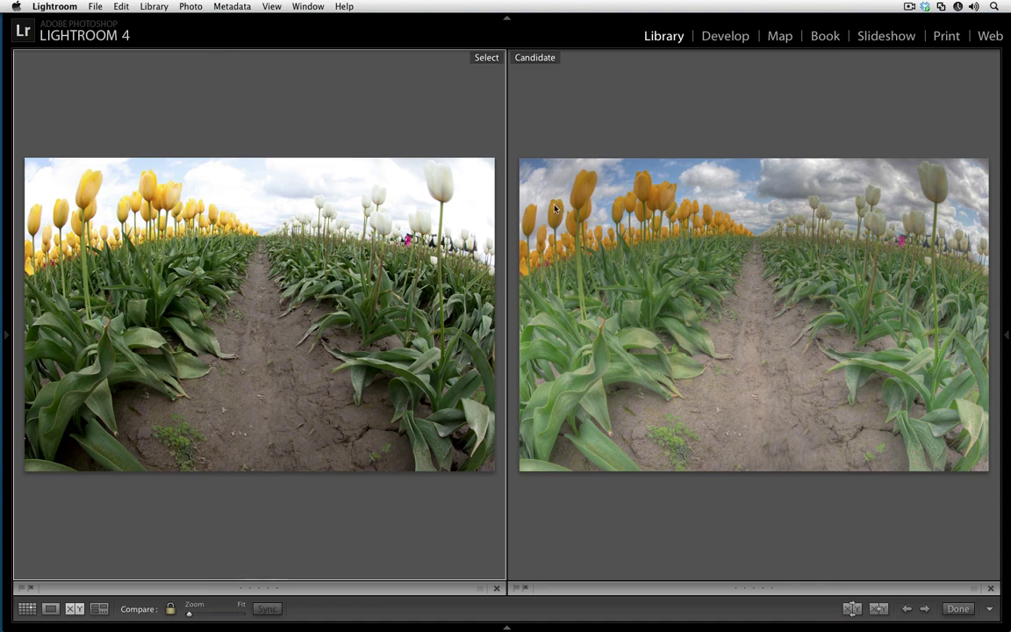
{"action": "key", "text": "g"}
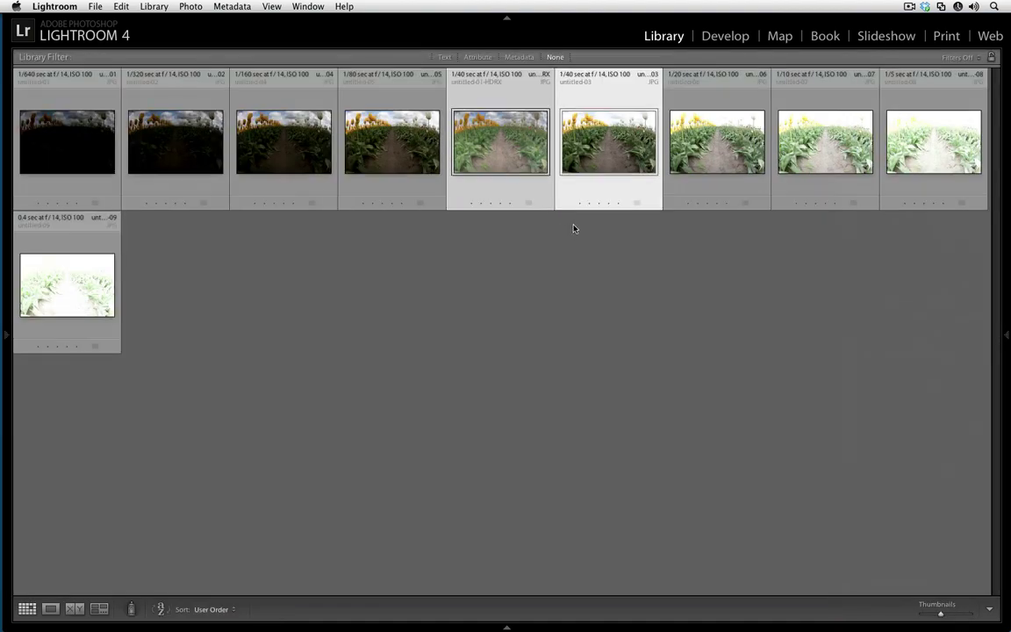
Send only untitled-01-HDRX to Perfect Photo Suite via File > Plug-in Extras
{"action": "left_click", "coordinate": [503, 173]}
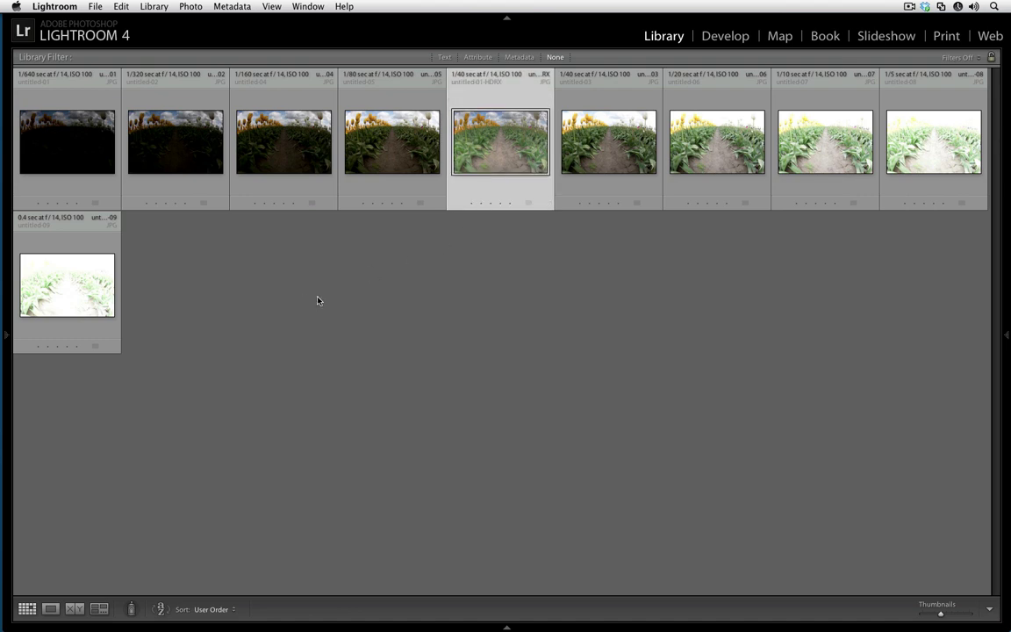
{"action": "key", "text": "Tab"}
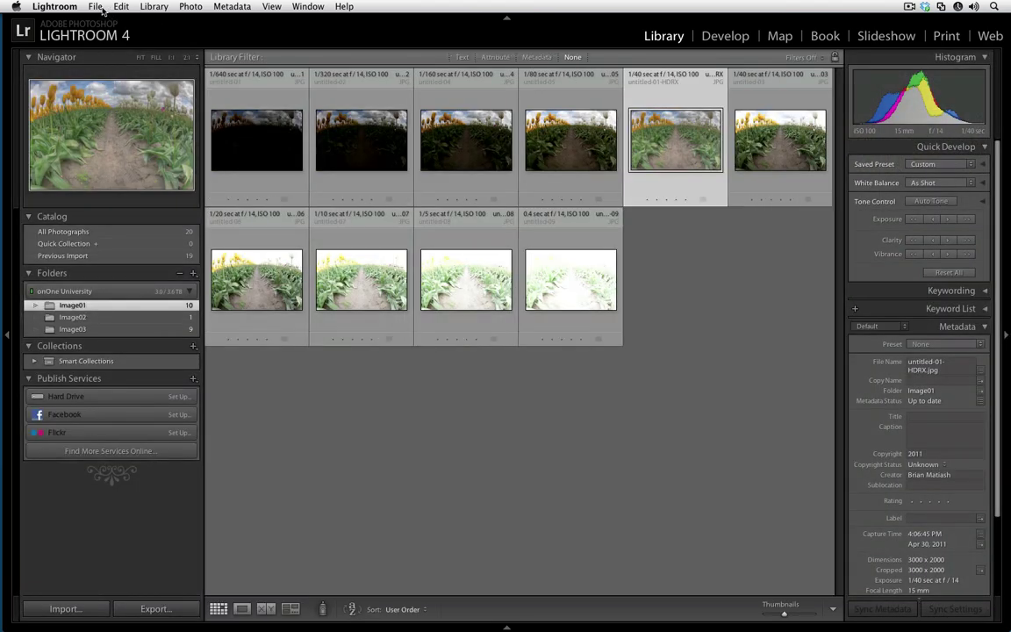
{"action": "left_click", "coordinate": [95, 6]}
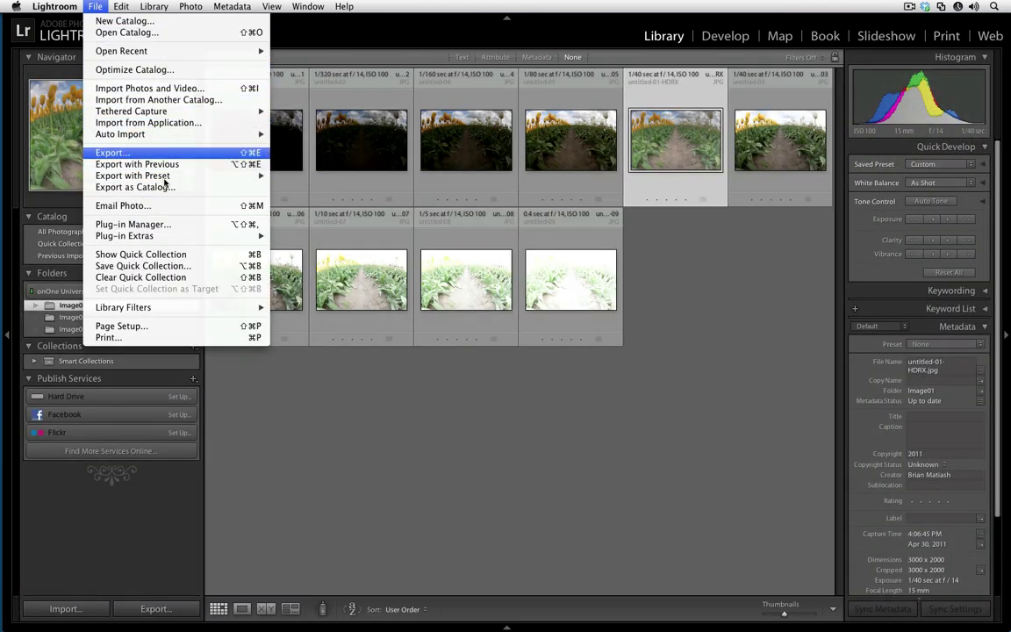
{"action": "mouse_move", "coordinate": [158, 235]}
{"action": "left_click", "coordinate": [326, 245]}
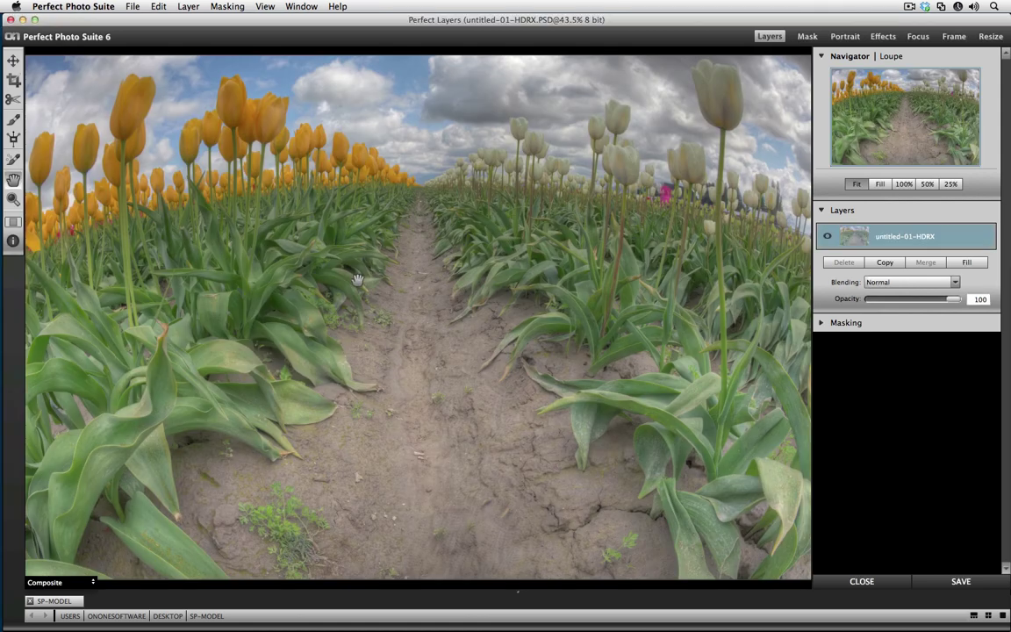
Crop untitled-01-HDRX to a wide panoramic strip over the upper image
{"action": "left_click", "coordinate": [14, 80]}
{"action": "mouse_move", "coordinate": [728, 384]}
{"action": "left_mouse_down"}
{"action": "mouse_move", "coordinate": [785, 422]}
{"action": "mouse_move", "coordinate": [376, 265]}
{"action": "mouse_move", "coordinate": [108, 86]}
{"action": "mouse_move", "coordinate": [27, 51]}
{"action": "left_mouse_up"}
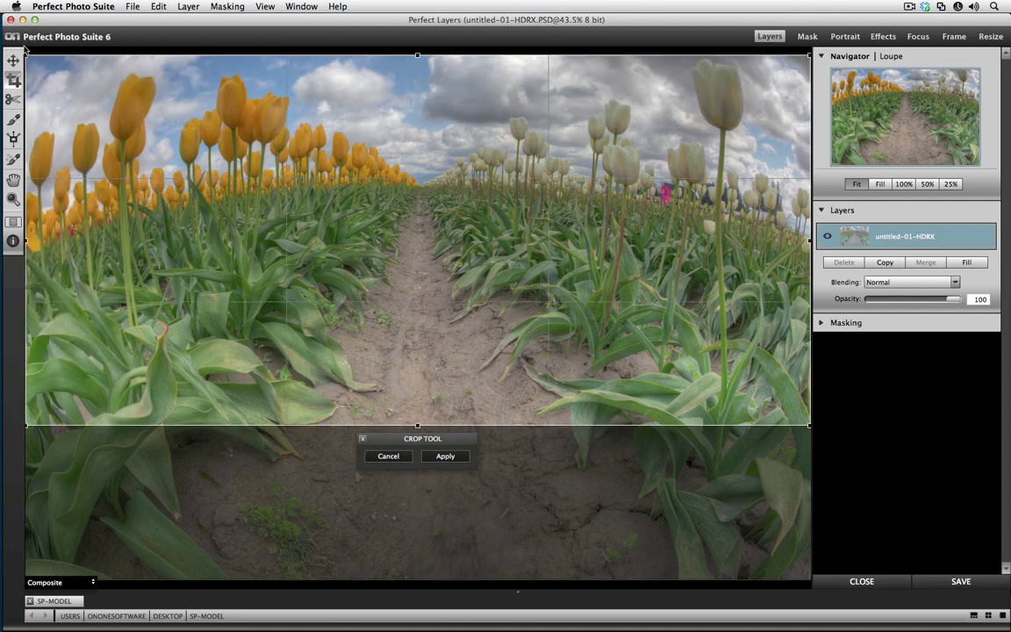
{"action": "left_click", "coordinate": [456, 456]}
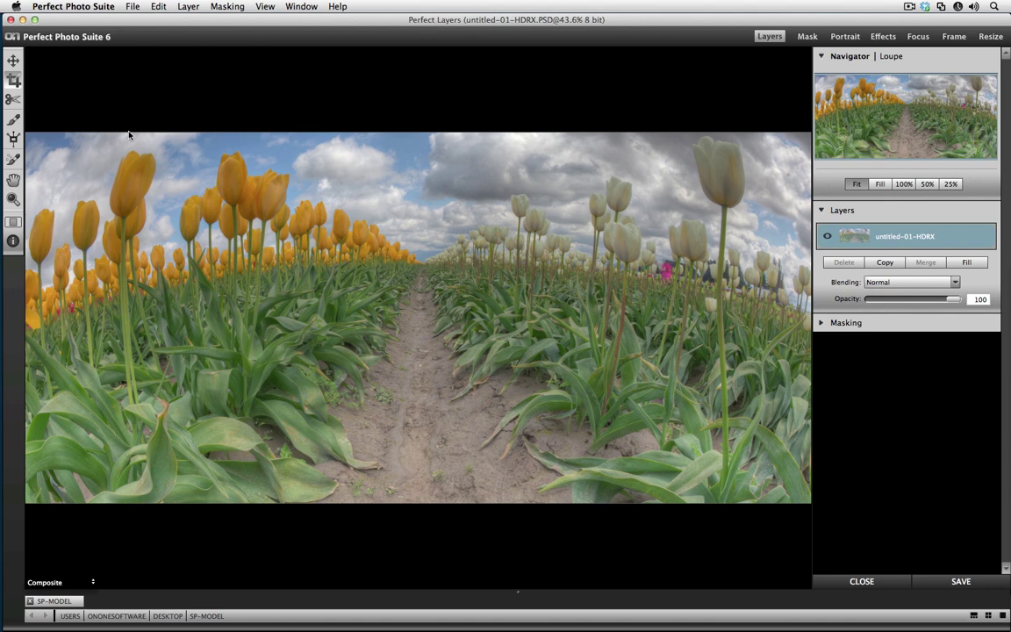
{"action": "left_click", "coordinate": [14, 159]}
Move the cropped panorama into Perfect Effects and collapse the preset browser
{"action": "left_click", "coordinate": [883, 36]}
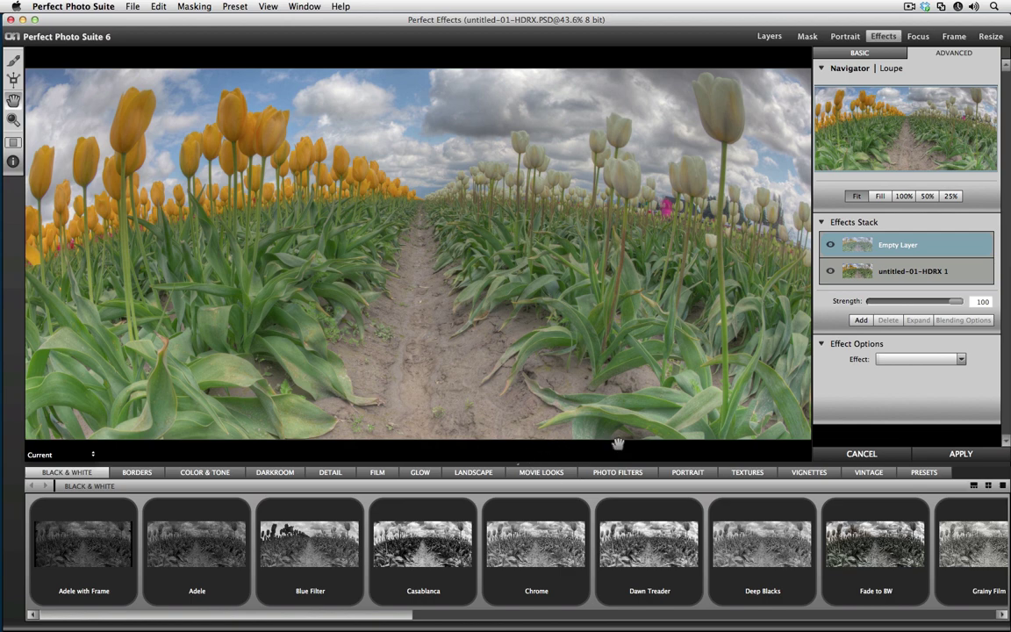
{"action": "left_click", "coordinate": [890, 362]}
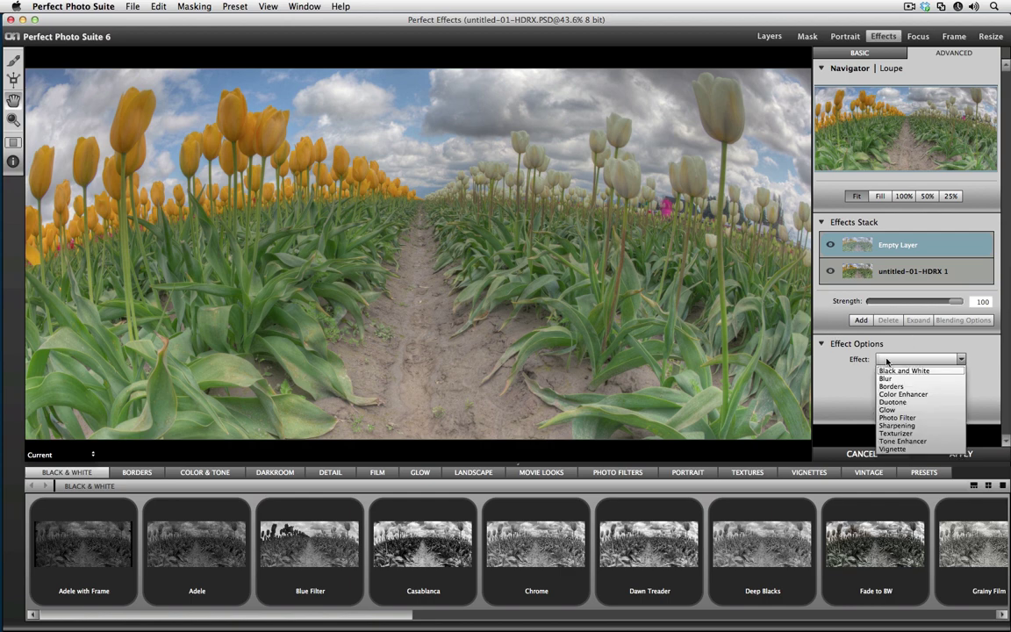
{"action": "left_click", "coordinate": [757, 324]}
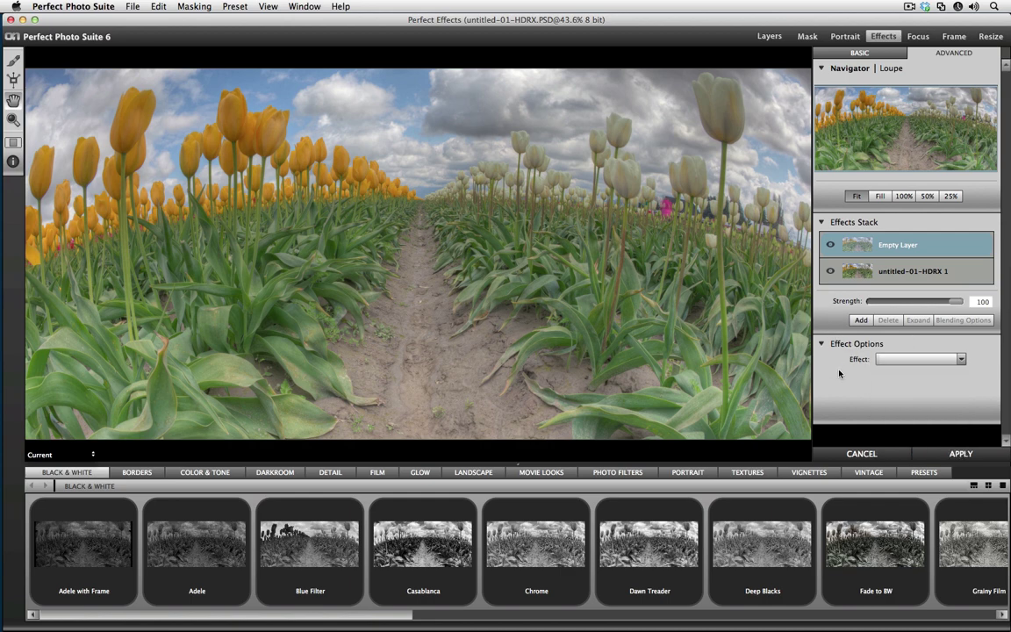
{"action": "left_click", "coordinate": [1001, 485]}
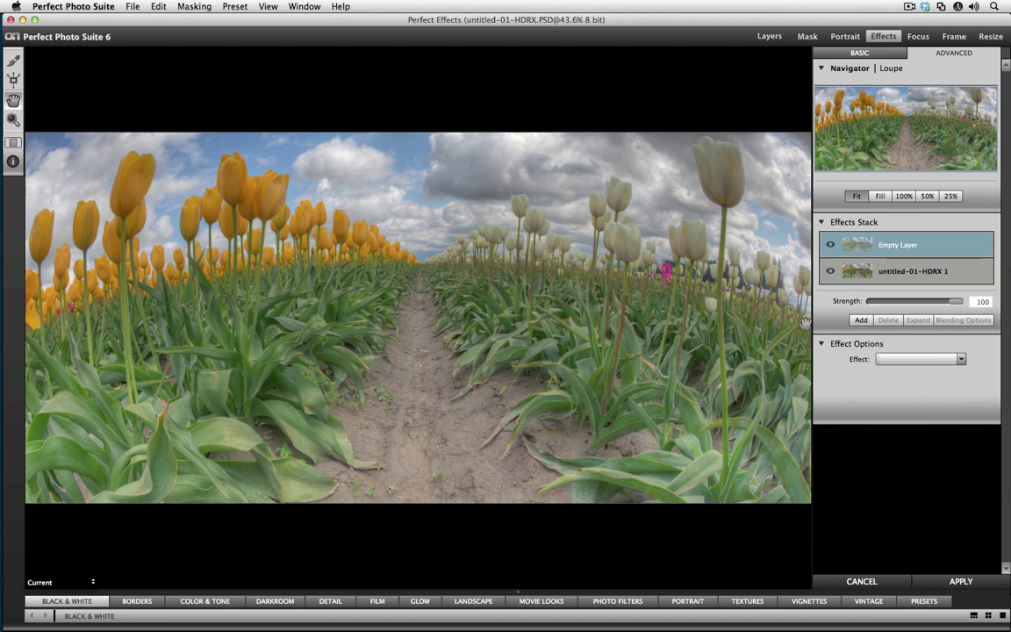
Apply a Black and White effect with Color Filter raised to 136
{"action": "left_click", "coordinate": [934, 358]}
{"action": "left_click", "coordinate": [899, 371]}
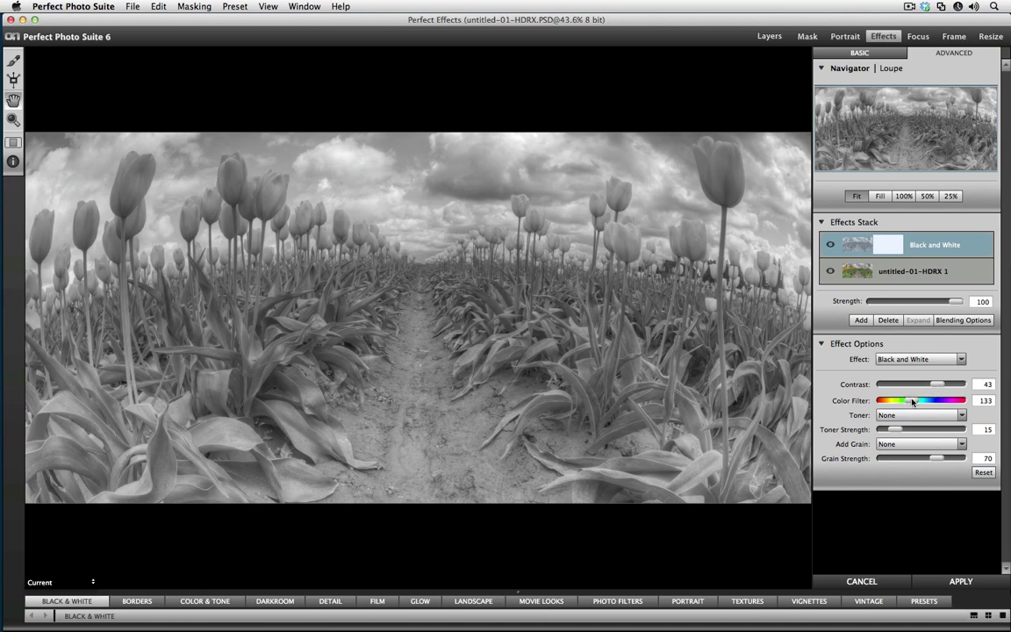
{"action": "left_click_drag", "start_coordinate": [906, 402], "coordinate": [915, 401]}
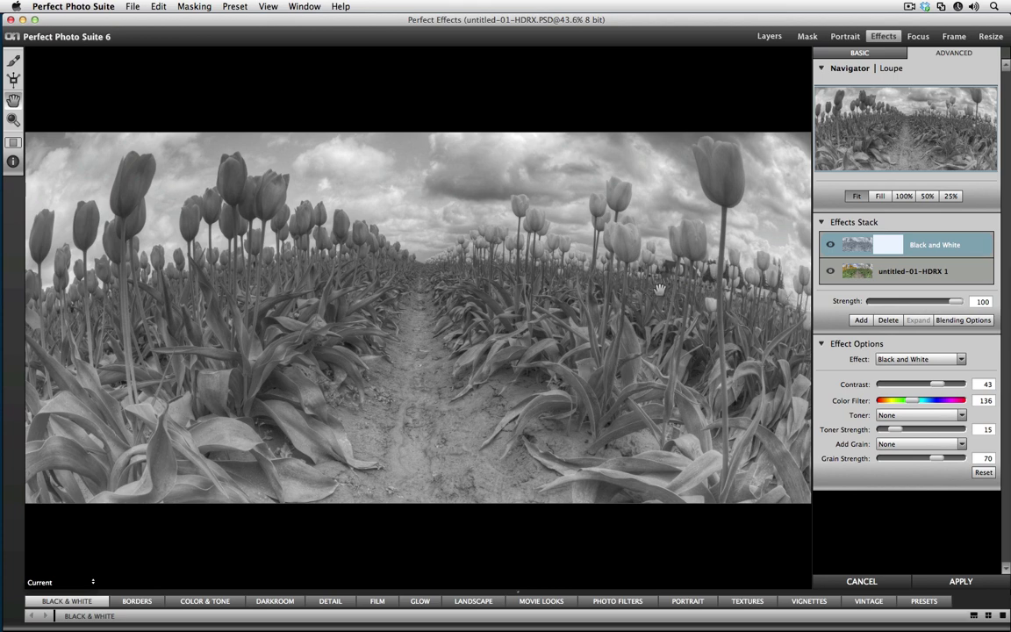
Blend the Black and White effect in Softlight at strength 57, then add an empty layer
{"action": "left_click", "coordinate": [939, 321]}
{"action": "left_click_drag", "start_coordinate": [575, 208], "coordinate": [878, 226]}
{"action": "left_click", "coordinate": [805, 243]}
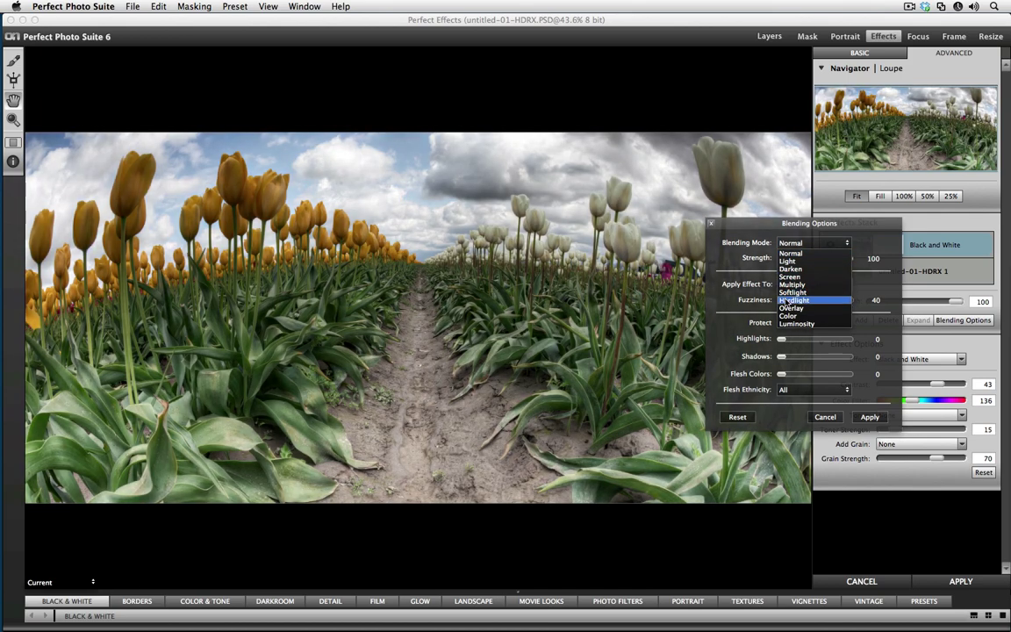
{"action": "left_click", "coordinate": [785, 294]}
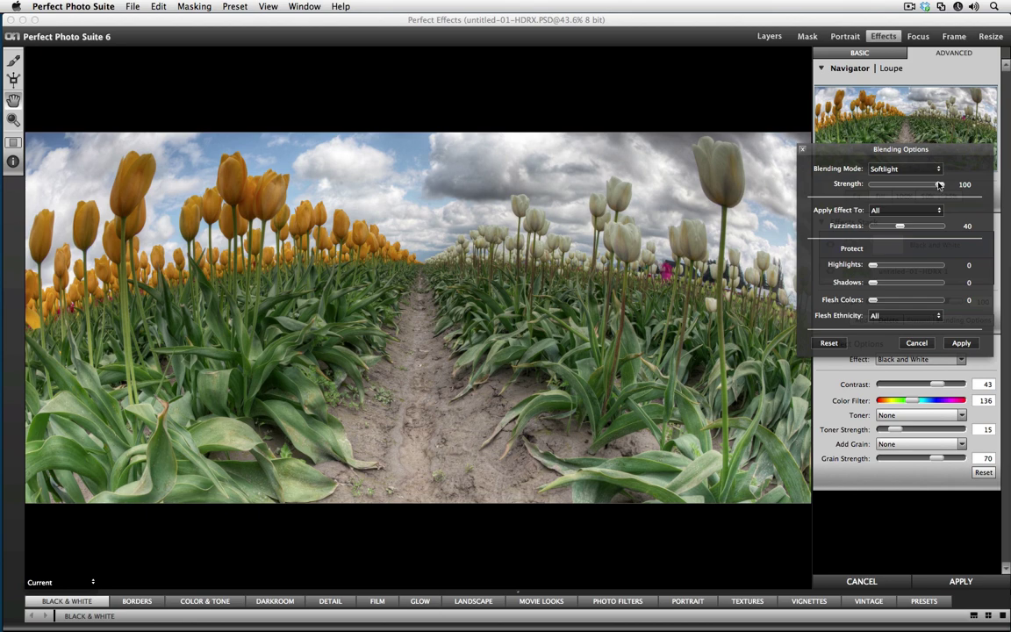
{"action": "left_click_drag", "start_coordinate": [939, 184], "coordinate": [911, 188]}
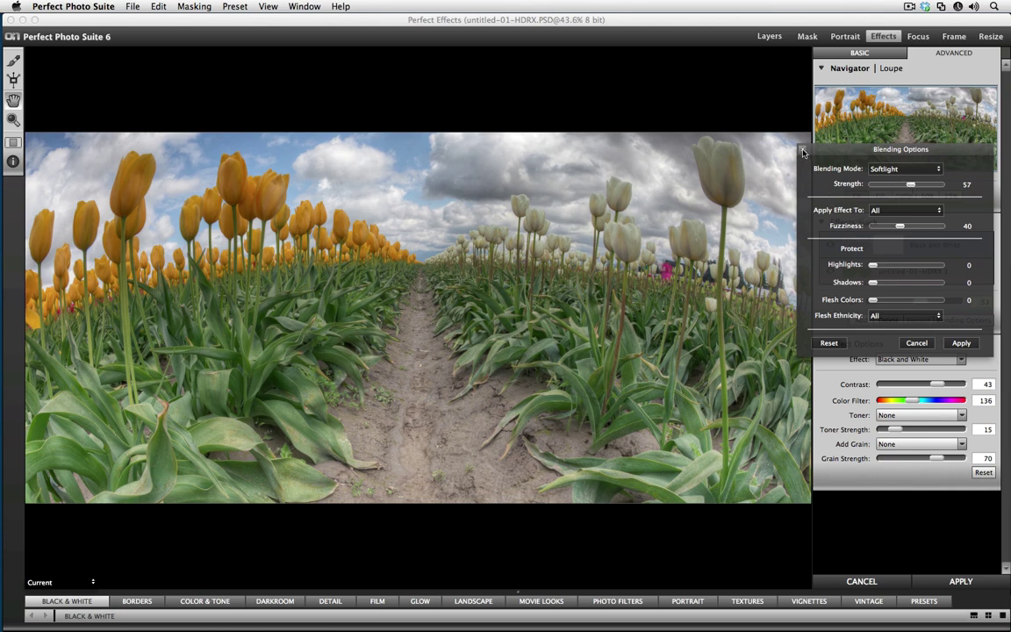
{"action": "key", "text": "Return"}
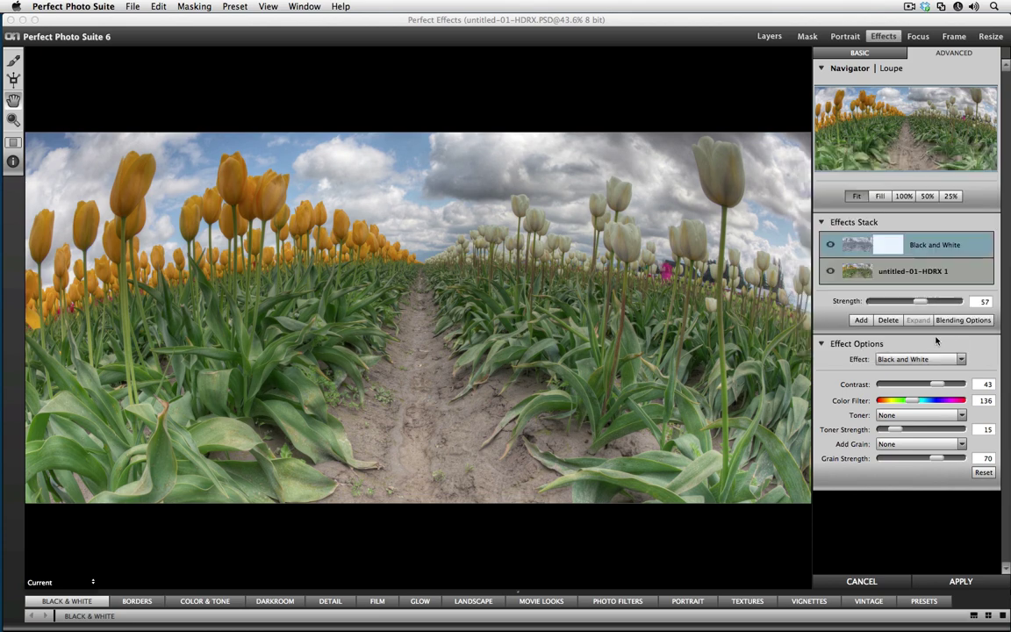
{"action": "left_click", "coordinate": [861, 320]}
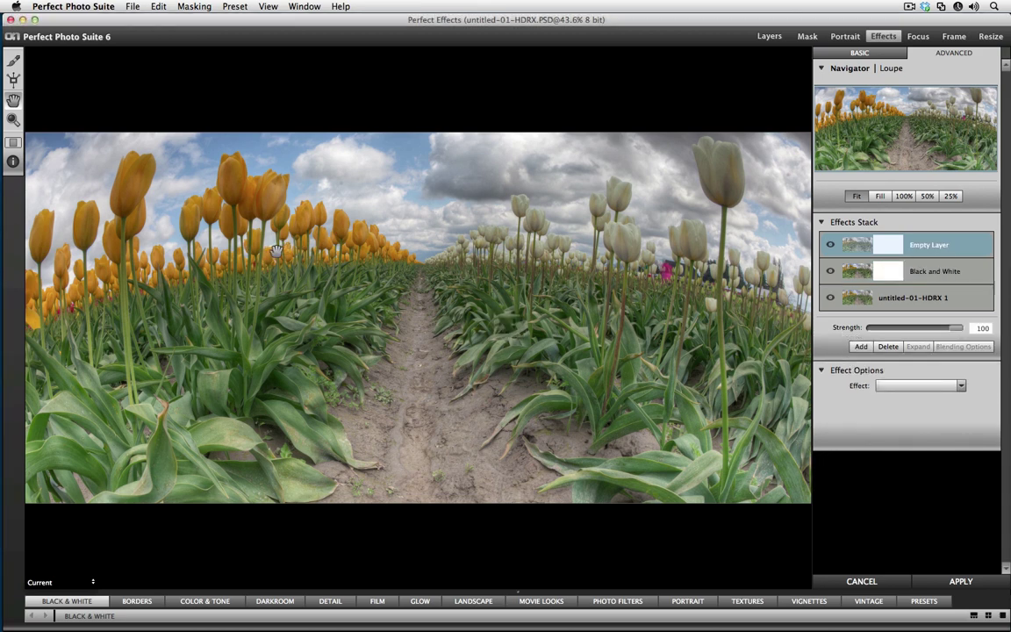
Add a yellow-range Color Enhancer (Saturation 26, Lightness 23, Strength 45), then another empty layer
{"action": "left_click", "coordinate": [902, 387]}
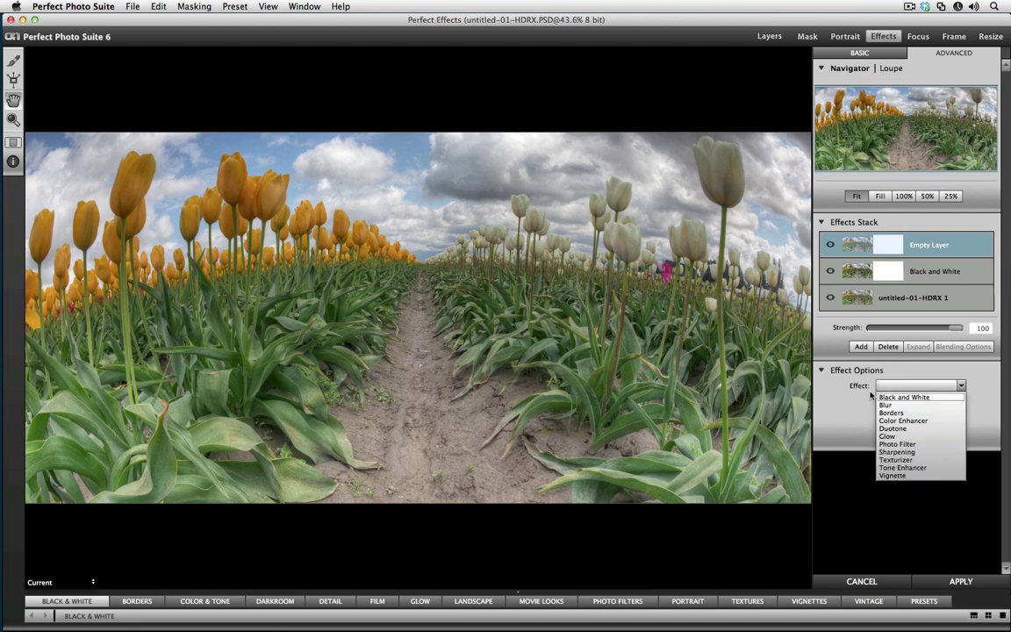
{"action": "left_click", "coordinate": [856, 436]}
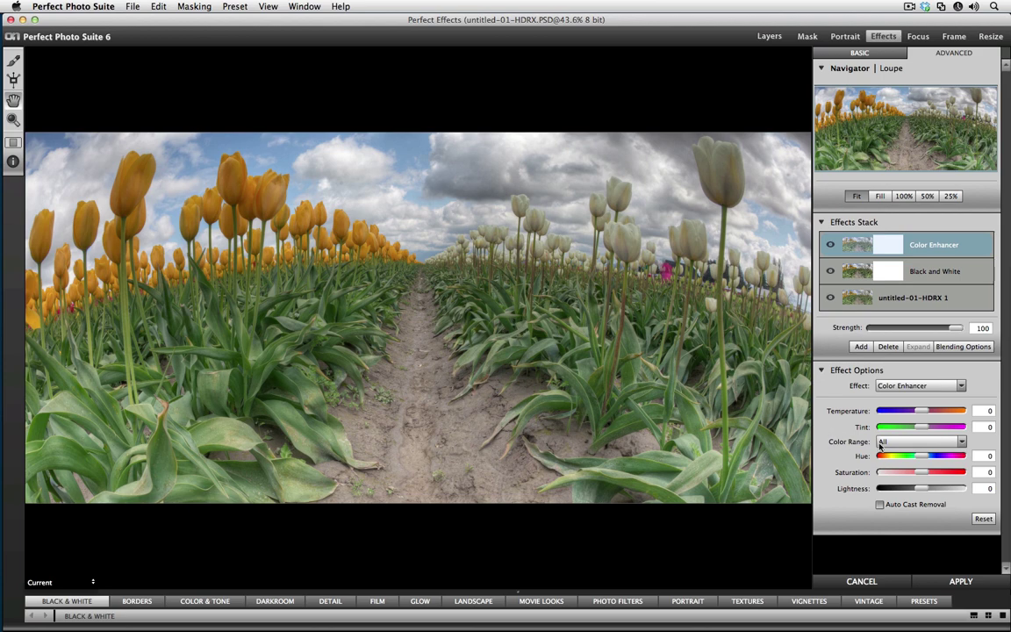
{"action": "left_click", "coordinate": [904, 442]}
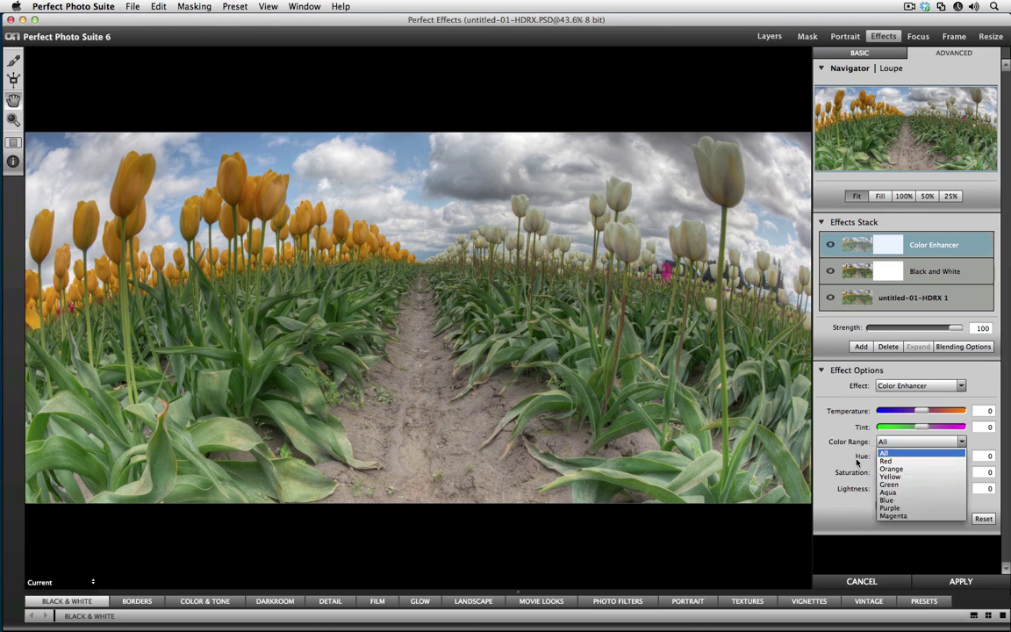
{"action": "left_click", "coordinate": [891, 476]}
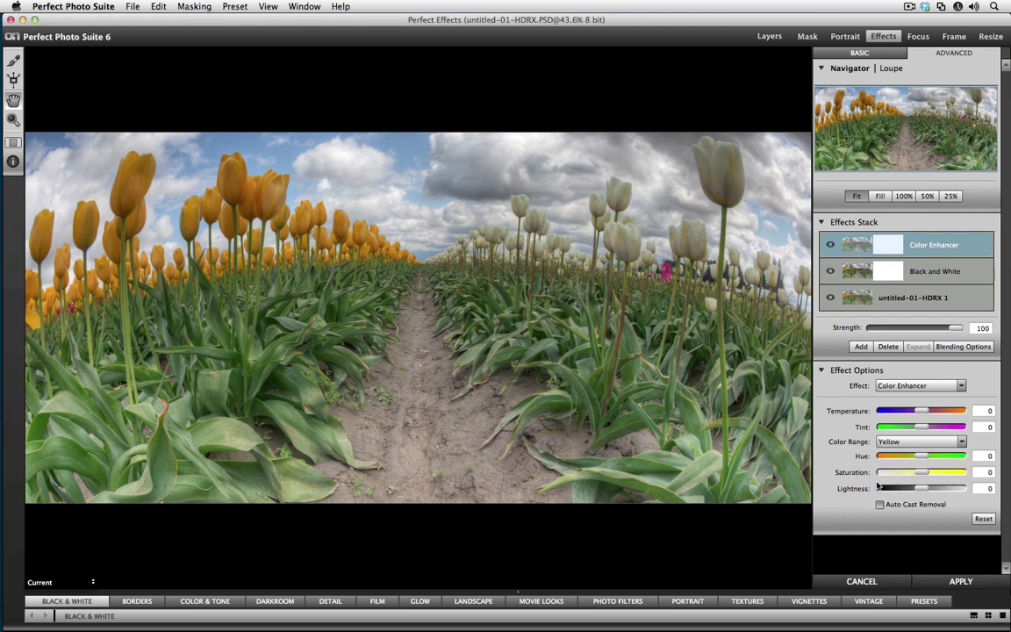
{"action": "left_click_drag", "start_coordinate": [926, 474], "coordinate": [931, 474]}
{"action": "left_click_drag", "start_coordinate": [922, 492], "coordinate": [929, 495]}
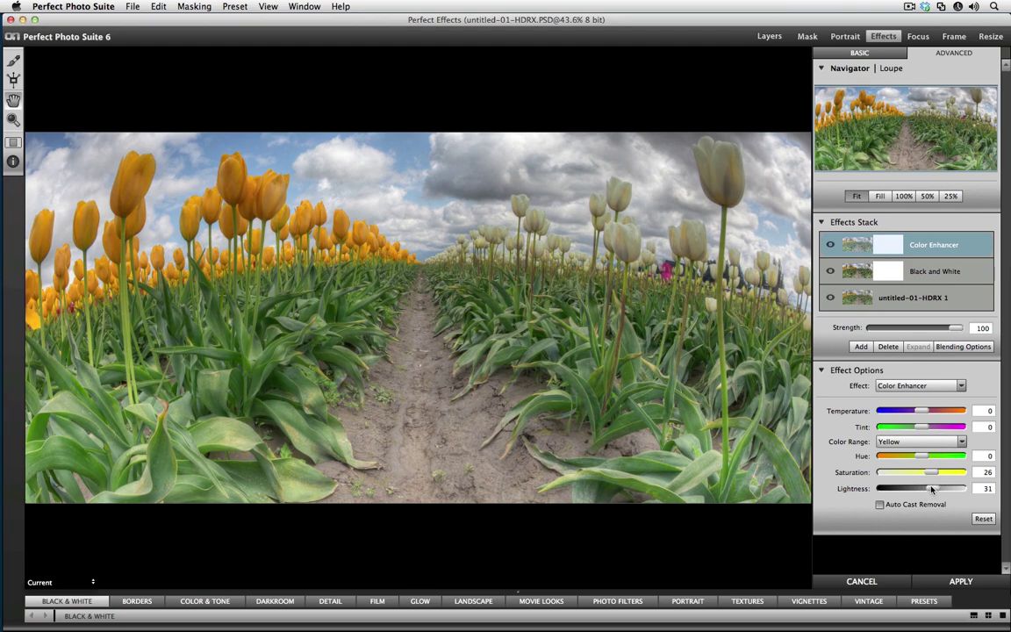
{"action": "left_click_drag", "start_coordinate": [932, 490], "coordinate": [928, 493]}
{"action": "left_click_drag", "start_coordinate": [956, 330], "coordinate": [910, 335]}
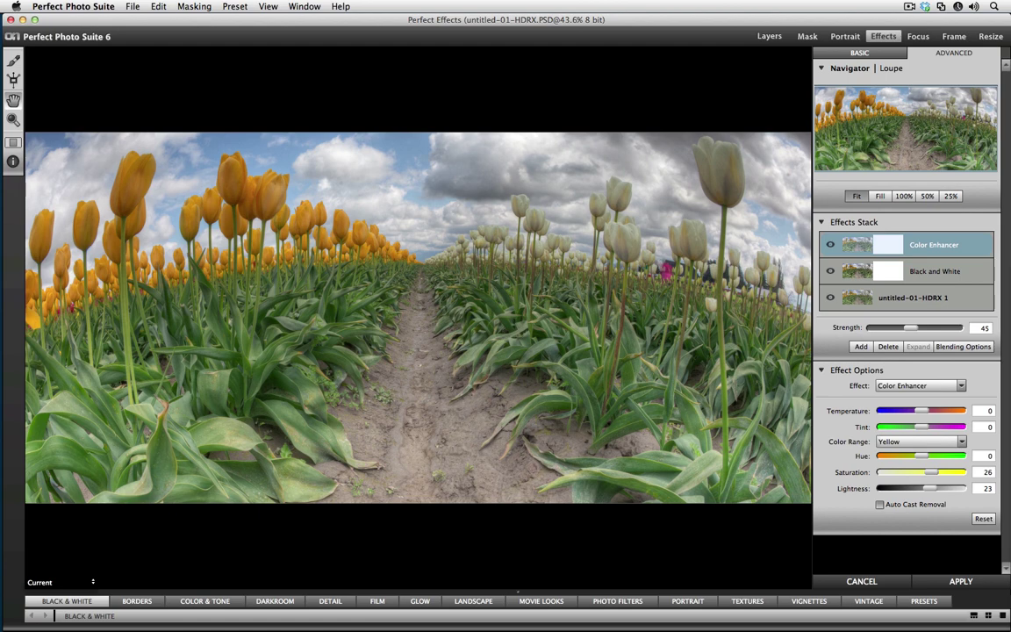
{"action": "left_click", "coordinate": [859, 347]}
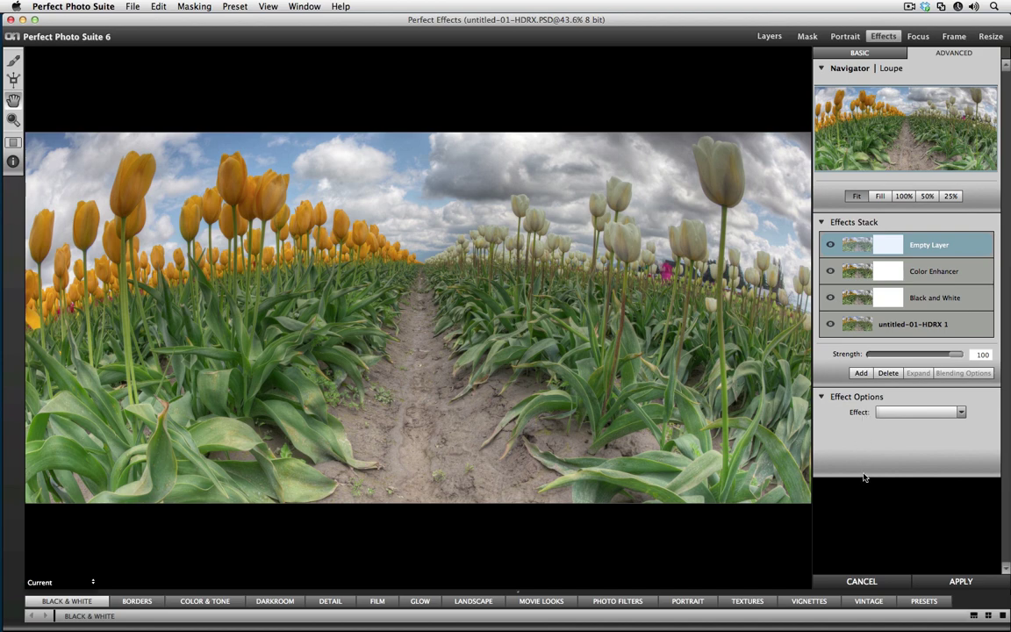
{"action": "left_click", "coordinate": [972, 616]}
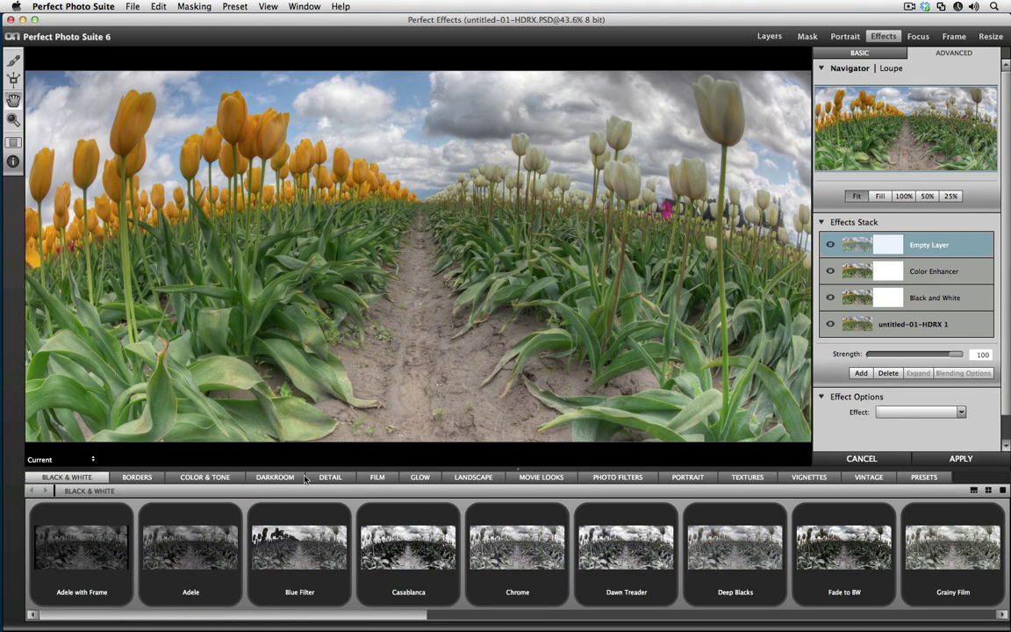
Apply the Deep Forest glow preset at strength 40 and compare it against the original
{"action": "left_click", "coordinate": [420, 477]}
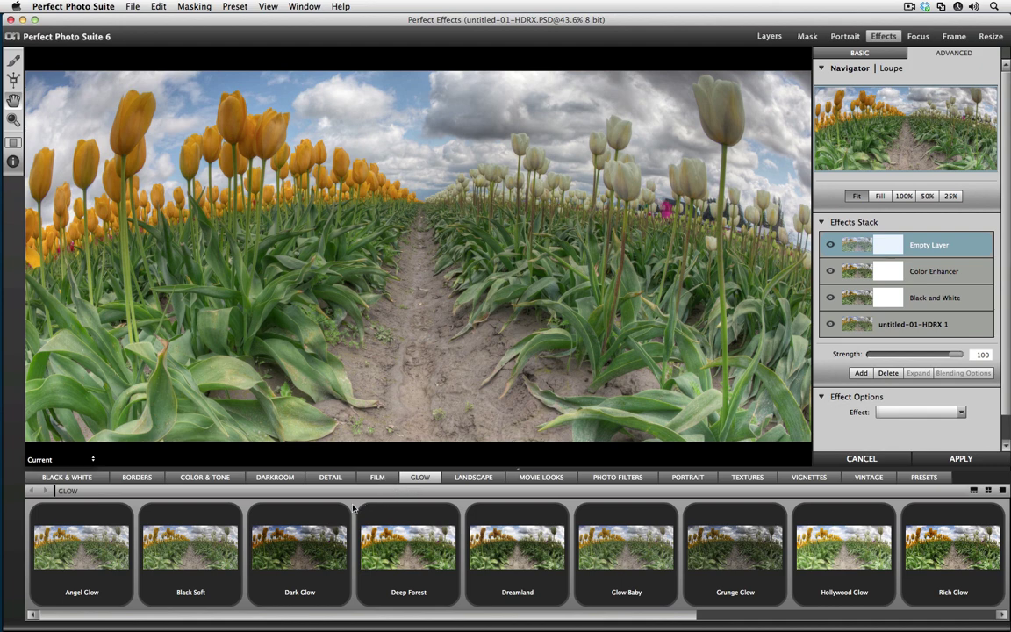
{"action": "left_click", "coordinate": [377, 526]}
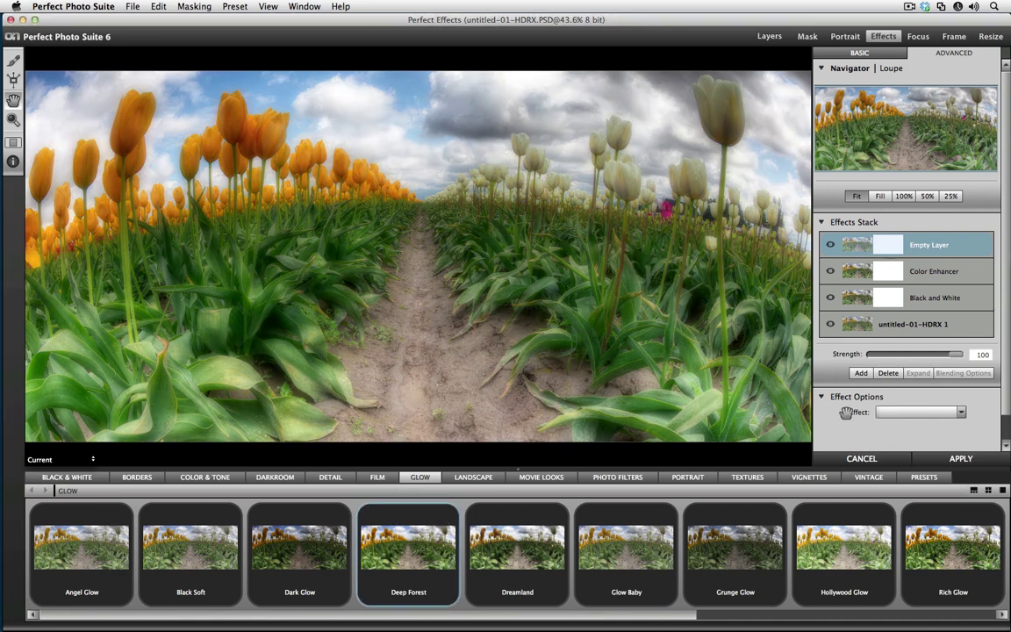
{"action": "key", "text": "super+b"}
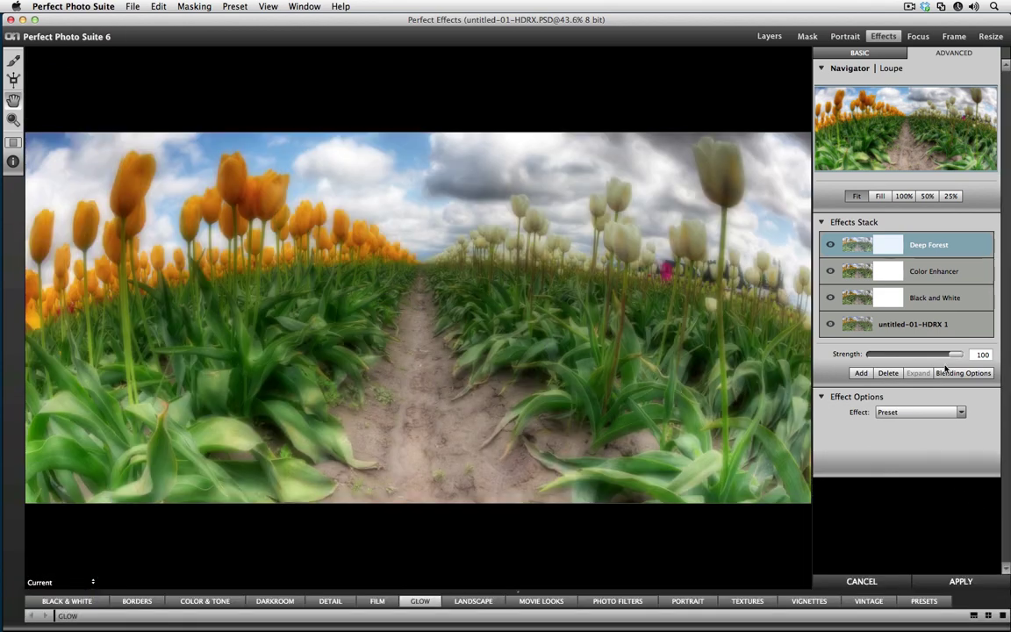
{"action": "left_click_drag", "start_coordinate": [955, 357], "coordinate": [907, 355]}
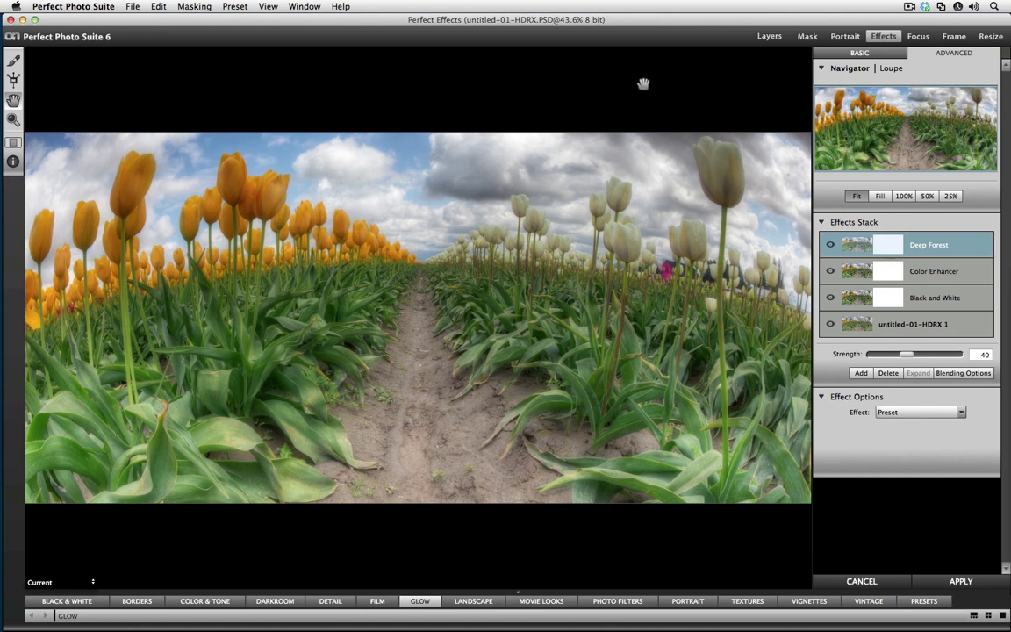
{"action": "key", "text": "p"}
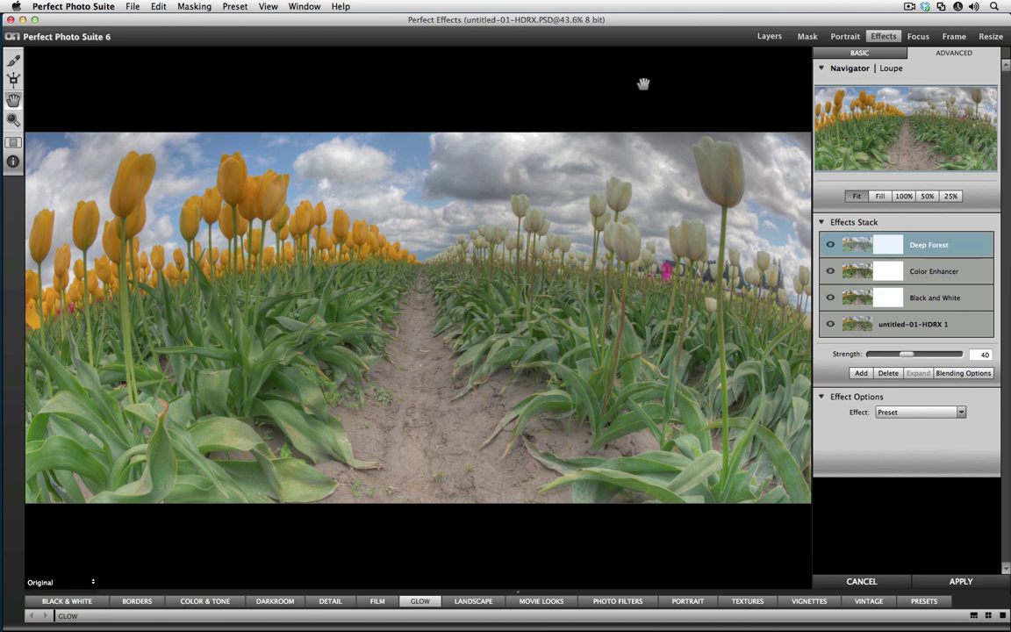
{"action": "key", "text": "p"}
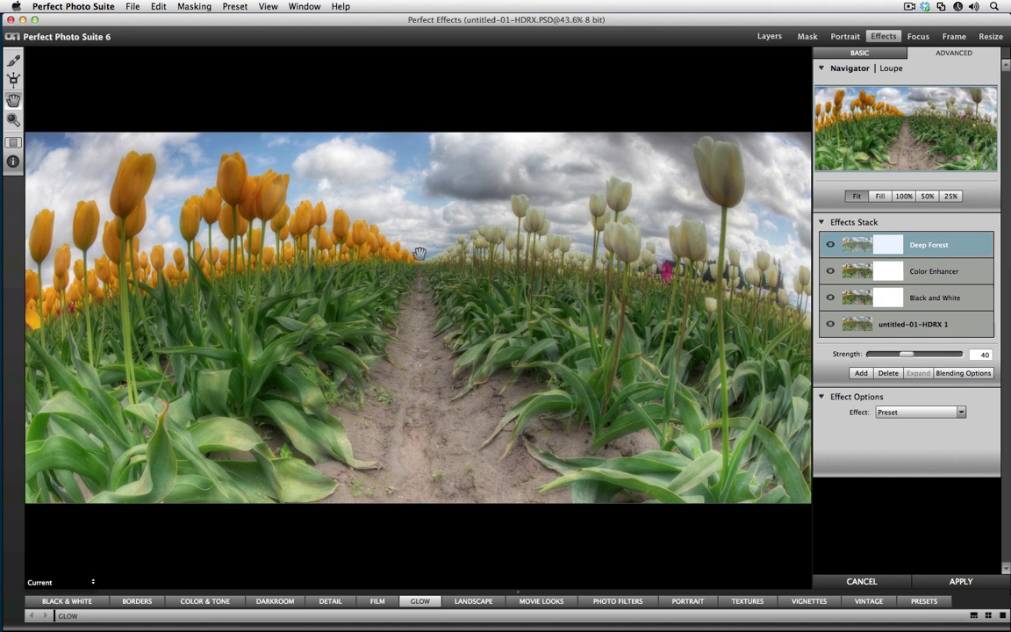
{"action": "key", "text": "super+p"}
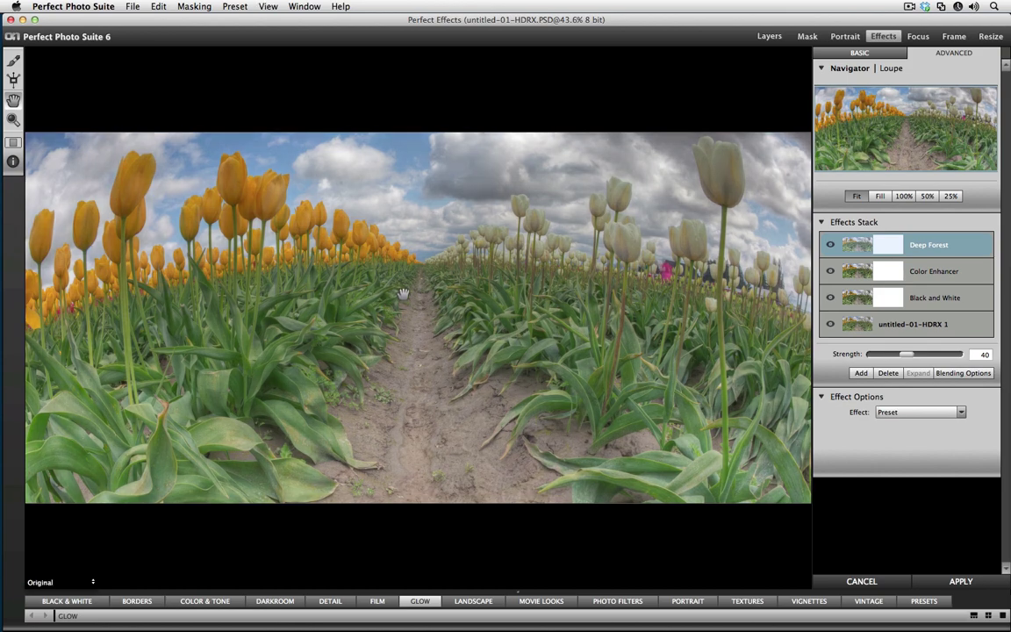
{"action": "key", "text": "super+p"}
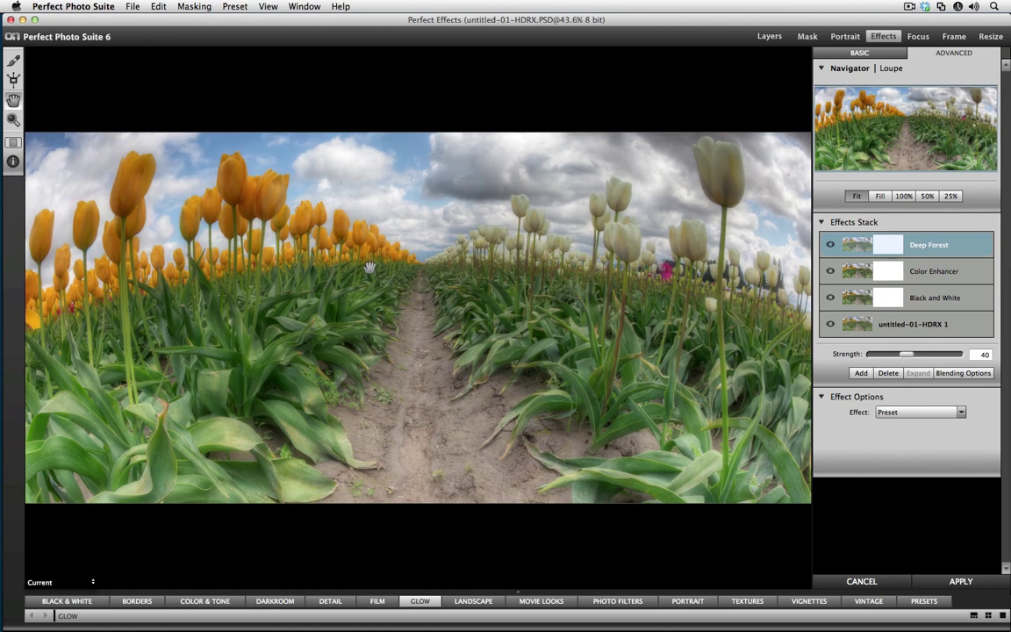
Add a Tone Enhancer layer with Blacks 0, Auto Contrast off and Local Contrast 25
{"action": "left_click", "coordinate": [862, 373]}
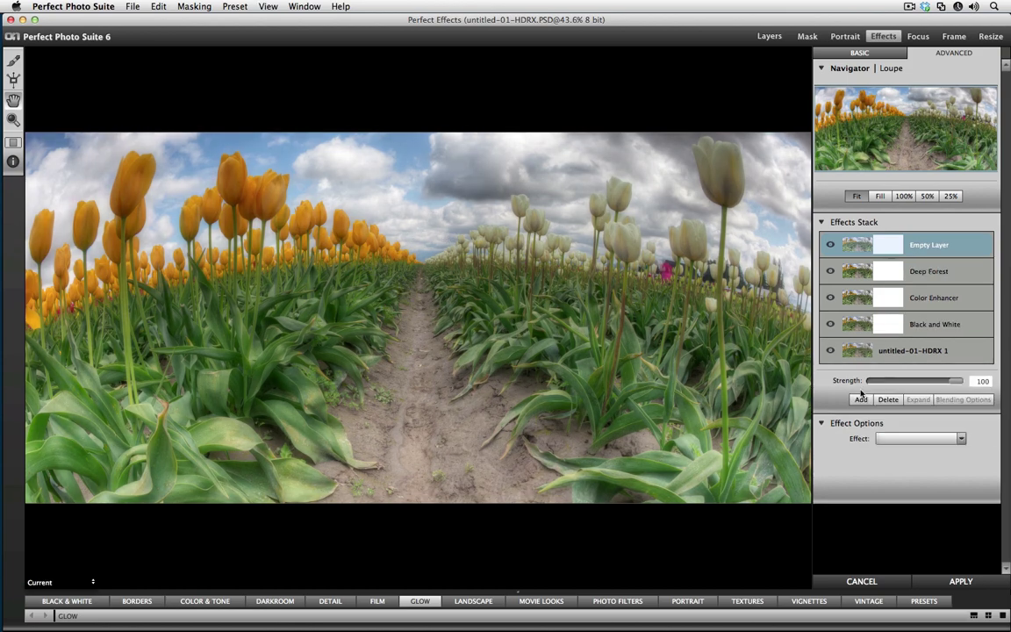
{"action": "left_click", "coordinate": [882, 439]}
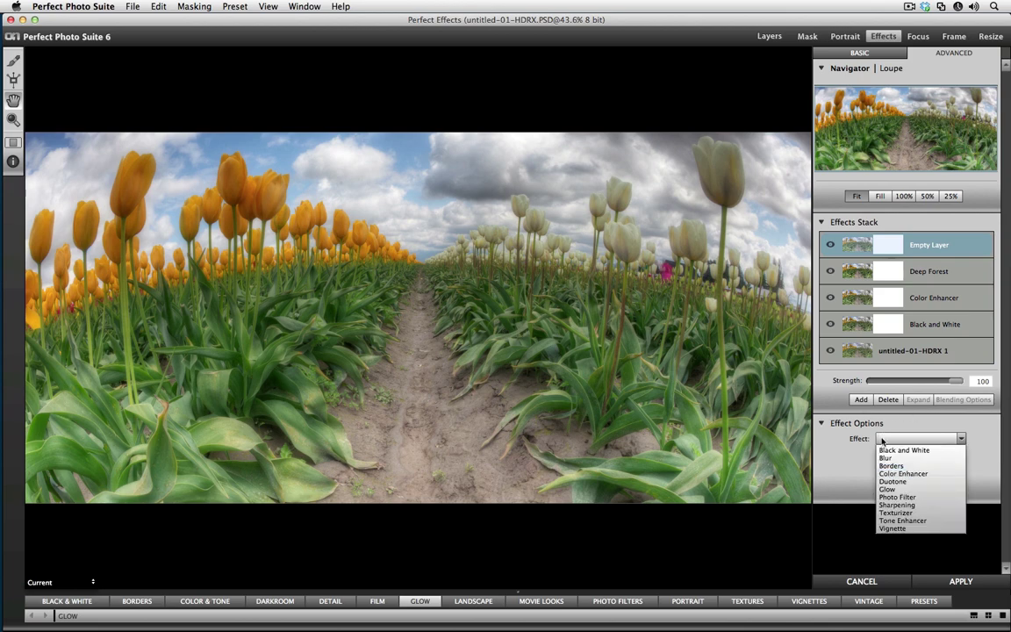
{"action": "left_click", "coordinate": [891, 521]}
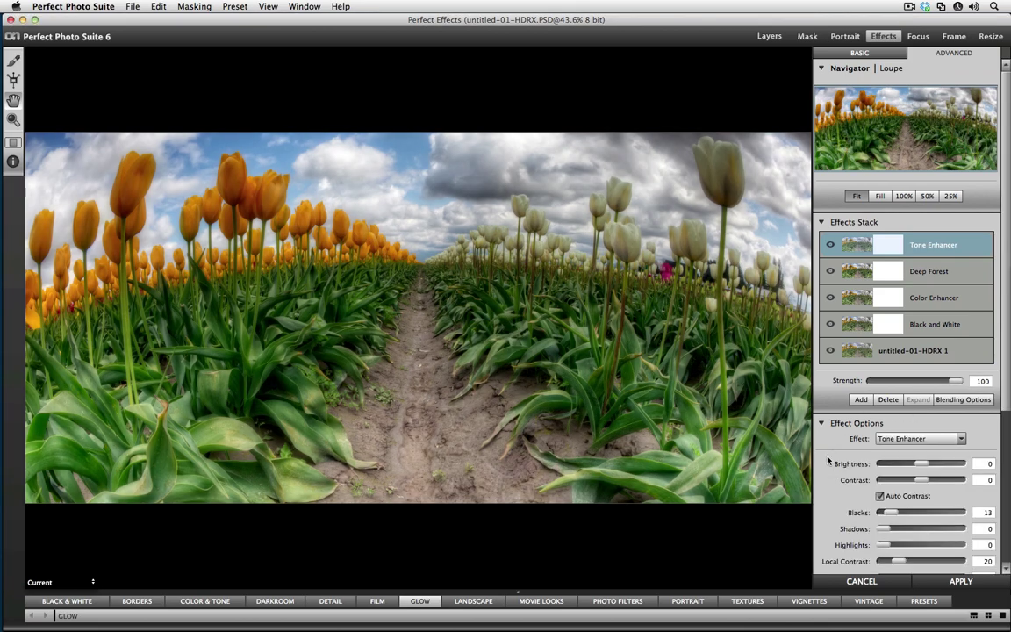
{"action": "scroll", "coordinate": [1005, 497], "scroll_direction": "down", "scroll_amount": 3}
{"action": "scroll", "coordinate": [1005, 498], "scroll_direction": "down", "scroll_amount": 4}
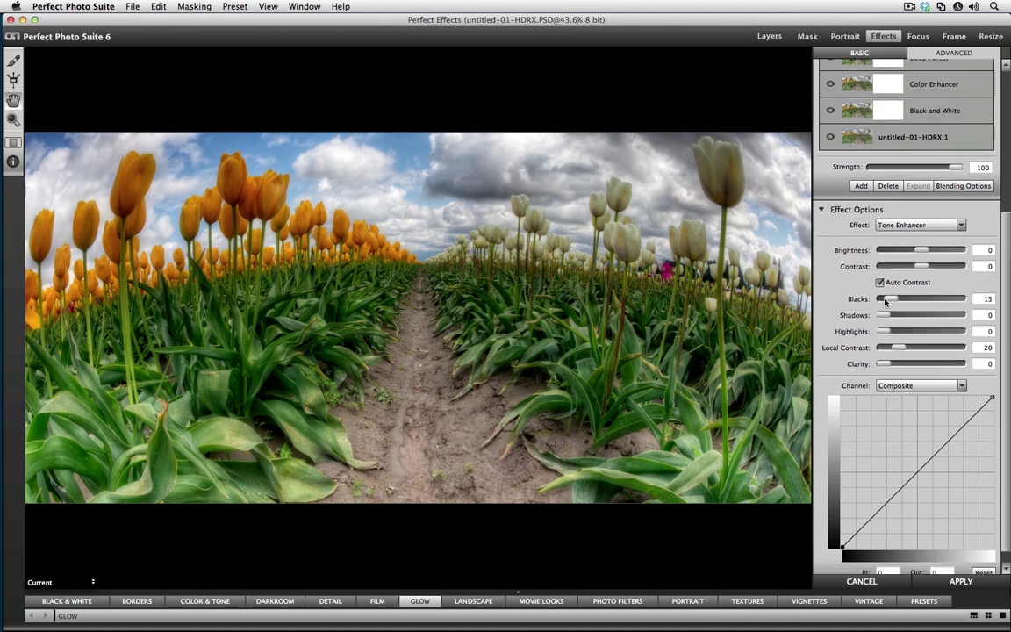
{"action": "left_click_drag", "start_coordinate": [889, 299], "coordinate": [882, 302]}
{"action": "left_click", "coordinate": [880, 282]}
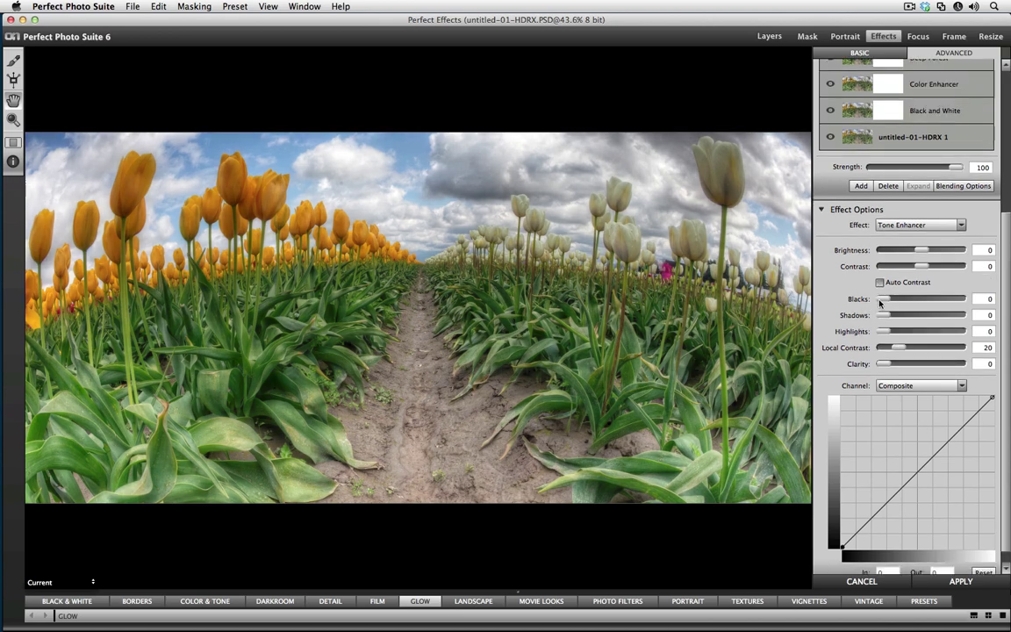
{"action": "left_click_drag", "start_coordinate": [896, 348], "coordinate": [903, 351]}
{"action": "scroll", "coordinate": [1003, 198], "scroll_direction": "up", "scroll_amount": 5}
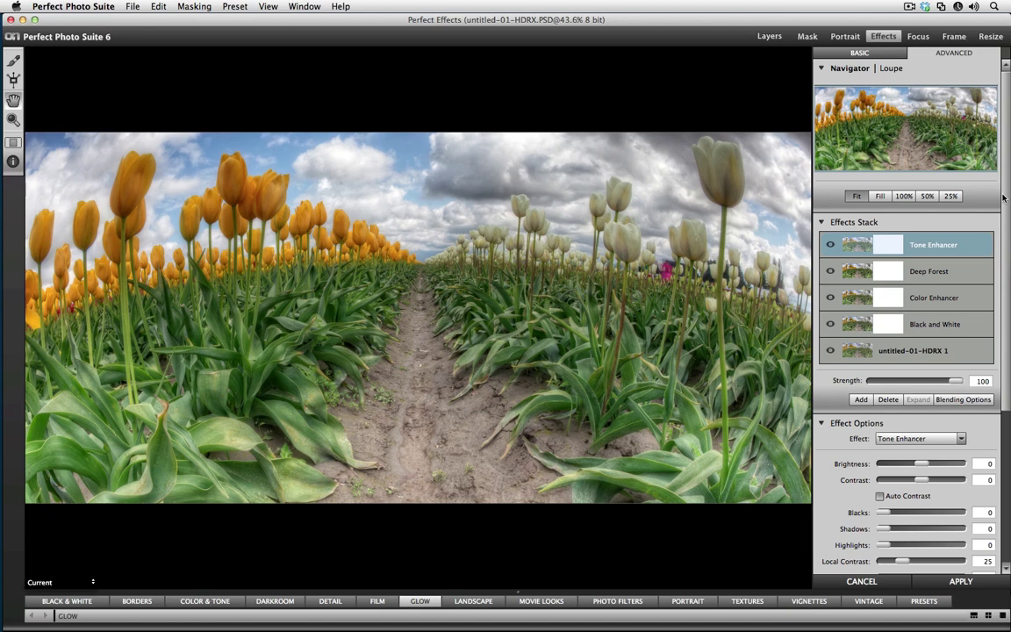
{"action": "key", "text": "backslash"}
{"action": "key", "text": "backslash"}
Apply the effect stack, save it back to Lightroom, and open the edited HDRX panorama in Develop
{"action": "left_click", "coordinate": [952, 581]}
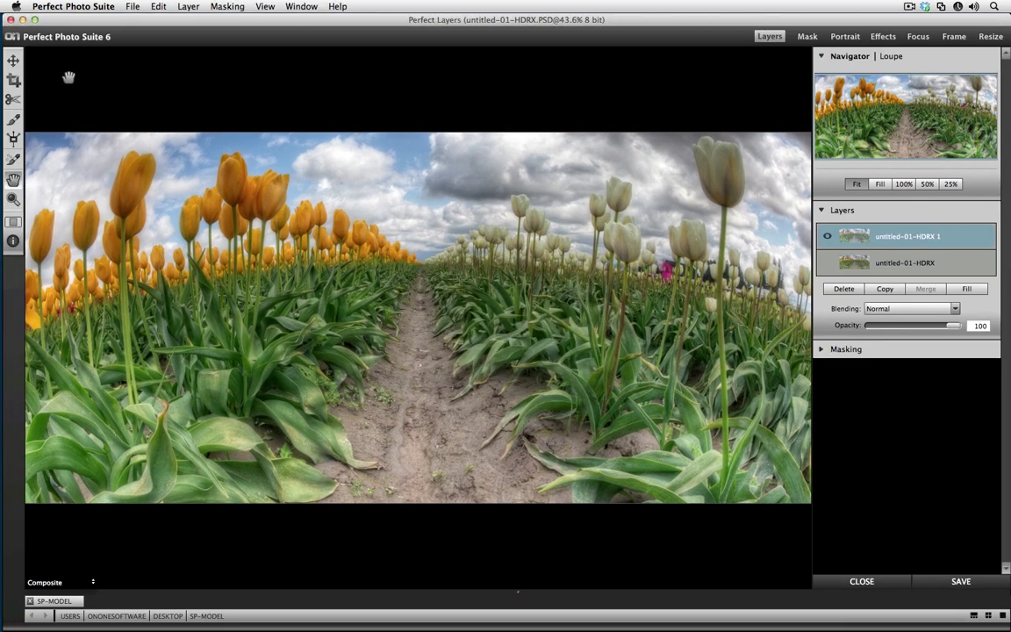
{"action": "left_click", "coordinate": [11, 19]}
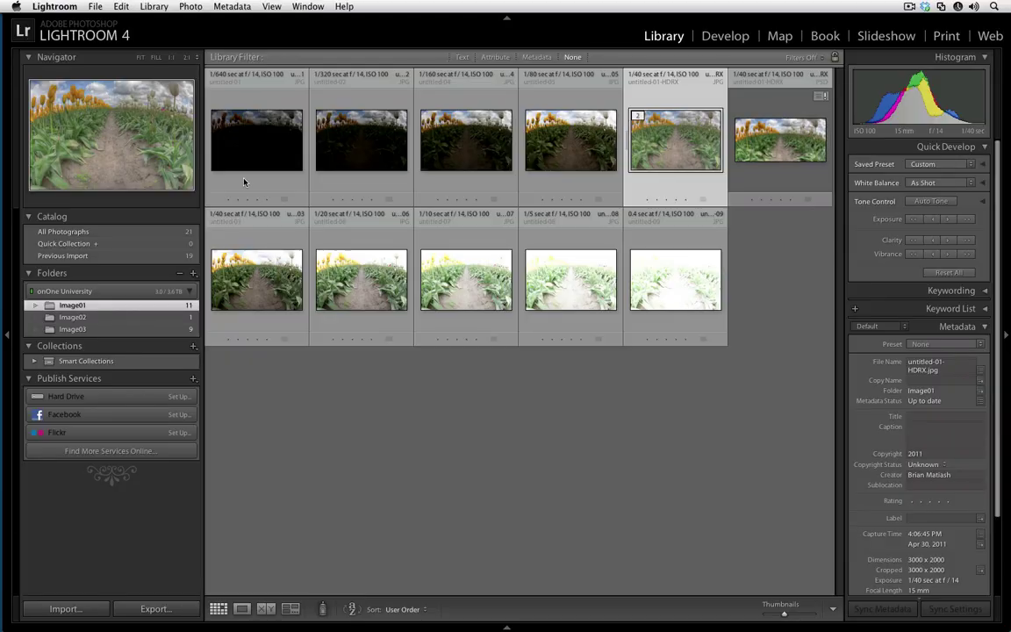
{"action": "left_click", "coordinate": [767, 167]}
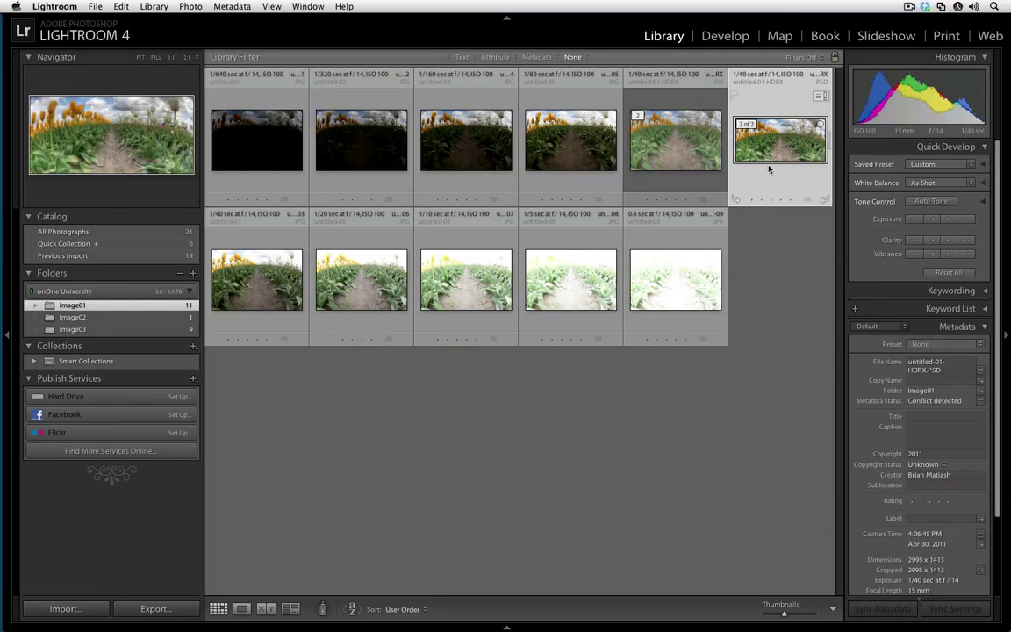
{"action": "double_click", "coordinate": [751, 203]}
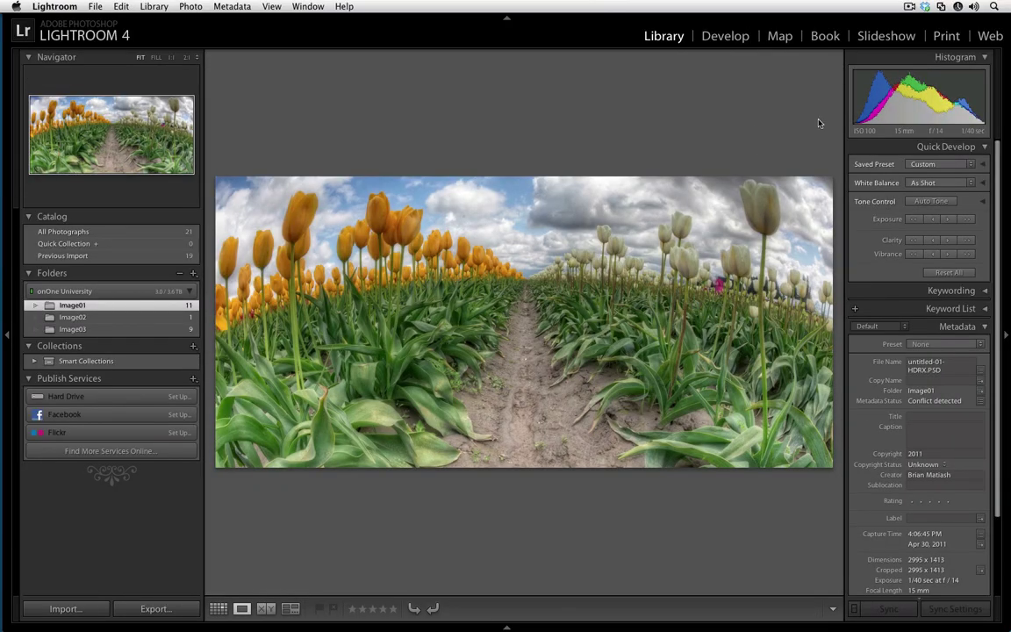
{"action": "left_click", "coordinate": [728, 44]}
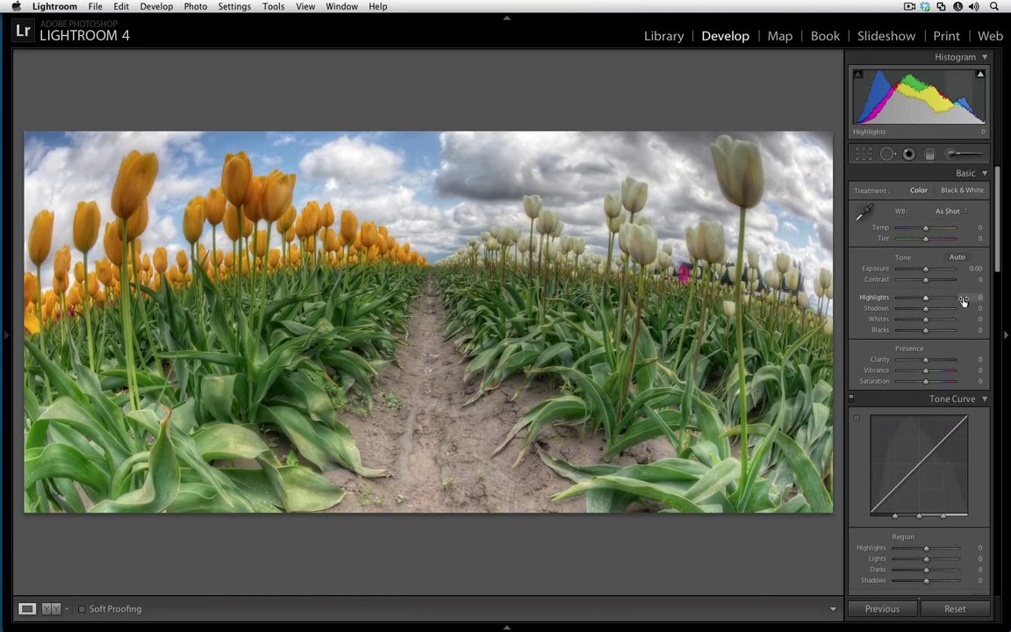
Set Highlights -32, Contrast +5, Clarity +19 and a post-crop vignette Amount of -10
{"action": "left_click", "coordinate": [915, 298]}
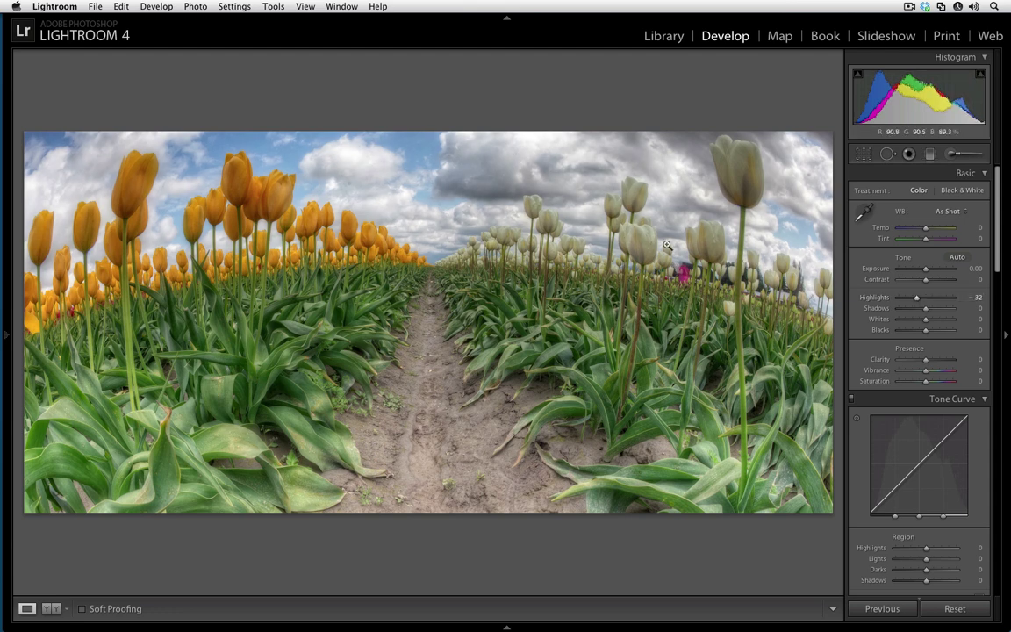
{"action": "left_click", "coordinate": [926, 280]}
{"action": "left_click_drag", "start_coordinate": [927, 280], "coordinate": [928, 280]}
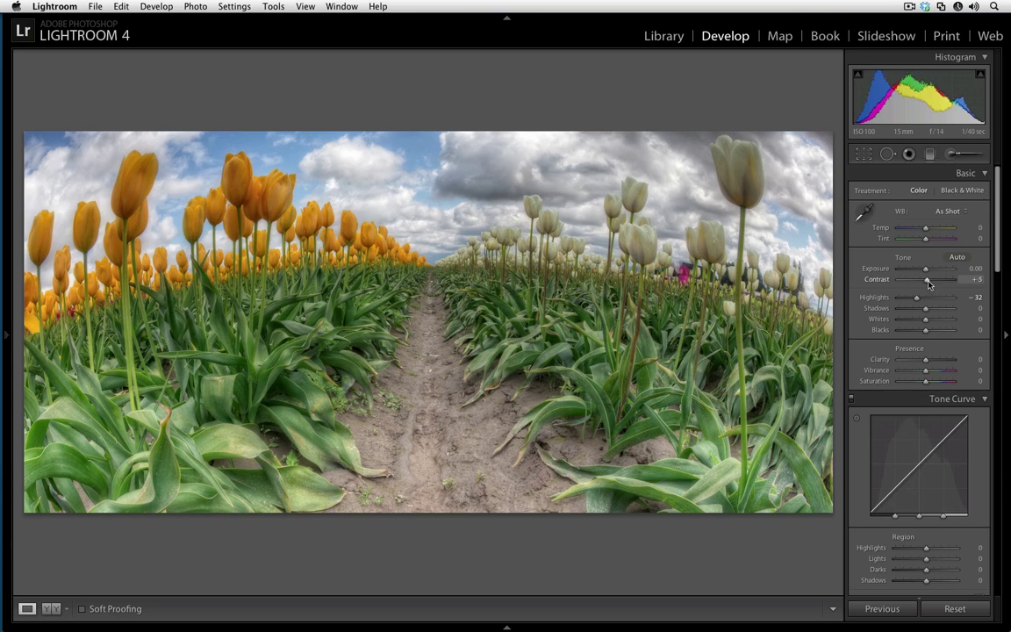
{"action": "left_click_drag", "start_coordinate": [924, 359], "coordinate": [930, 360]}
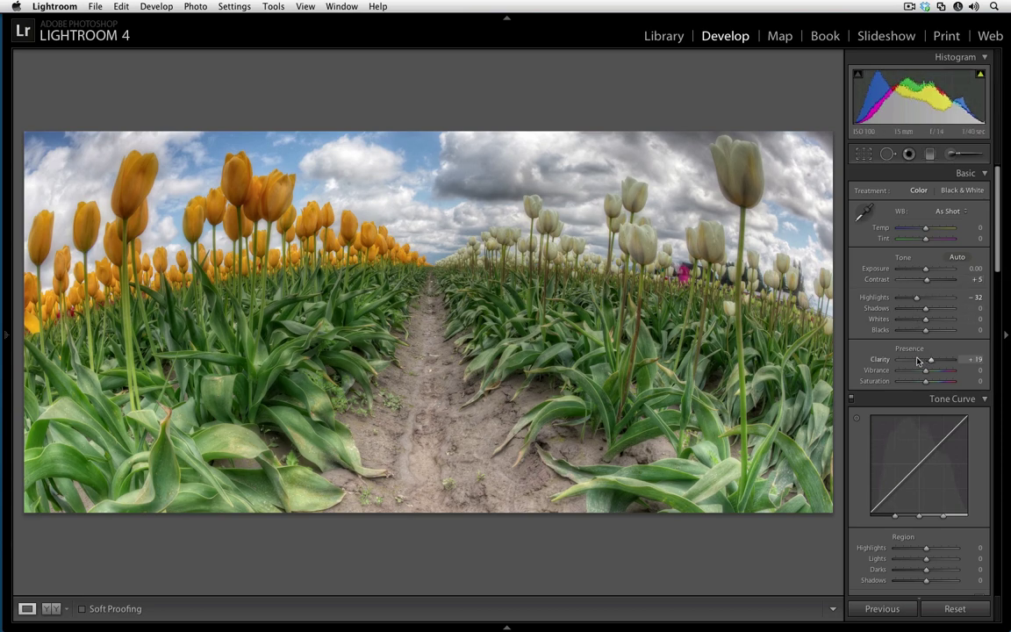
{"action": "scroll", "coordinate": [945, 546], "scroll_direction": "down", "scroll_amount": 15}
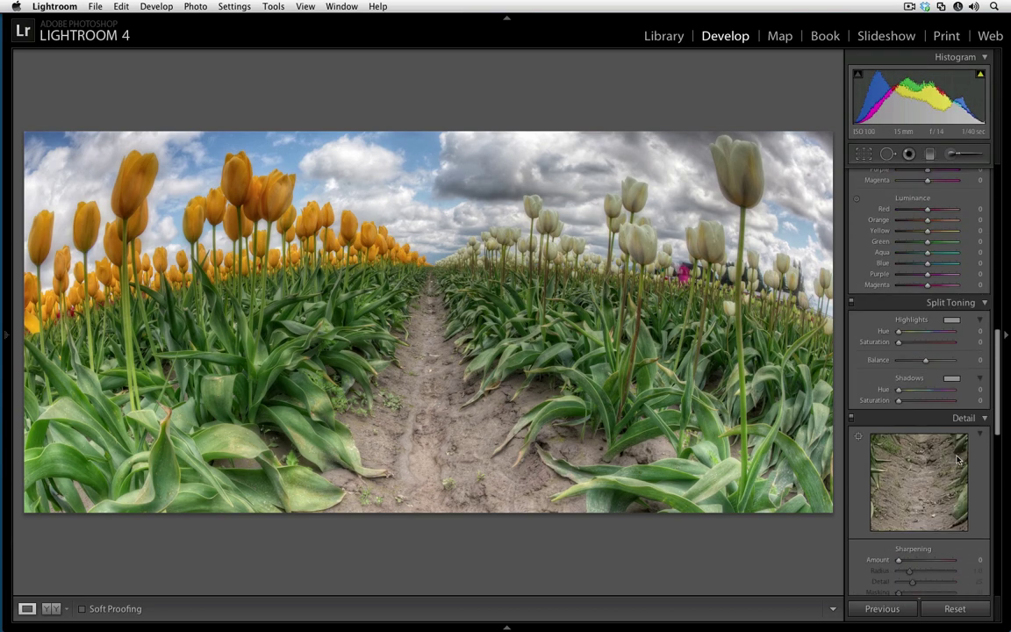
{"action": "scroll", "coordinate": [943, 535], "scroll_direction": "up", "scroll_amount": 5}
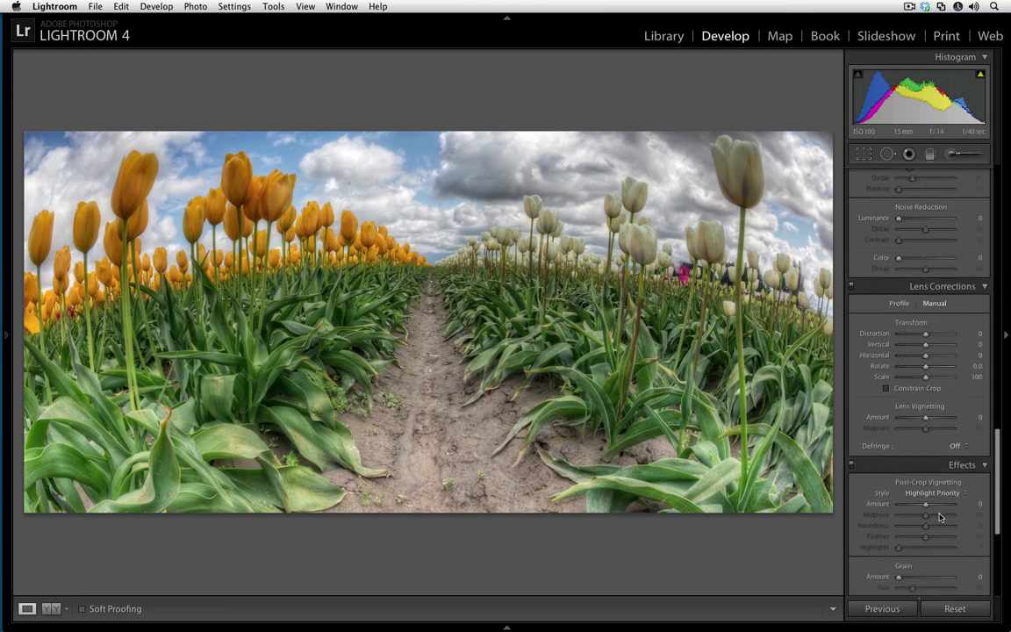
{"action": "scroll", "coordinate": [939, 518], "scroll_direction": "down", "scroll_amount": 5}
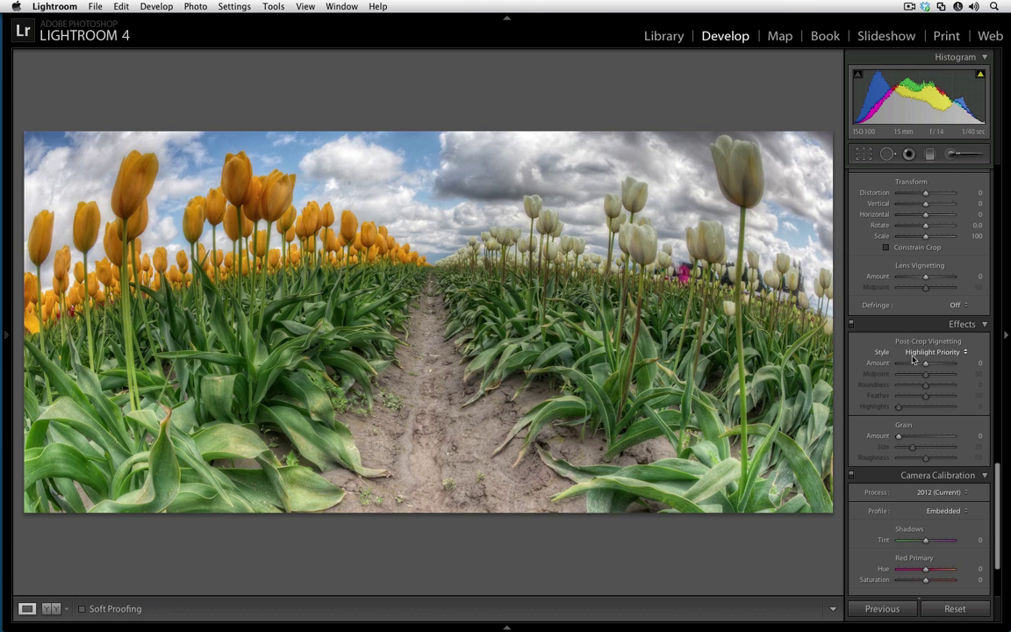
{"action": "left_click_drag", "start_coordinate": [926, 364], "coordinate": [932, 395]}
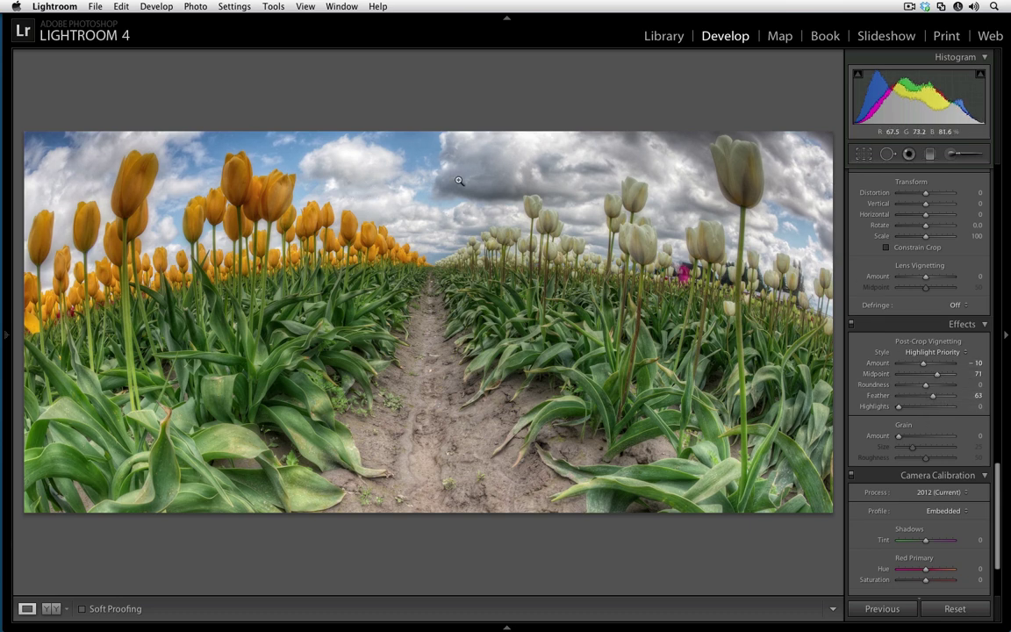
Place a Spot Removal heal (brush size 39) on the orange tulips
{"action": "left_click", "coordinate": [887, 155]}
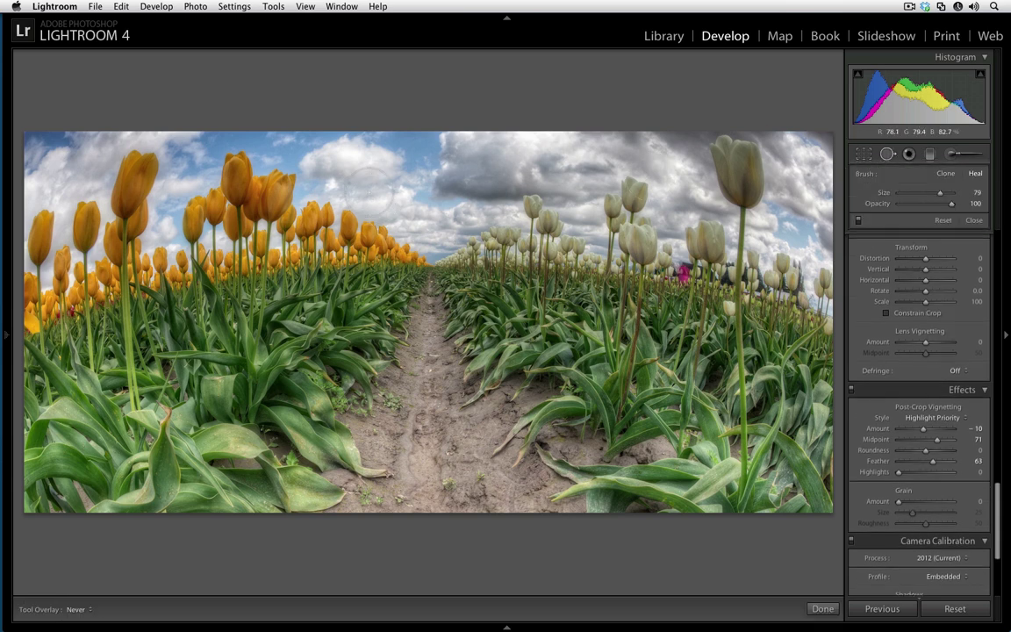
{"action": "scroll", "coordinate": [351, 185], "scroll_direction": "down", "scroll_amount": 10}
{"action": "left_click", "coordinate": [347, 213]}
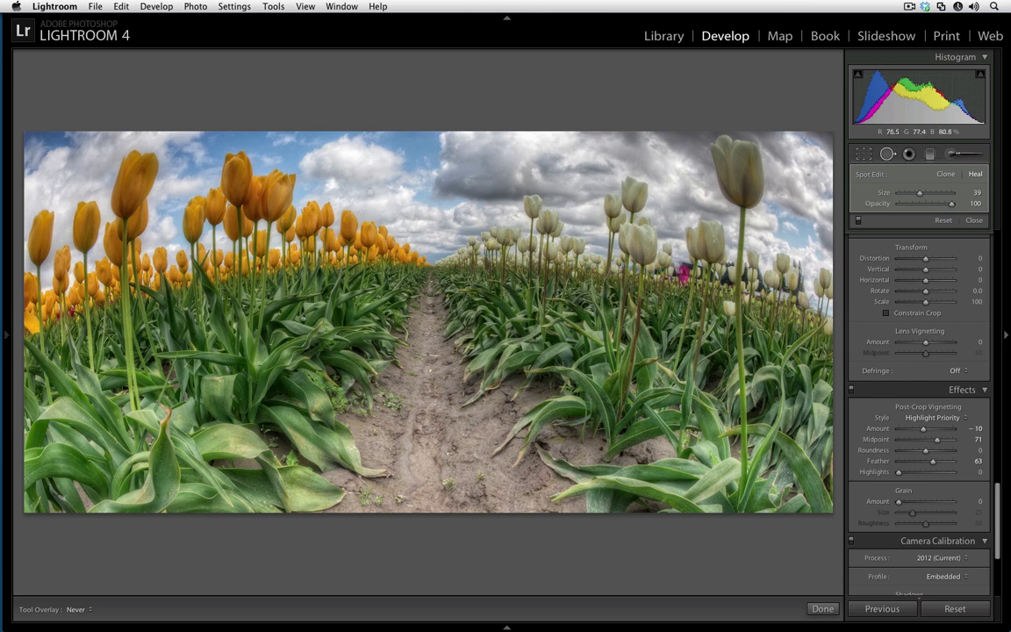
Set the tool overlay to Auto
{"action": "key", "text": "h"}
{"action": "key", "text": "h"}
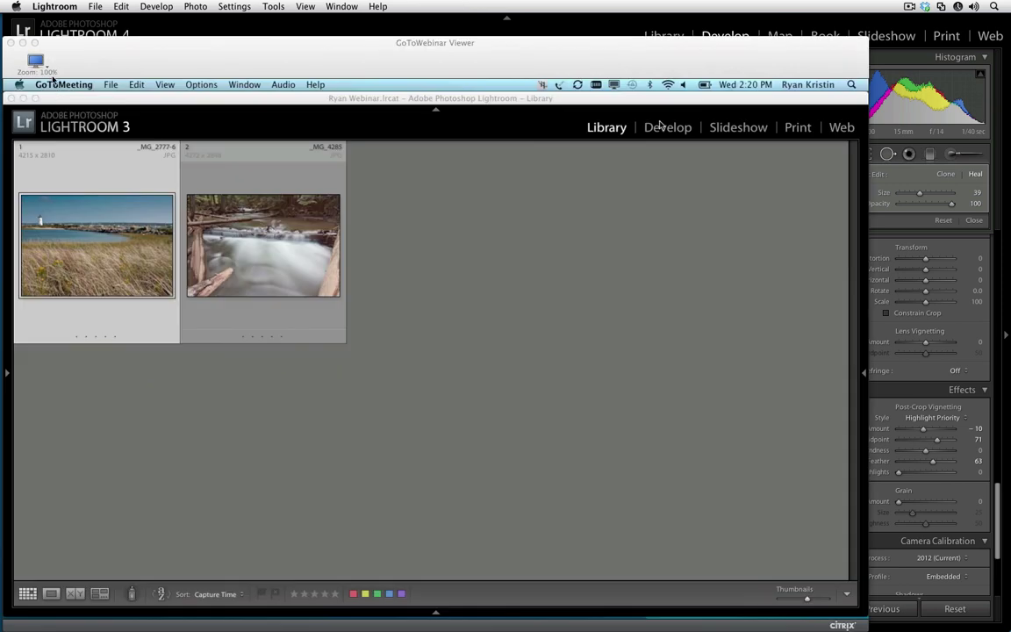
Show the shared screen full screen, view the lighthouse photo in Loupe, then return to Grid
{"action": "left_click", "coordinate": [38, 62]}
{"action": "left_click", "coordinate": [41, 76]}
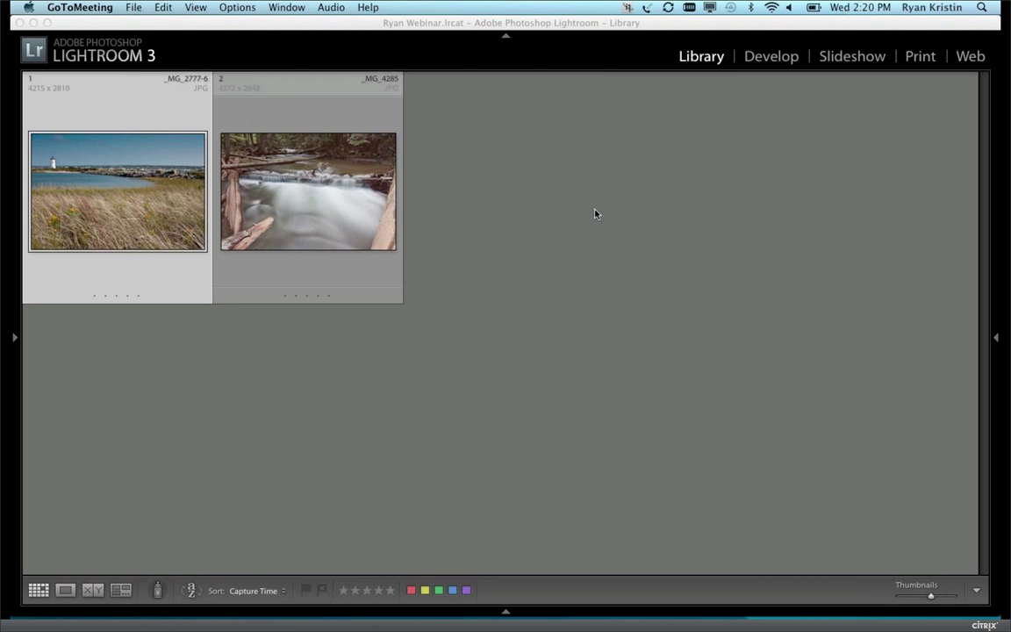
{"action": "left_click", "coordinate": [119, 210]}
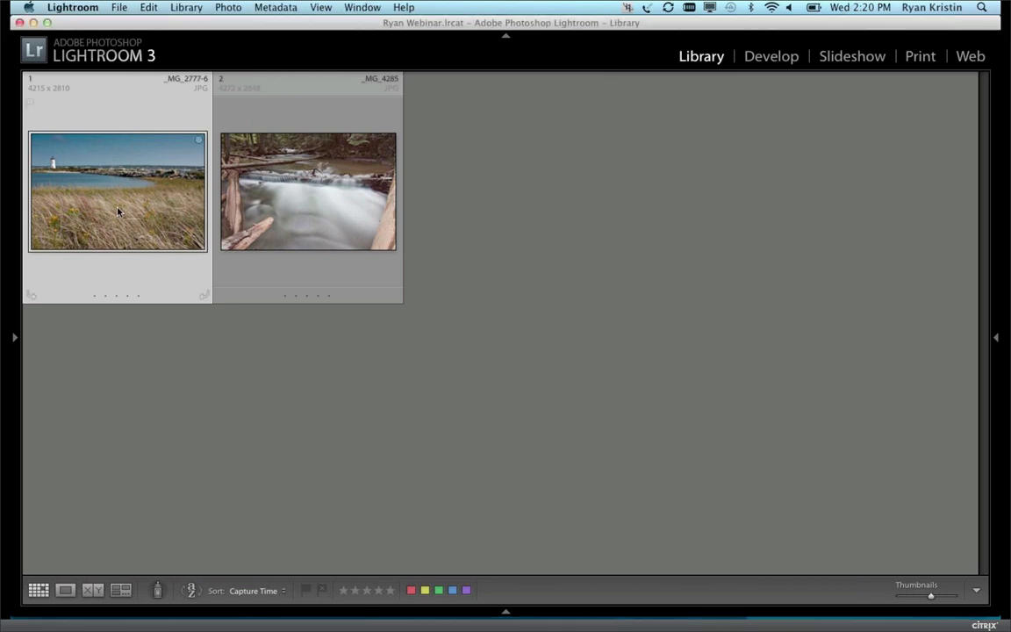
{"action": "double_click", "coordinate": [118, 210]}
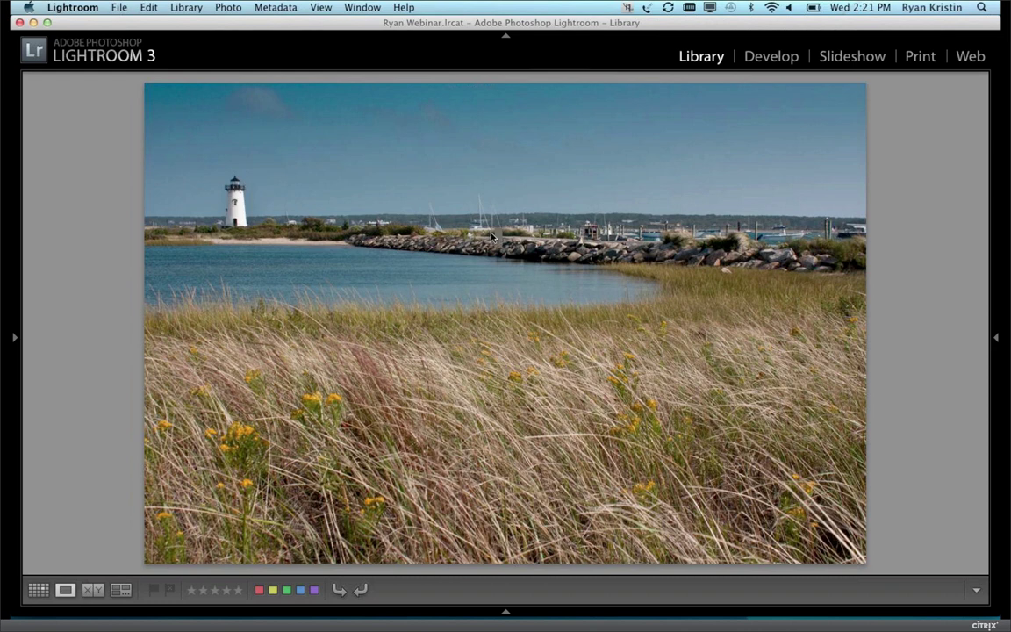
{"action": "key", "text": "g"}
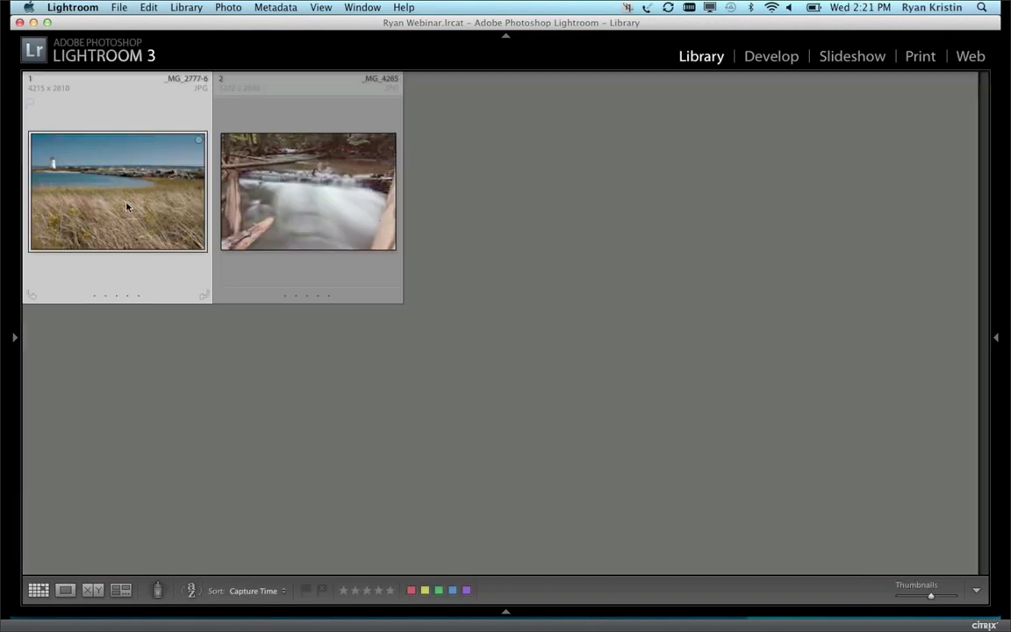
Send the lighthouse photo to Perfect Photo Suite via File > Plug-in Extras
{"action": "left_click", "coordinate": [118, 7]}
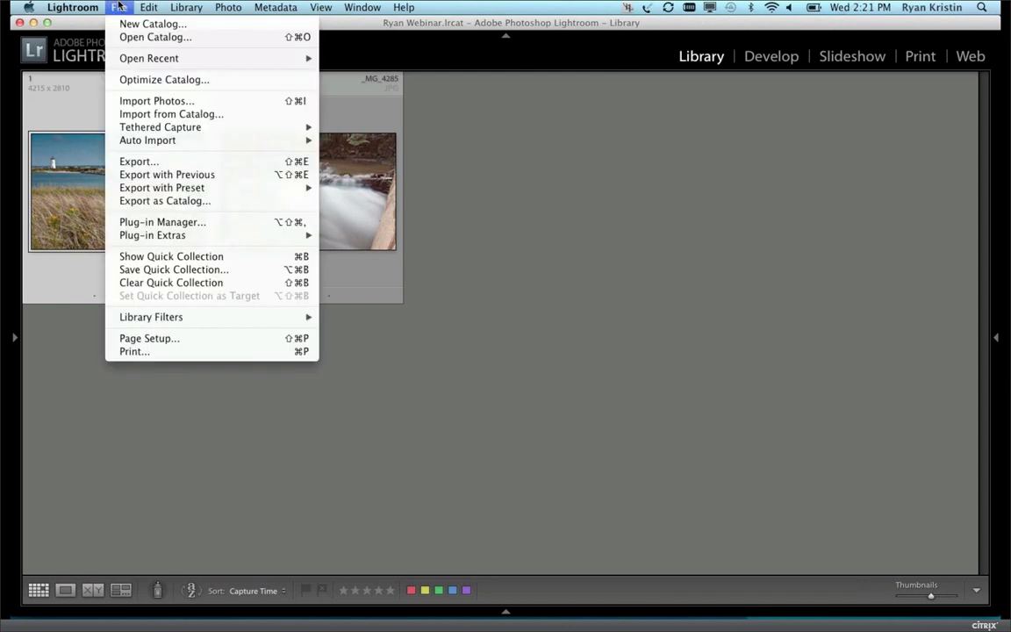
{"action": "mouse_move", "coordinate": [190, 236]}
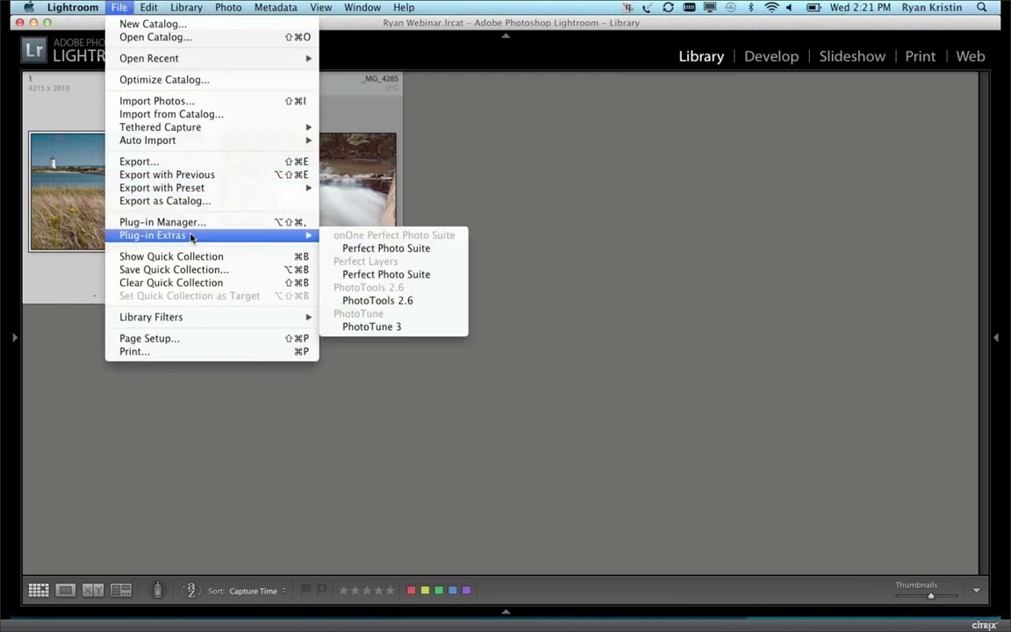
{"action": "left_click", "coordinate": [386, 249]}
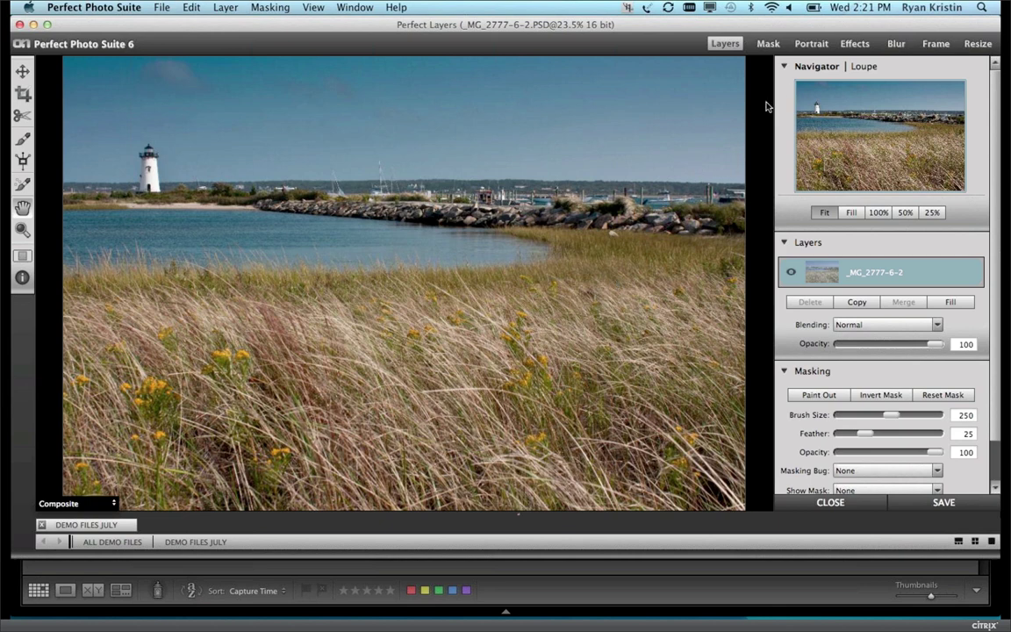
Switch the lighthouse photo into the Perfect Effects module
{"action": "left_click", "coordinate": [854, 45]}
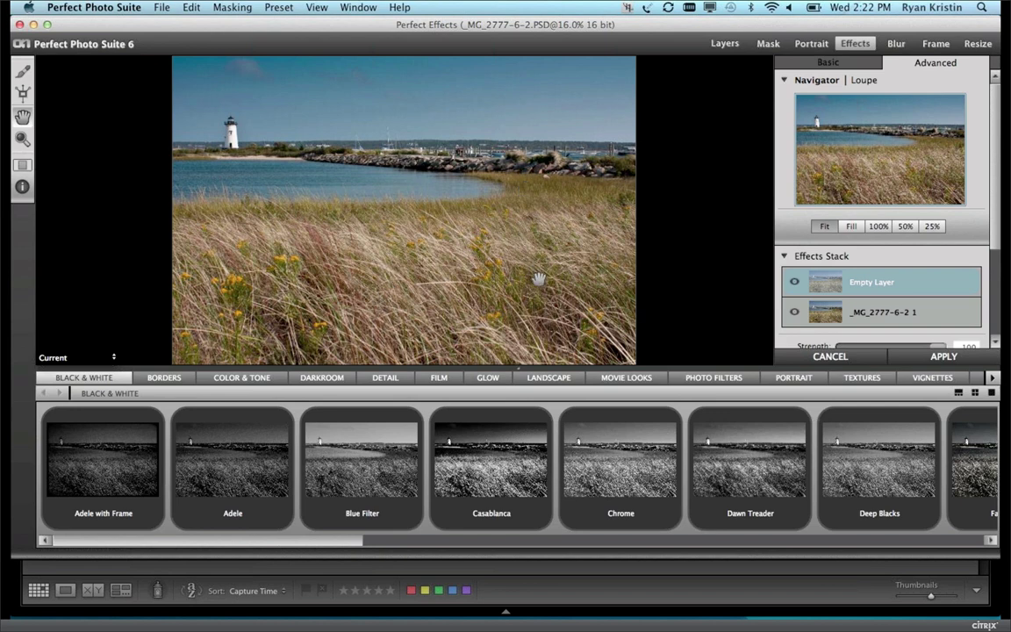
Apply the Blue Dawn movie look to the lighthouse photo and lower its strength to 89
{"action": "left_click", "coordinate": [627, 379]}
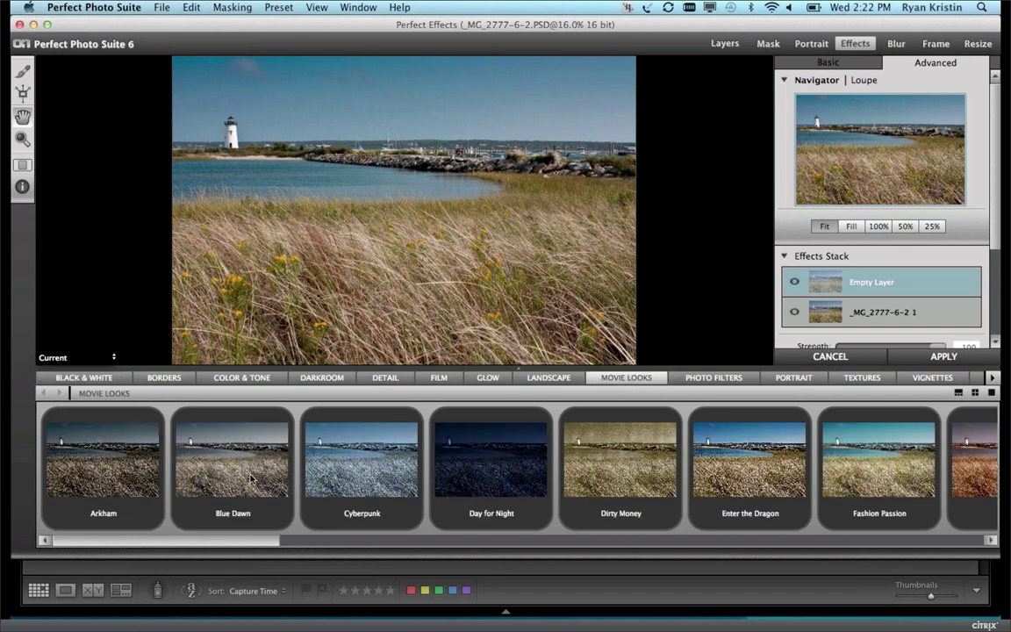
{"action": "mouse_move", "coordinate": [250, 479]}
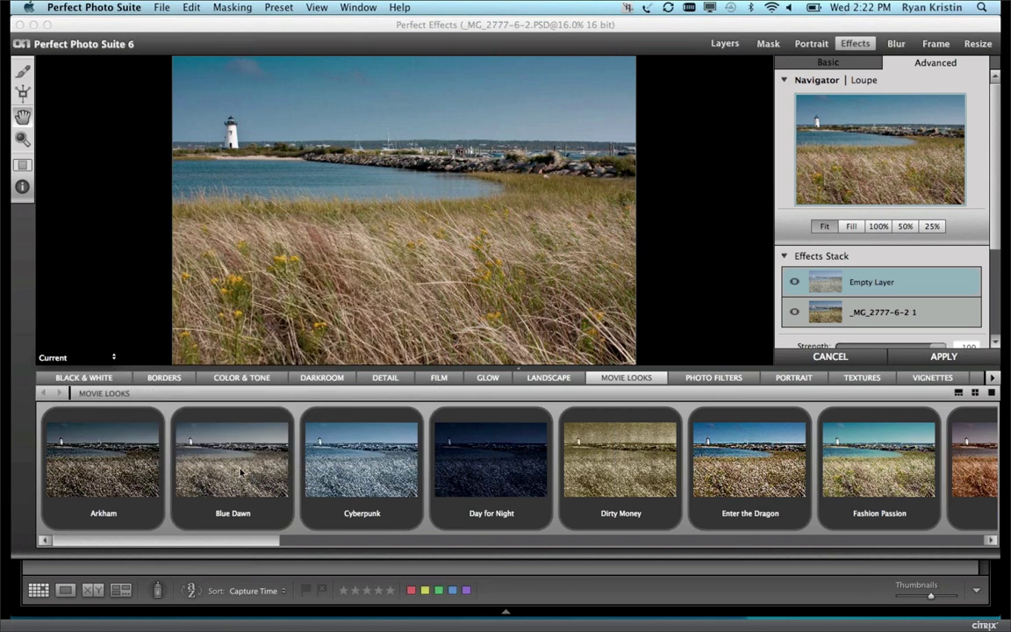
{"action": "left_click", "coordinate": [241, 472]}
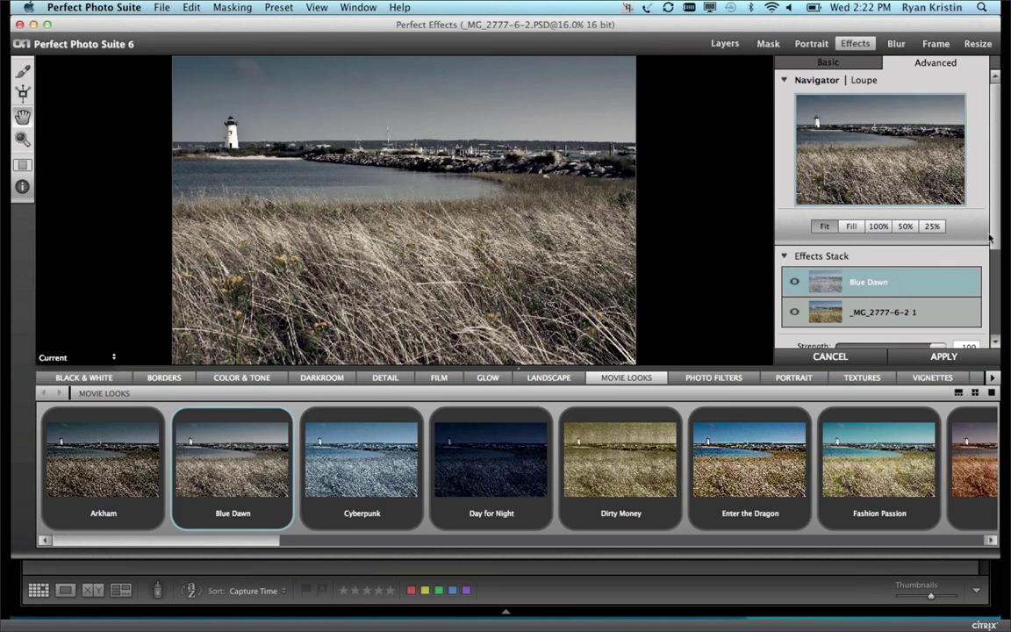
{"action": "left_click_drag", "start_coordinate": [995, 235], "coordinate": [997, 246]}
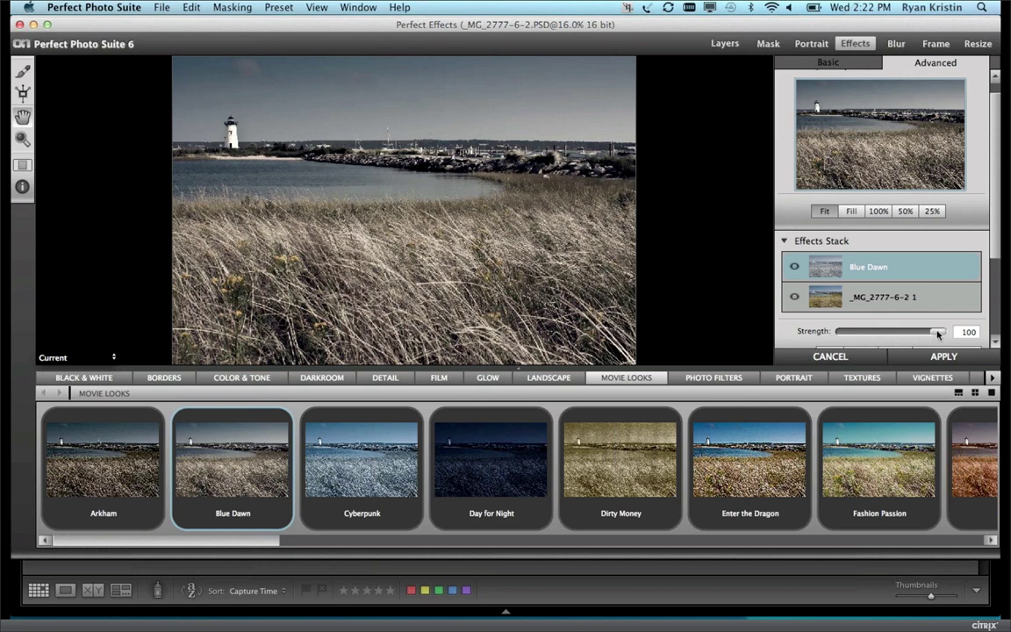
{"action": "mouse_move", "coordinate": [938, 333]}
{"action": "left_mouse_down"}
{"action": "mouse_move", "coordinate": [896, 332]}
{"action": "mouse_move", "coordinate": [928, 332]}
{"action": "left_mouse_up"}
{"action": "scroll", "coordinate": [612, 478], "scroll_direction": "right", "scroll_amount": 10}
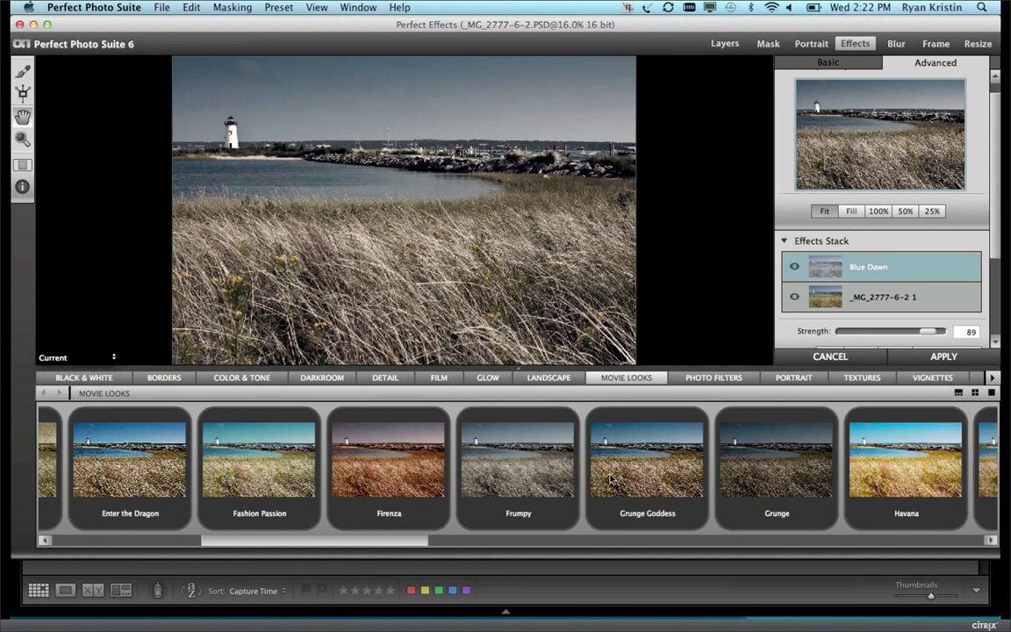
{"action": "scroll", "coordinate": [612, 478], "scroll_direction": "right", "scroll_amount": 3}
{"action": "mouse_move", "coordinate": [611, 478]}
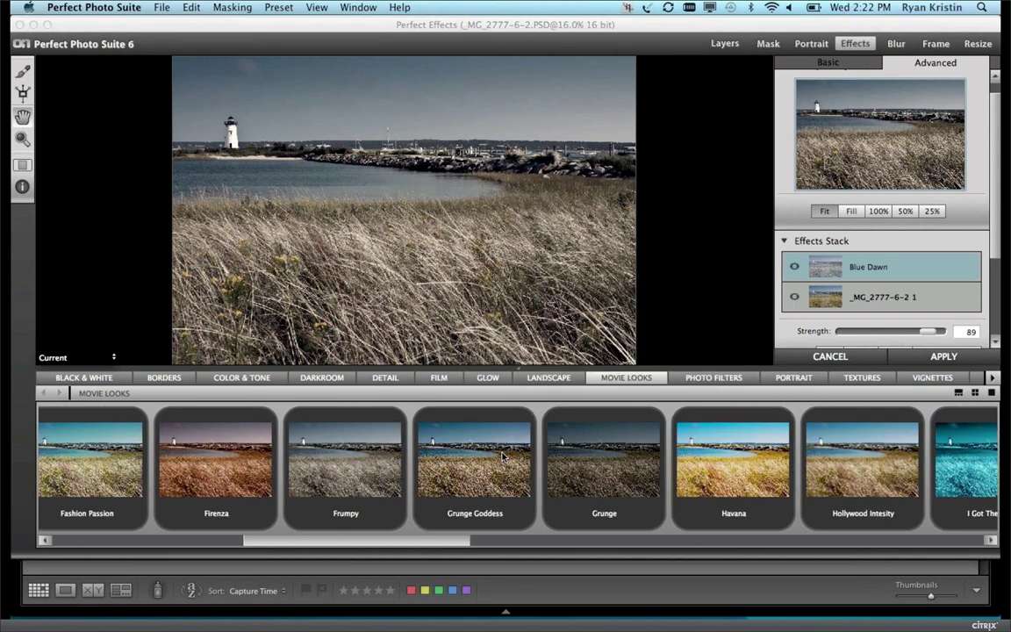
{"action": "mouse_move", "coordinate": [503, 456]}
{"action": "scroll", "coordinate": [796, 295], "scroll_direction": "down", "scroll_amount": 5}
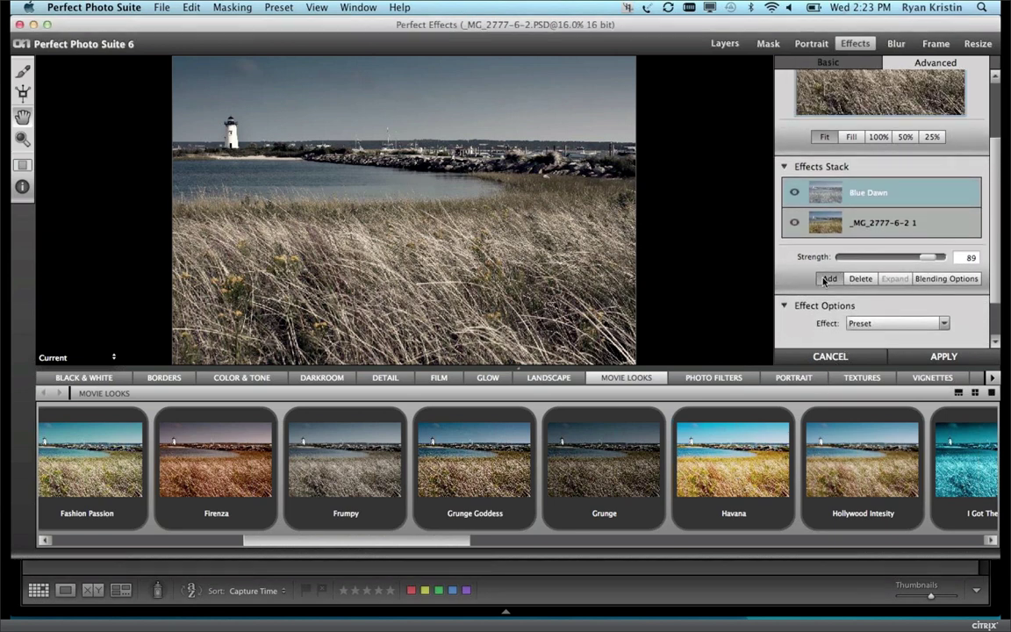
{"action": "left_click", "coordinate": [829, 286]}
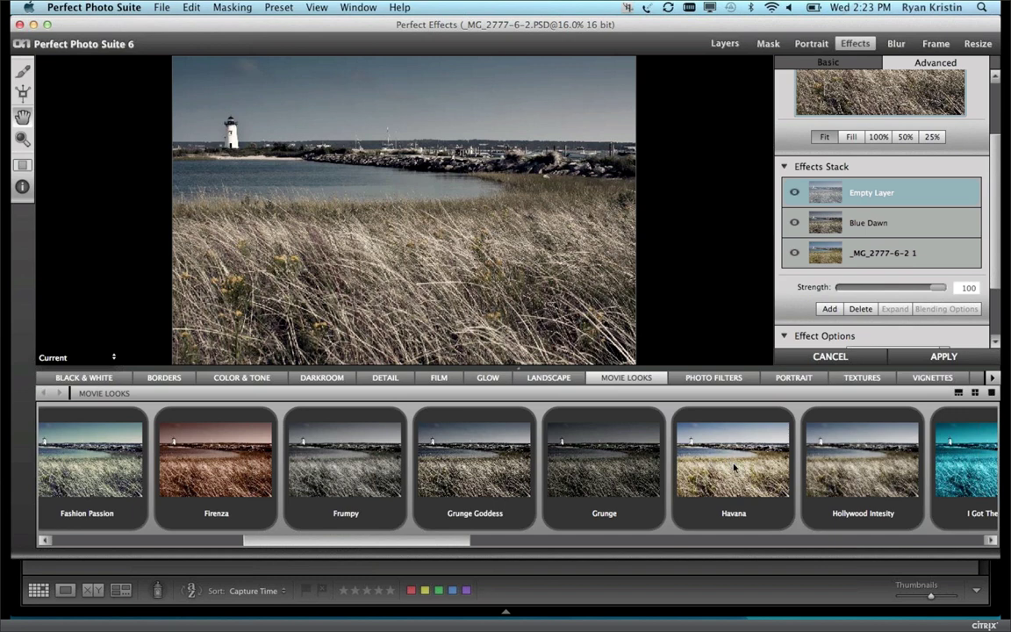
{"action": "mouse_move", "coordinate": [735, 469]}
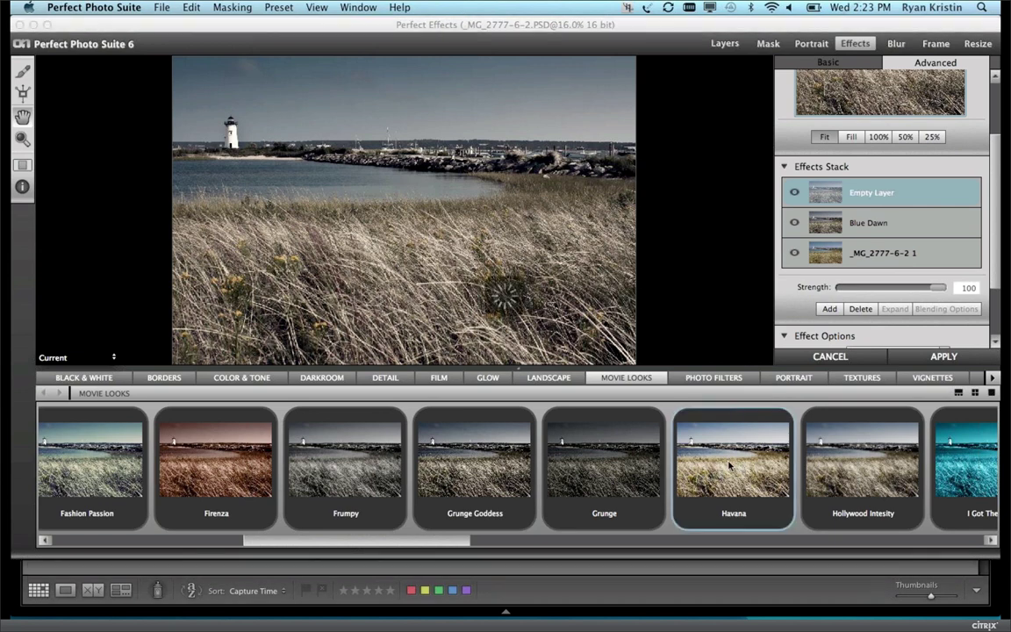
{"action": "left_click", "coordinate": [731, 468]}
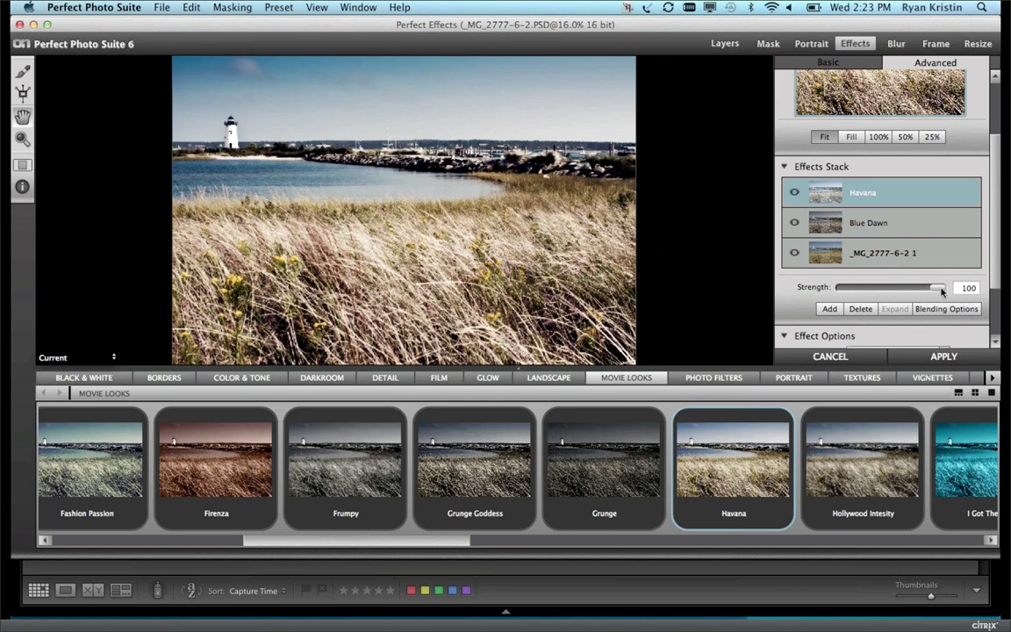
{"action": "left_click_drag", "start_coordinate": [942, 291], "coordinate": [838, 294]}
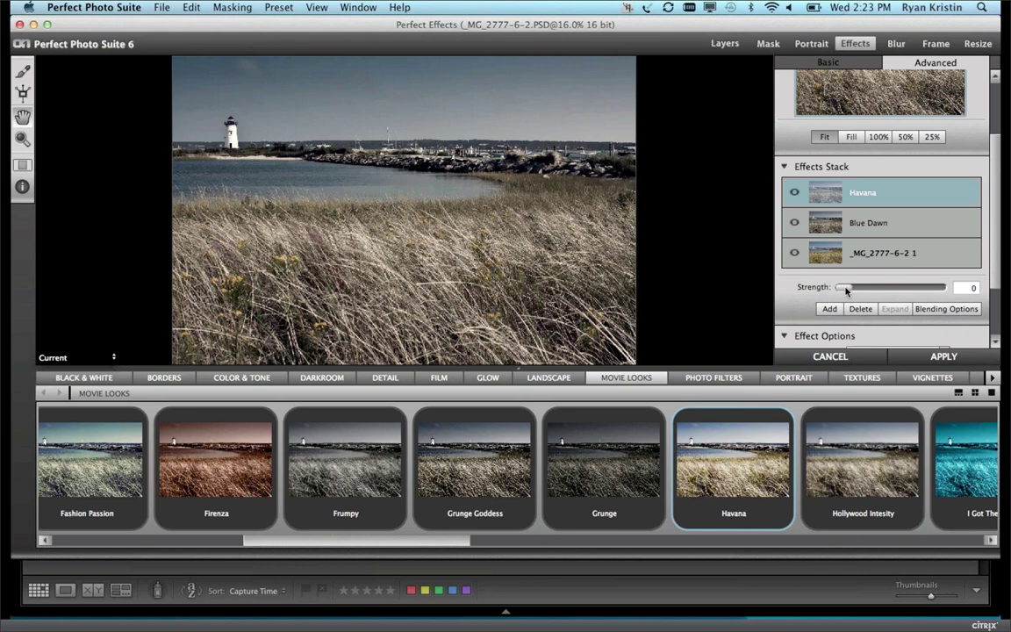
{"action": "left_click_drag", "start_coordinate": [846, 290], "coordinate": [946, 292]}
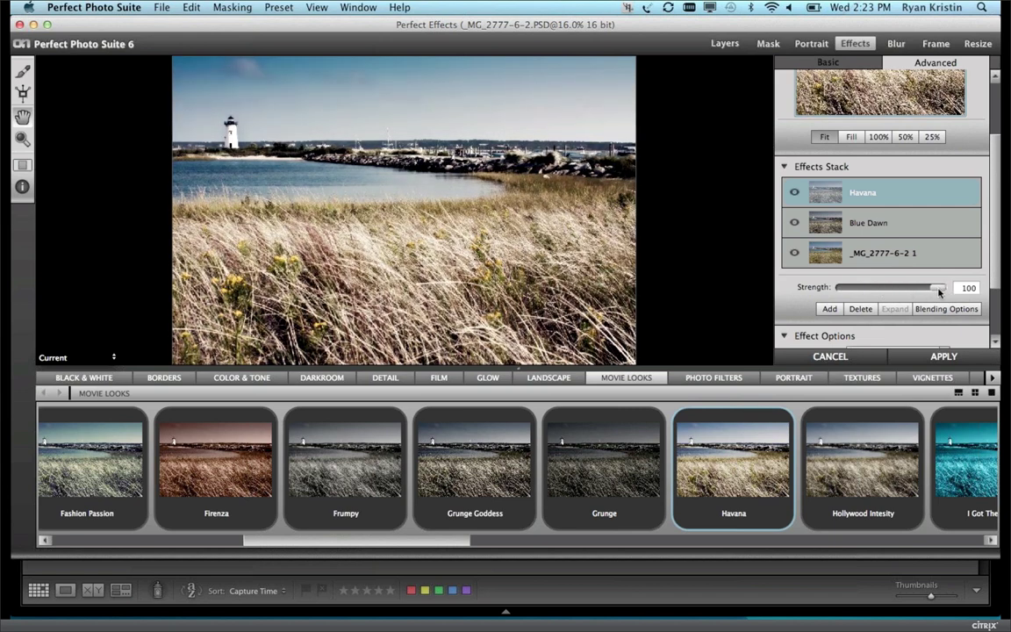
{"action": "left_click_drag", "start_coordinate": [939, 292], "coordinate": [876, 288]}
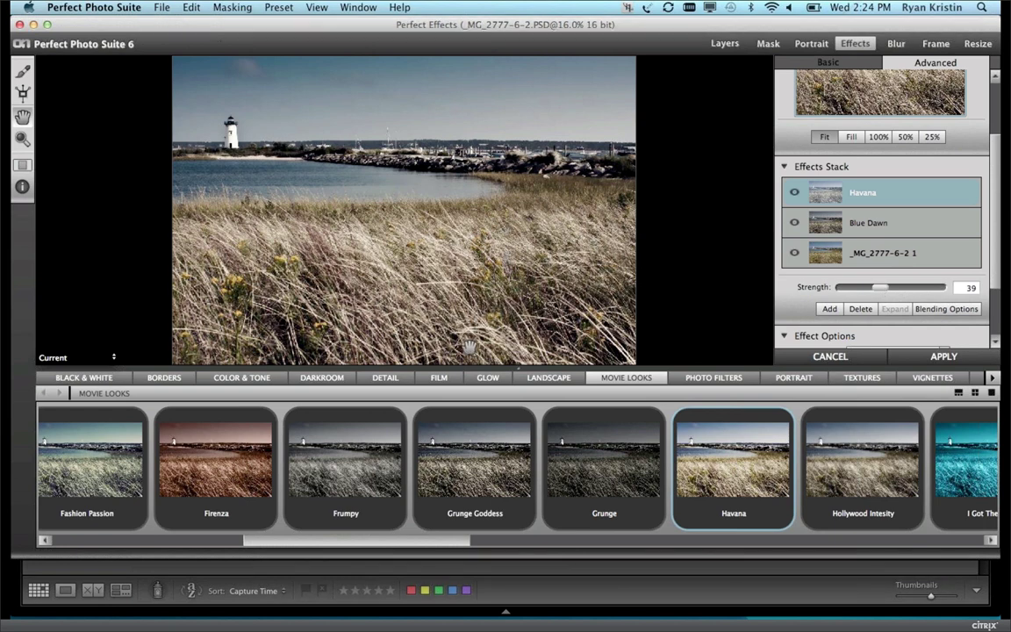
{"action": "scroll", "coordinate": [506, 480], "scroll_direction": "right", "scroll_amount": 10}
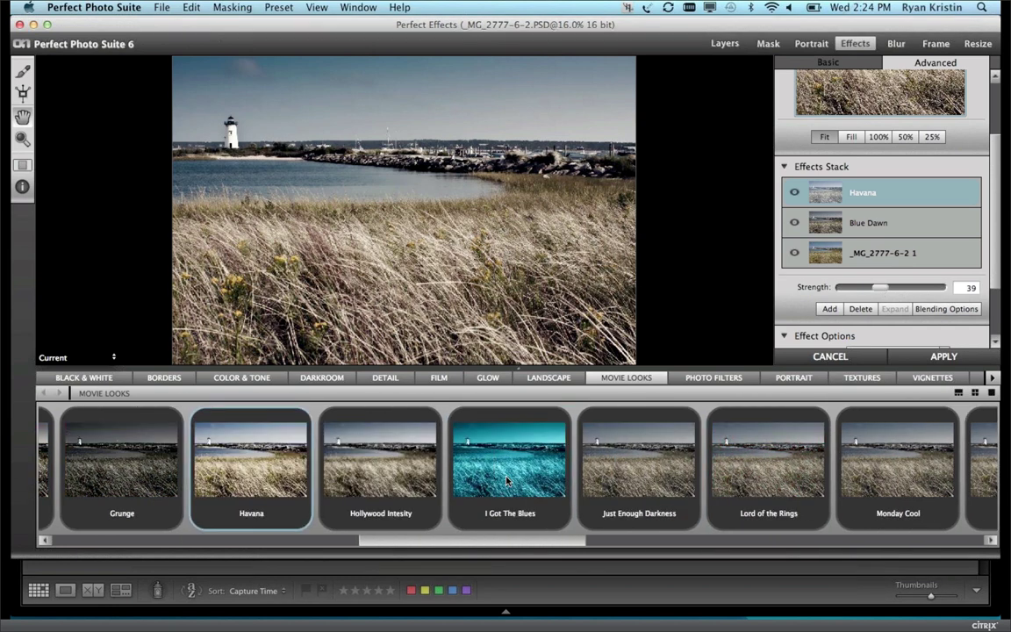
{"action": "scroll", "coordinate": [506, 480], "scroll_direction": "right", "scroll_amount": 5}
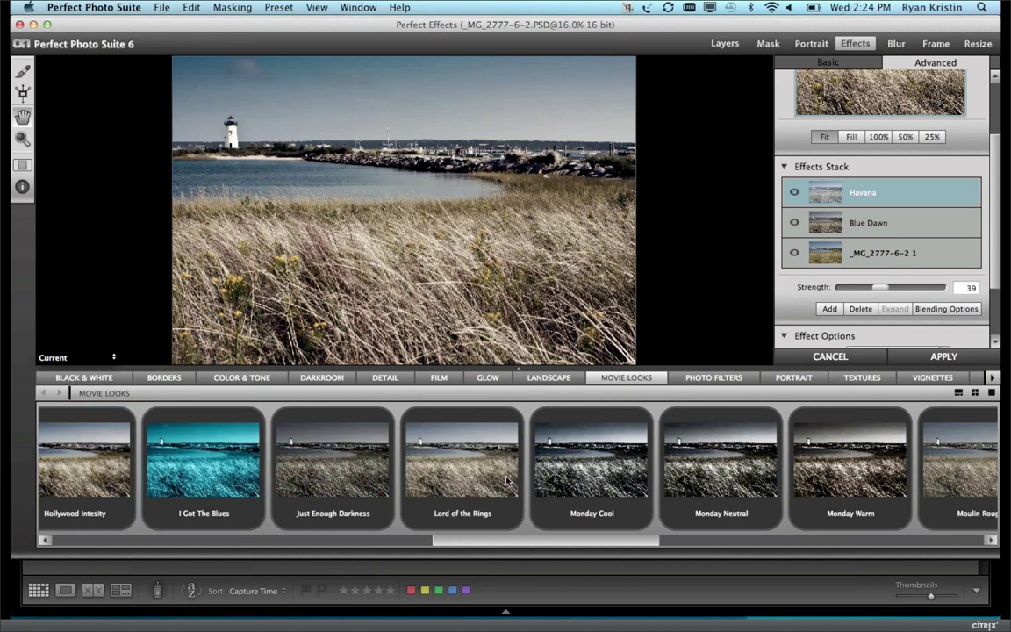
{"action": "scroll", "coordinate": [506, 480], "scroll_direction": "right", "scroll_amount": 5}
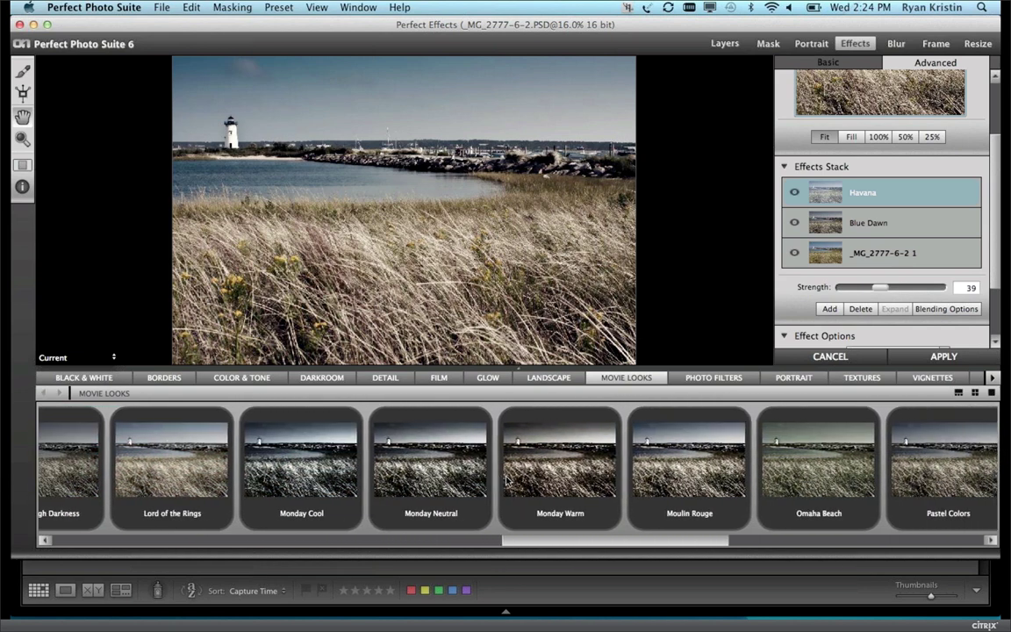
{"action": "scroll", "coordinate": [506, 480], "scroll_direction": "right", "scroll_amount": 3}
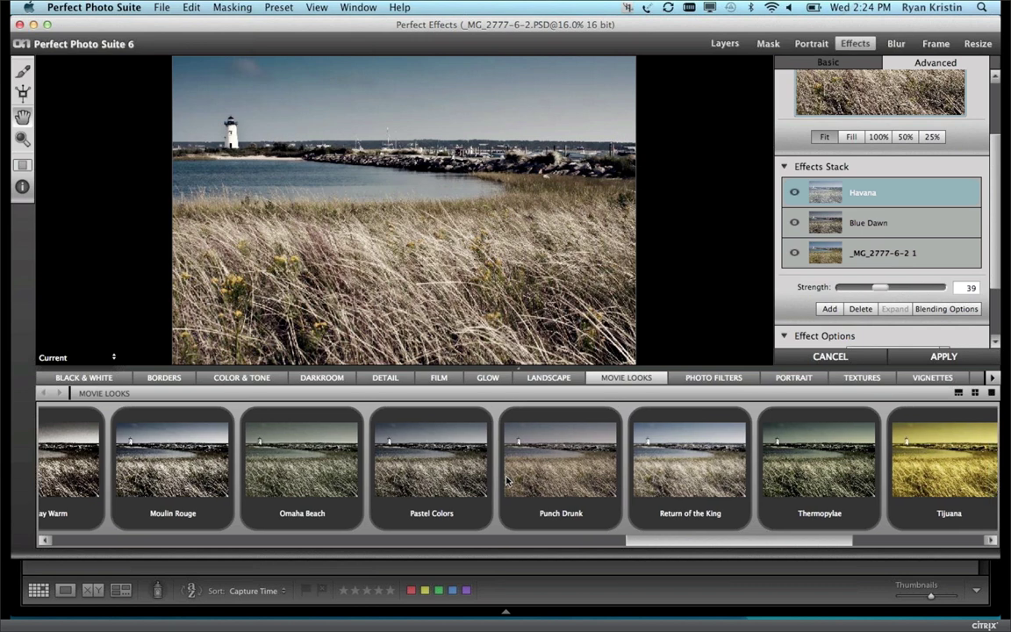
{"action": "mouse_move", "coordinate": [507, 480]}
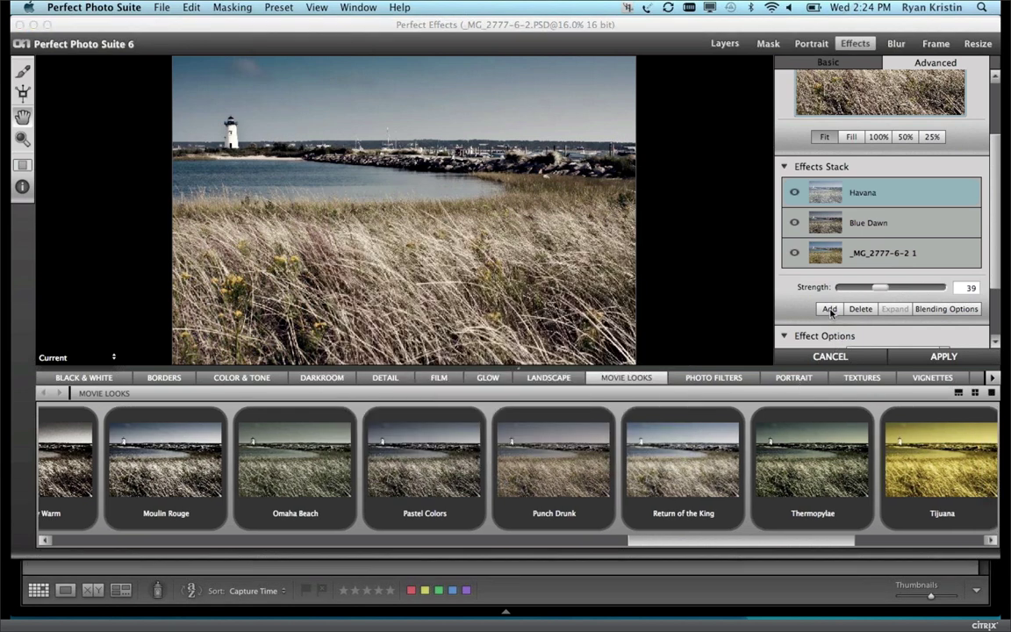
Add a new Thermopylae Movie Looks layer above Havana and lower its strength to 33
{"action": "left_click", "coordinate": [830, 309]}
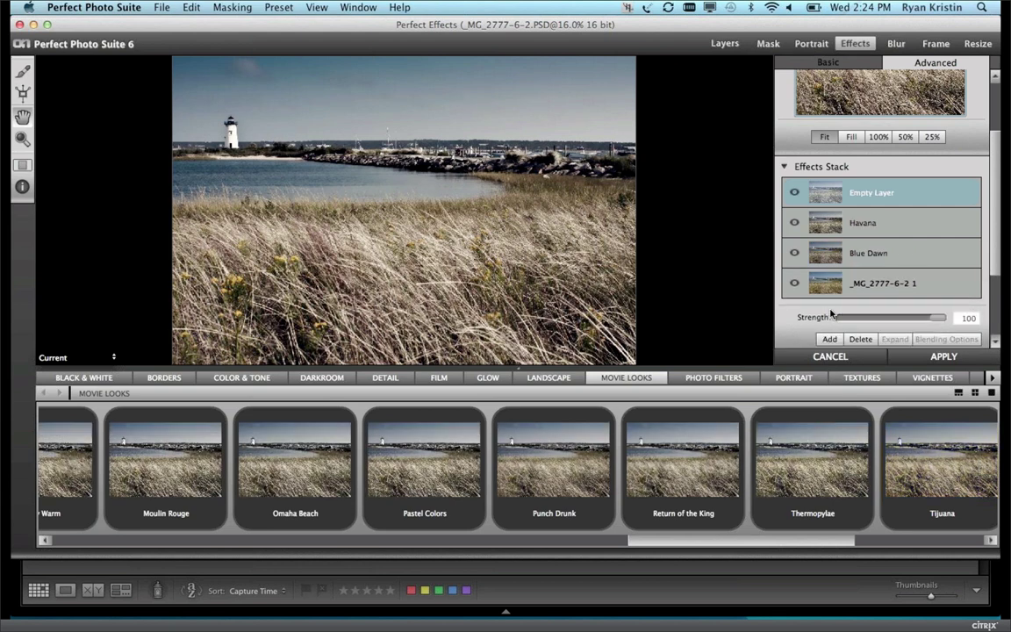
{"action": "left_click", "coordinate": [812, 475]}
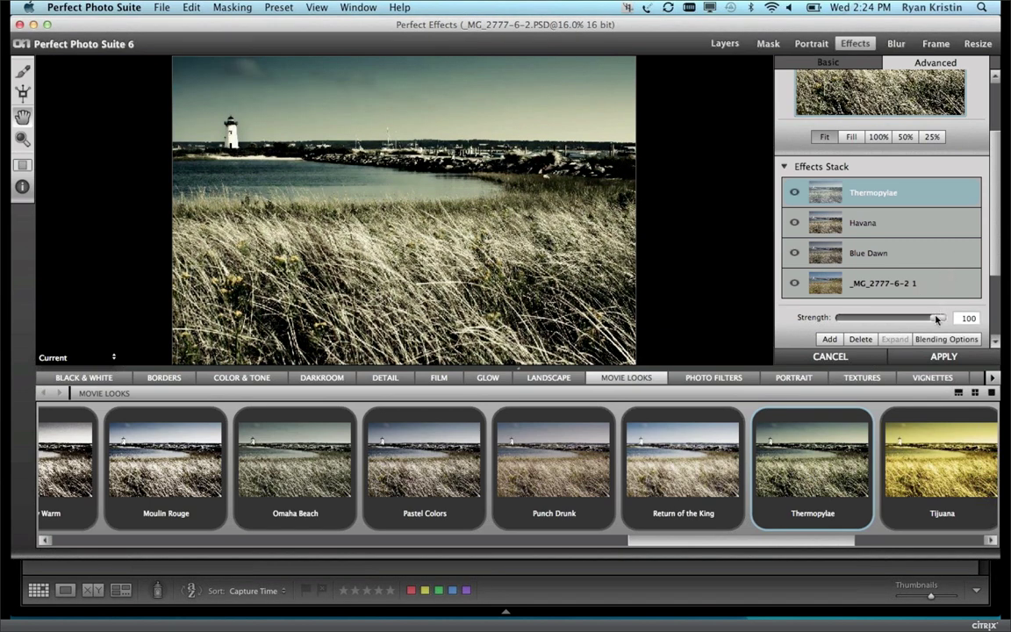
{"action": "mouse_move", "coordinate": [895, 320]}
{"action": "left_mouse_down"}
{"action": "mouse_move", "coordinate": [835, 318]}
{"action": "mouse_move", "coordinate": [875, 321]}
{"action": "left_mouse_up"}
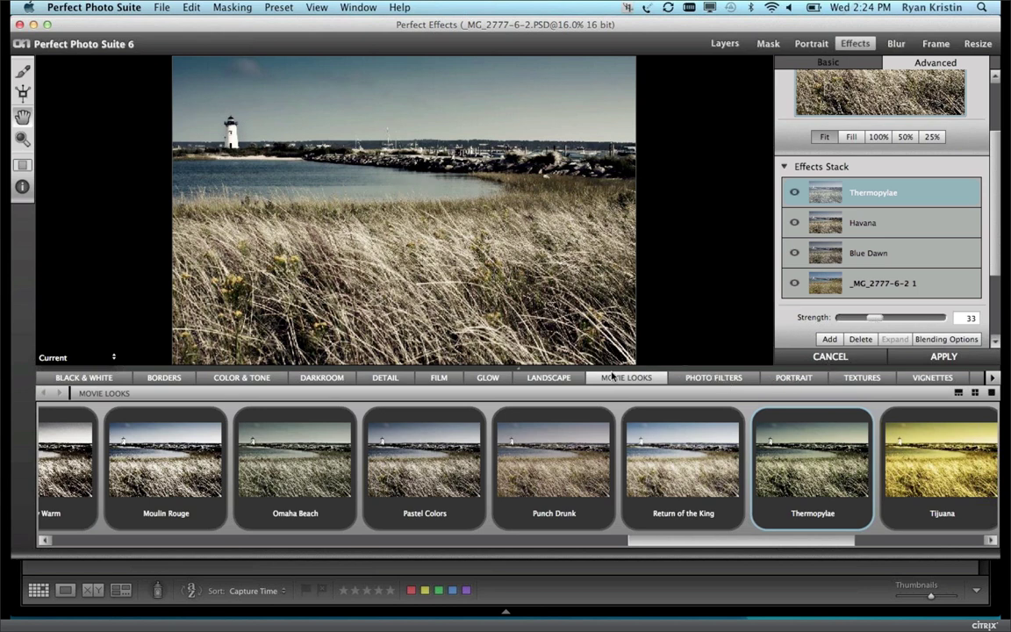
Browse the Landscape presets, then return to the Movie Looks presets
{"action": "left_click", "coordinate": [548, 378]}
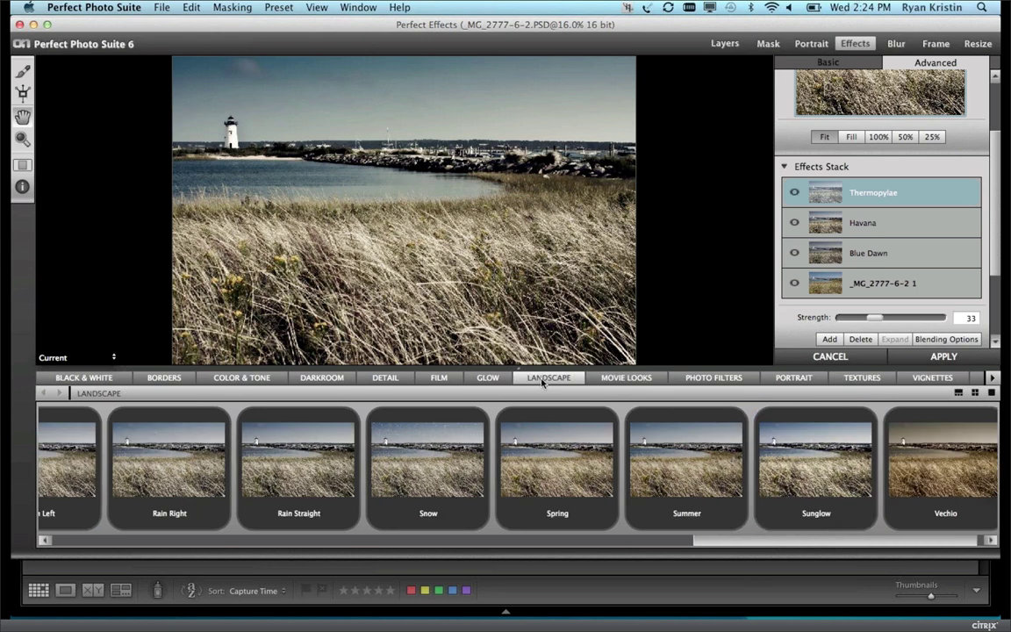
{"action": "scroll", "coordinate": [641, 498], "scroll_direction": "left", "scroll_amount": 5}
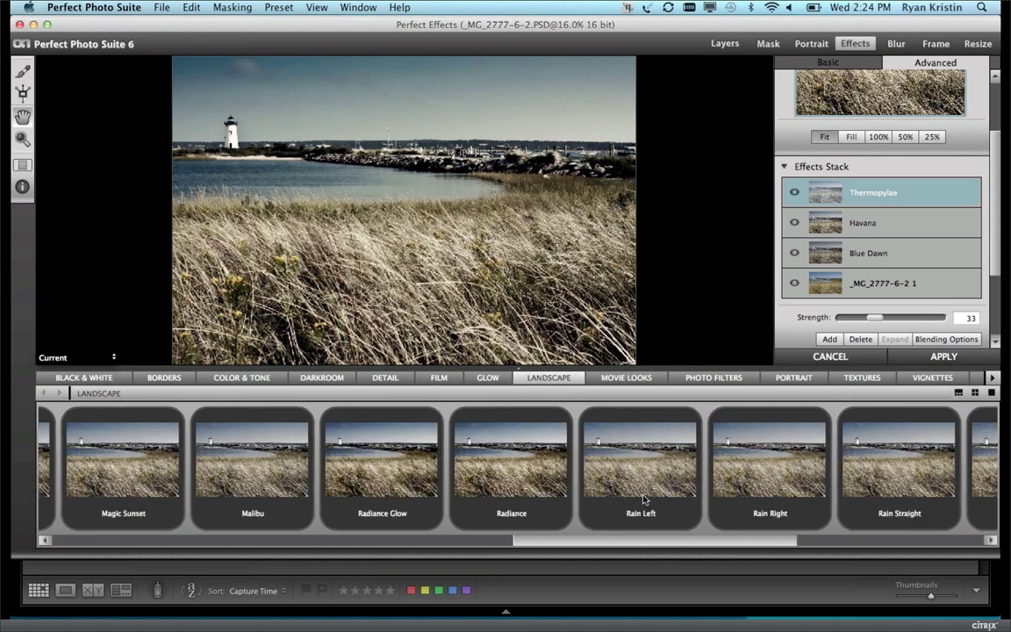
{"action": "scroll", "coordinate": [643, 498], "scroll_direction": "left", "scroll_amount": 10}
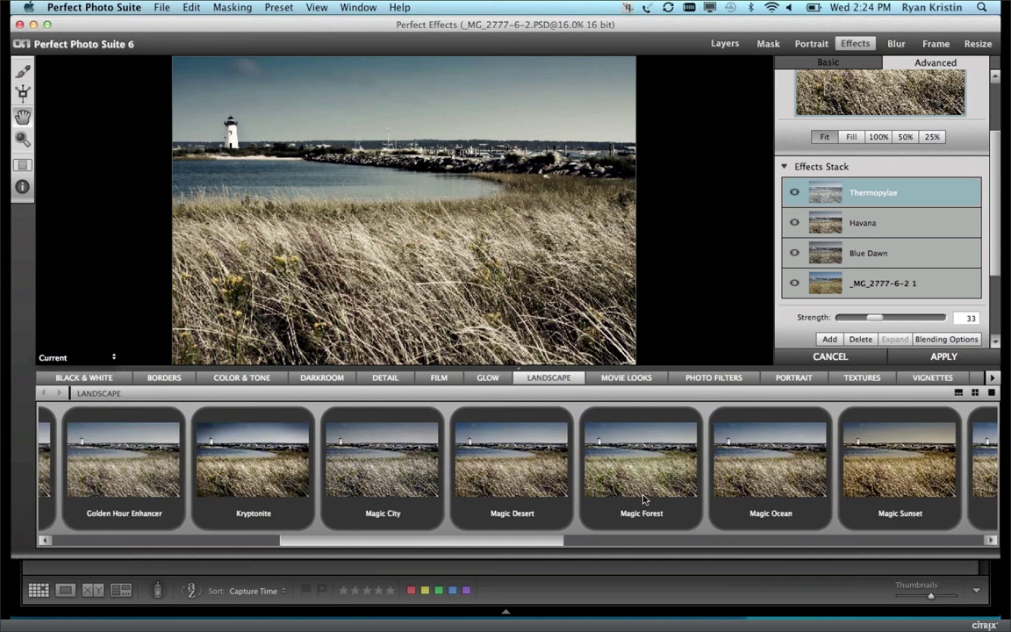
{"action": "scroll", "coordinate": [643, 499], "scroll_direction": "right", "scroll_amount": 3}
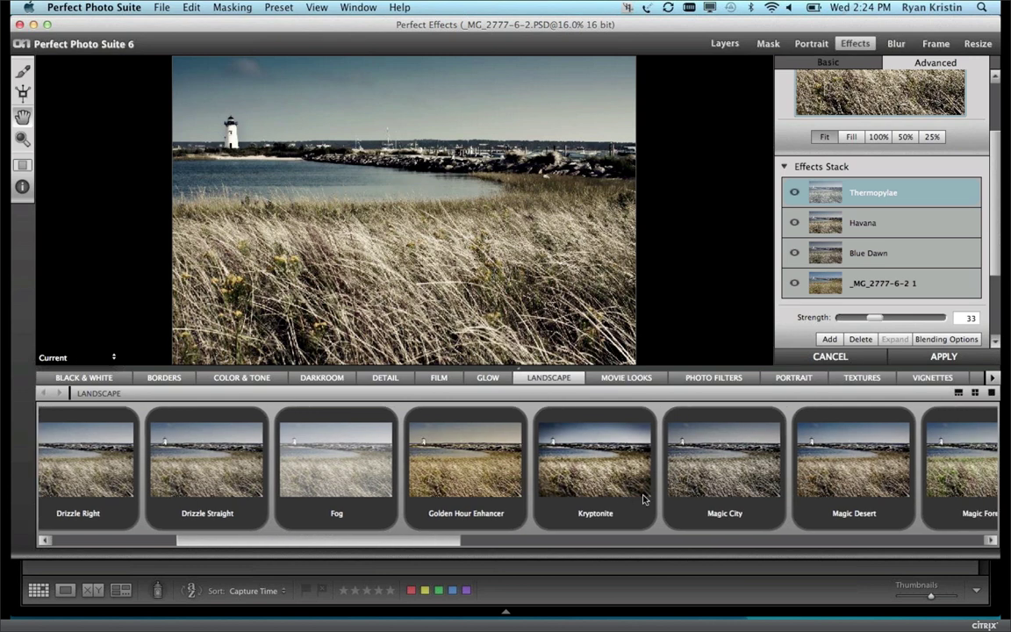
{"action": "left_click", "coordinate": [625, 378]}
{"action": "scroll", "coordinate": [581, 474], "scroll_direction": "left", "scroll_amount": 8}
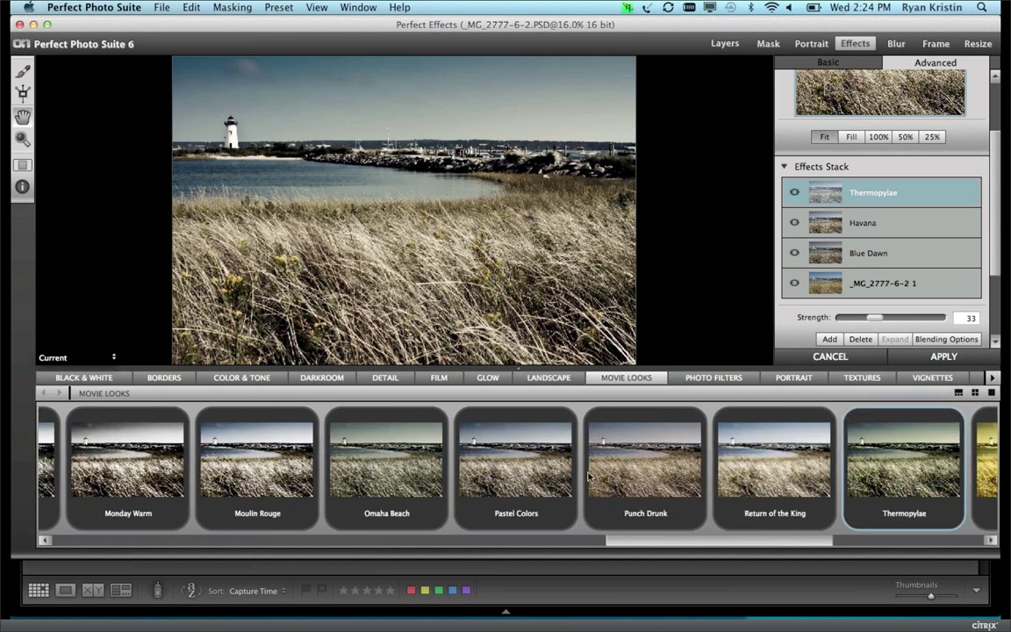
{"action": "scroll", "coordinate": [590, 476], "scroll_direction": "left", "scroll_amount": 5}
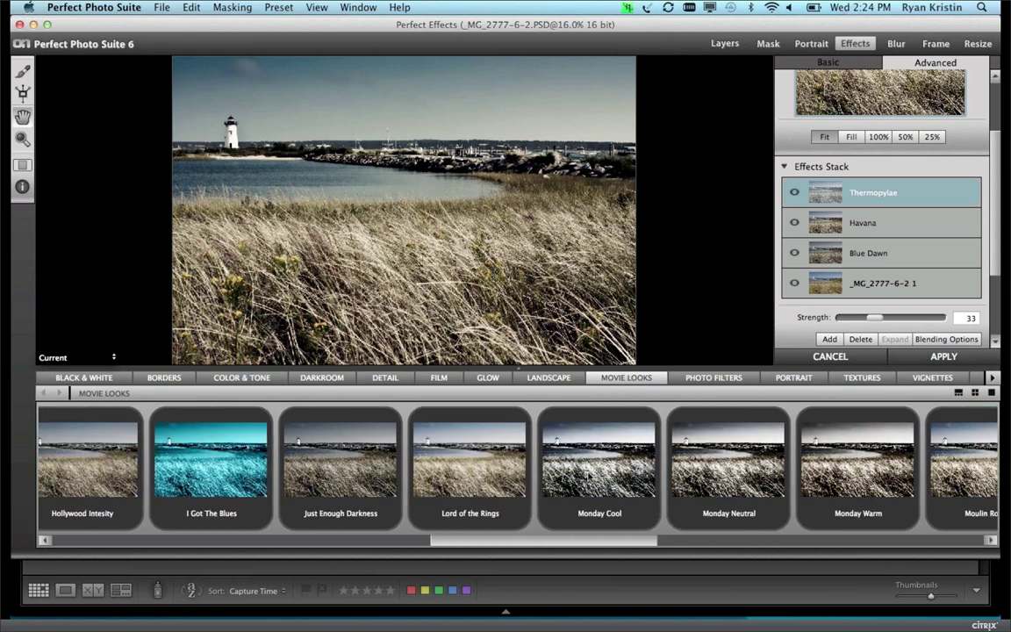
Stack a Just Enough Darkness layer at strength 24 above Thermopylae and enlarge the preset thumbnails
{"action": "left_click", "coordinate": [829, 340]}
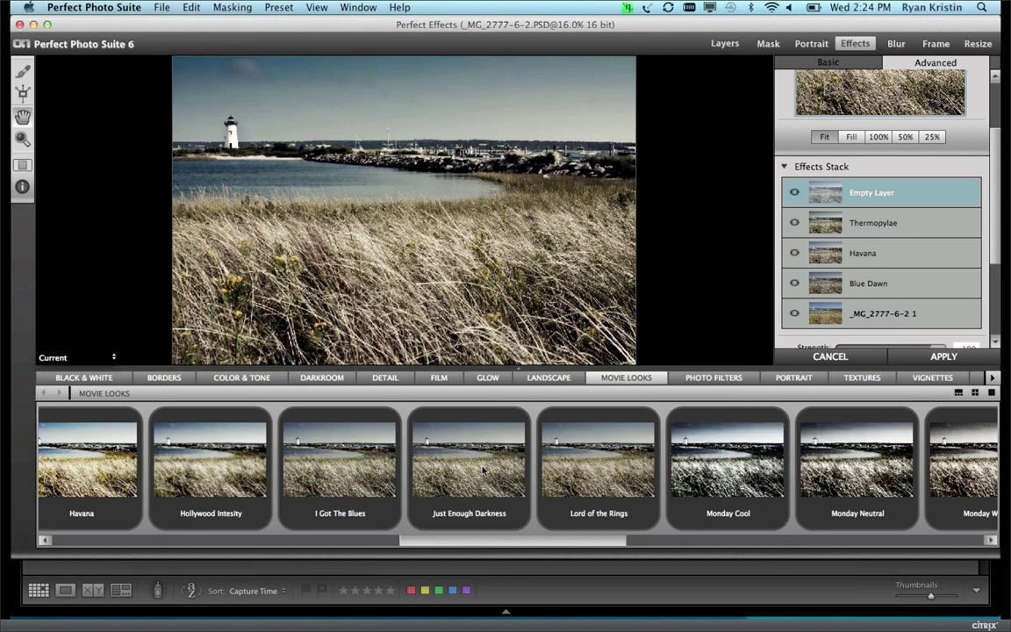
{"action": "mouse_move", "coordinate": [481, 471]}
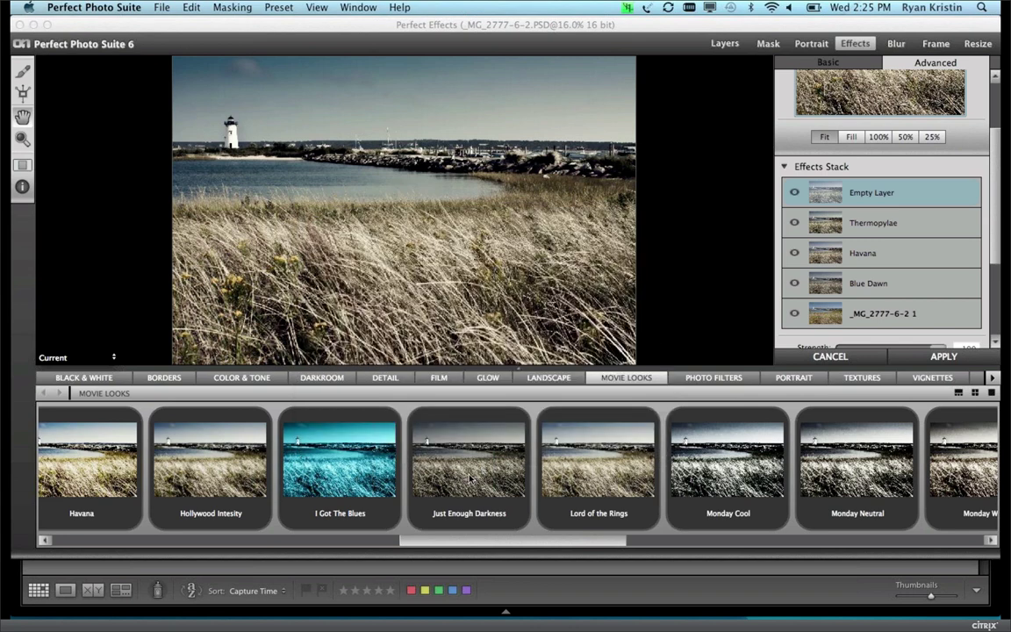
{"action": "left_click", "coordinate": [469, 478]}
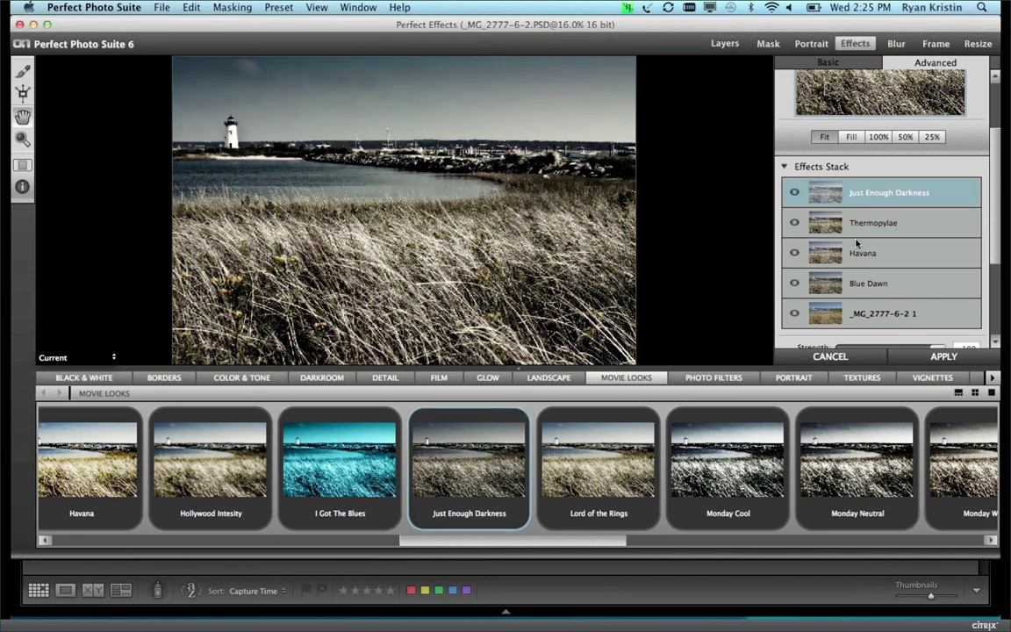
{"action": "left_click_drag", "start_coordinate": [996, 257], "coordinate": [997, 298]}
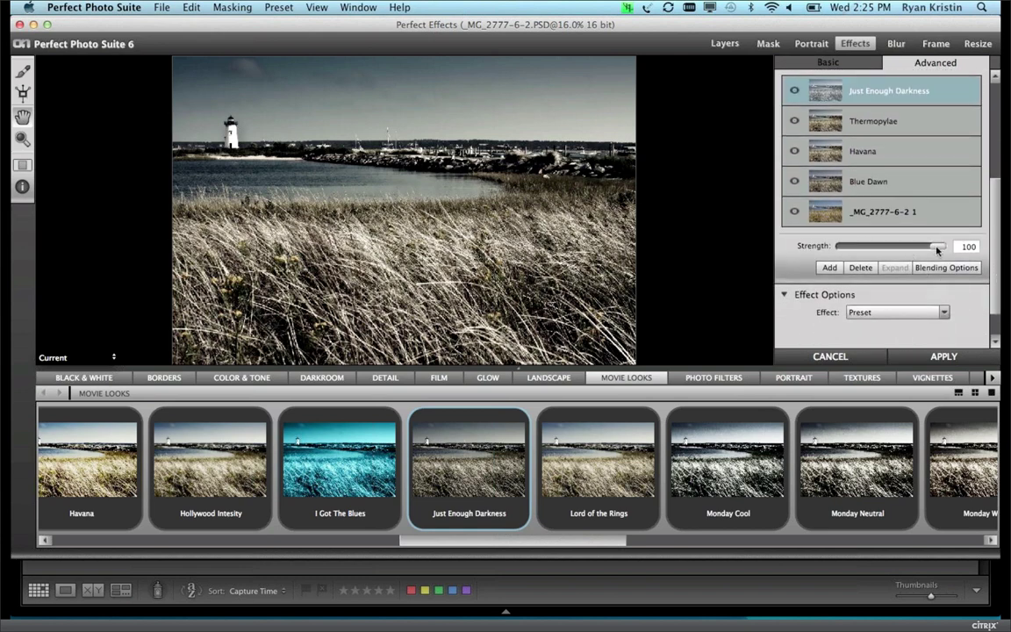
{"action": "left_click_drag", "start_coordinate": [917, 249], "coordinate": [867, 253]}
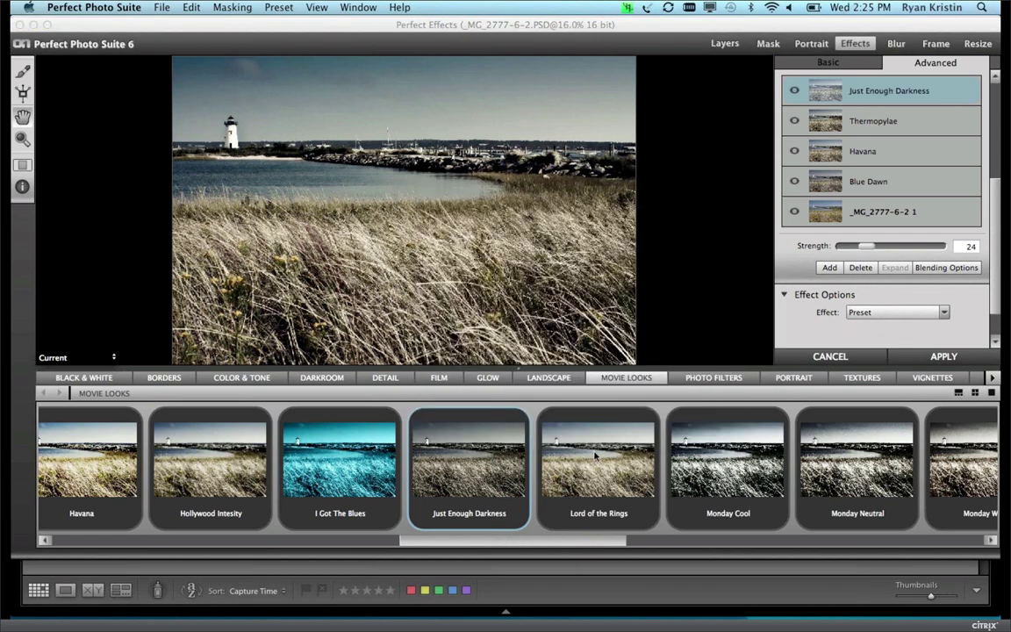
{"action": "mouse_move", "coordinate": [594, 455]}
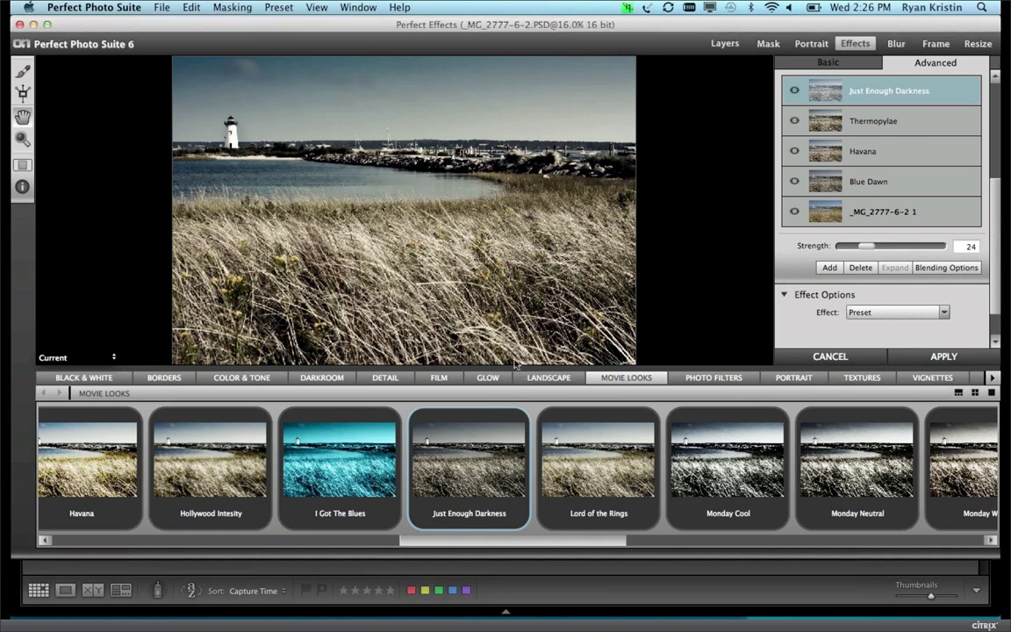
{"action": "left_click_drag", "start_coordinate": [517, 373], "coordinate": [428, 213]}
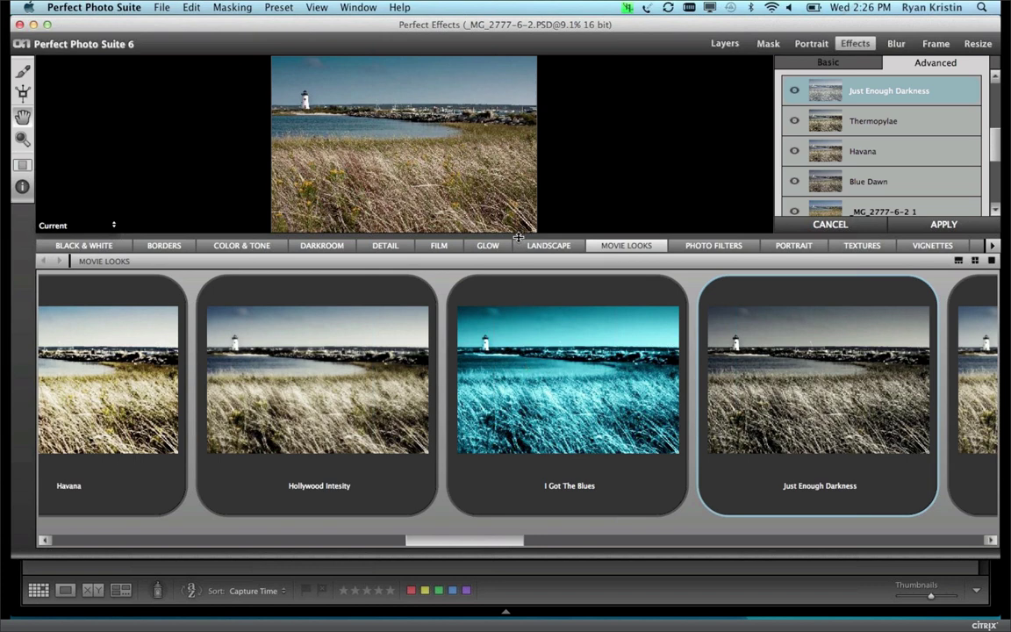
Shrink the preset strip to restore the larger photo preview
{"action": "left_click_drag", "start_coordinate": [518, 237], "coordinate": [523, 303]}
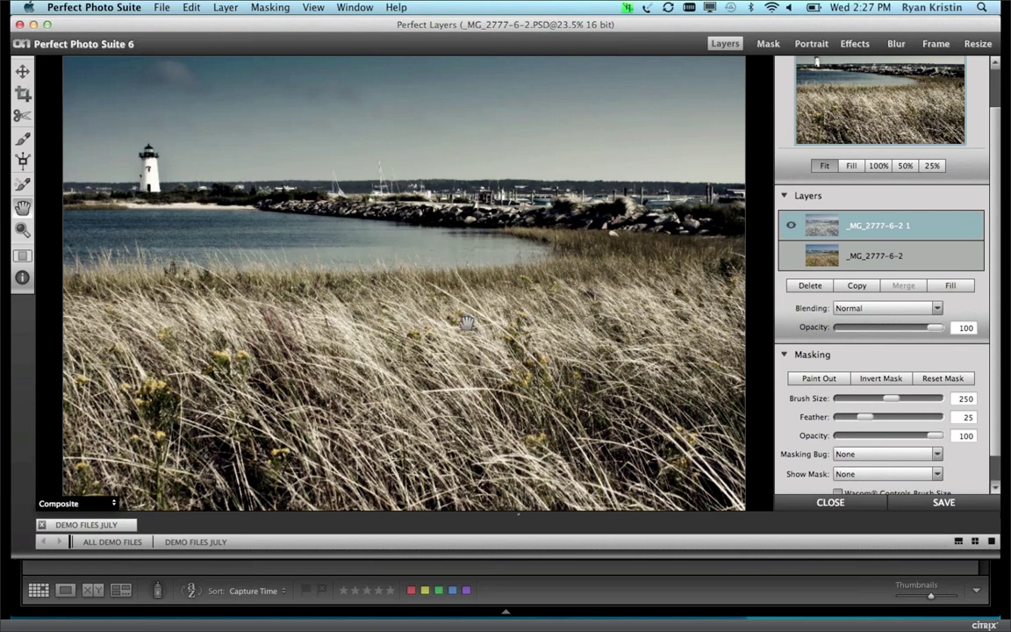
Open FocalPoint blur and place a widened round sharp area over the mid-ground grass
{"action": "left_click", "coordinate": [894, 45]}
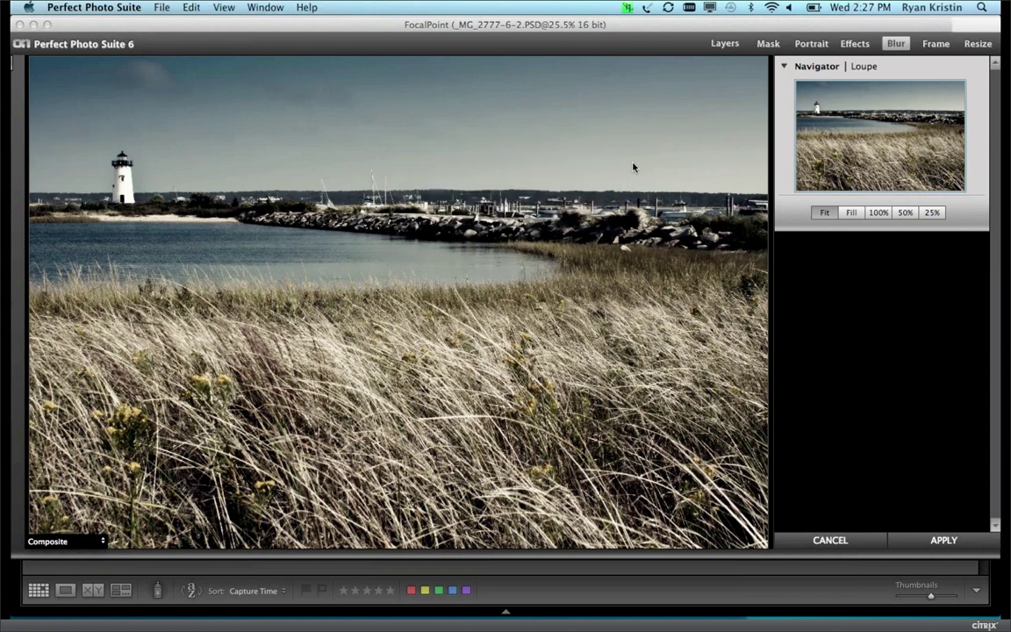
{"action": "key", "text": "super+z"}
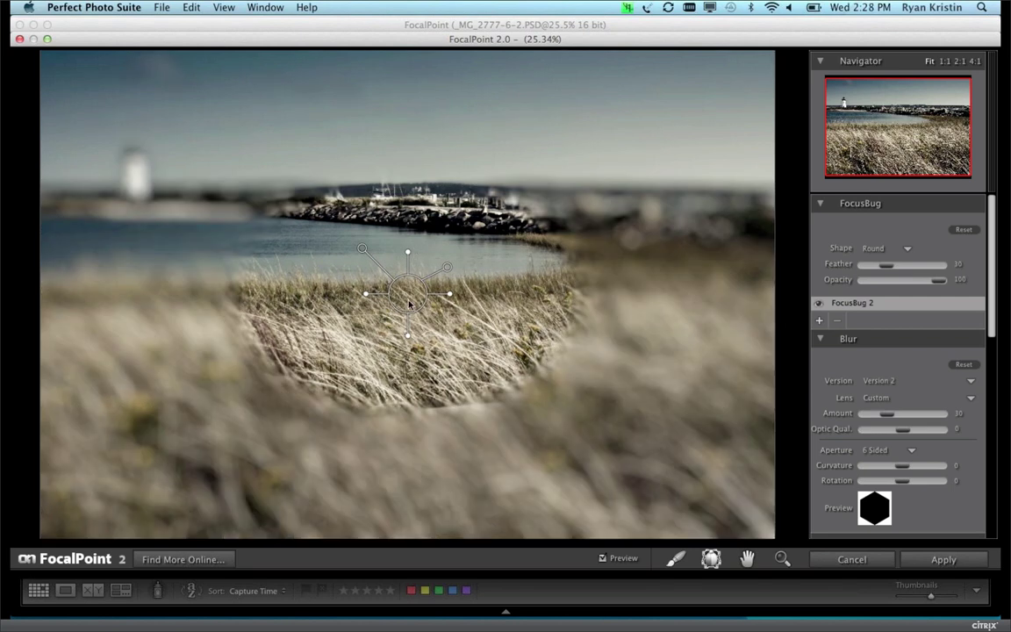
{"action": "left_click_drag", "start_coordinate": [413, 300], "coordinate": [372, 241]}
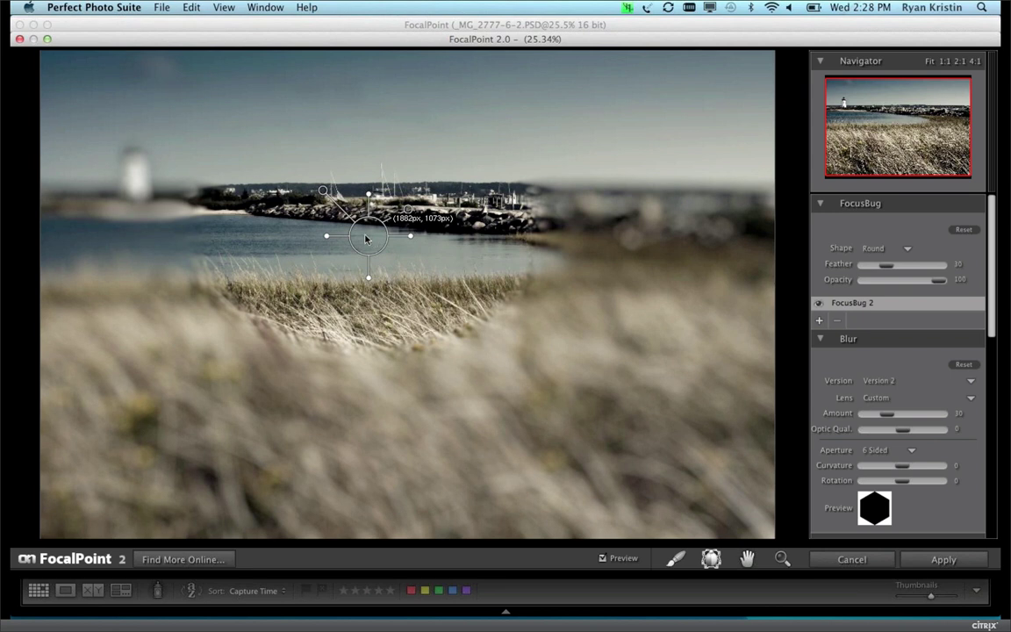
{"action": "left_click_drag", "start_coordinate": [368, 237], "coordinate": [441, 279]}
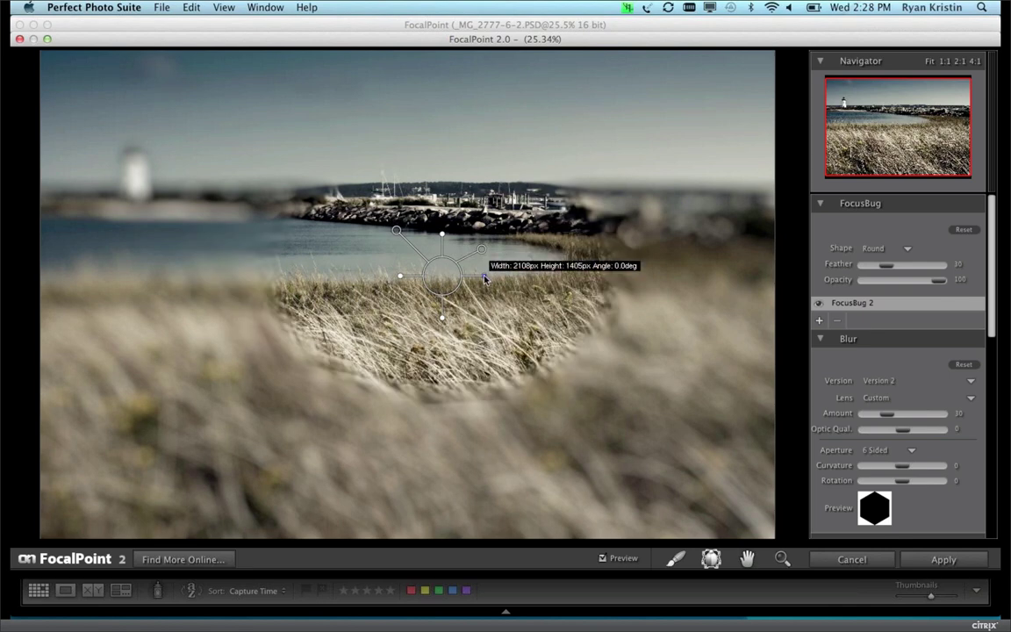
{"action": "left_click_drag", "start_coordinate": [485, 280], "coordinate": [507, 280]}
Switch the FocusBug to Planar, rotate and size the band, and move it to the shoreline
{"action": "left_click", "coordinate": [872, 250]}
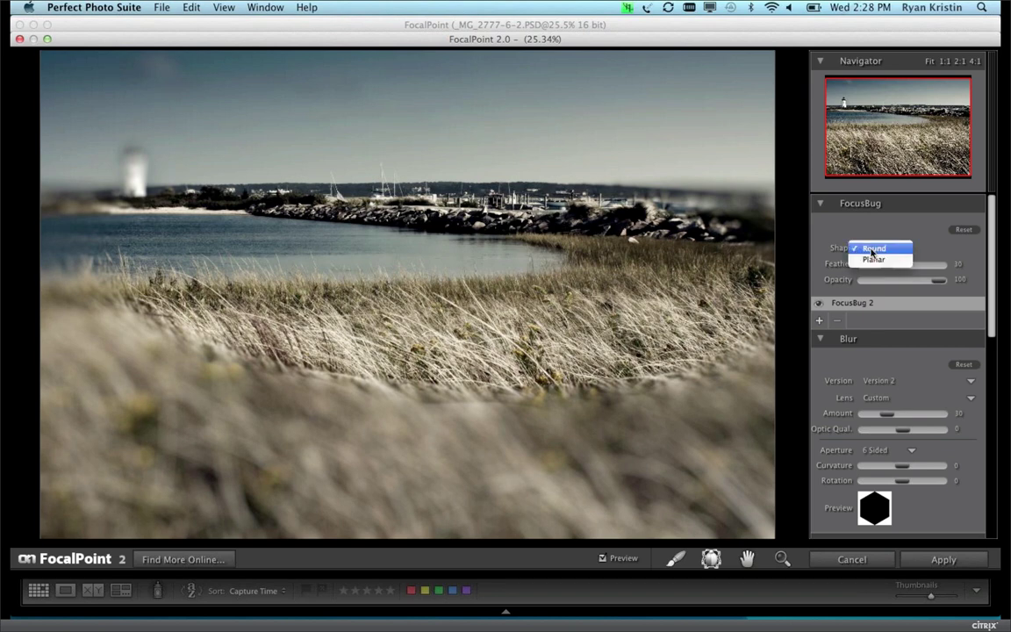
{"action": "left_click", "coordinate": [874, 260]}
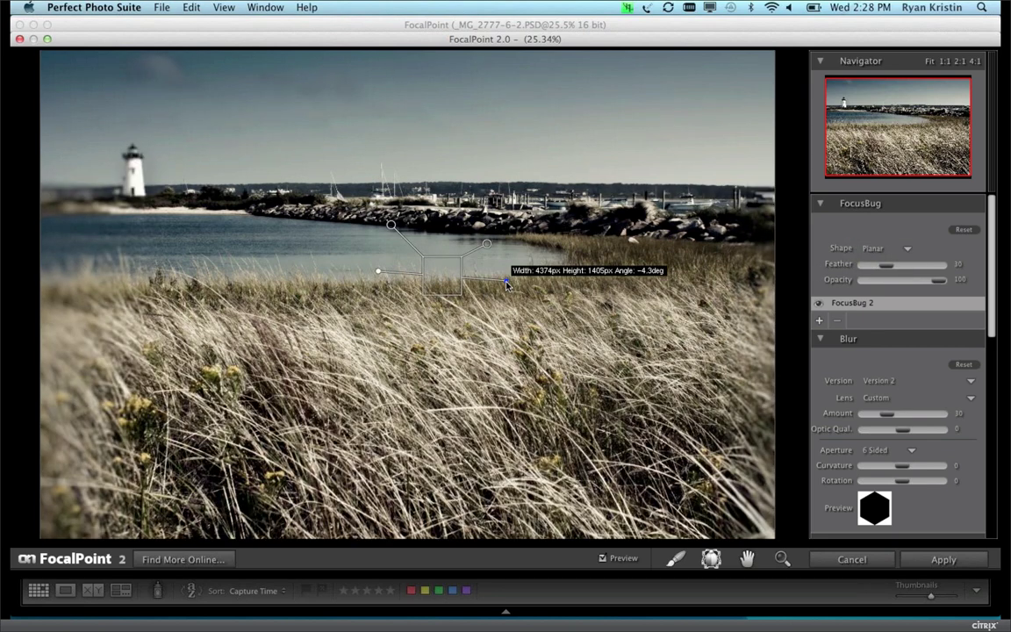
{"action": "left_click_drag", "start_coordinate": [507, 284], "coordinate": [443, 321]}
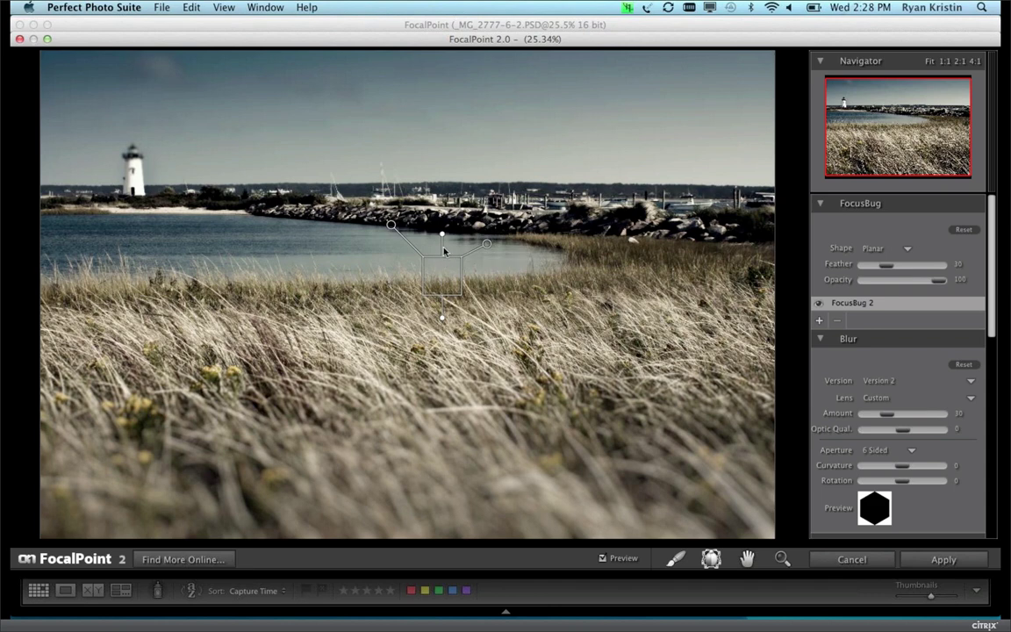
{"action": "left_click_drag", "start_coordinate": [442, 237], "coordinate": [443, 233]}
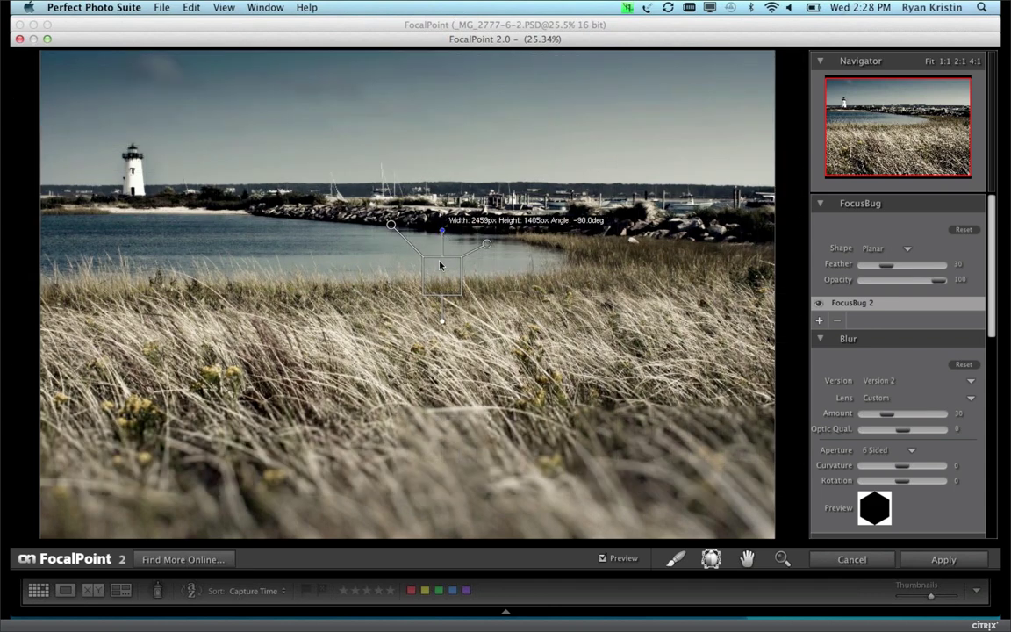
{"action": "left_click_drag", "start_coordinate": [430, 275], "coordinate": [401, 193]}
Set the blur lens to Canon 50 1.2 at 5.6 with amount 7
{"action": "scroll", "coordinate": [921, 366], "scroll_direction": "down", "scroll_amount": 3}
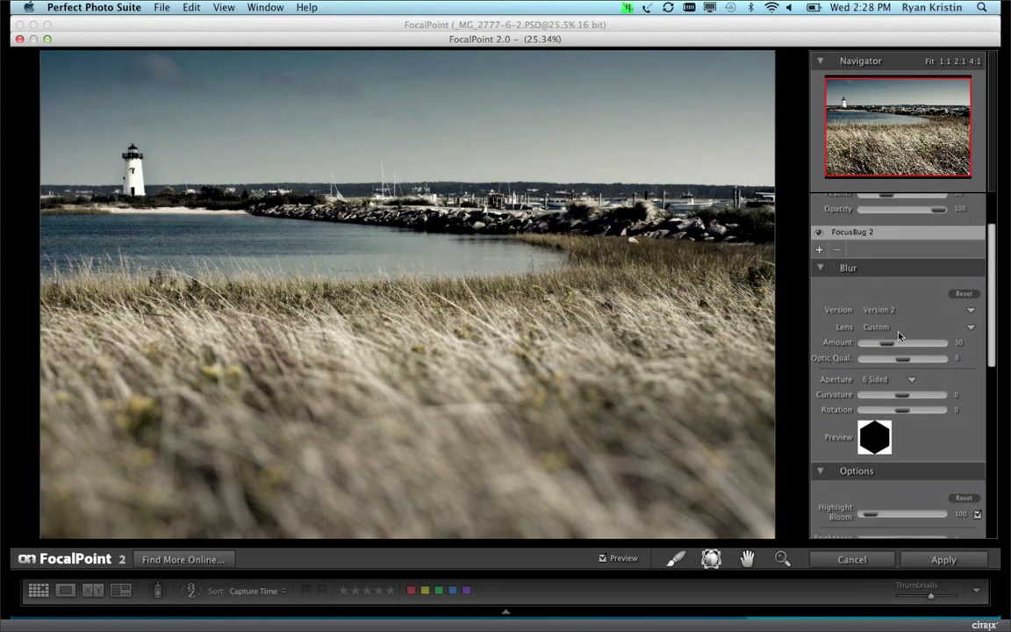
{"action": "left_click", "coordinate": [880, 327]}
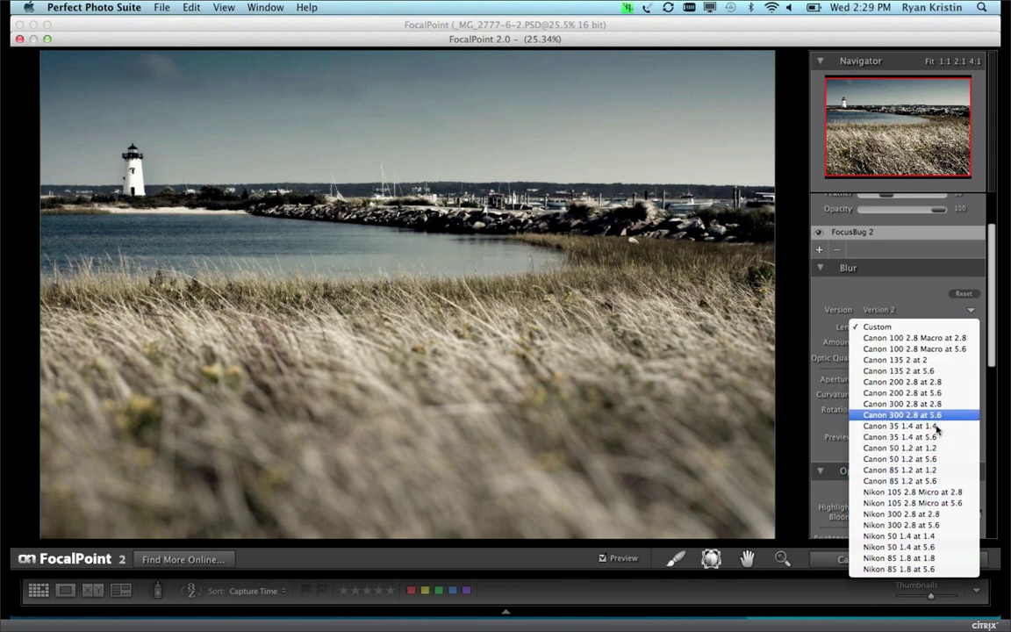
{"action": "left_click", "coordinate": [937, 460]}
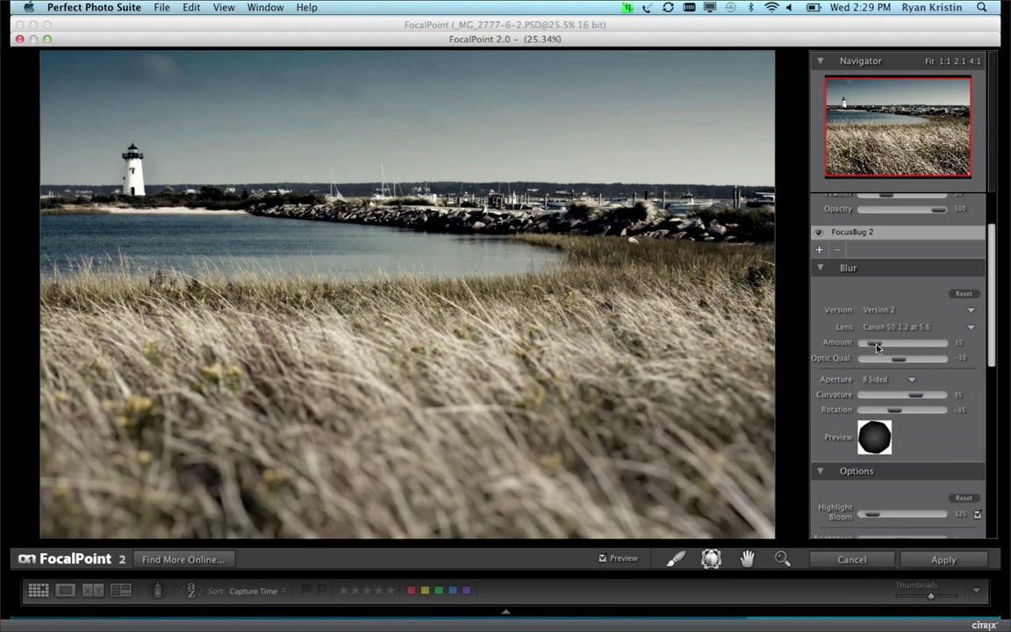
{"action": "left_click_drag", "start_coordinate": [876, 349], "coordinate": [871, 350]}
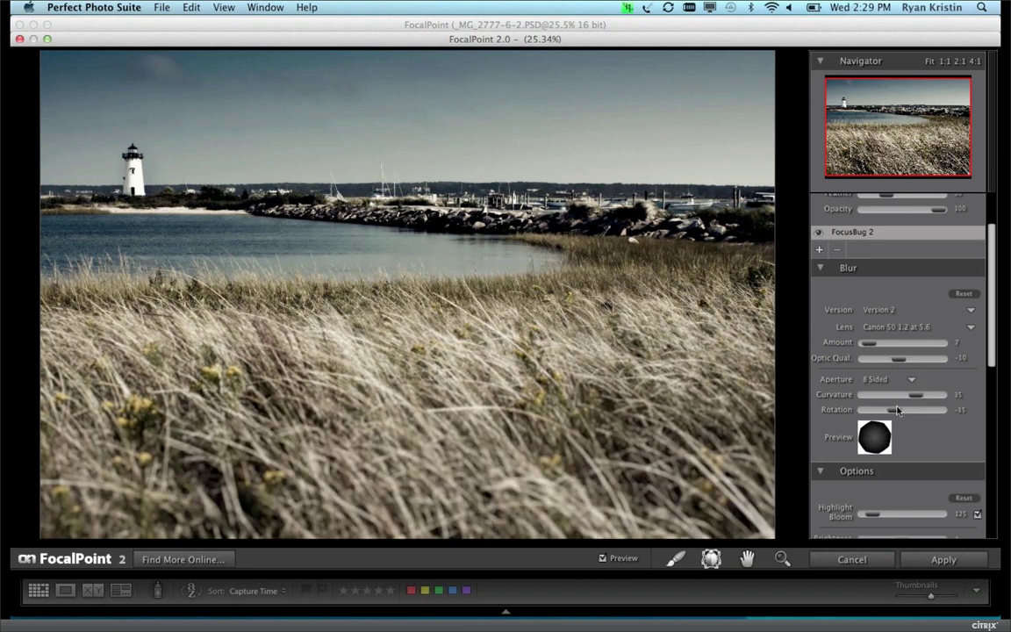
Tilt the focus plane back into the scene, around TiltX -15%
{"action": "scroll", "coordinate": [937, 402], "scroll_direction": "down", "scroll_amount": 3}
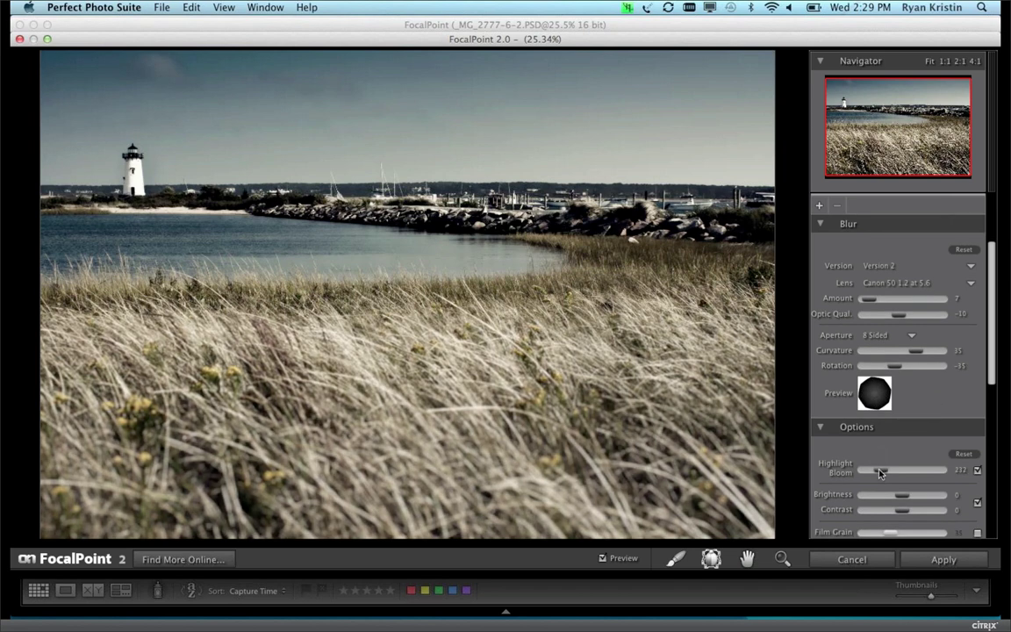
{"action": "mouse_move", "coordinate": [588, 394]}
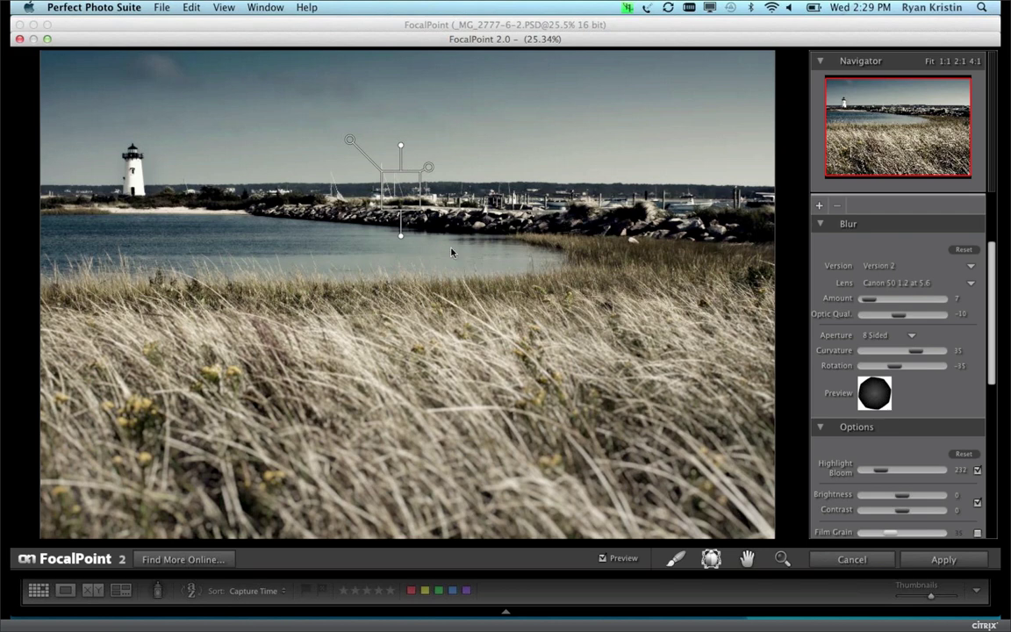
{"action": "mouse_move", "coordinate": [400, 194]}
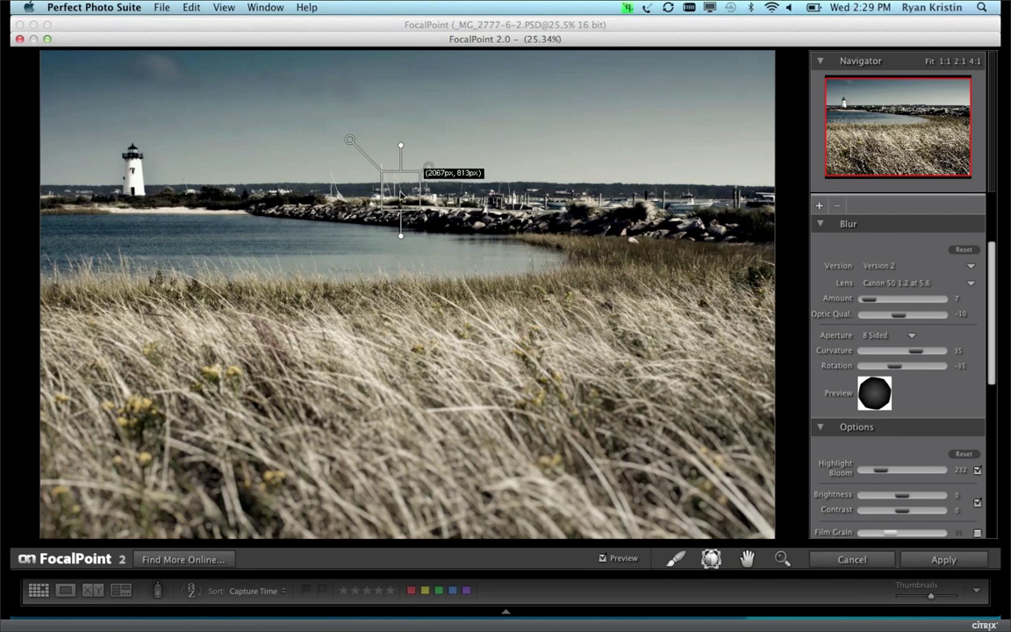
{"action": "mouse_move", "coordinate": [400, 195]}
{"action": "left_mouse_down"}
{"action": "mouse_move", "coordinate": [400, 175]}
{"action": "mouse_move", "coordinate": [401, 204]}
{"action": "mouse_move", "coordinate": [421, 230]}
{"action": "mouse_move", "coordinate": [399, 184]}
{"action": "left_mouse_up"}
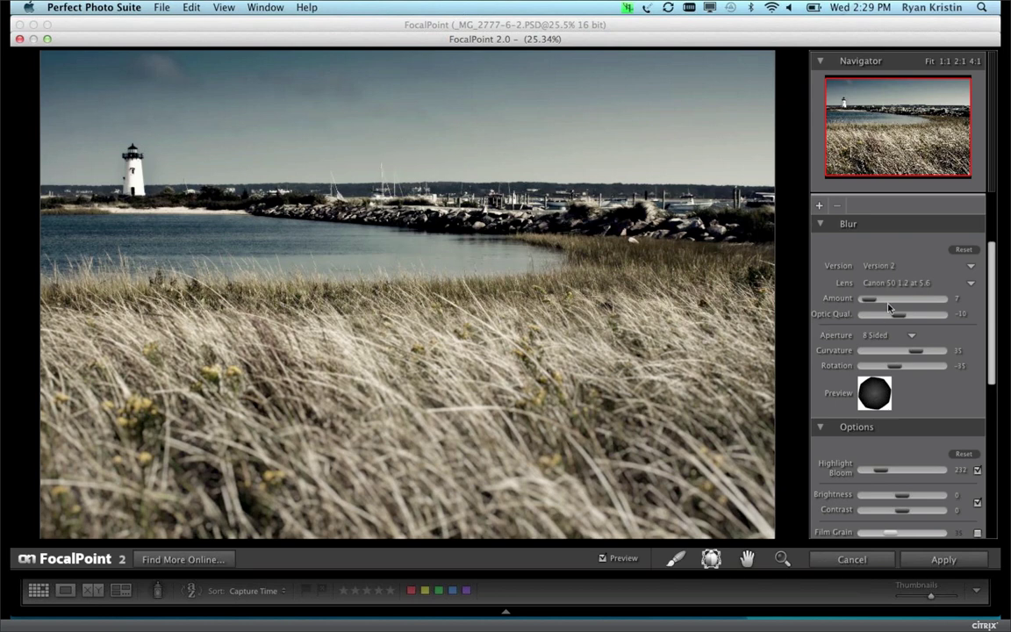
Raise feather to 39, nudge the sharp zone lower, then raise feather to 46
{"action": "scroll", "coordinate": [889, 307], "scroll_direction": "up", "scroll_amount": 3}
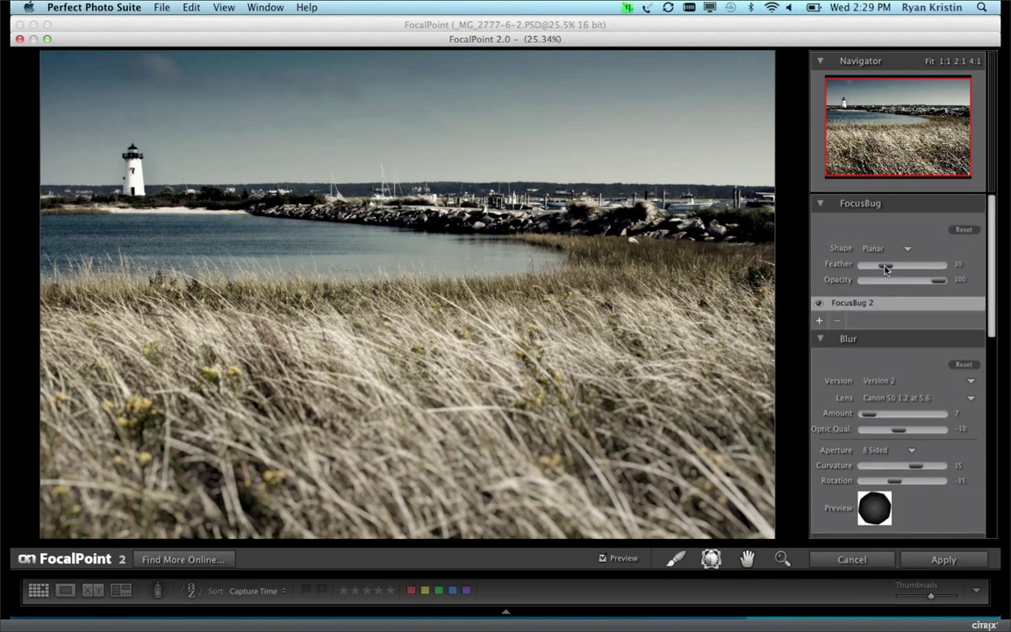
{"action": "left_click_drag", "start_coordinate": [887, 269], "coordinate": [892, 270]}
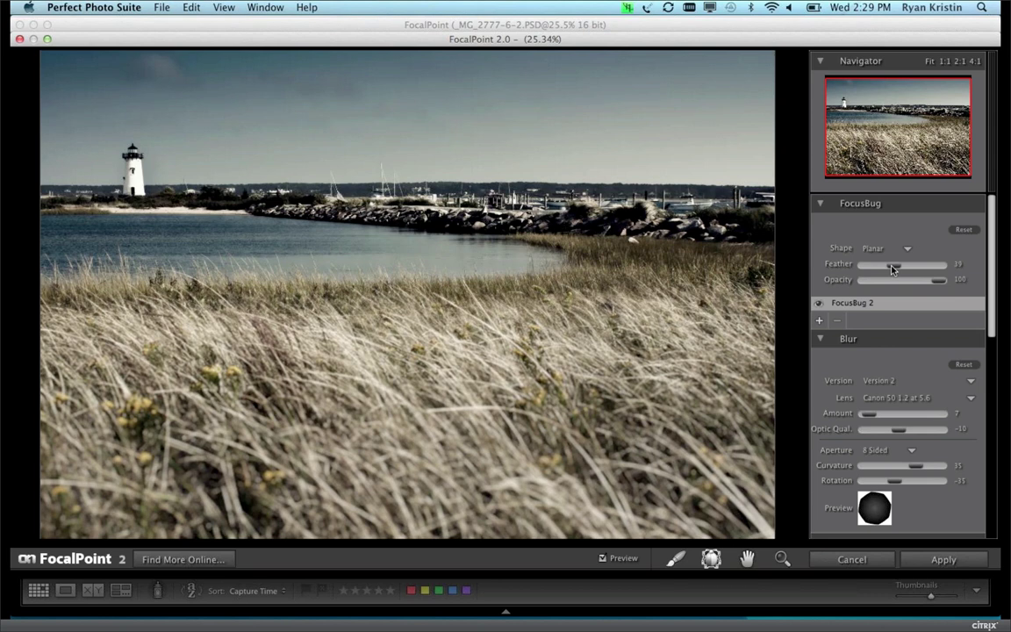
{"action": "mouse_move", "coordinate": [316, 272]}
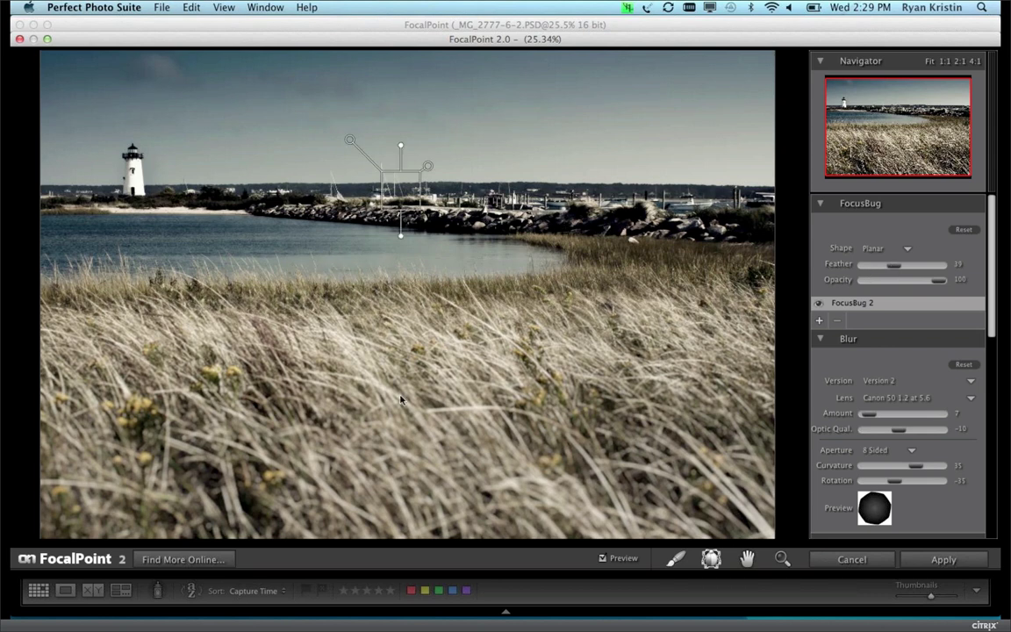
{"action": "mouse_move", "coordinate": [396, 188]}
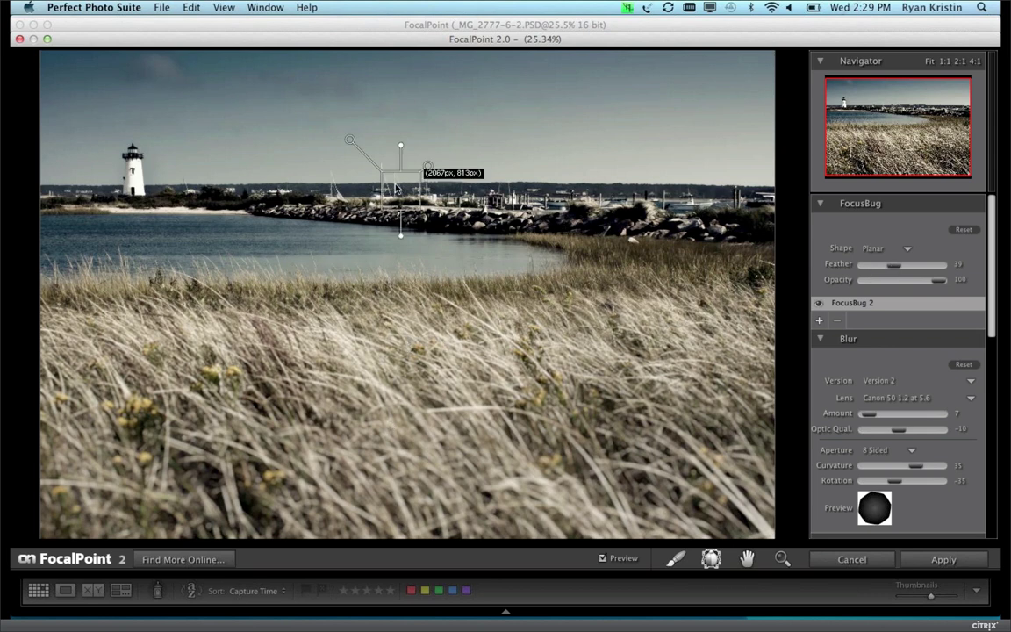
{"action": "left_click_drag", "start_coordinate": [395, 188], "coordinate": [397, 230]}
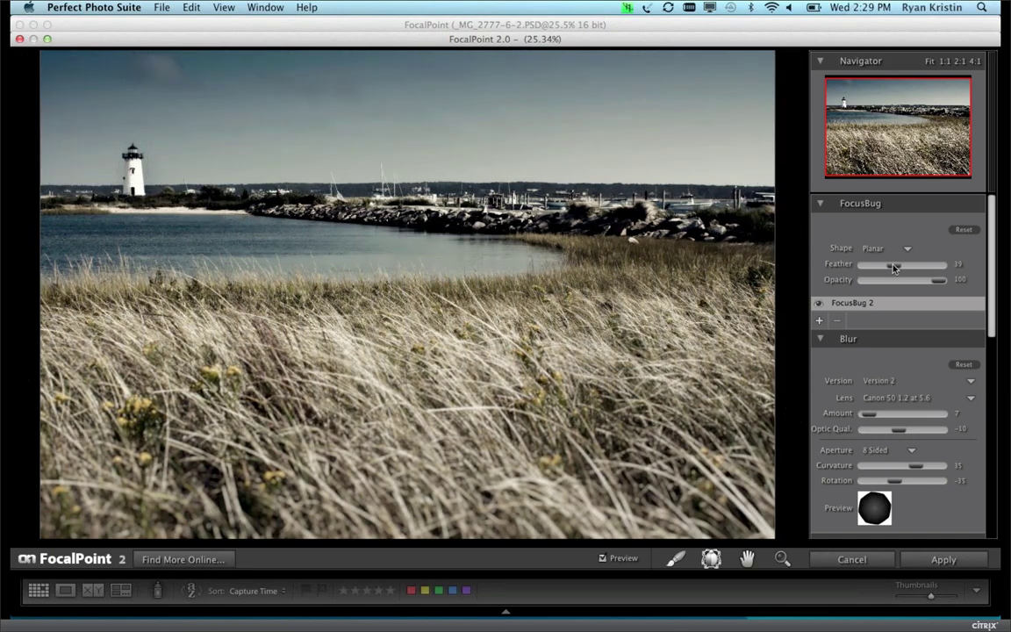
{"action": "left_click_drag", "start_coordinate": [893, 268], "coordinate": [898, 269]}
Raise the vignette Lightness from 50 to 52
{"action": "scroll", "coordinate": [905, 351], "scroll_direction": "down", "scroll_amount": 10}
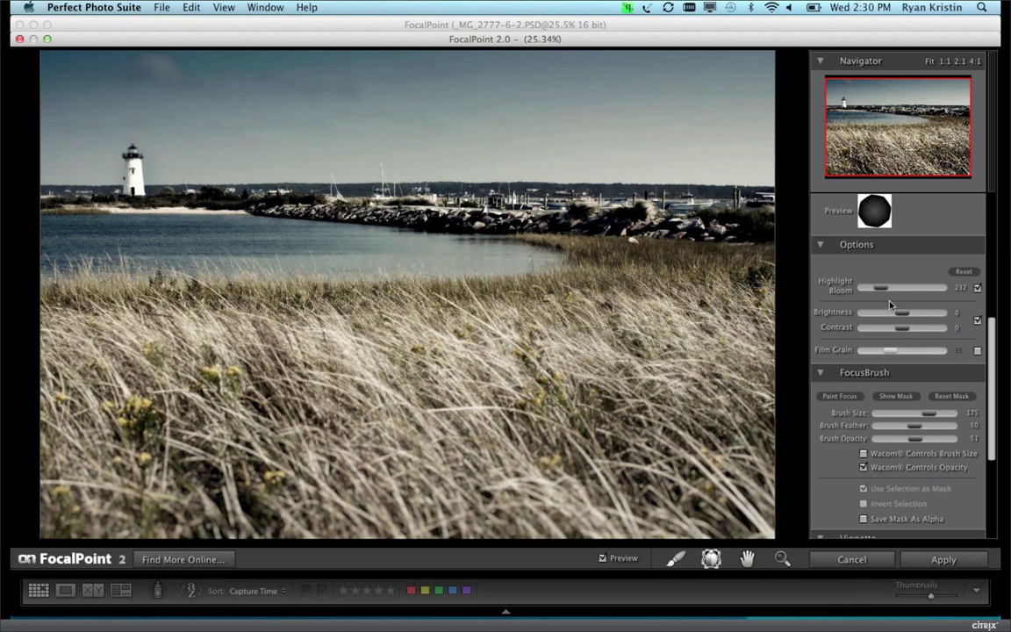
{"action": "scroll", "coordinate": [866, 345], "scroll_direction": "up", "scroll_amount": 3}
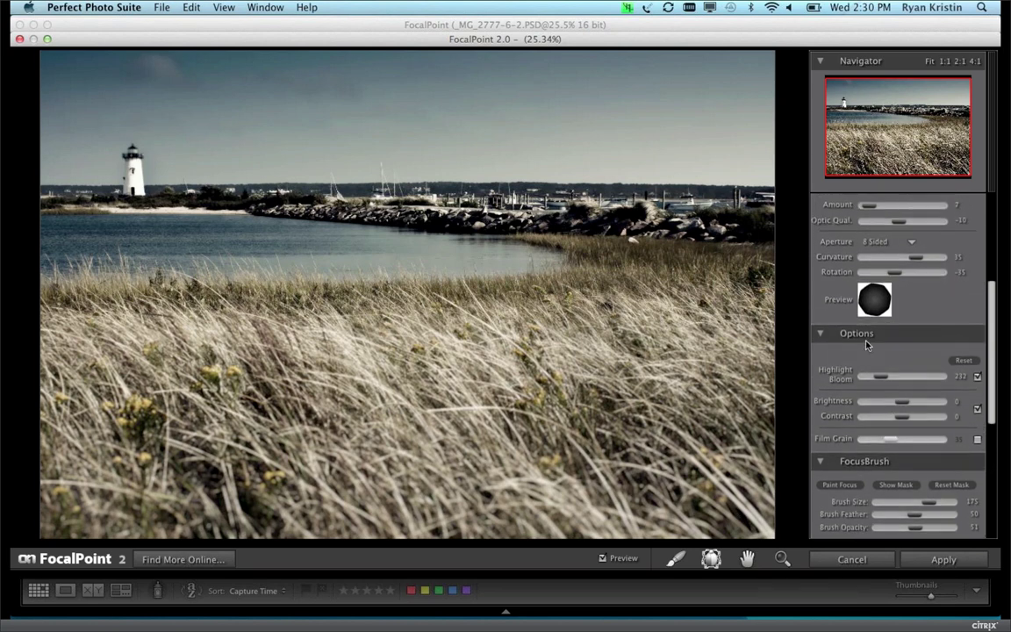
{"action": "scroll", "coordinate": [866, 345], "scroll_direction": "down", "scroll_amount": 8}
{"action": "scroll", "coordinate": [866, 345], "scroll_direction": "down", "scroll_amount": 5}
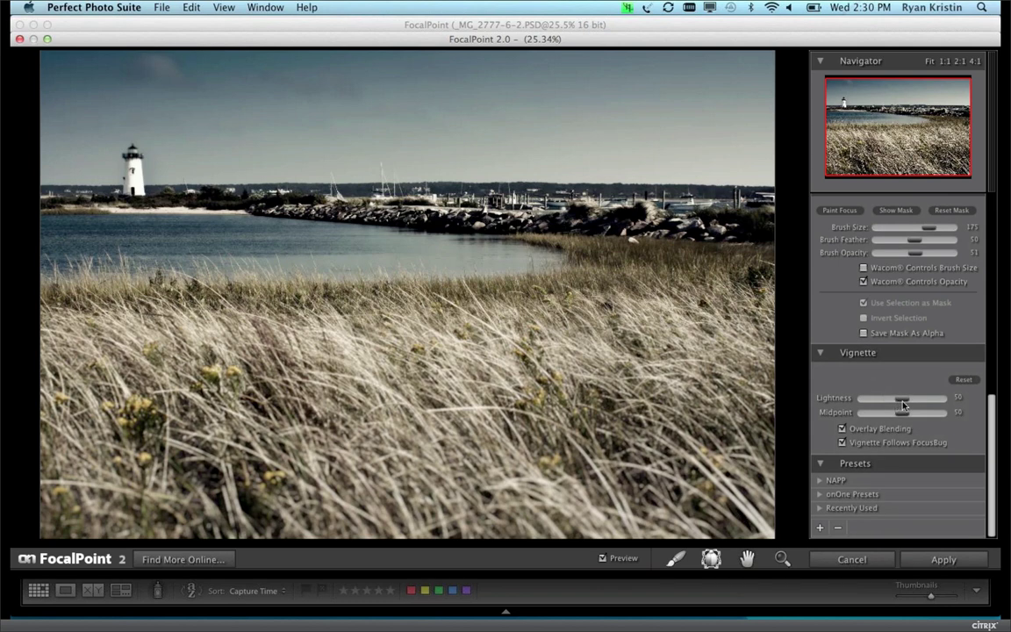
{"action": "left_click_drag", "start_coordinate": [900, 404], "coordinate": [903, 402]}
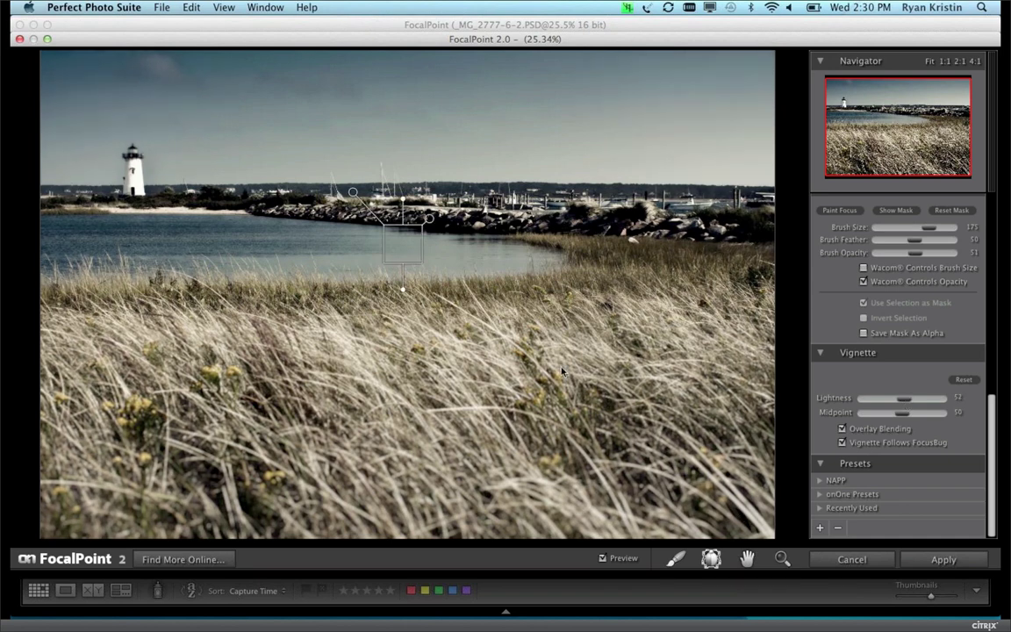
Apply the blur, hide layer _MG_2777-6-2 1, and toggle the FocalPoint layer to compare
{"action": "left_click", "coordinate": [942, 560]}
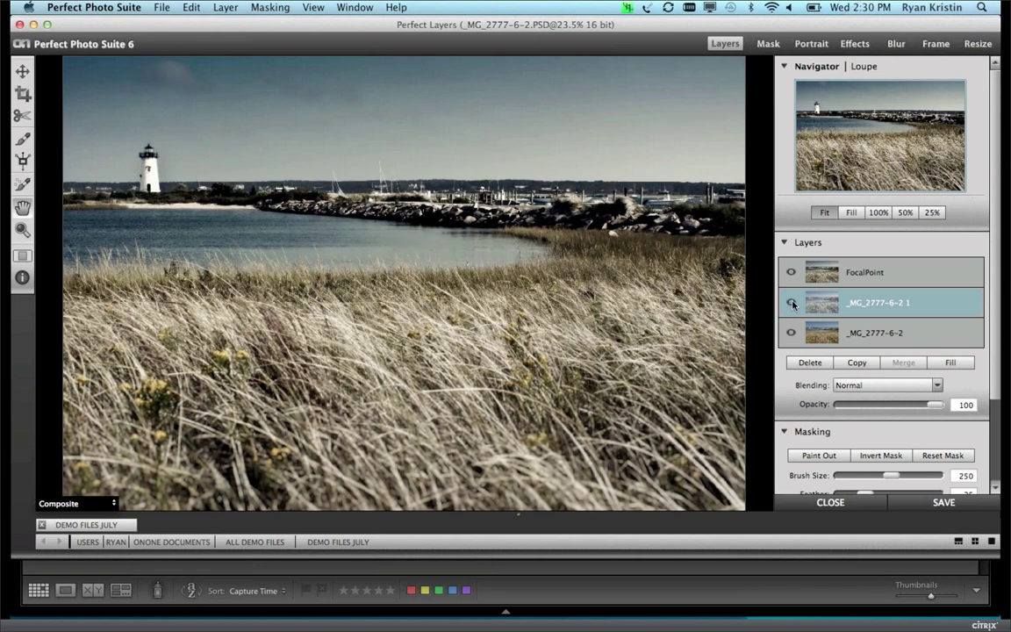
{"action": "left_click", "coordinate": [791, 302]}
{"action": "left_click", "coordinate": [790, 273]}
{"action": "left_click", "coordinate": [791, 272]}
{"action": "left_click", "coordinate": [791, 273]}
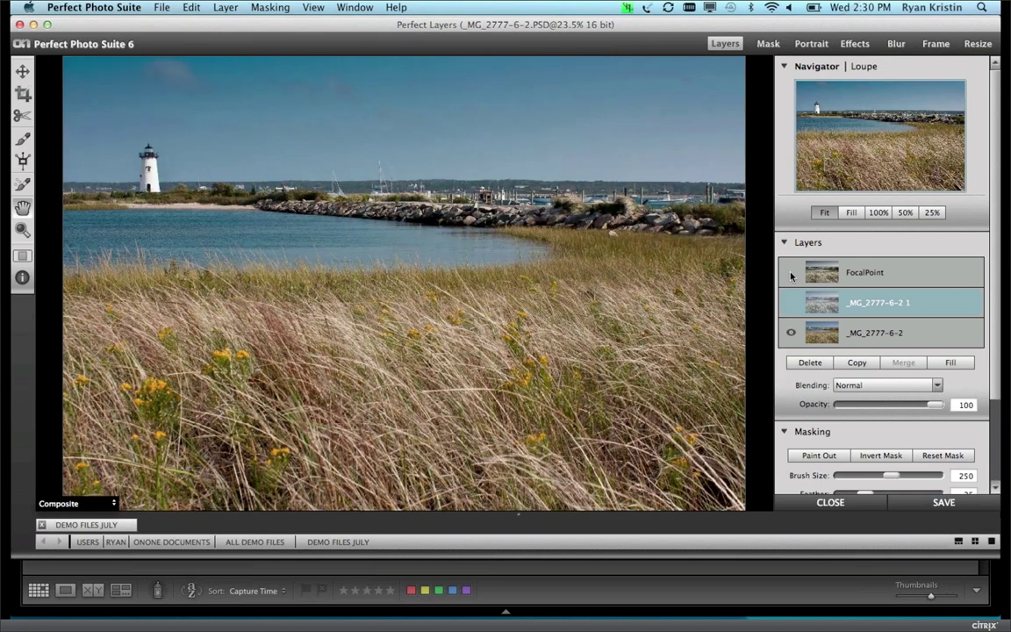
{"action": "left_click", "coordinate": [791, 272]}
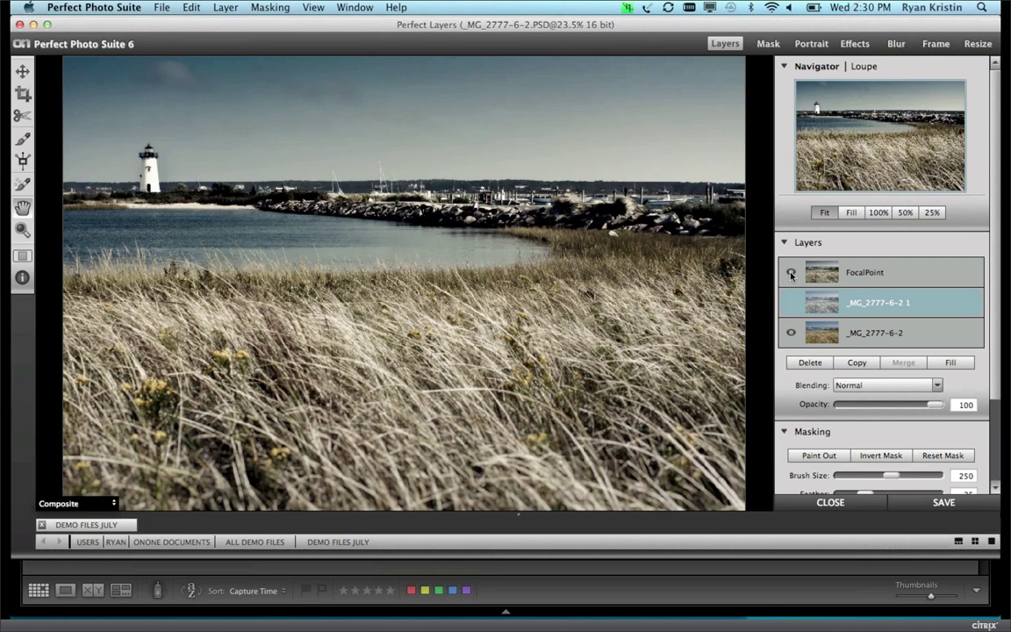
{"action": "left_click", "coordinate": [790, 273]}
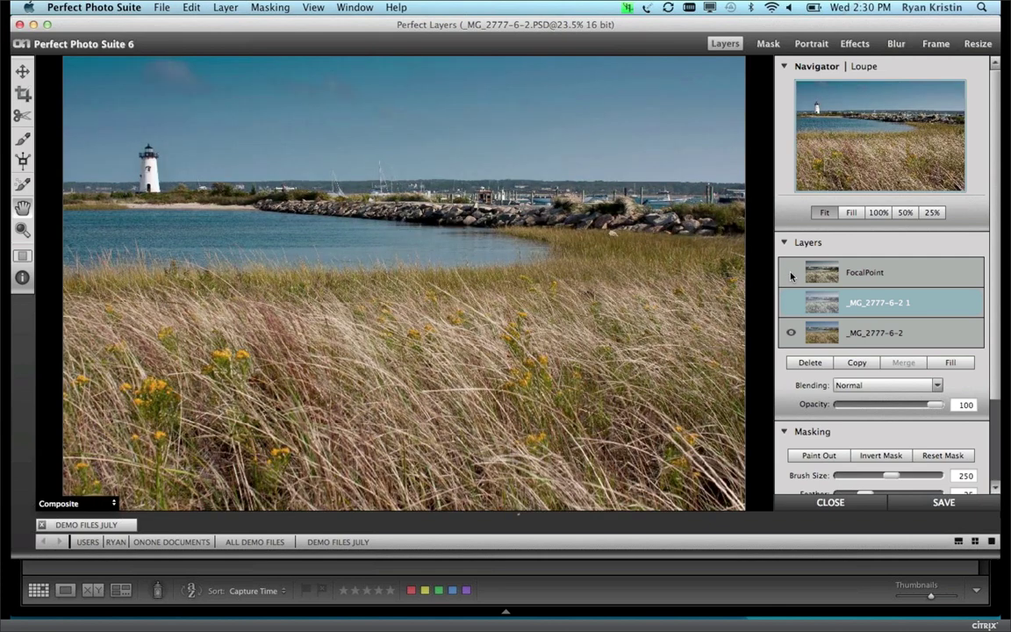
{"action": "left_click", "coordinate": [791, 273]}
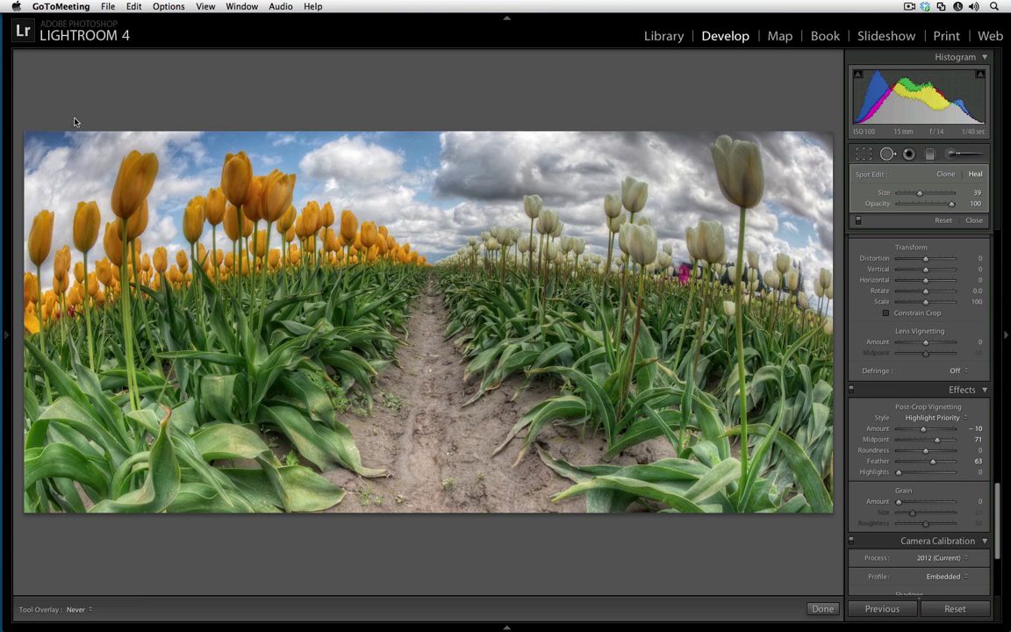
Bring Lightroom forward and switch to the Library module showing the tulip panorama
{"action": "left_click", "coordinate": [156, 102]}
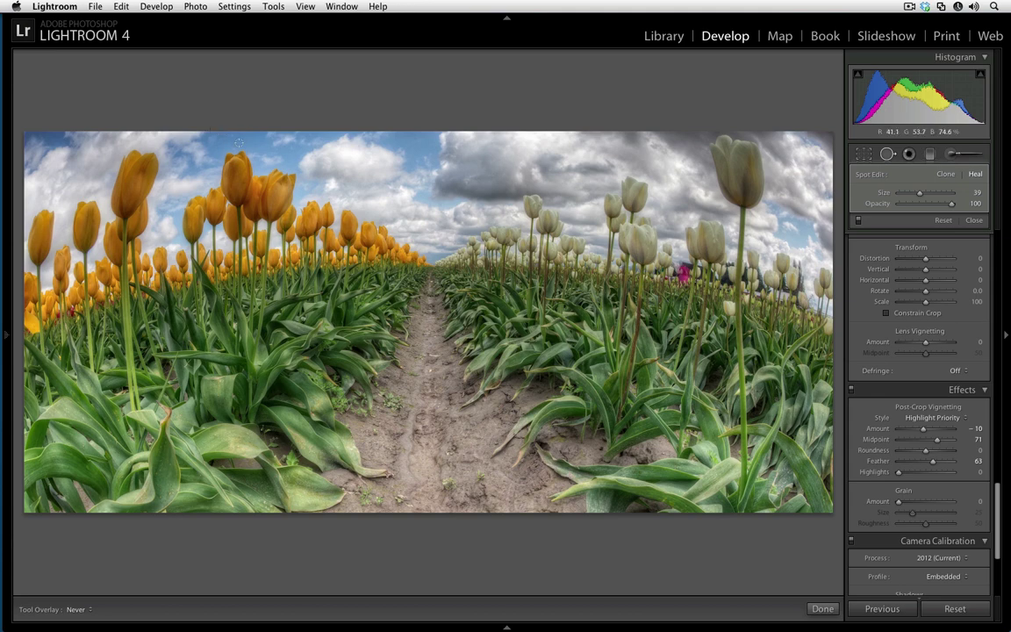
{"action": "left_click", "coordinate": [661, 38]}
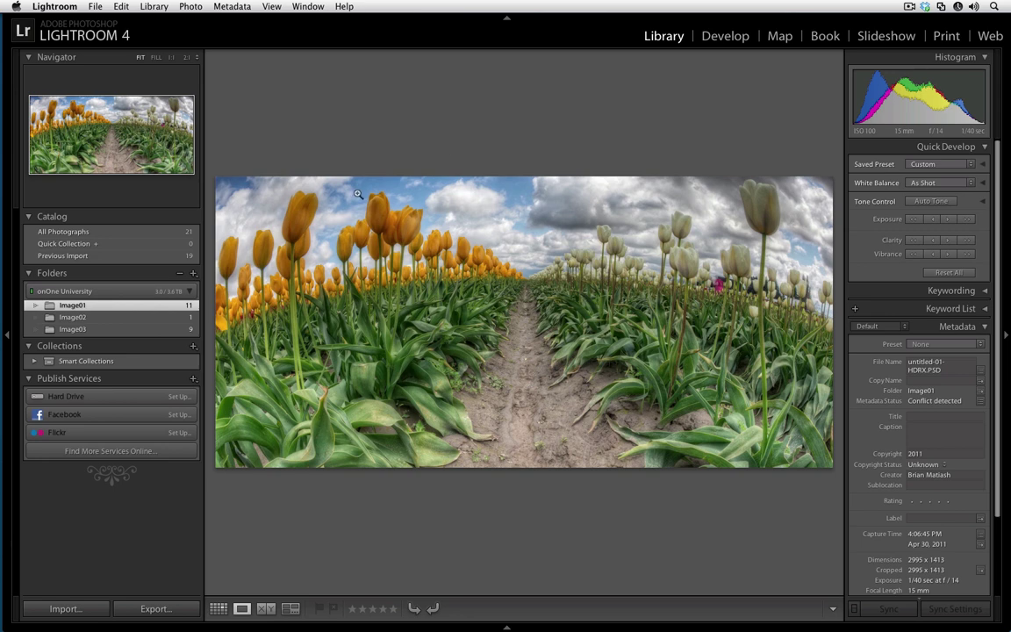
Show the Image02 waterfall photo untitled-01.jpg and scroll its Metadata panel to the camera details
{"action": "left_click", "coordinate": [191, 319]}
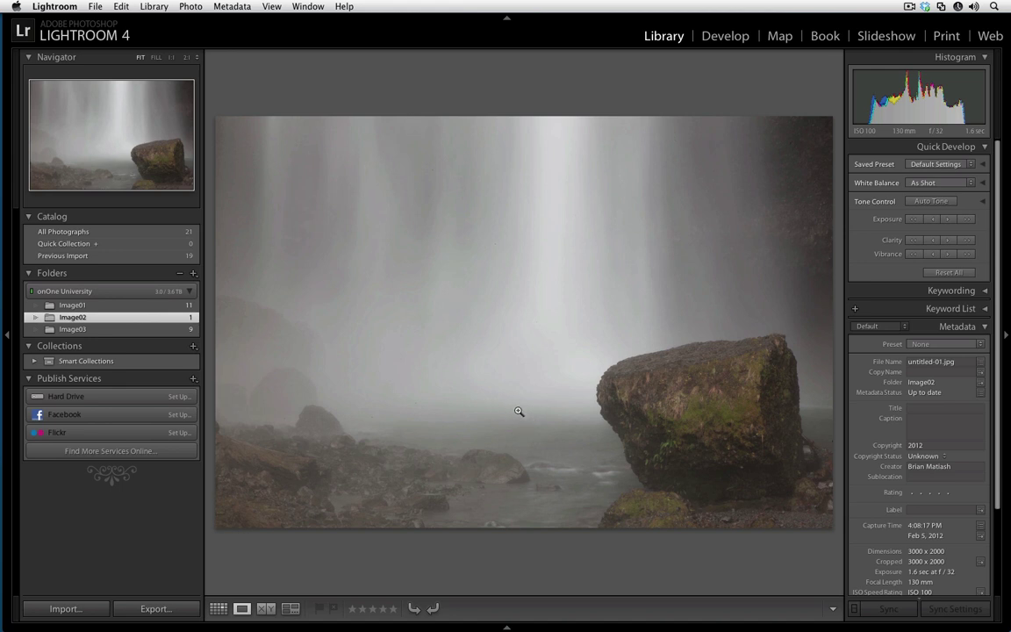
{"action": "scroll", "coordinate": [996, 504], "scroll_direction": "down", "scroll_amount": 3}
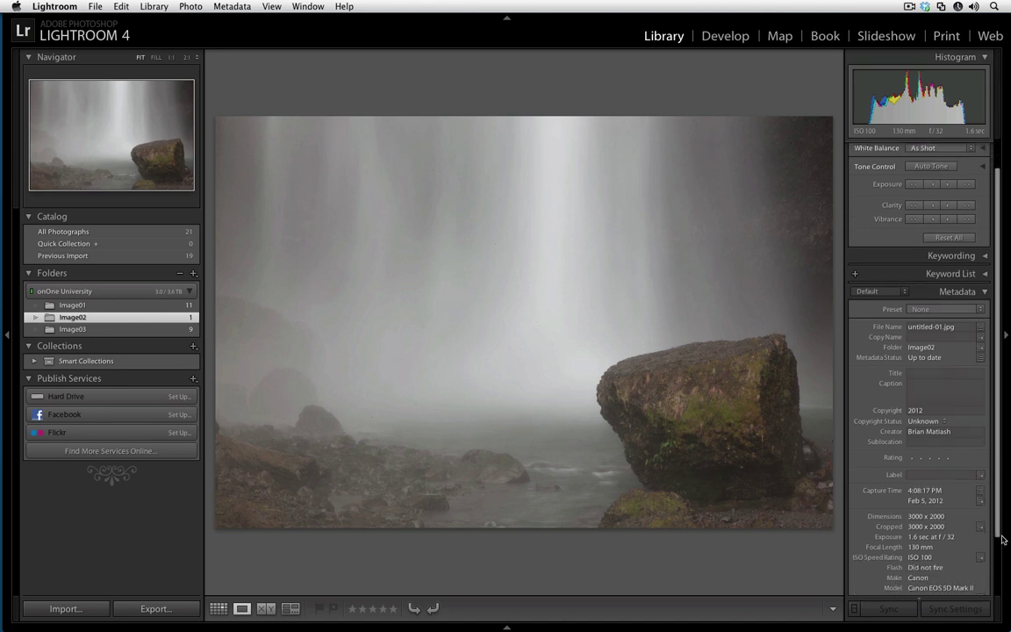
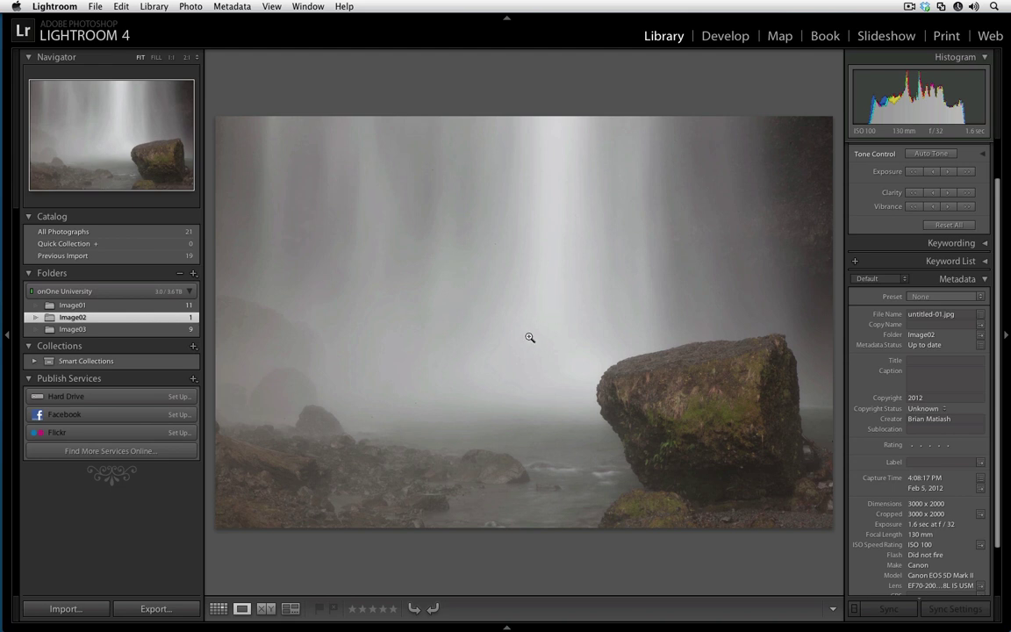
Send the waterfall photo from Lightroom 4 to Perfect Photo Suite via File > Plug-in Extras
{"action": "left_click", "coordinate": [97, 6]}
{"action": "mouse_move", "coordinate": [209, 236]}
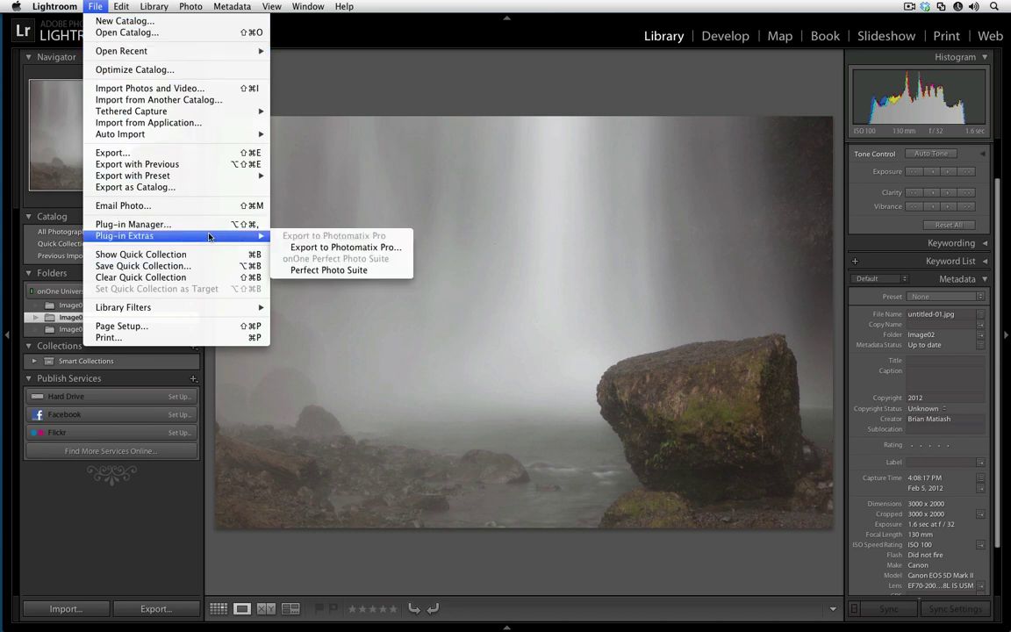
{"action": "left_click", "coordinate": [330, 270]}
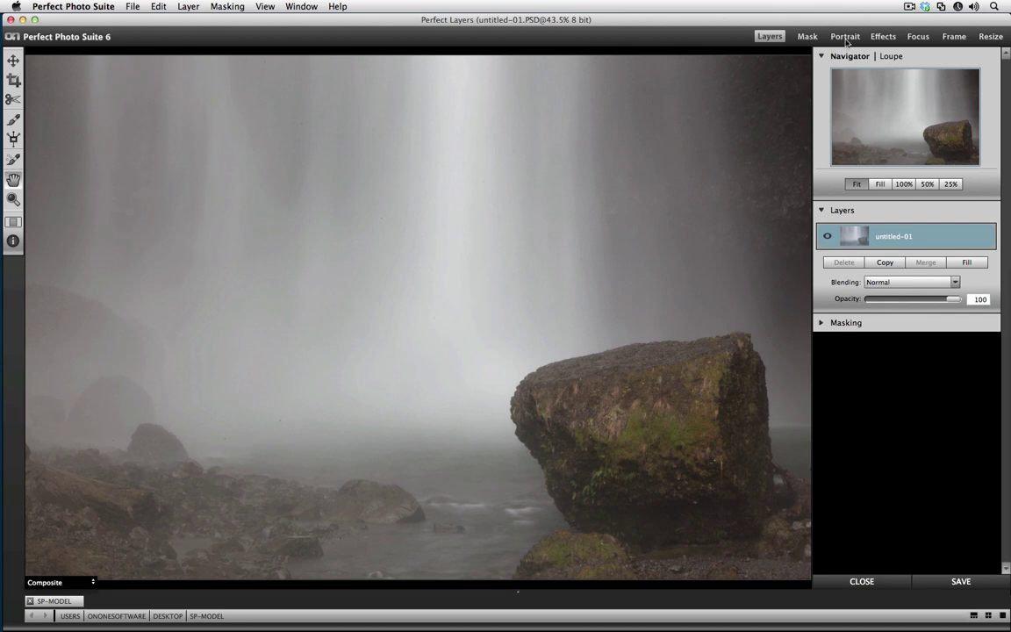
In Perfect Effects, add a Tone Enhancer with Blacks 5 and Local Contrast 33
{"action": "left_click", "coordinate": [883, 36]}
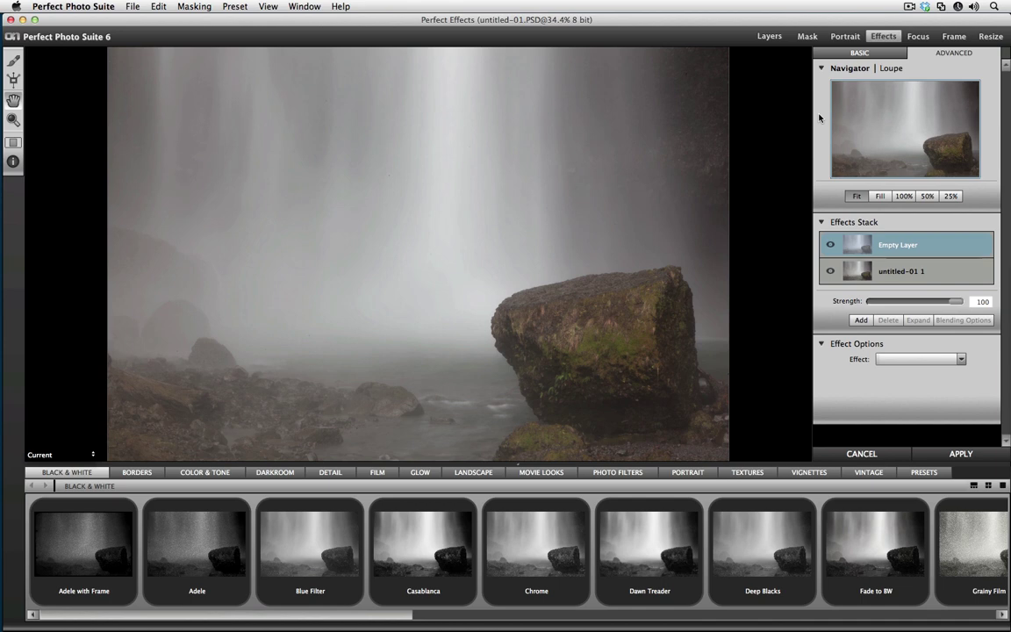
{"action": "left_click", "coordinate": [1001, 486]}
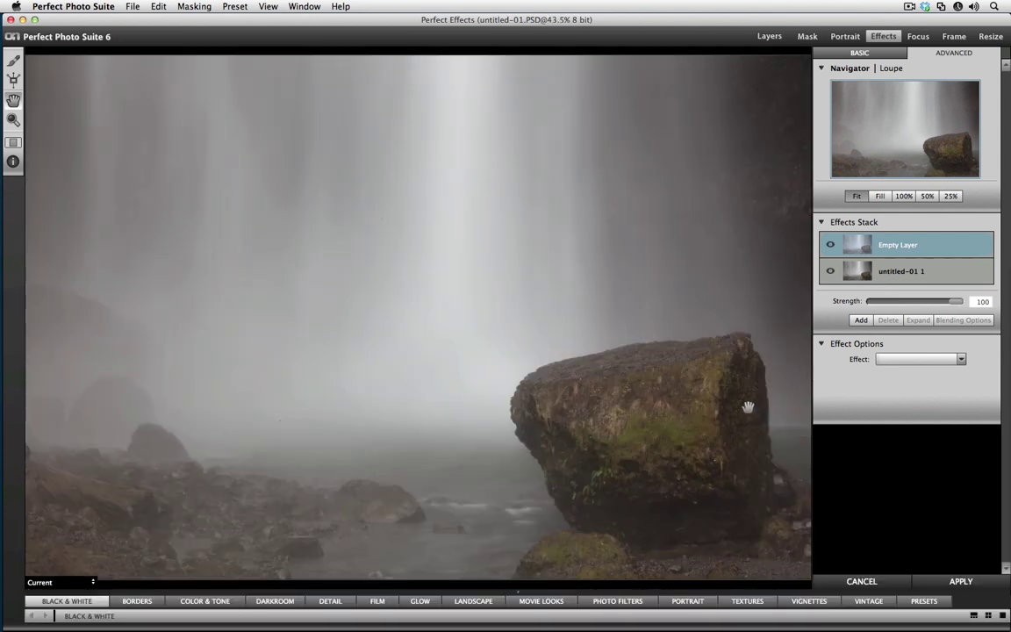
{"action": "left_click", "coordinate": [890, 361]}
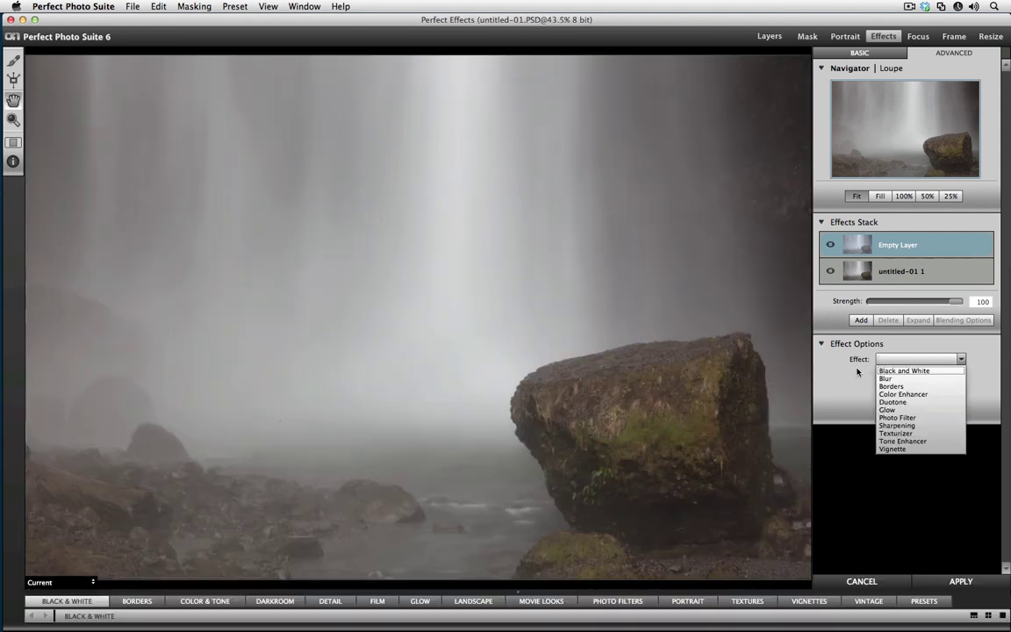
{"action": "left_click", "coordinate": [881, 440]}
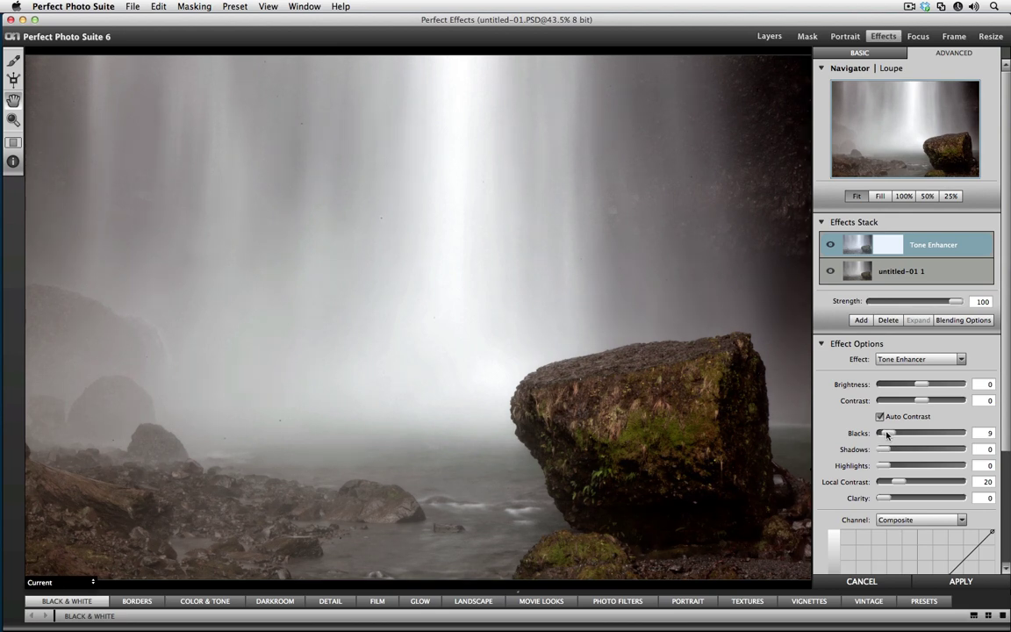
{"action": "left_click_drag", "start_coordinate": [891, 434], "coordinate": [881, 443]}
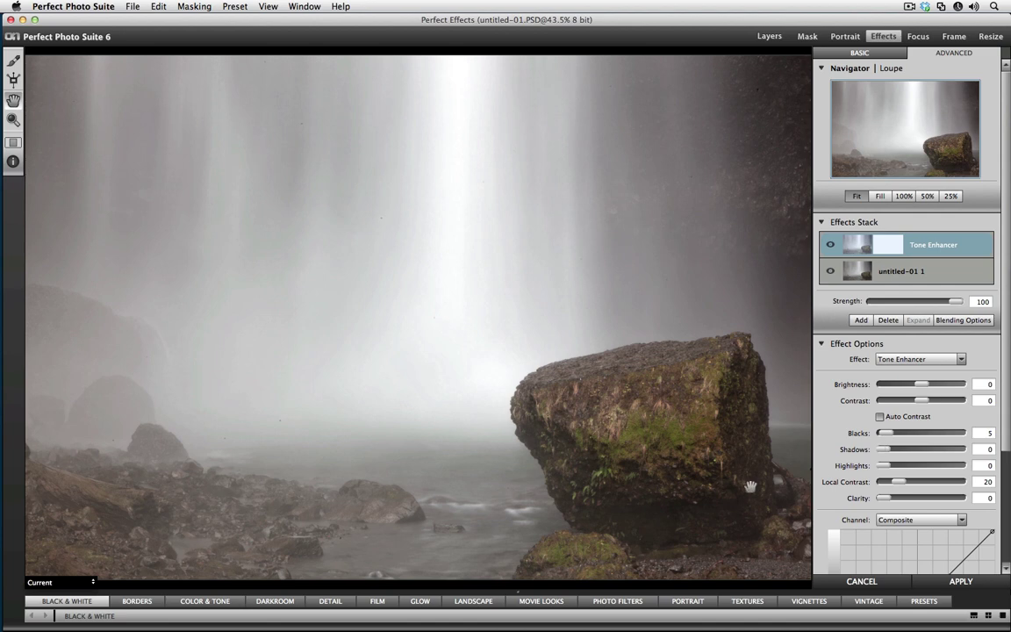
{"action": "left_click_drag", "start_coordinate": [899, 482], "coordinate": [909, 484]}
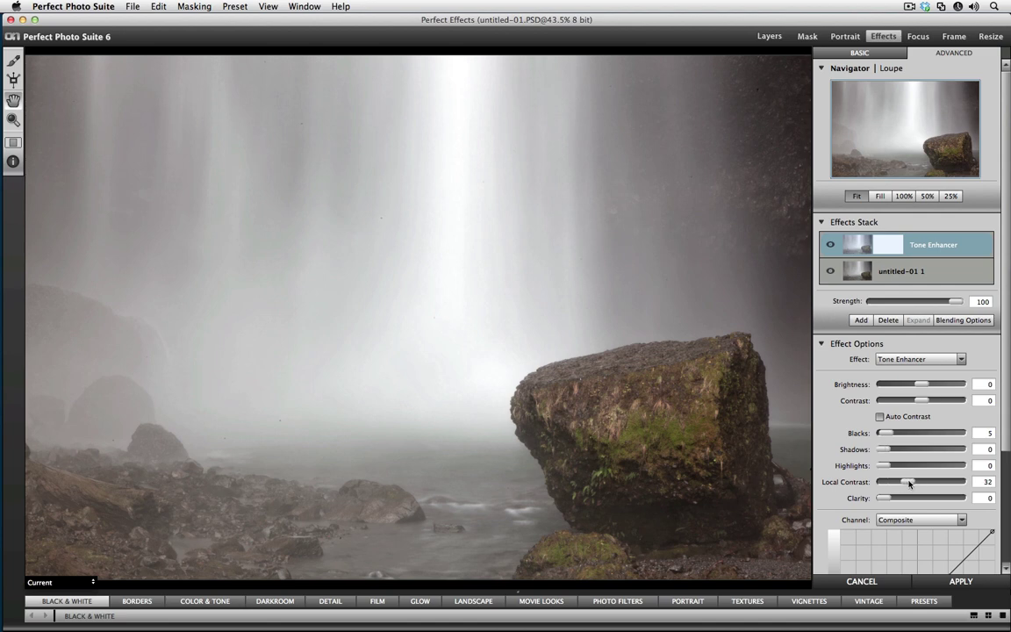
Toggle the Tone Enhancer off and on to compare, then add an empty layer above it
{"action": "left_click", "coordinate": [829, 247]}
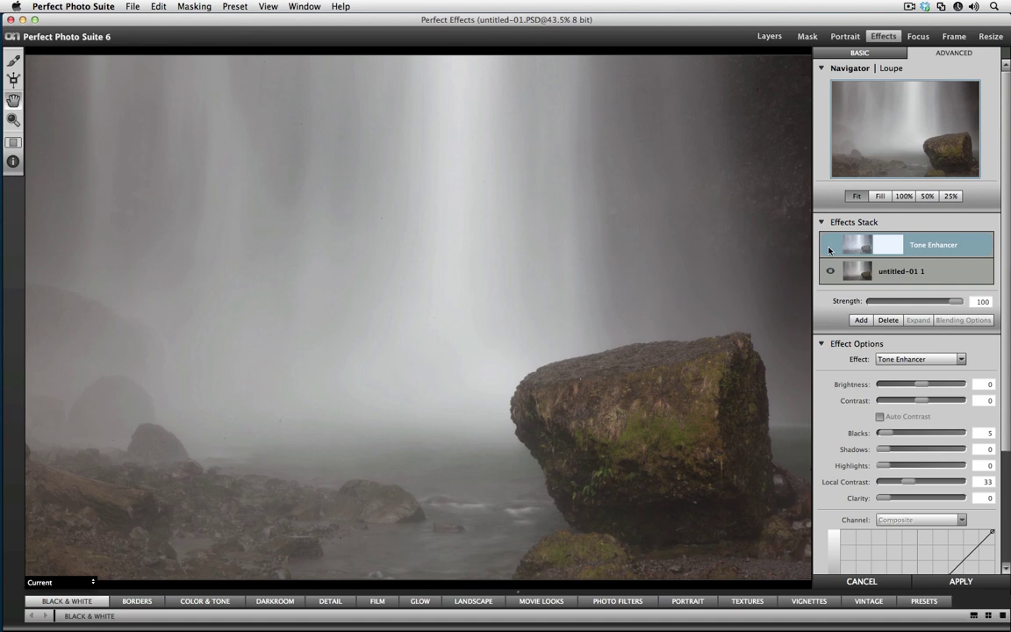
{"action": "left_click", "coordinate": [830, 247]}
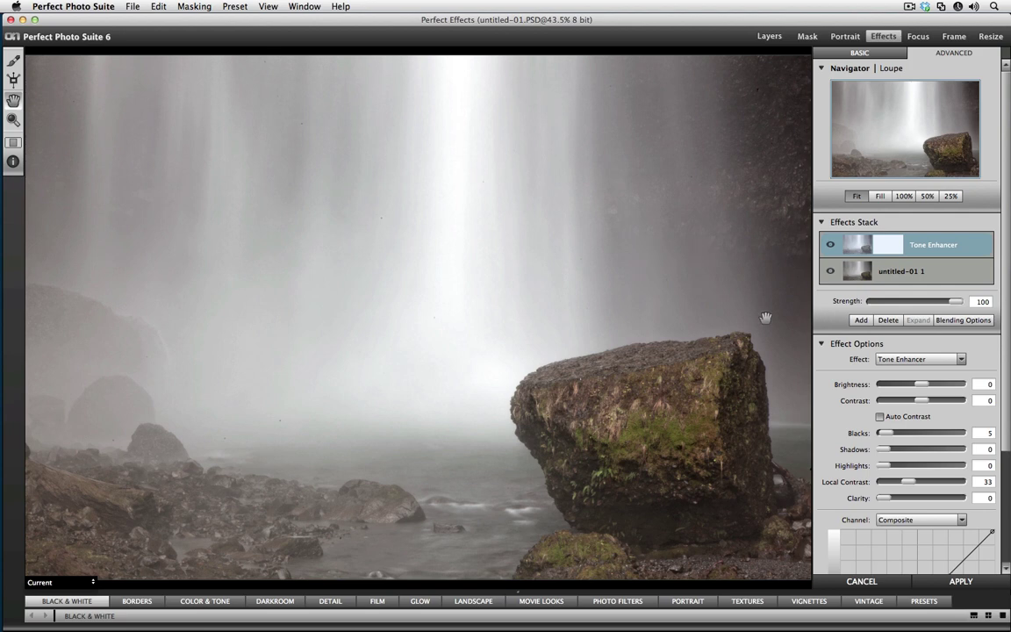
{"action": "left_click", "coordinate": [861, 320]}
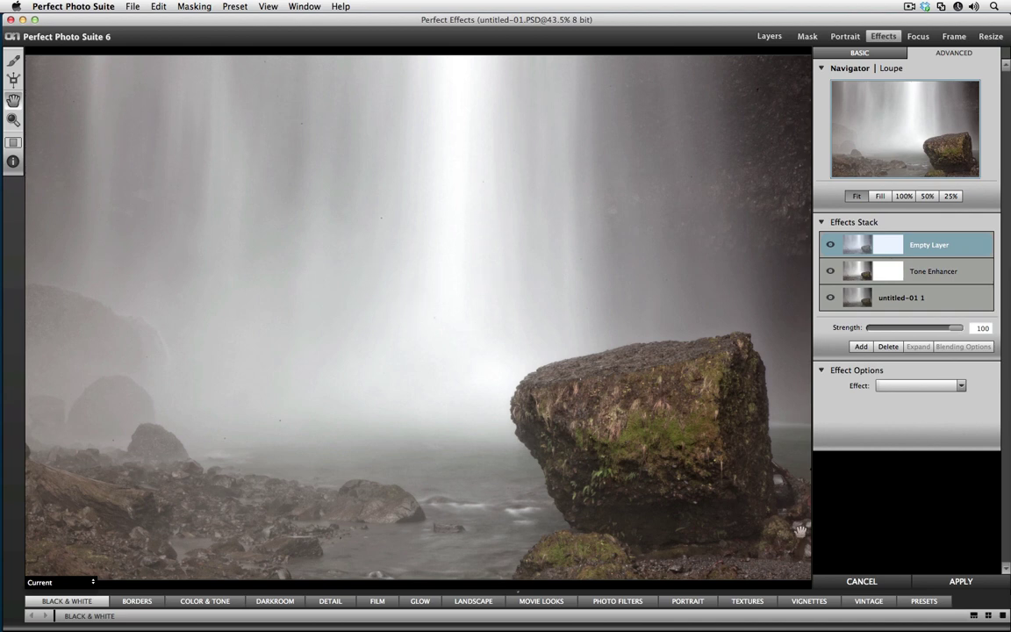
Make the new layer an 80A Cooling photo filter at Strength 22
{"action": "left_click", "coordinate": [973, 616]}
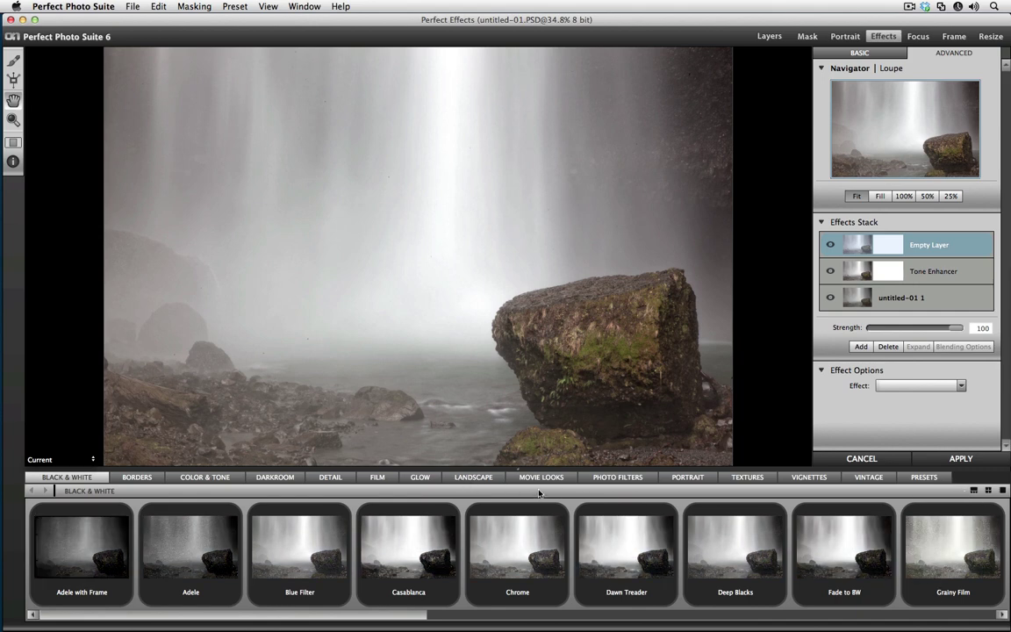
{"action": "left_click", "coordinate": [618, 477]}
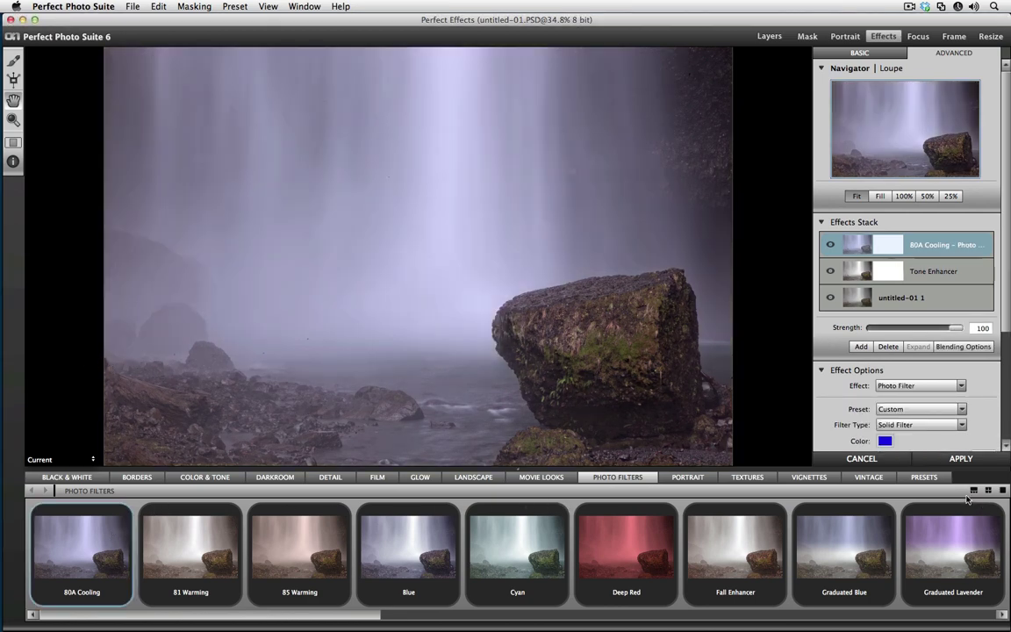
{"action": "scroll", "coordinate": [1001, 355], "scroll_direction": "down", "scroll_amount": 1}
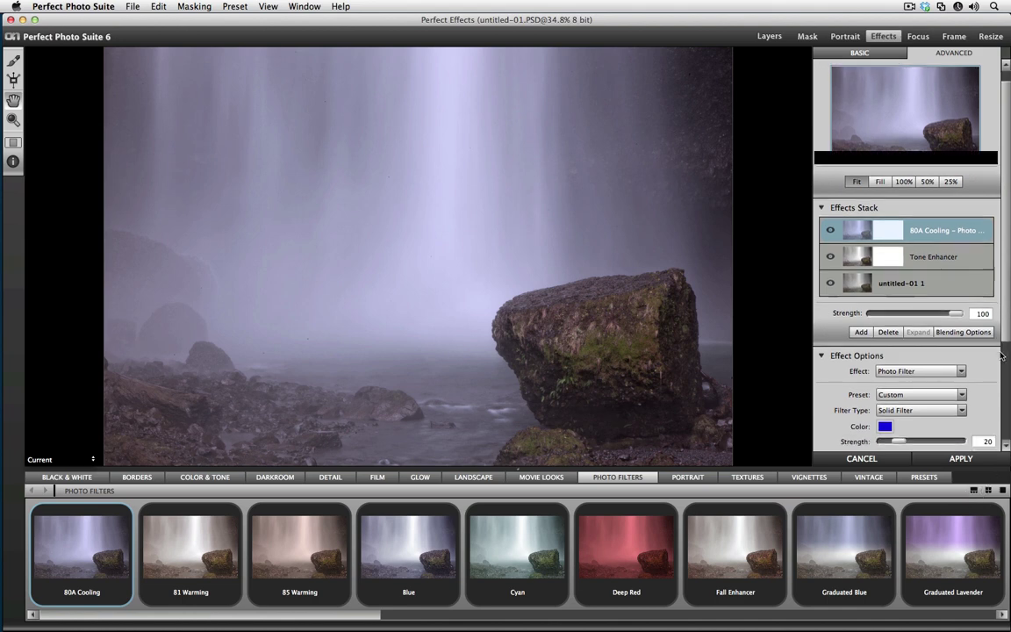
{"action": "scroll", "coordinate": [1001, 355], "scroll_direction": "down", "scroll_amount": 5}
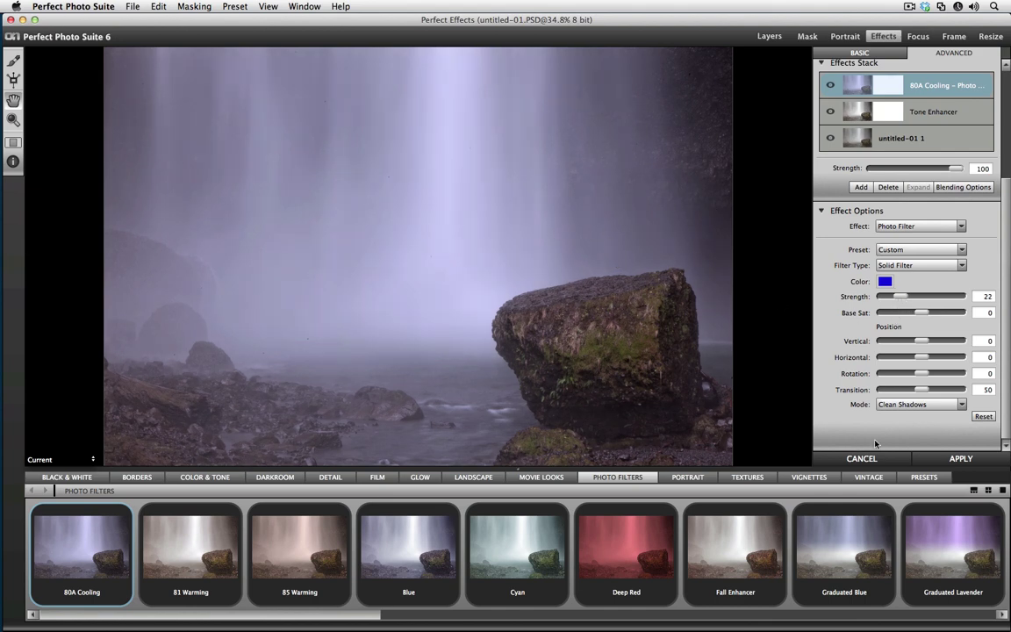
{"action": "left_click", "coordinate": [998, 490]}
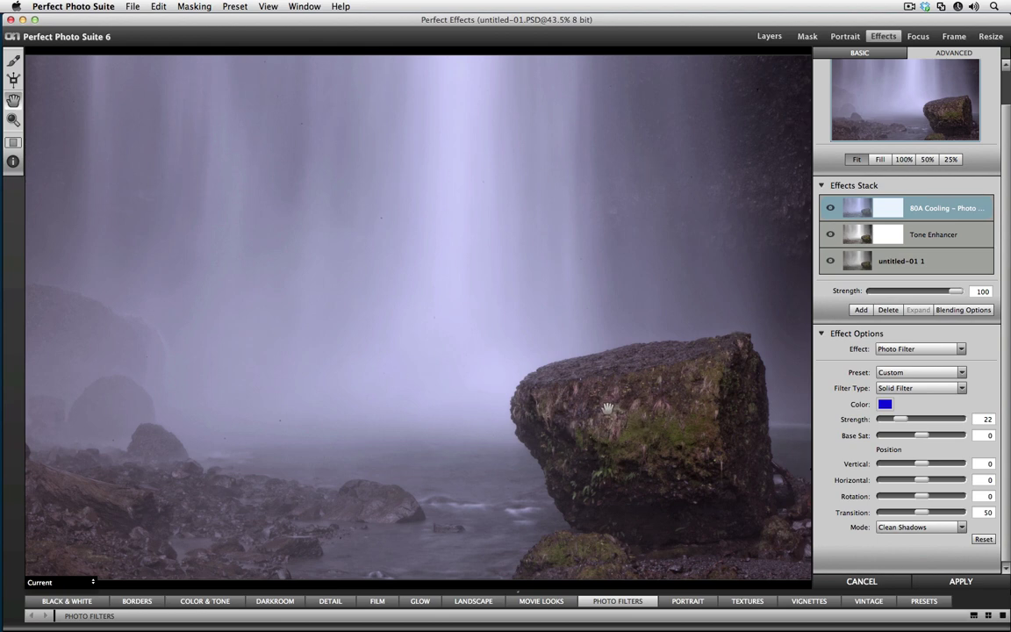
Paint the cooling filter off the rock, then paint it back over the rock's top edge with a size-60 brush
{"action": "left_click", "coordinate": [16, 61]}
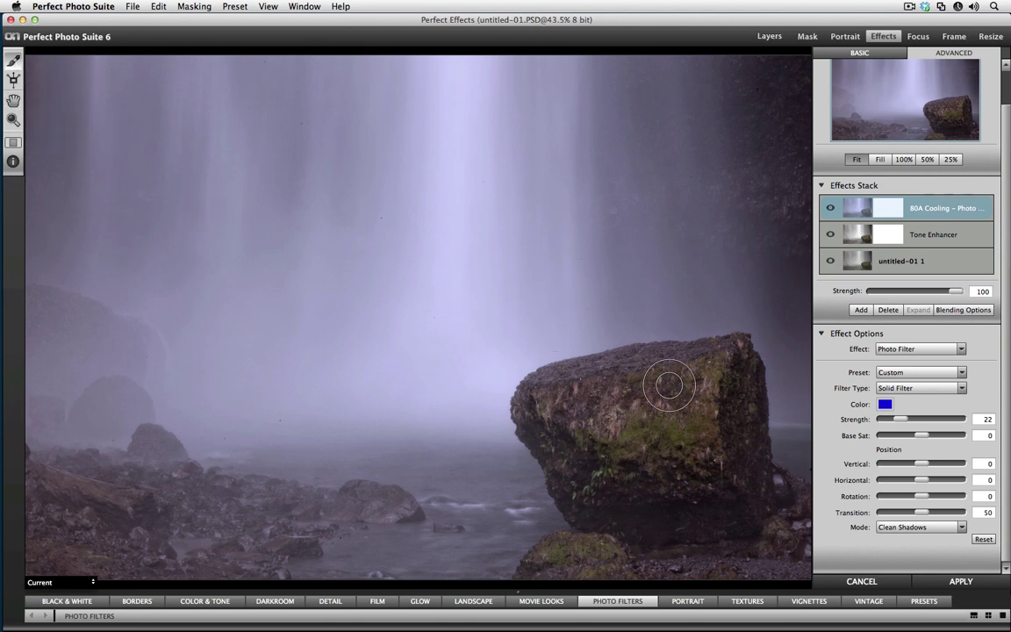
{"action": "mouse_move", "coordinate": [650, 422]}
{"action": "left_mouse_down"}
{"action": "mouse_move", "coordinate": [692, 404]}
{"action": "mouse_move", "coordinate": [685, 509]}
{"action": "mouse_move", "coordinate": [711, 527]}
{"action": "mouse_move", "coordinate": [755, 511]}
{"action": "mouse_move", "coordinate": [772, 541]}
{"action": "mouse_move", "coordinate": [552, 559]}
{"action": "mouse_move", "coordinate": [720, 547]}
{"action": "mouse_move", "coordinate": [721, 512]}
{"action": "mouse_move", "coordinate": [671, 455]}
{"action": "mouse_move", "coordinate": [690, 416]}
{"action": "mouse_move", "coordinate": [685, 393]}
{"action": "mouse_move", "coordinate": [666, 389]}
{"action": "mouse_move", "coordinate": [657, 409]}
{"action": "mouse_move", "coordinate": [636, 399]}
{"action": "mouse_move", "coordinate": [714, 373]}
{"action": "mouse_move", "coordinate": [731, 352]}
{"action": "mouse_move", "coordinate": [698, 354]}
{"action": "mouse_move", "coordinate": [734, 366]}
{"action": "mouse_move", "coordinate": [760, 519]}
{"action": "mouse_move", "coordinate": [799, 564]}
{"action": "mouse_move", "coordinate": [663, 532]}
{"action": "mouse_move", "coordinate": [629, 496]}
{"action": "mouse_move", "coordinate": [595, 488]}
{"action": "mouse_move", "coordinate": [580, 502]}
{"action": "mouse_move", "coordinate": [589, 401]}
{"action": "mouse_move", "coordinate": [581, 374]}
{"action": "mouse_move", "coordinate": [569, 372]}
{"action": "mouse_move", "coordinate": [659, 368]}
{"action": "mouse_move", "coordinate": [613, 361]}
{"action": "mouse_move", "coordinate": [658, 356]}
{"action": "mouse_move", "coordinate": [551, 379]}
{"action": "mouse_move", "coordinate": [524, 400]}
{"action": "mouse_move", "coordinate": [523, 429]}
{"action": "mouse_move", "coordinate": [562, 447]}
{"action": "mouse_move", "coordinate": [563, 400]}
{"action": "mouse_move", "coordinate": [582, 498]}
{"action": "mouse_move", "coordinate": [566, 493]}
{"action": "mouse_move", "coordinate": [527, 416]}
{"action": "mouse_move", "coordinate": [545, 414]}
{"action": "mouse_move", "coordinate": [491, 381]}
{"action": "mouse_move", "coordinate": [506, 419]}
{"action": "left_mouse_up"}
{"action": "left_click", "coordinate": [13, 143]}
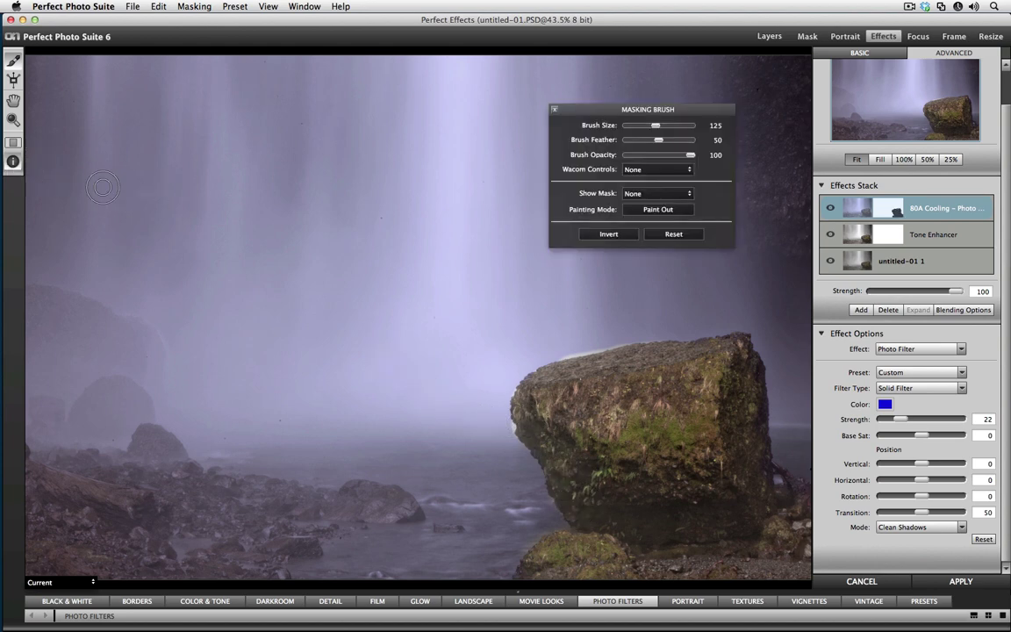
{"action": "left_click", "coordinate": [634, 214]}
{"action": "key", "text": "bracketleft"}
{"action": "key", "text": "bracketleft"}
{"action": "key", "text": "bracketleft"}
{"action": "mouse_move", "coordinate": [592, 346]}
{"action": "left_mouse_down"}
{"action": "mouse_move", "coordinate": [563, 355]}
{"action": "mouse_move", "coordinate": [659, 336]}
{"action": "mouse_move", "coordinate": [452, 398]}
{"action": "mouse_move", "coordinate": [513, 406]}
{"action": "mouse_move", "coordinate": [512, 394]}
{"action": "mouse_move", "coordinate": [509, 440]}
{"action": "left_mouse_up"}
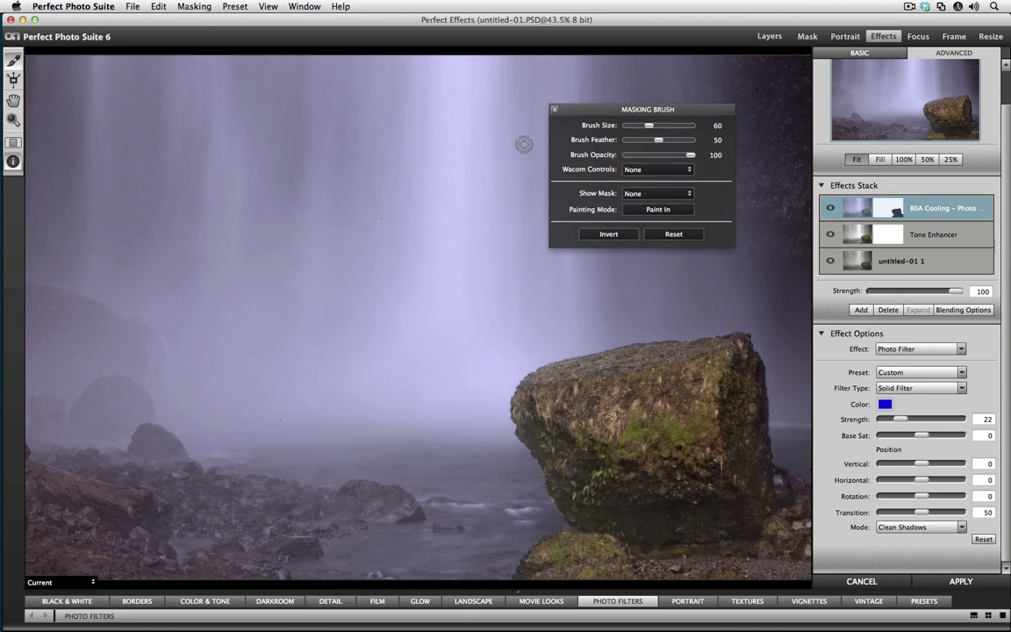
Using the red mask overlay, extend the mask along the rock's right edge, then close the brush settings
{"action": "key", "text": "o"}
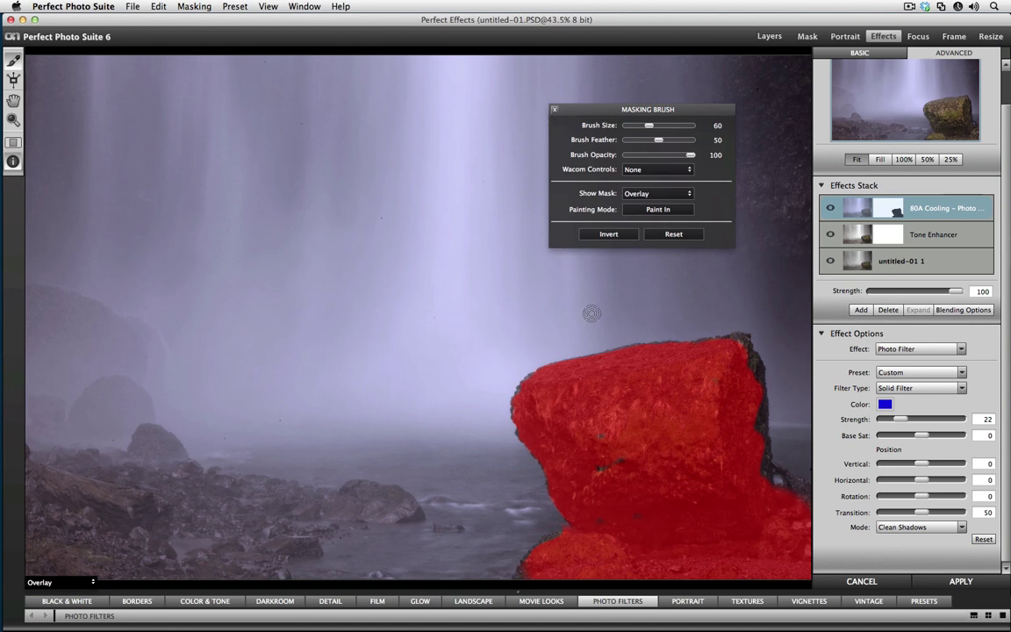
{"action": "left_click", "coordinate": [639, 209]}
{"action": "left_click_drag", "start_coordinate": [751, 362], "coordinate": [773, 484]}
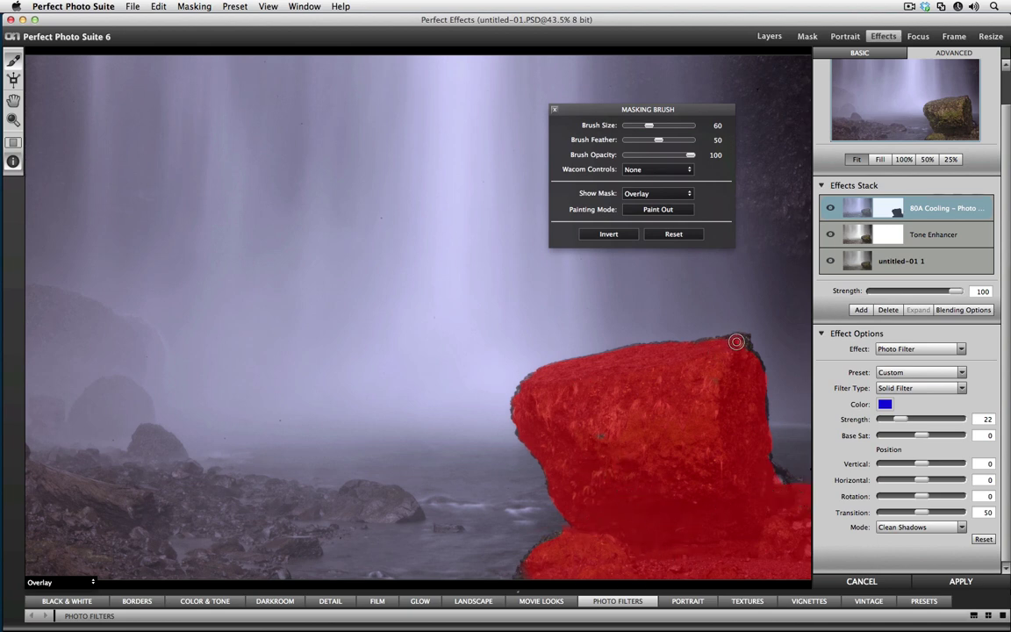
{"action": "key", "text": "o"}
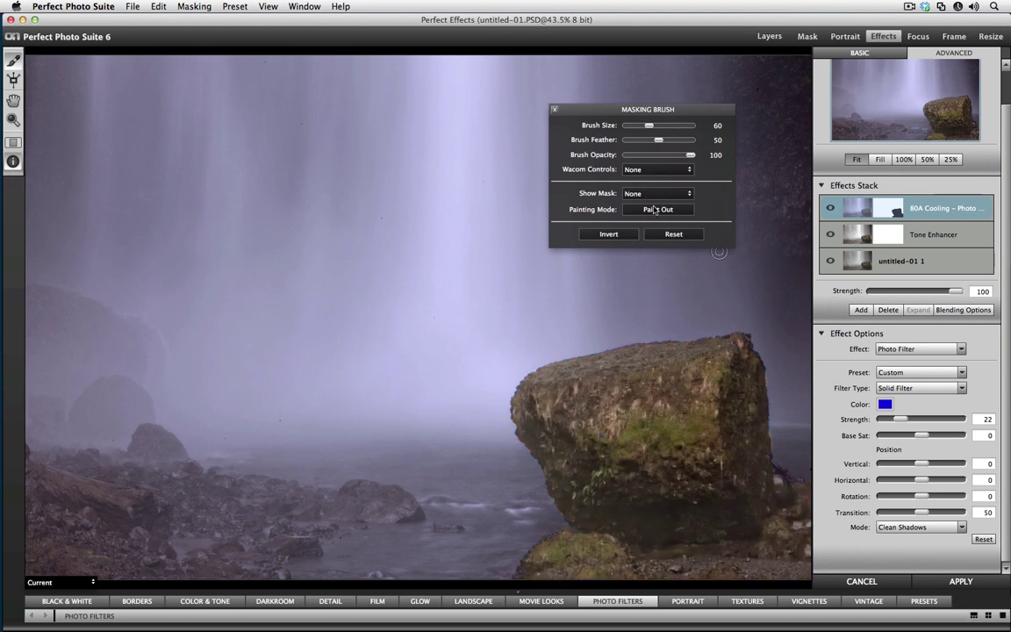
{"action": "key", "text": "Tab"}
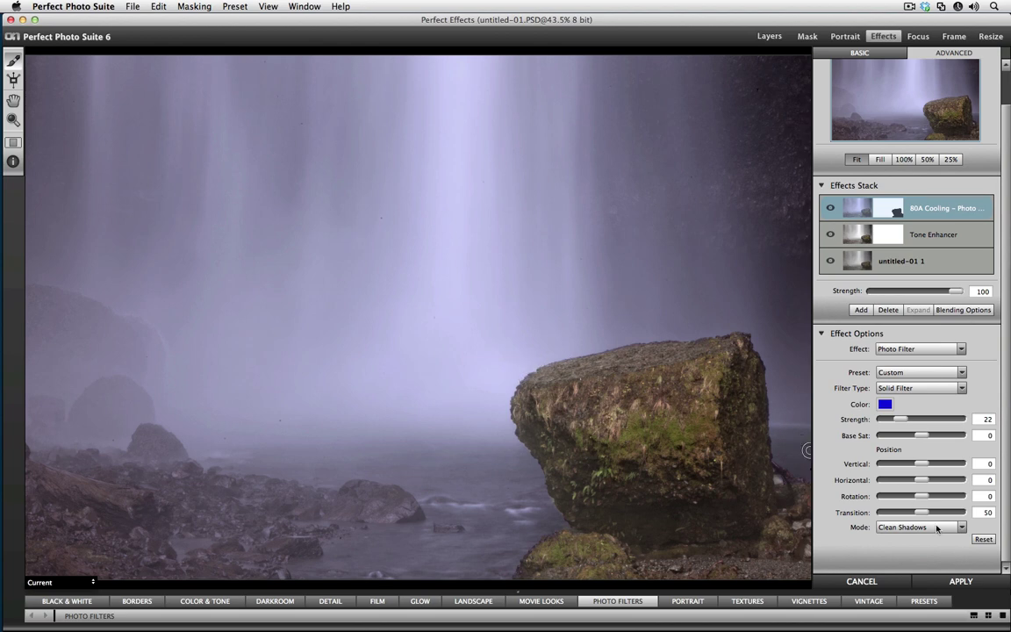
Try the Green Enhancer preset from the photo filter thumbnails, then undo it
{"action": "left_click", "coordinate": [974, 616]}
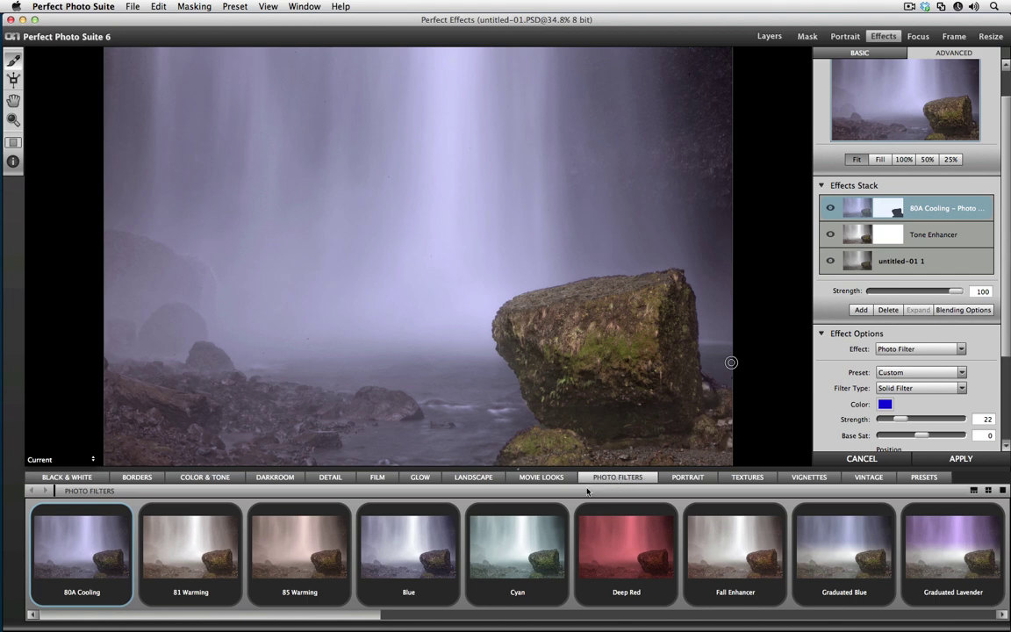
{"action": "left_click_drag", "start_coordinate": [364, 617], "coordinate": [663, 600]}
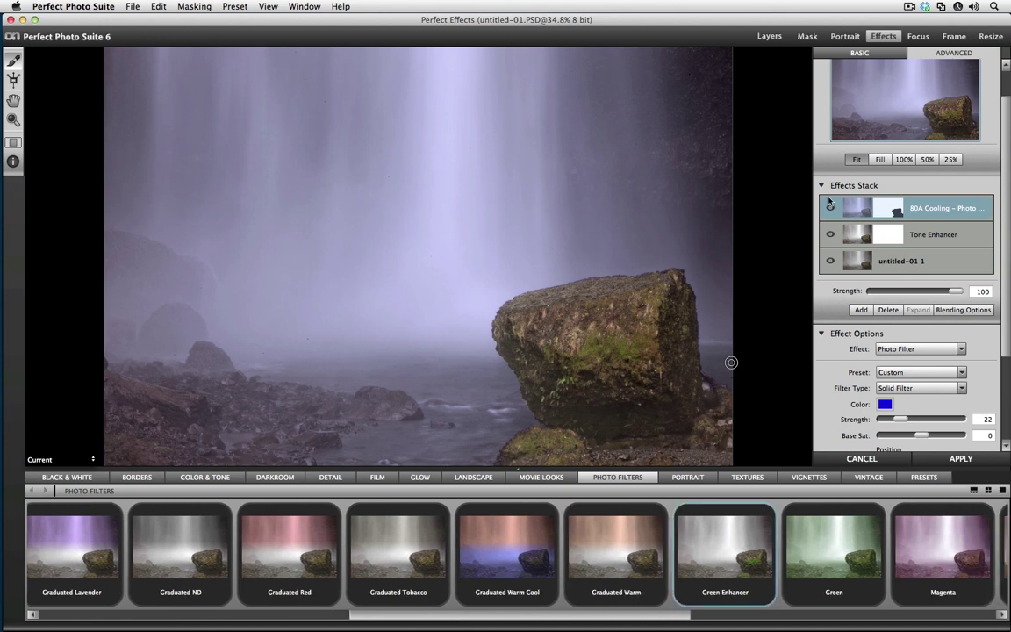
{"action": "left_click", "coordinate": [724, 548]}
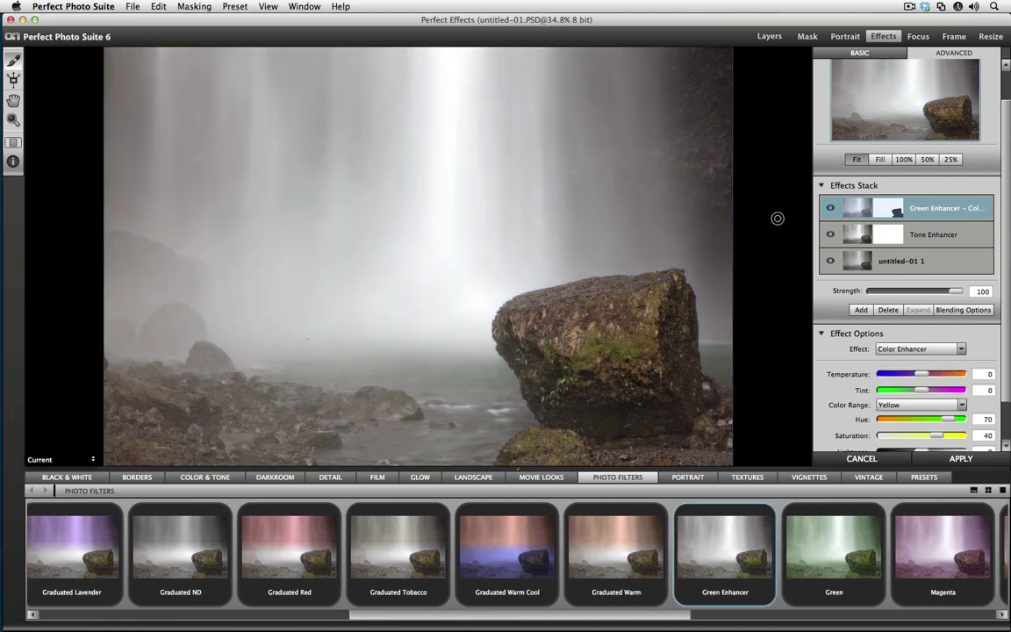
{"action": "key", "text": "super+z"}
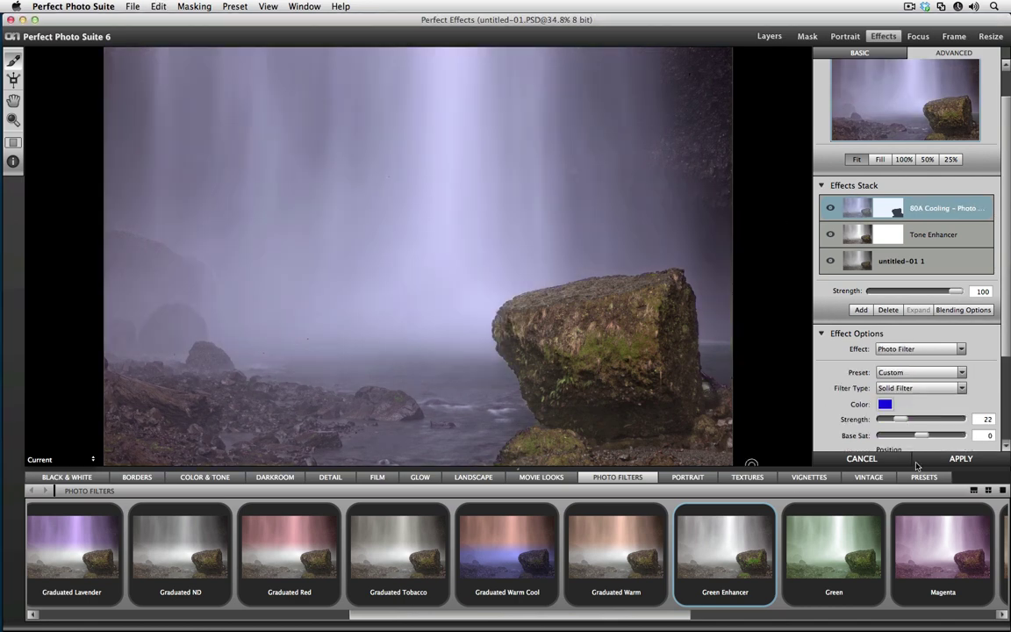
Apply Green Enhancer on a new layer to boost the moss, compare it, then add another empty layer
{"action": "left_click", "coordinate": [861, 310]}
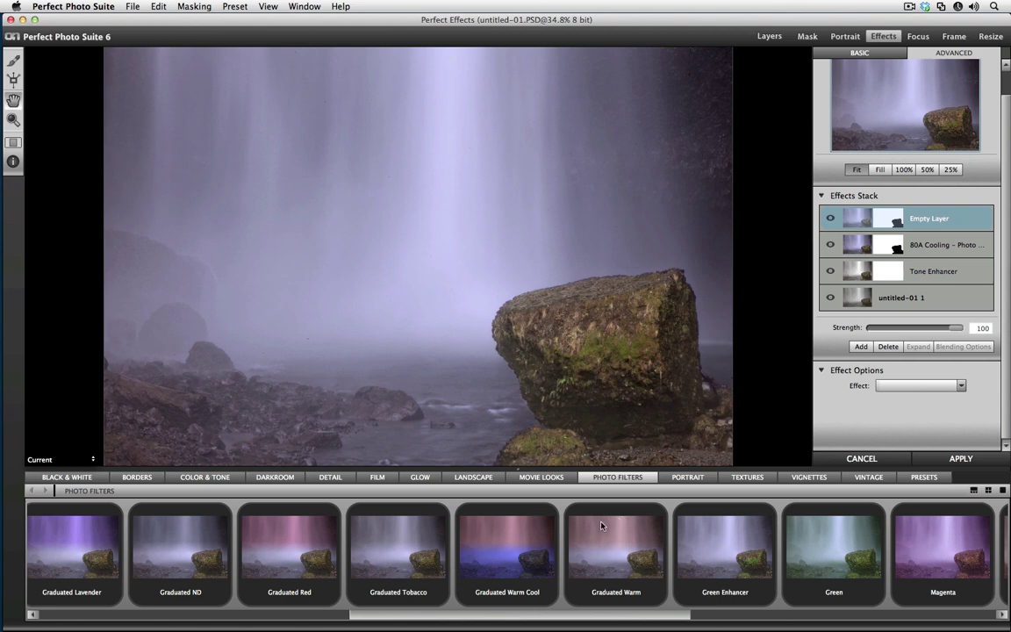
{"action": "left_click", "coordinate": [706, 541]}
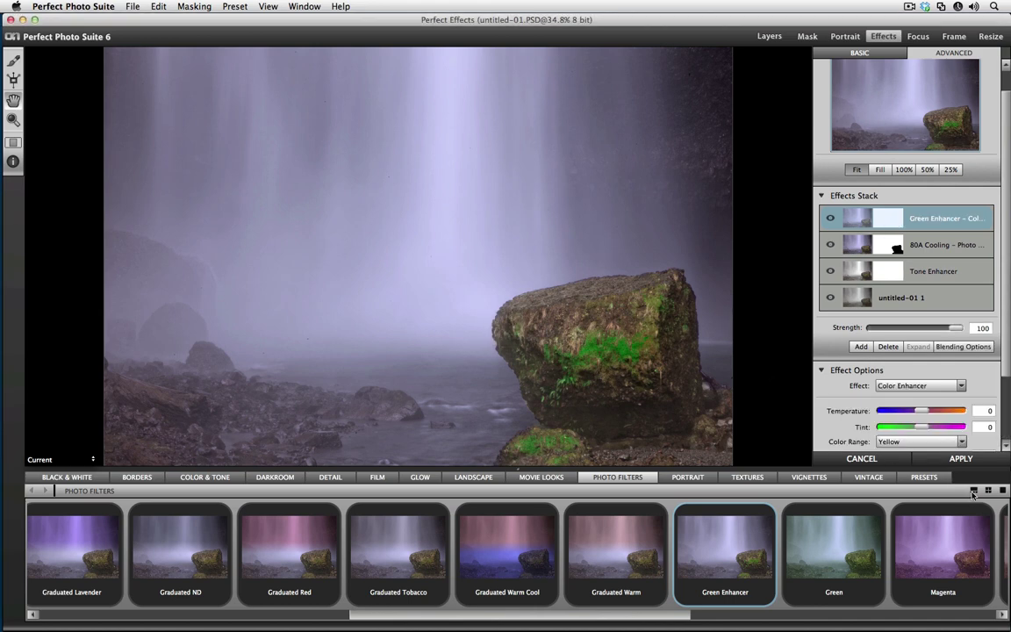
{"action": "left_click", "coordinate": [1002, 492]}
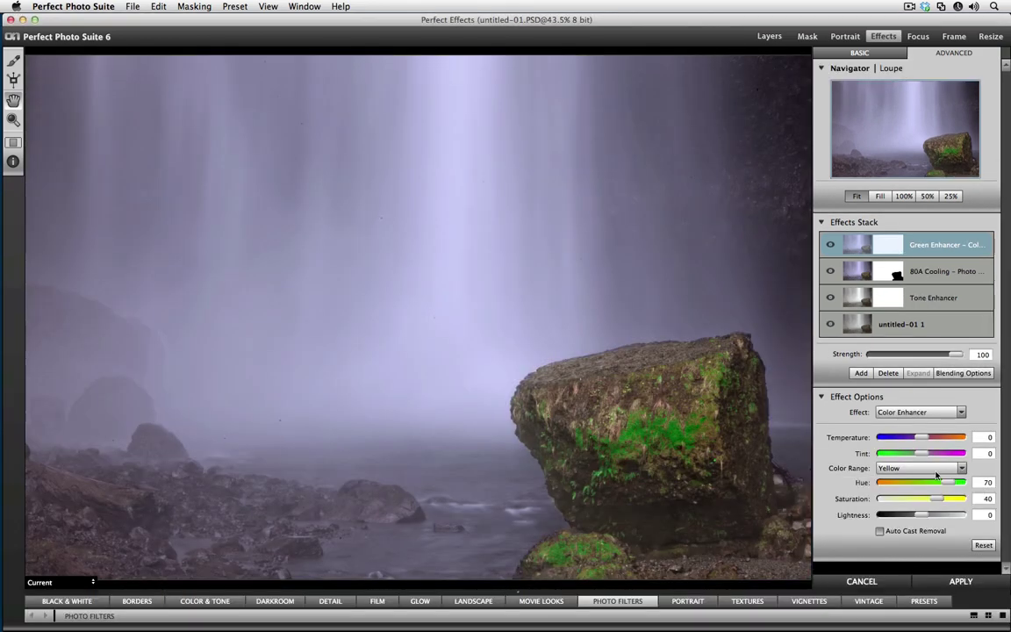
{"action": "left_click", "coordinate": [830, 244]}
{"action": "left_click", "coordinate": [830, 244]}
{"action": "left_click", "coordinate": [860, 373]}
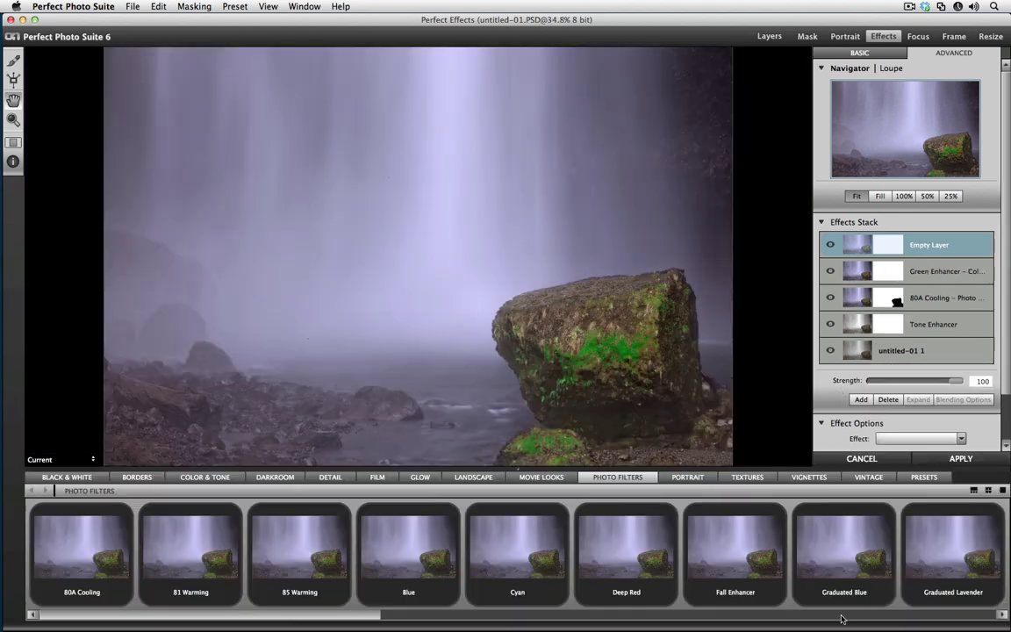
Apply the Deep Forest glow preset to the top layer and lower its Strength to 56
{"action": "left_click", "coordinate": [839, 615]}
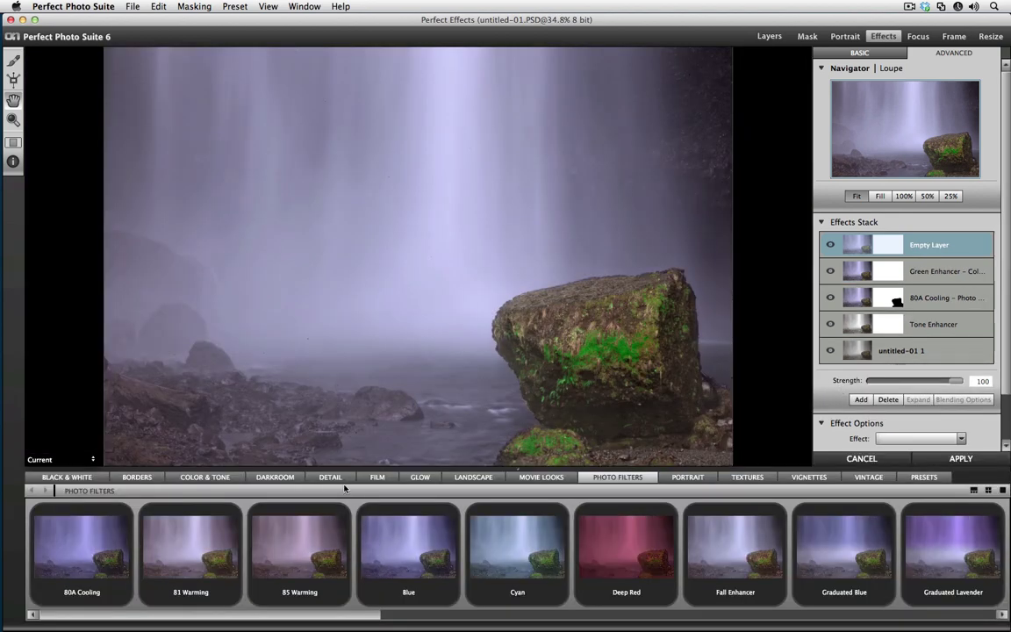
{"action": "left_click", "coordinate": [420, 477]}
{"action": "double_click", "coordinate": [420, 547]}
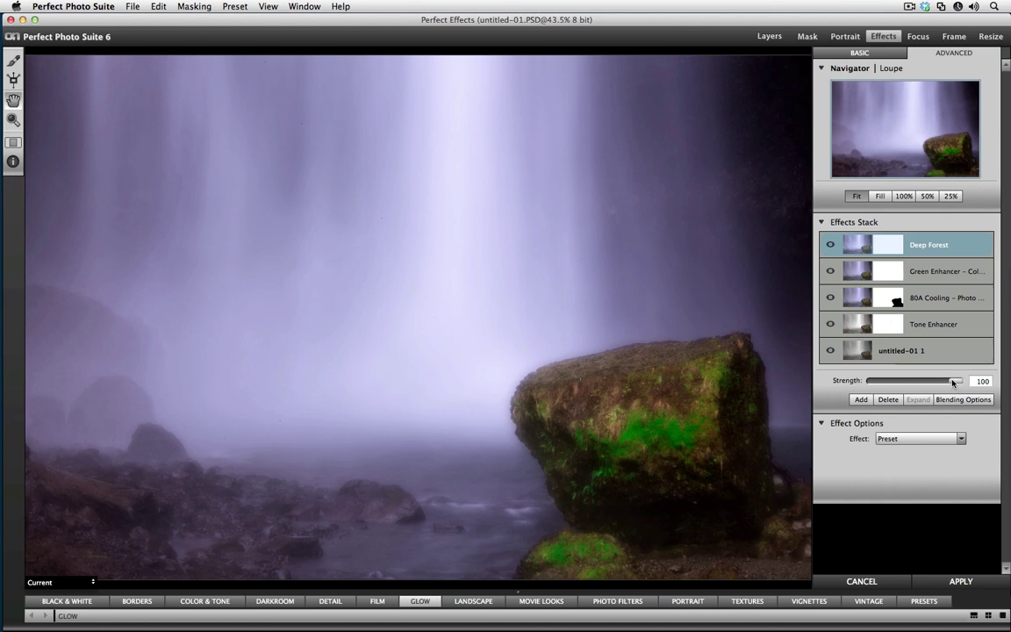
{"action": "left_click_drag", "start_coordinate": [953, 383], "coordinate": [918, 383]}
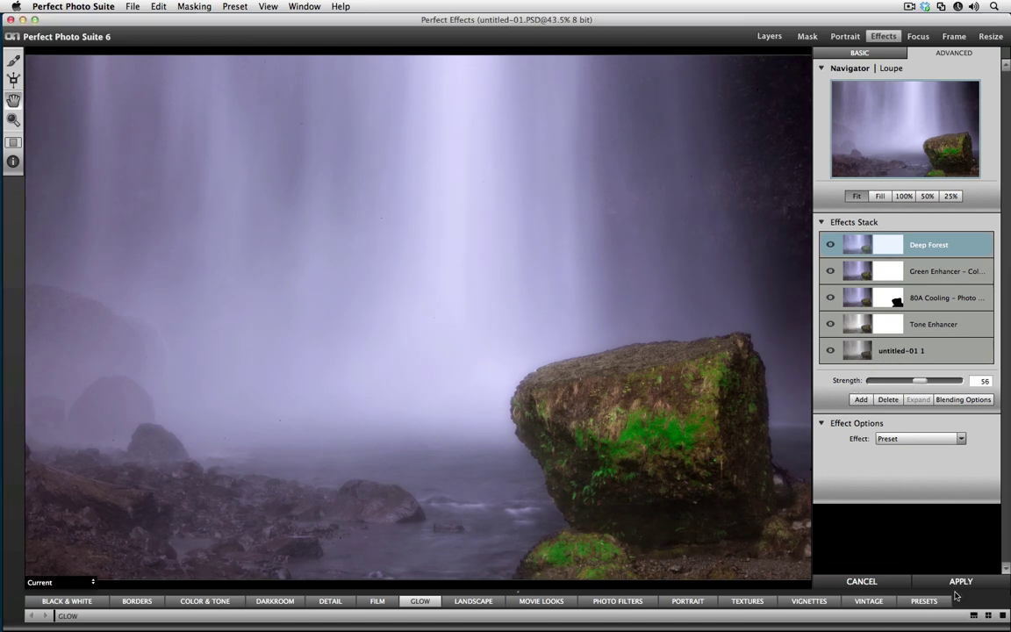
Add a Tone Enhancer layer with Auto Contrast off and Local Contrast 34
{"action": "left_click", "coordinate": [860, 400]}
{"action": "left_click", "coordinate": [886, 465]}
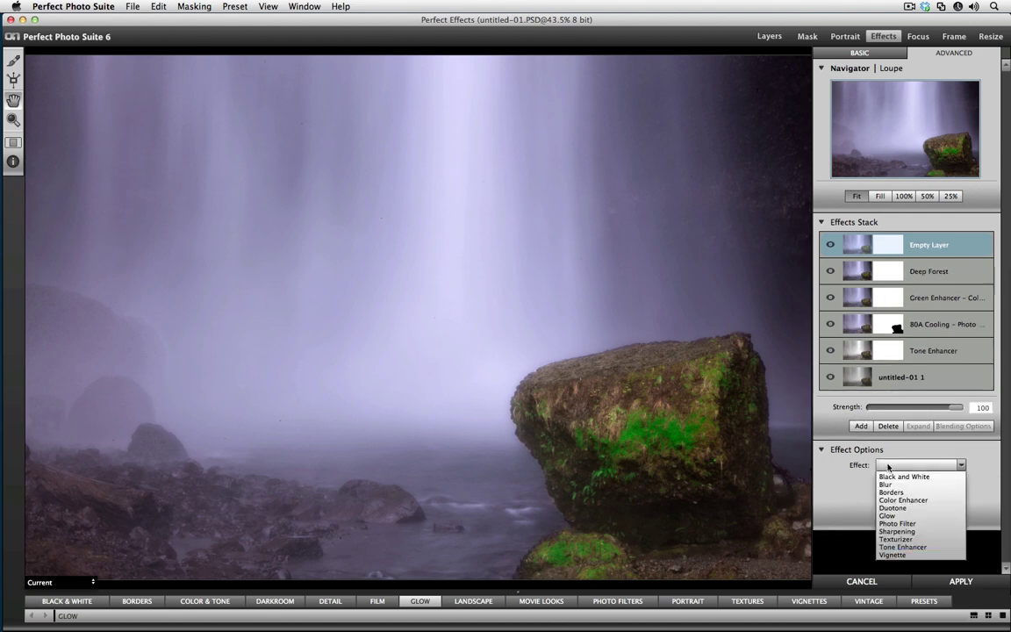
{"action": "left_click", "coordinate": [890, 547]}
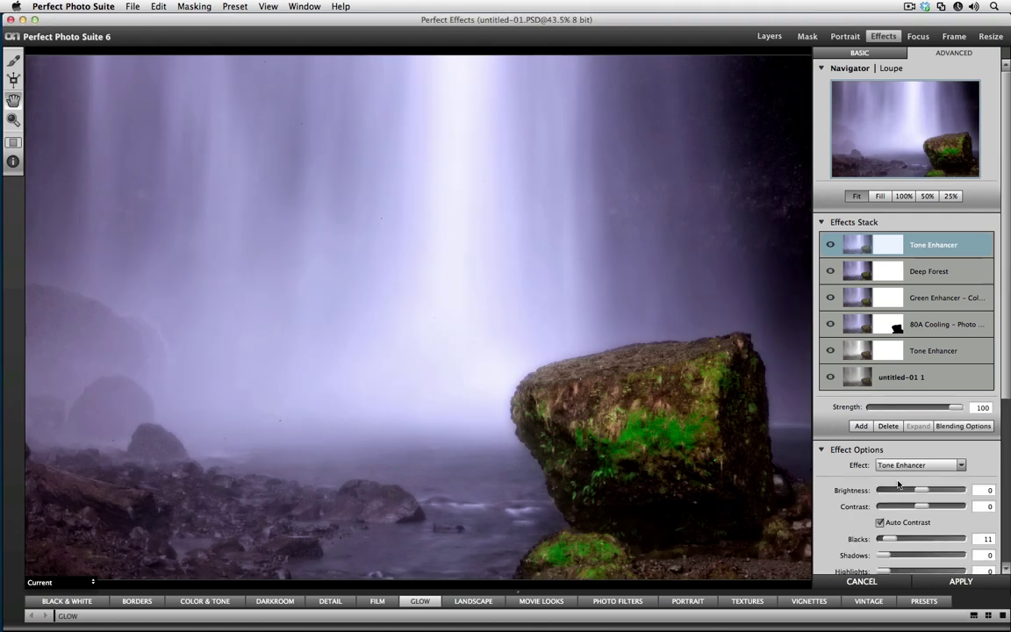
{"action": "left_click", "coordinate": [880, 522]}
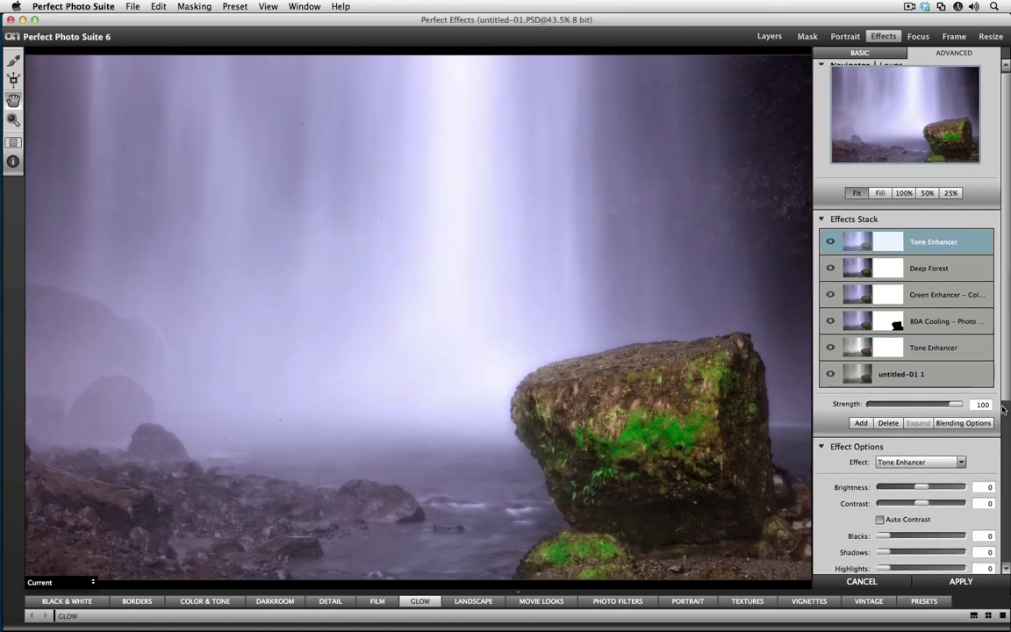
{"action": "scroll", "coordinate": [998, 408], "scroll_direction": "down", "scroll_amount": 5}
{"action": "left_click_drag", "start_coordinate": [909, 474], "coordinate": [911, 474]}
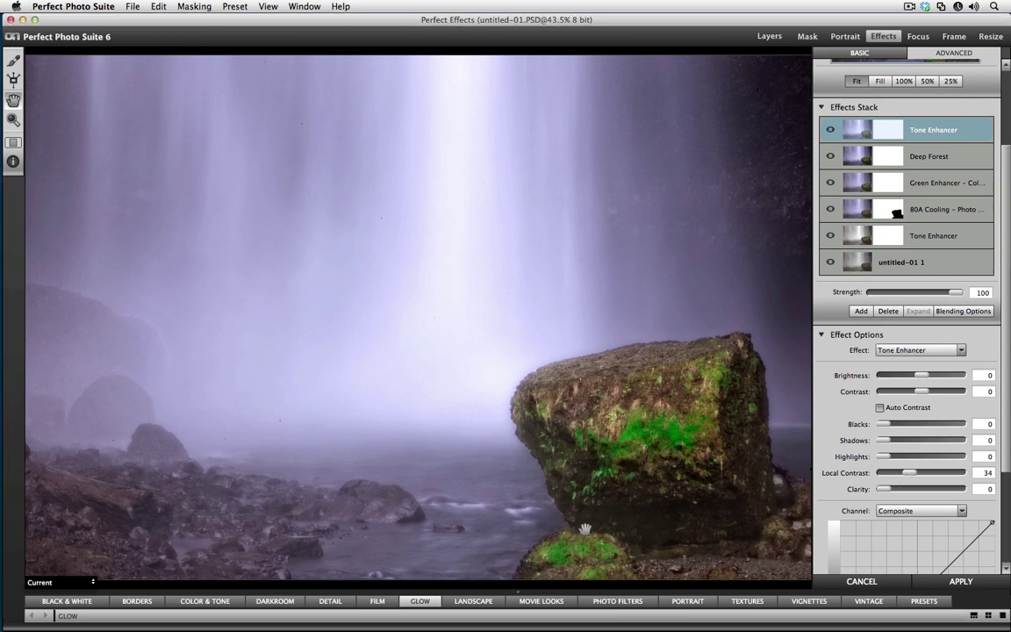
Copy the 80A Cooling layer's mask and paste it onto the new Tone Enhancer
{"action": "left_click", "coordinate": [939, 213]}
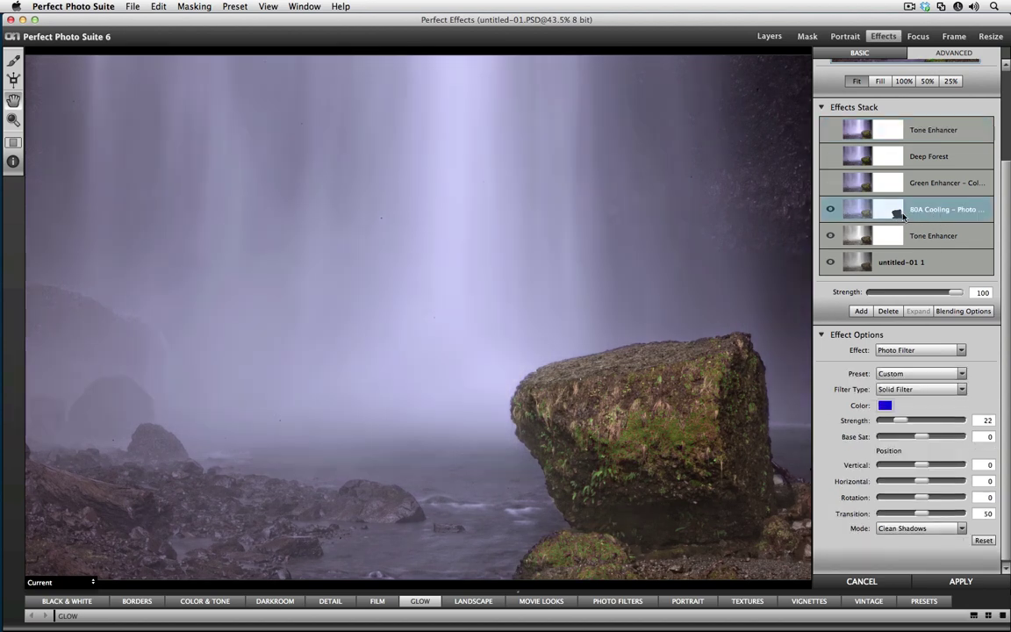
{"action": "left_click", "coordinate": [207, 7]}
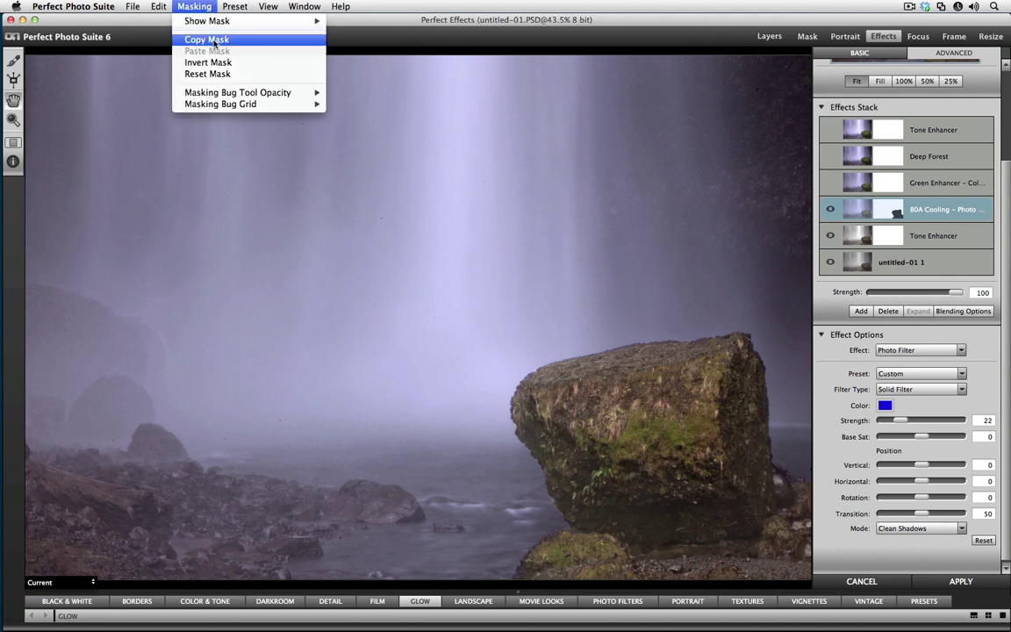
{"action": "left_click", "coordinate": [214, 41]}
{"action": "left_click", "coordinate": [930, 136]}
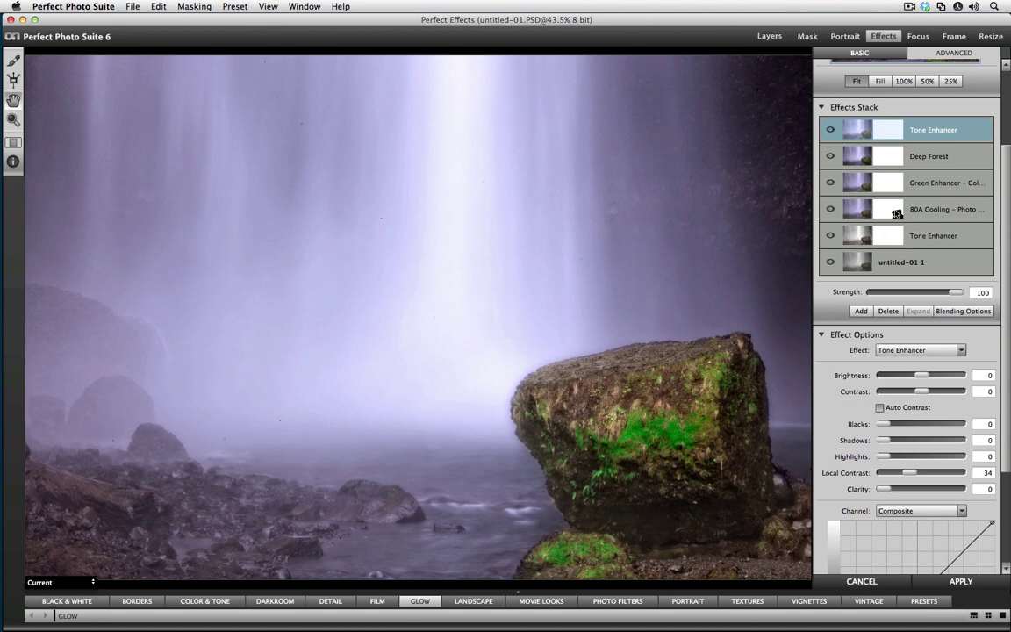
{"action": "left_click", "coordinate": [934, 211]}
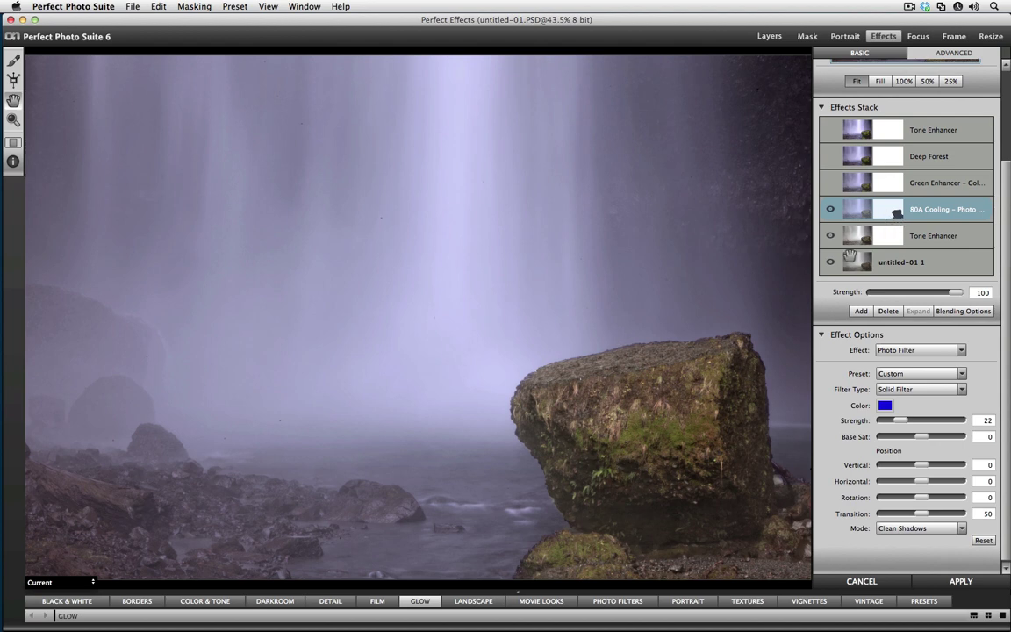
{"action": "left_click", "coordinate": [918, 134]}
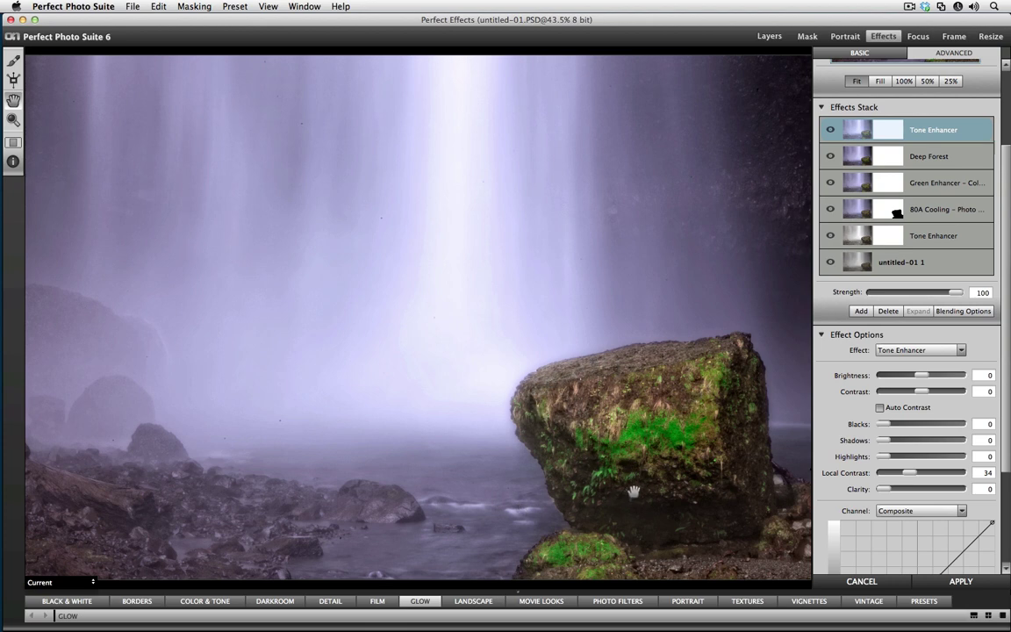
{"action": "left_click", "coordinate": [194, 6]}
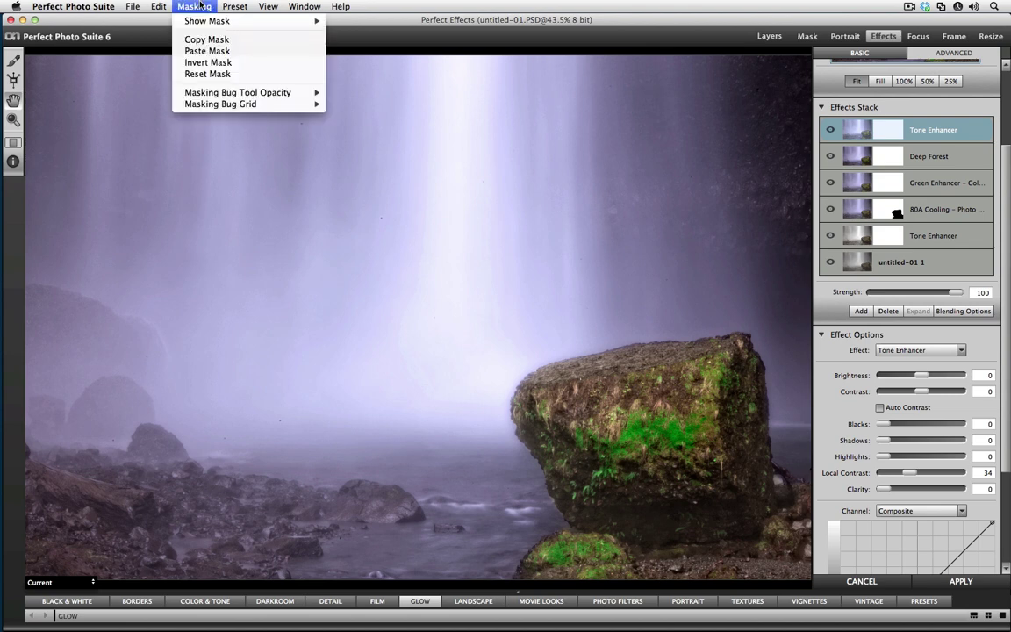
{"action": "left_click", "coordinate": [208, 51]}
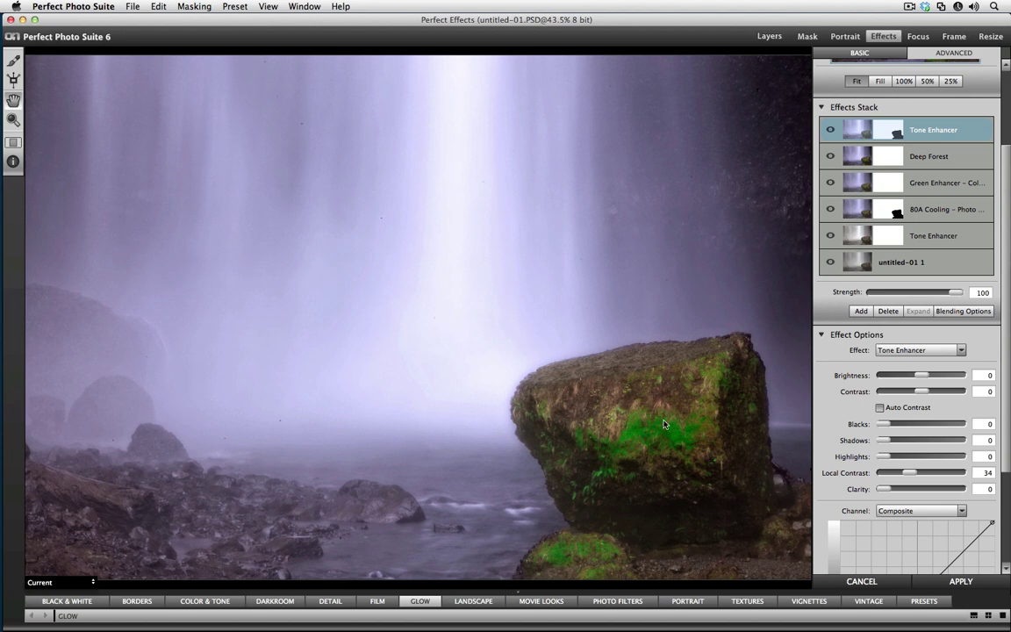
Invert the Tone Enhancer's mask to target the rock and set its Strength to 47
{"action": "left_click", "coordinate": [194, 6]}
{"action": "left_click", "coordinate": [212, 71]}
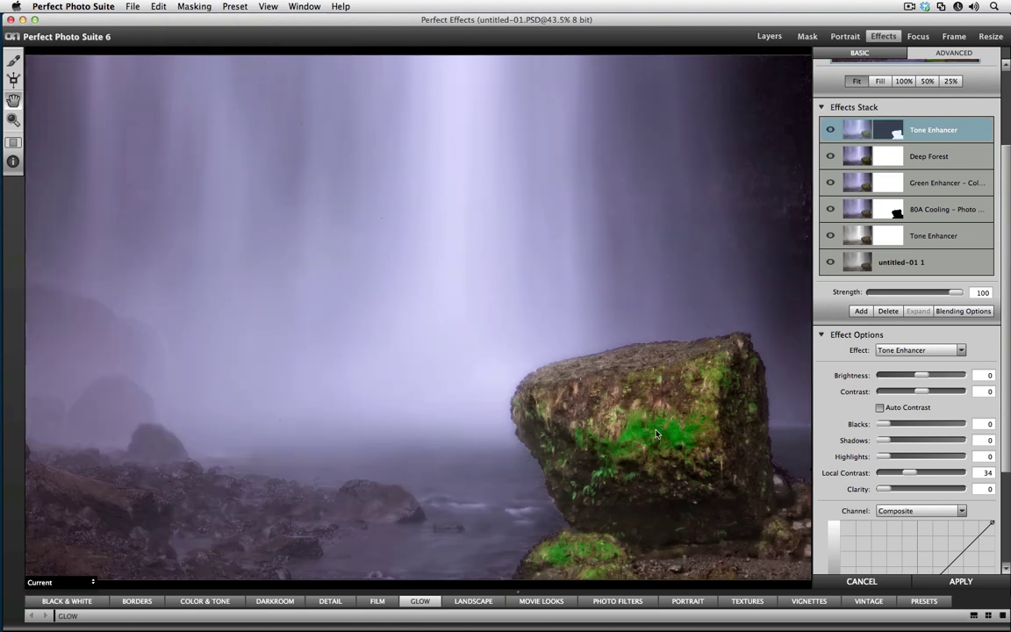
{"action": "left_click_drag", "start_coordinate": [954, 294], "coordinate": [911, 293]}
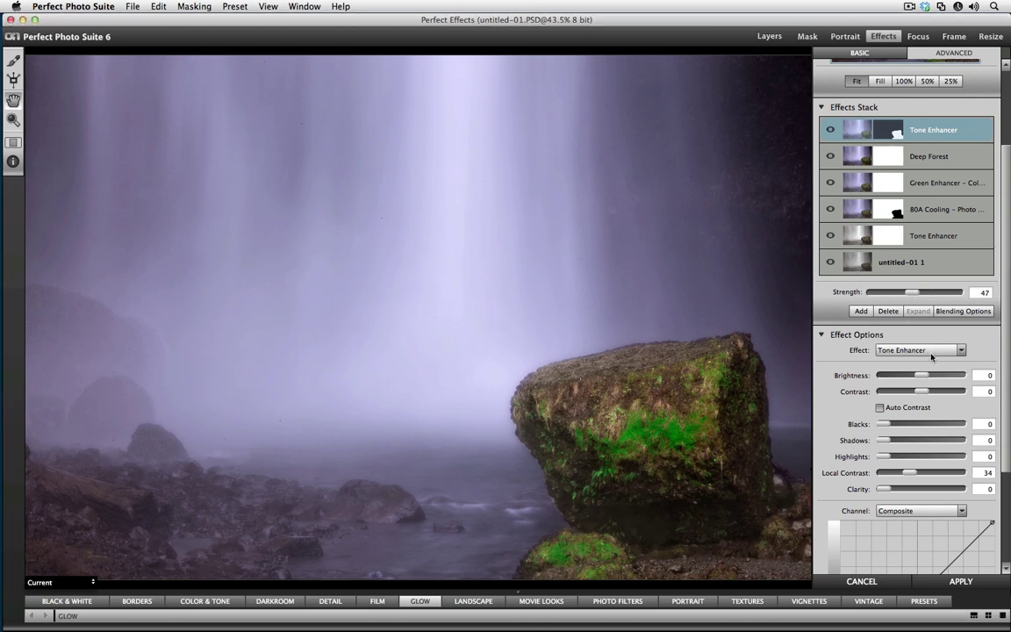
Toggle between the original and edited photo with the backslash key to compare
{"action": "key", "text": "backslash"}
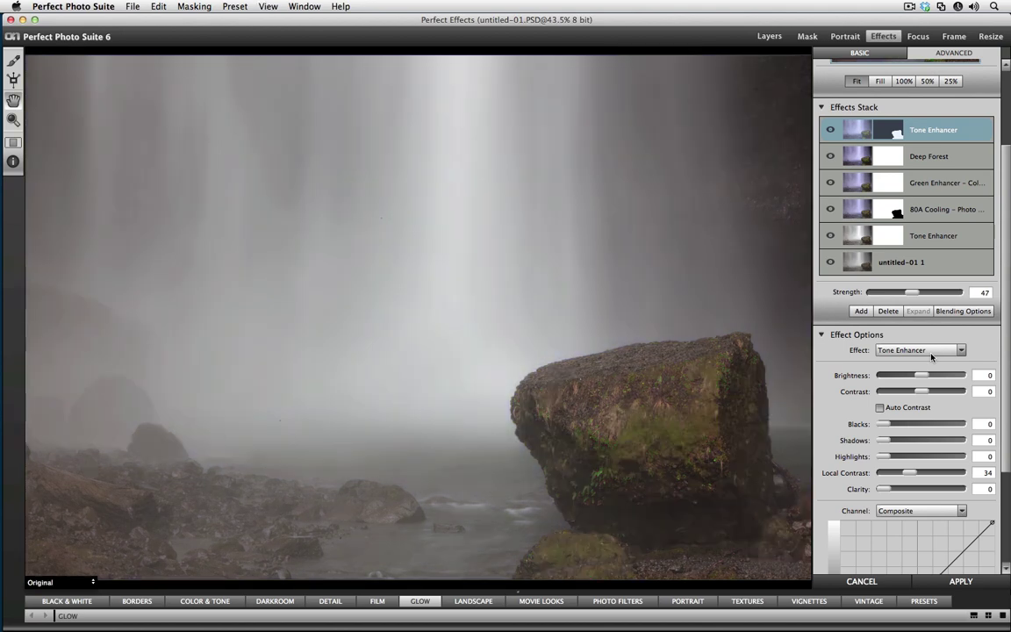
{"action": "key", "text": "backslash"}
{"action": "key", "text": "backslash"}
{"action": "key", "text": "backslash"}
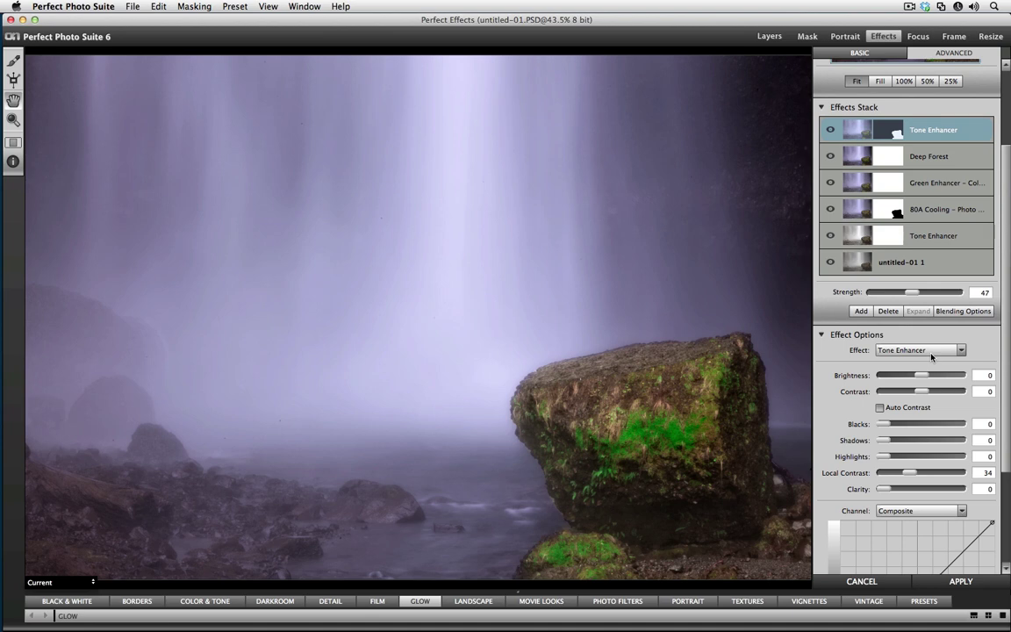
{"action": "key", "text": "backslash"}
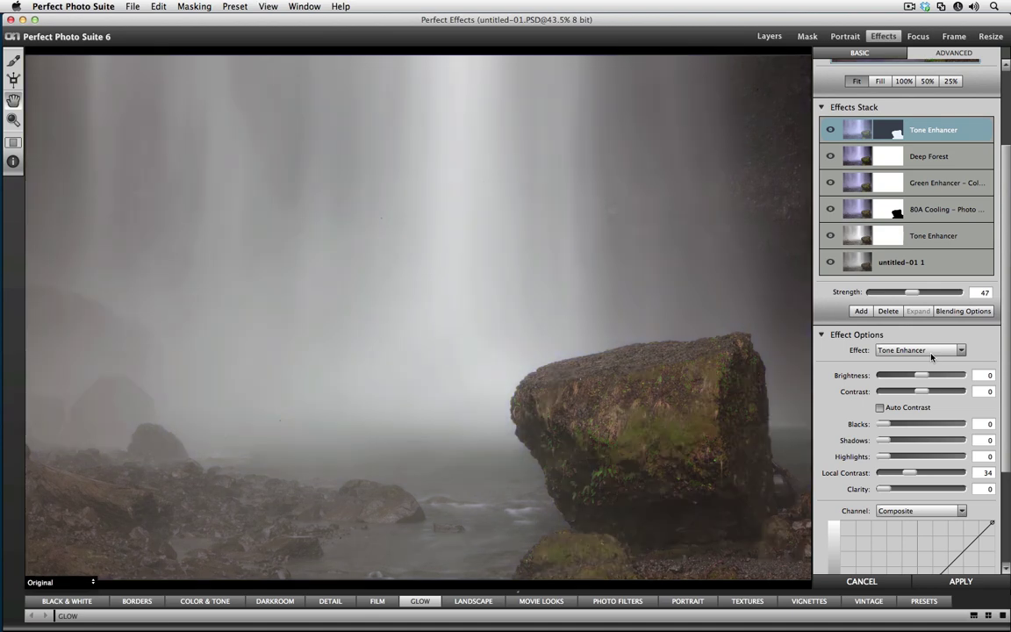
{"action": "key", "text": "backslash"}
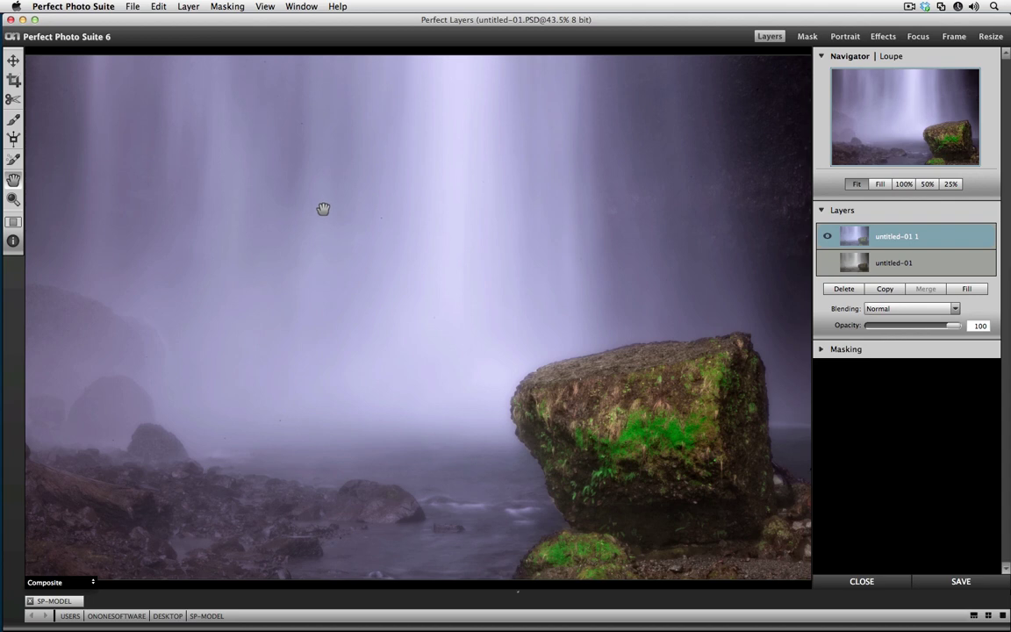
Open the Perfect Photo Suite application menu from the menu bar
{"action": "left_click", "coordinate": [103, 7]}
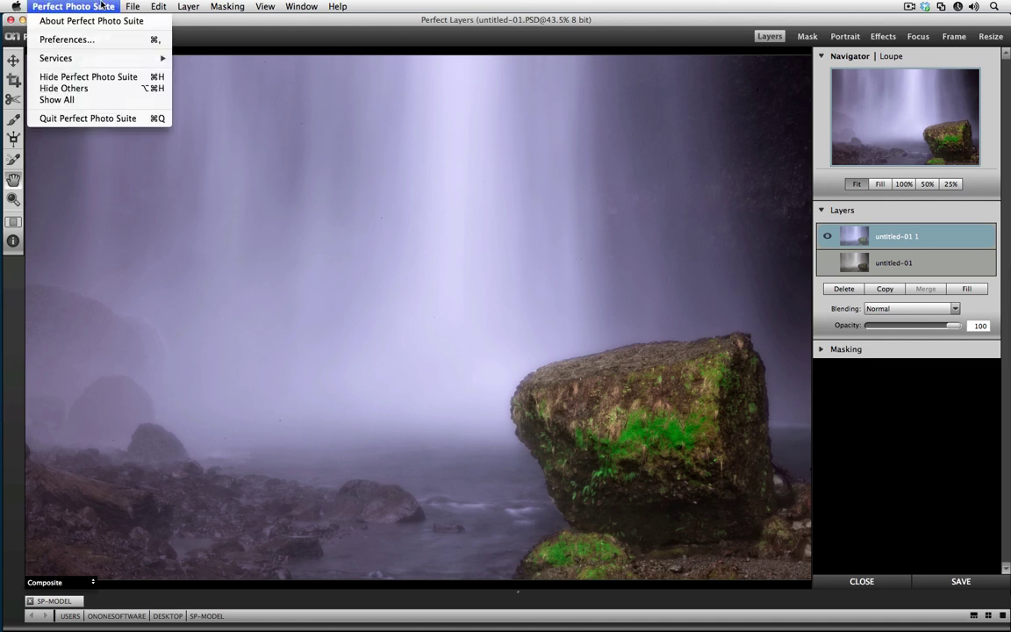
In Preferences, set the Lightroom plug-in color space to ProPhotoRGB and bit depth to 16 Bit
{"action": "left_click", "coordinate": [123, 44]}
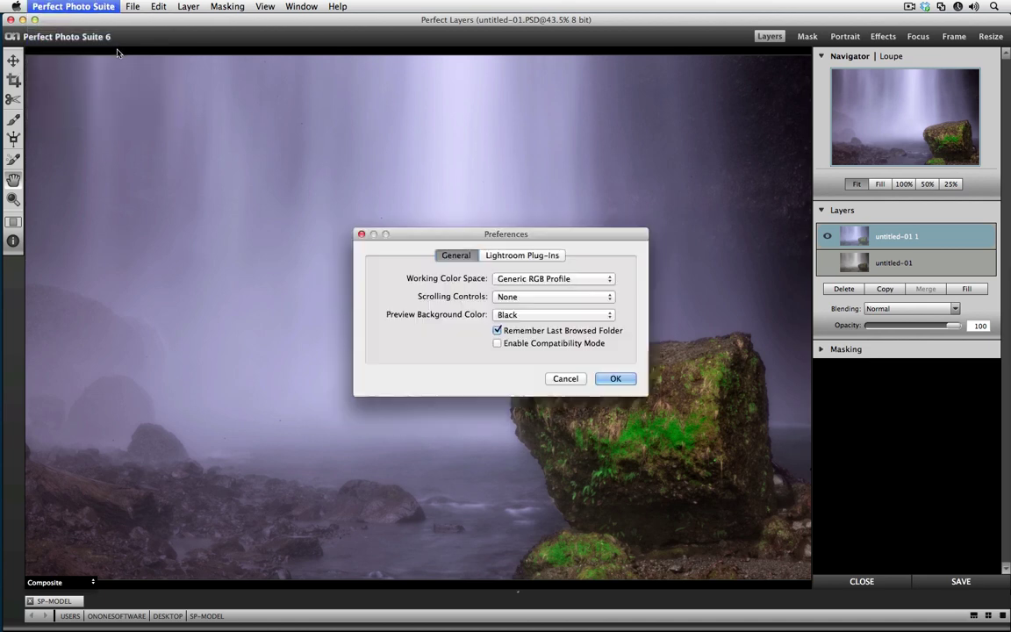
{"action": "left_click", "coordinate": [507, 256]}
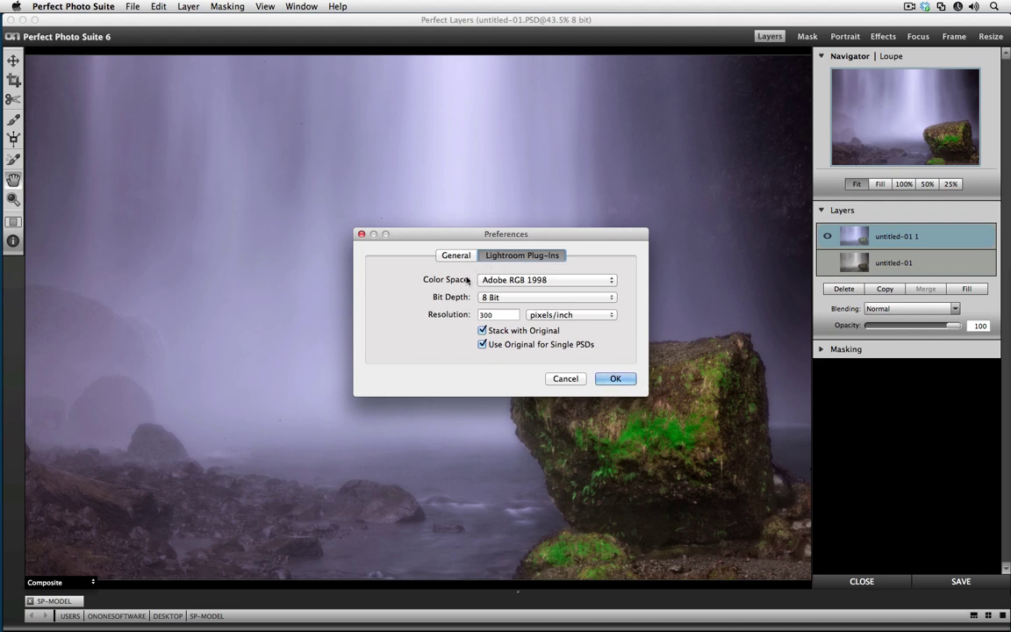
{"action": "left_click", "coordinate": [494, 280]}
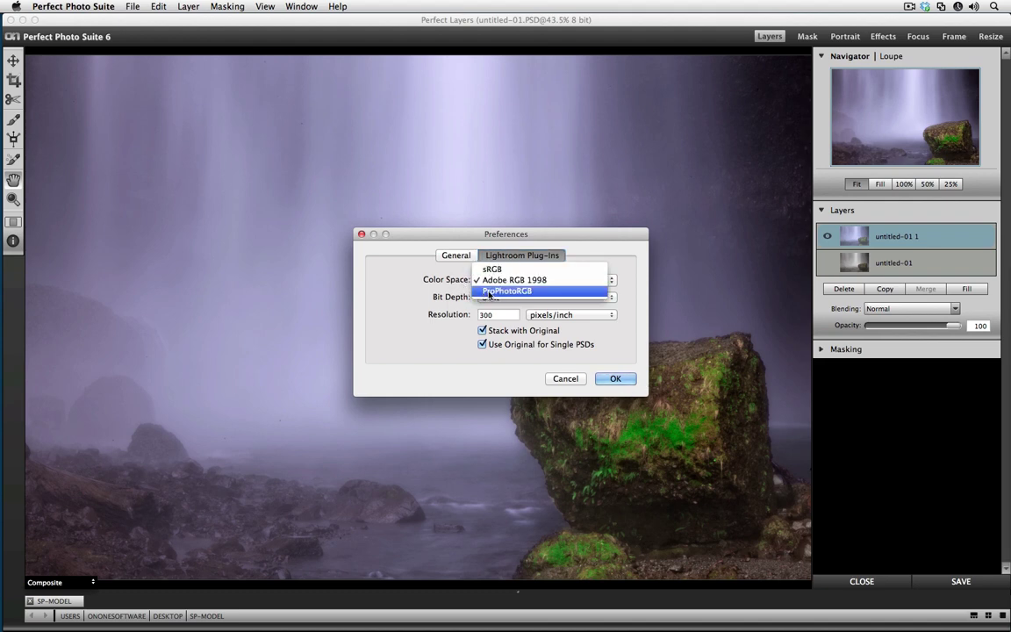
{"action": "left_click", "coordinate": [506, 290]}
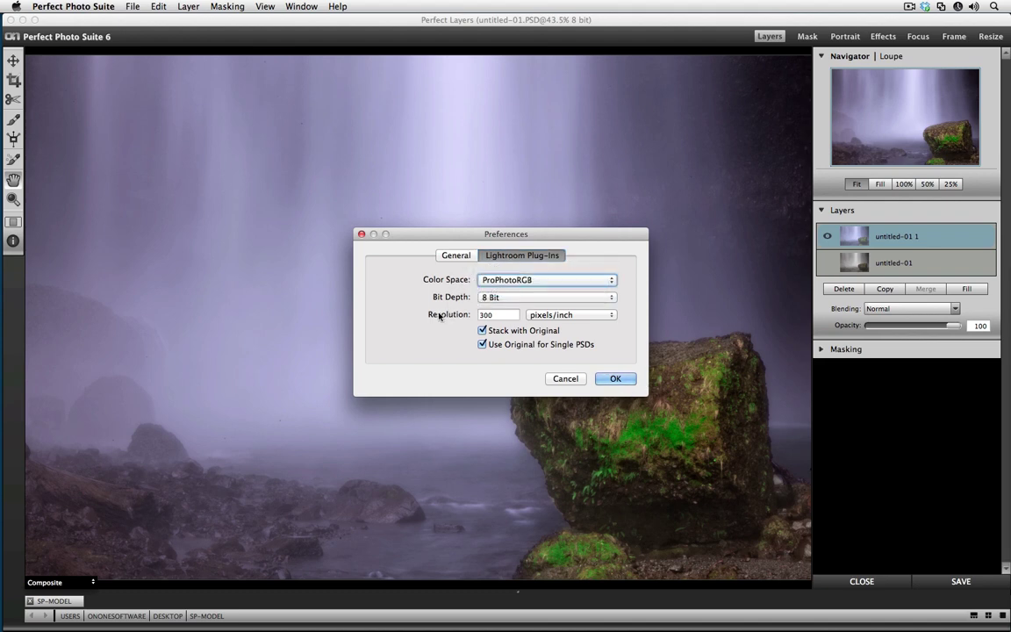
{"action": "left_click", "coordinate": [485, 297]}
{"action": "left_click", "coordinate": [487, 304]}
{"action": "key", "text": "space"}
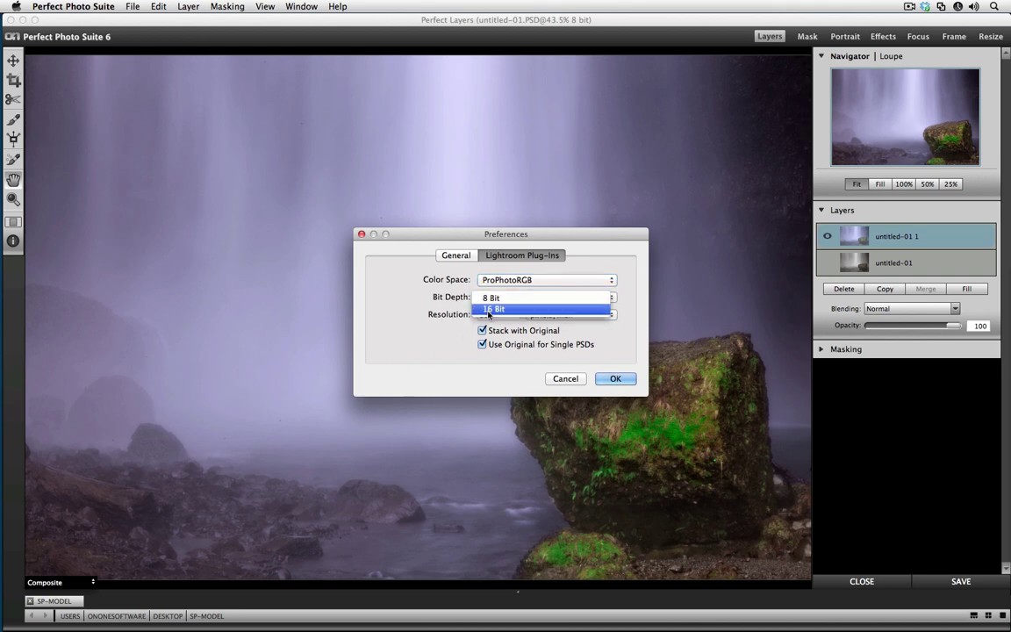
{"action": "left_click", "coordinate": [441, 286]}
{"action": "left_click", "coordinate": [446, 256]}
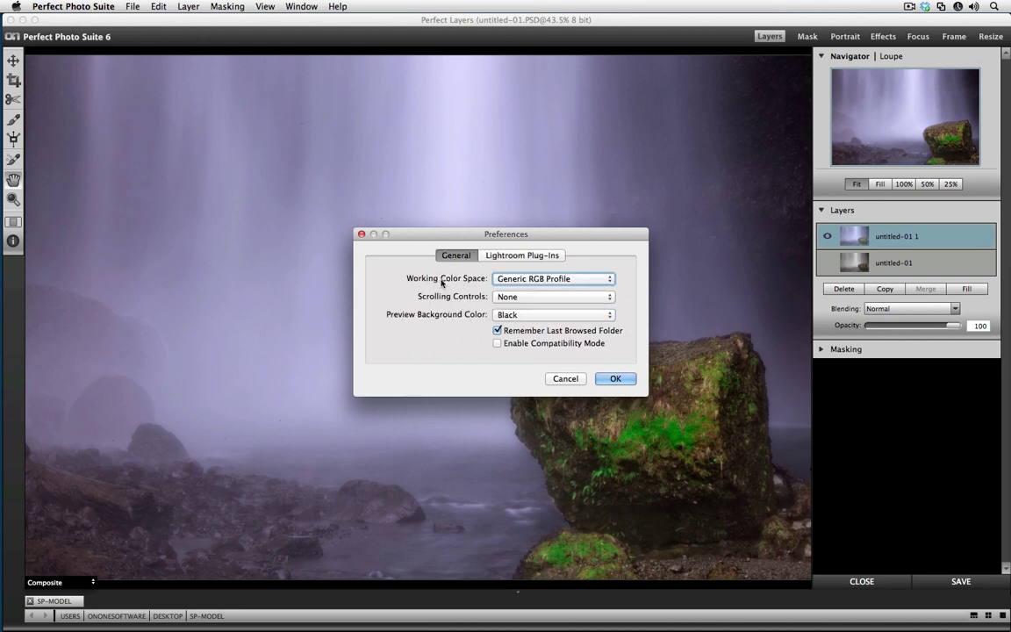
Set the General working color space to ProPhoto RGB and confirm the preferences
{"action": "left_click", "coordinate": [525, 280]}
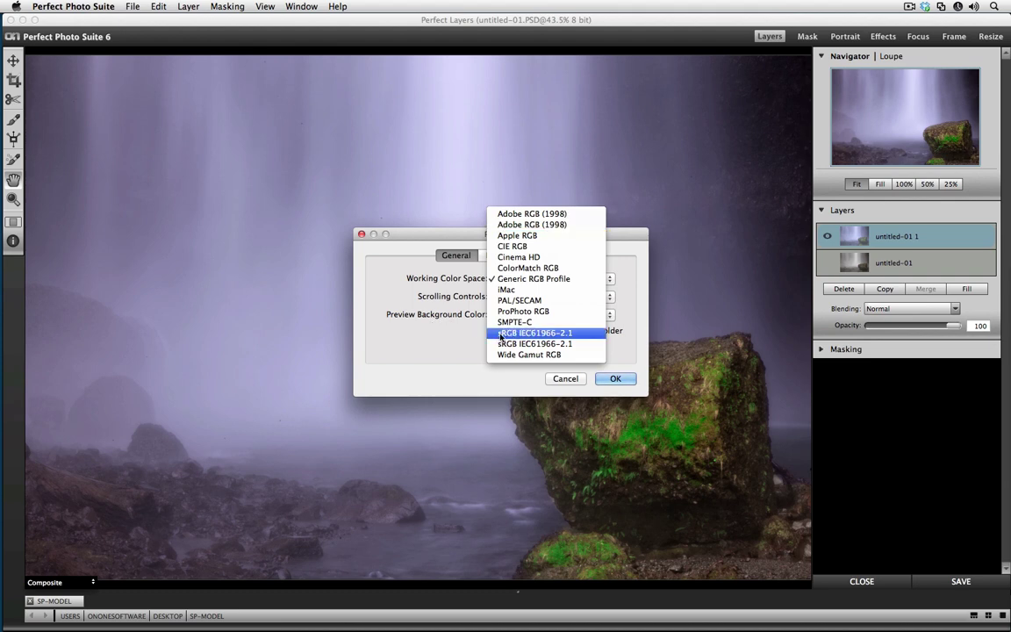
{"action": "left_click", "coordinate": [413, 312]}
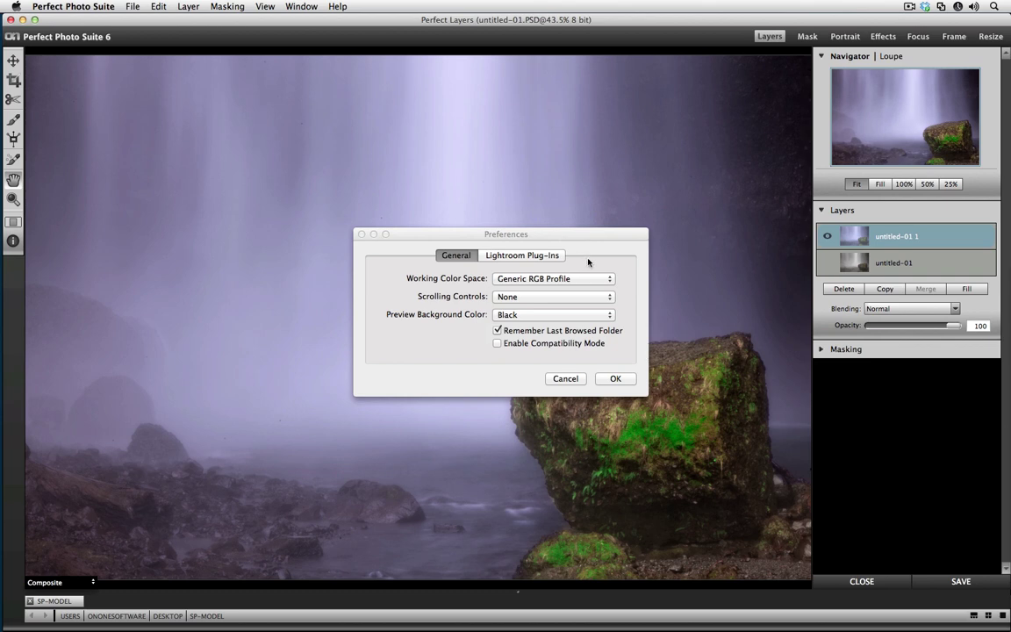
{"action": "left_click", "coordinate": [501, 281]}
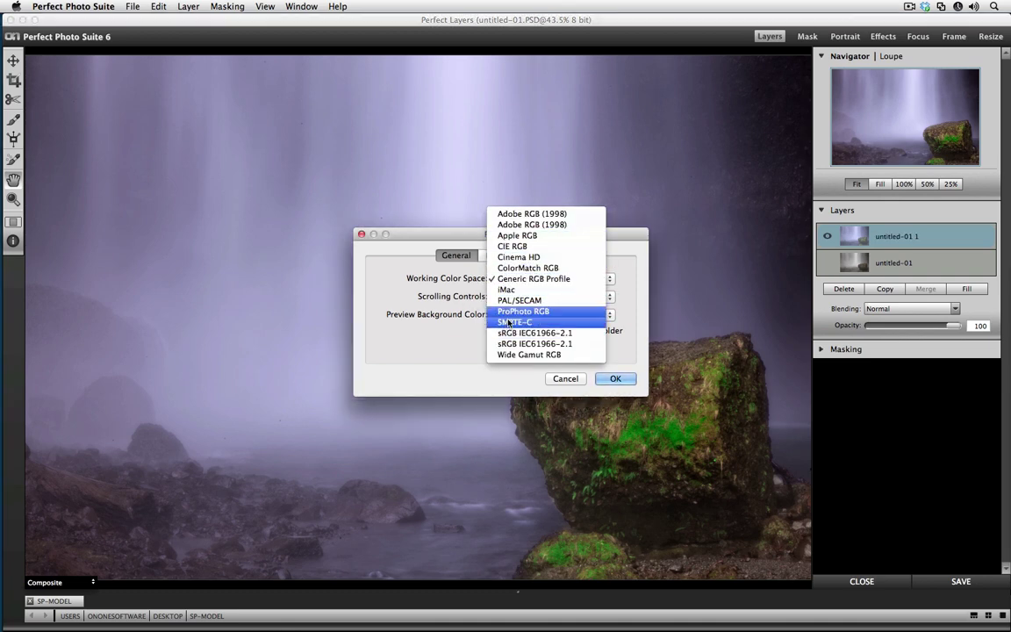
{"action": "left_click", "coordinate": [509, 323]}
{"action": "left_click", "coordinate": [501, 279]}
{"action": "left_click", "coordinate": [500, 277]}
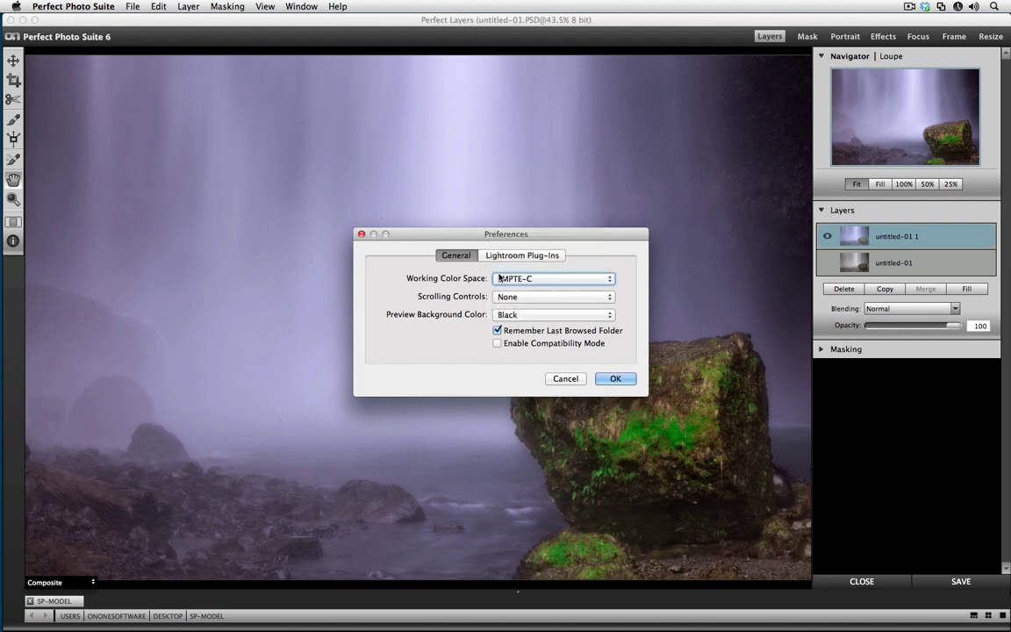
{"action": "left_click", "coordinate": [499, 278]}
{"action": "left_click", "coordinate": [502, 262]}
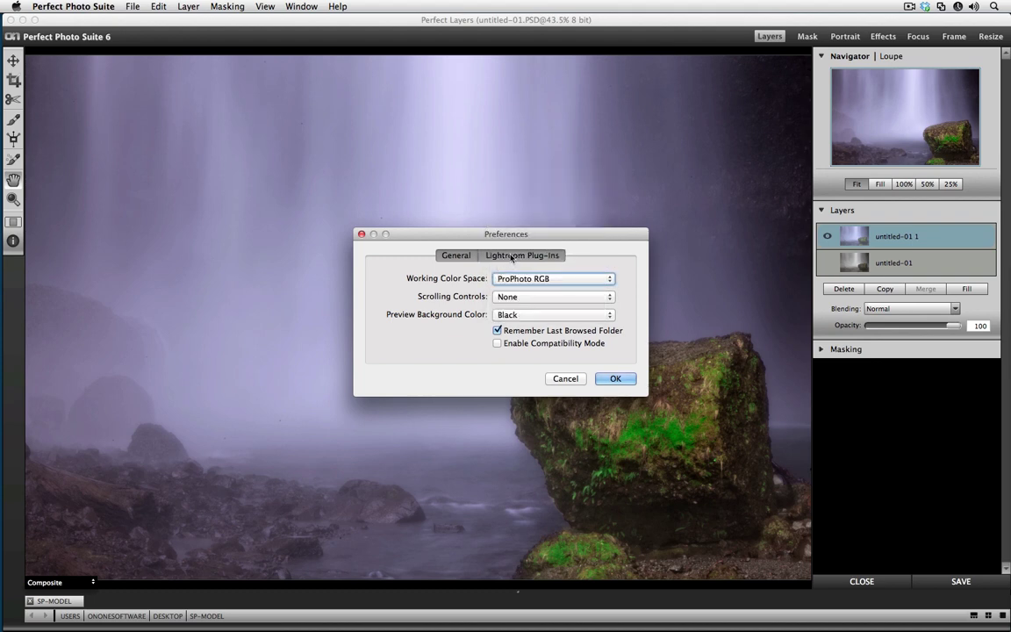
{"action": "left_click", "coordinate": [512, 256]}
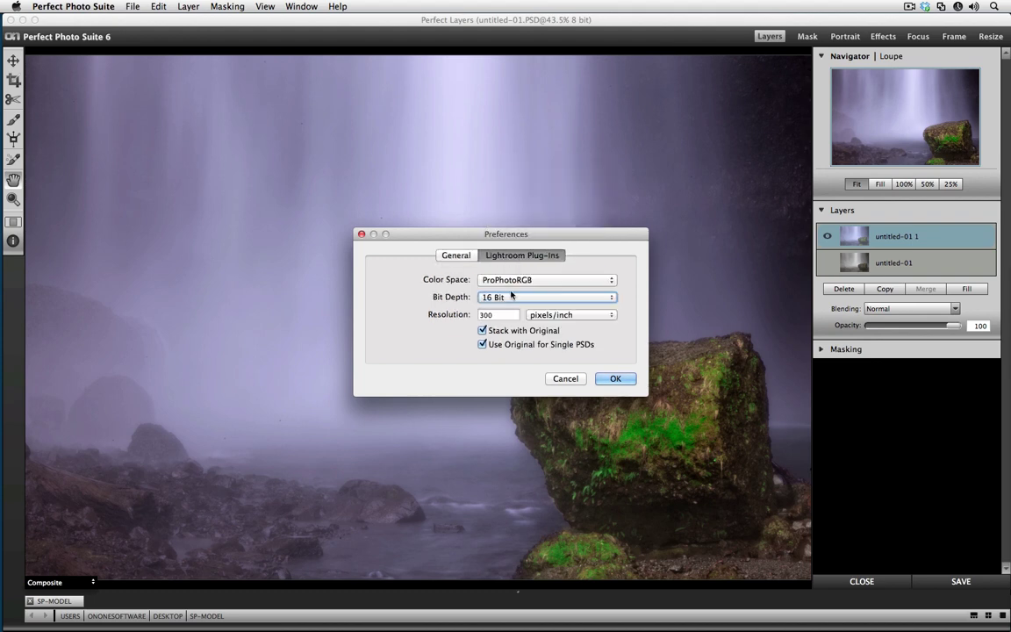
{"action": "left_click", "coordinate": [617, 379]}
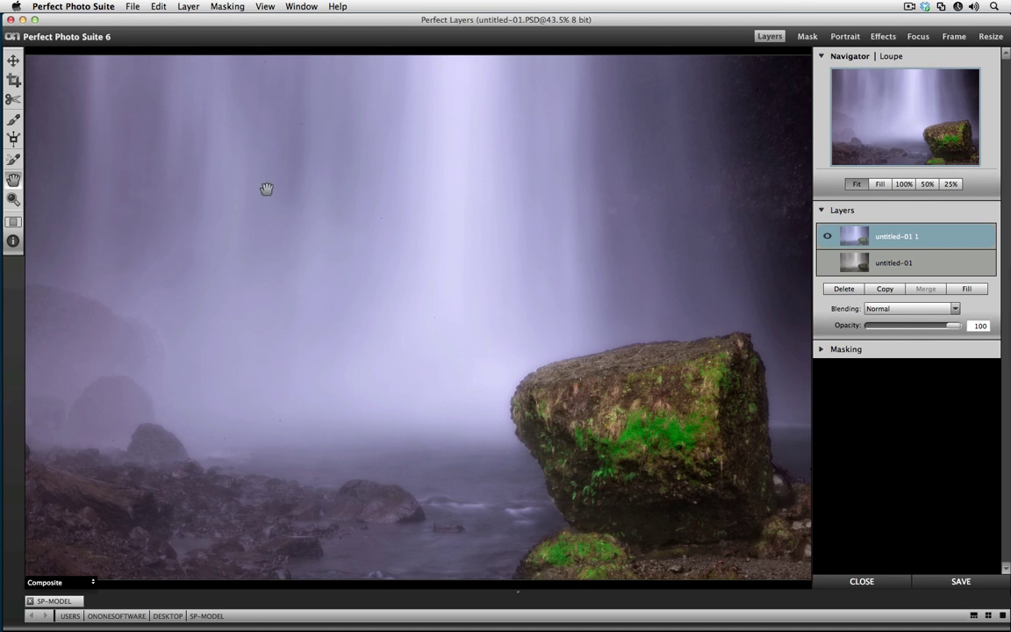
Hide and reshow the edited top layer to compare it with the grey original untitled-01
{"action": "left_click", "coordinate": [13, 159]}
{"action": "left_click", "coordinate": [826, 237]}
{"action": "left_click", "coordinate": [825, 237]}
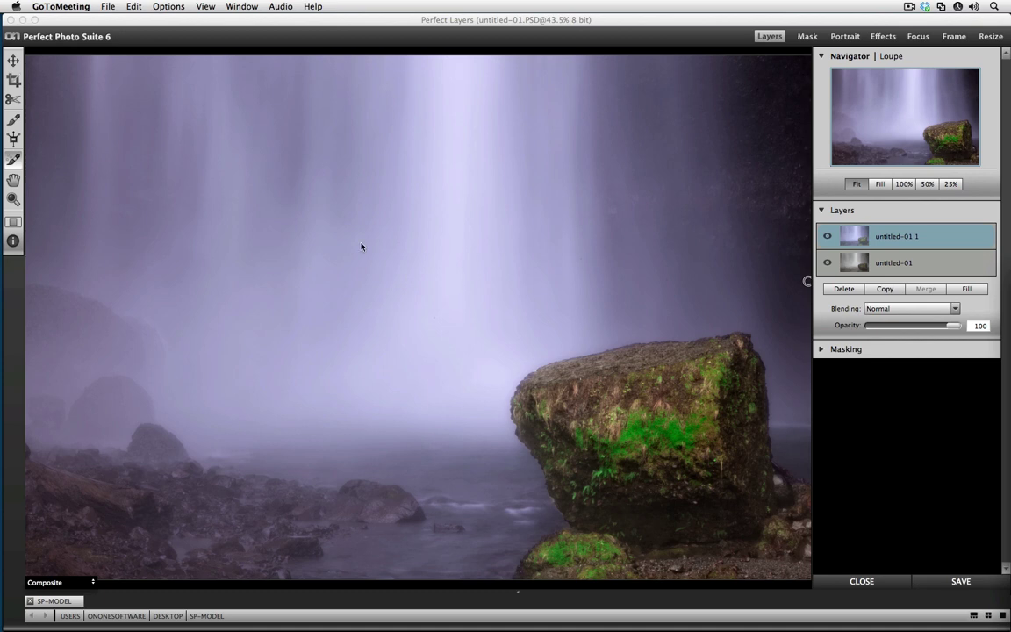
{"action": "left_click", "coordinate": [439, 323]}
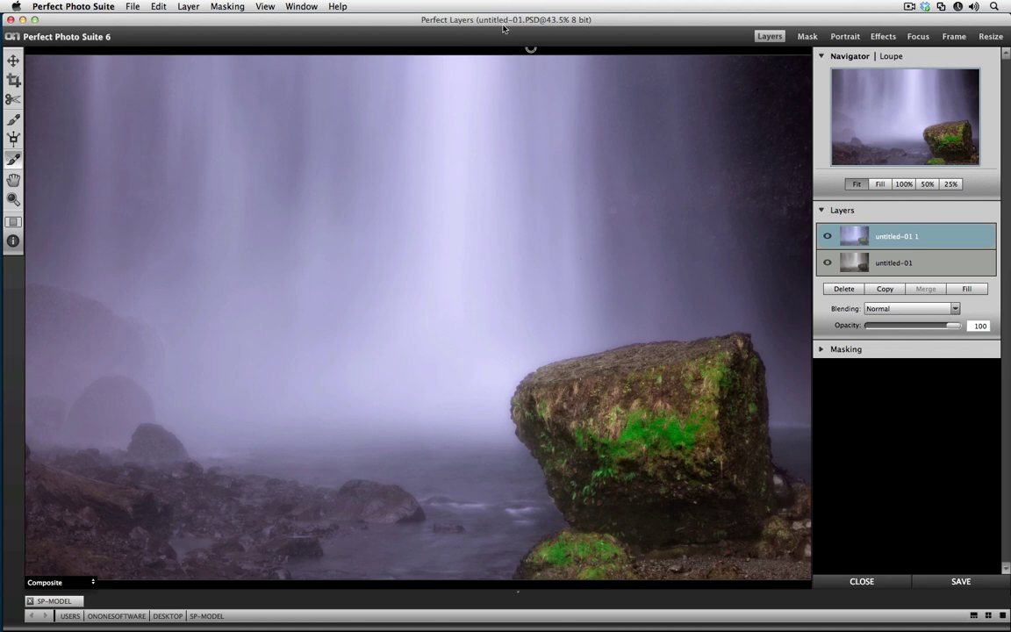
{"action": "left_click", "coordinate": [129, 7]}
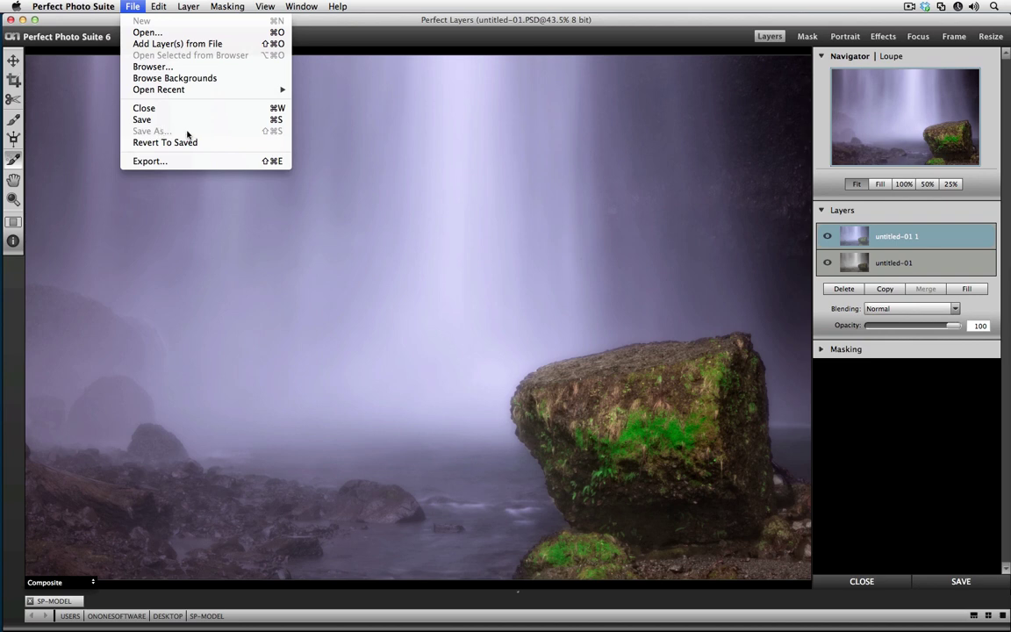
Save the edited document as untitled-01.PSD and close Perfect Photo Suite to return to Lightroom
{"action": "left_click", "coordinate": [230, 175]}
{"action": "left_click", "coordinate": [132, 6]}
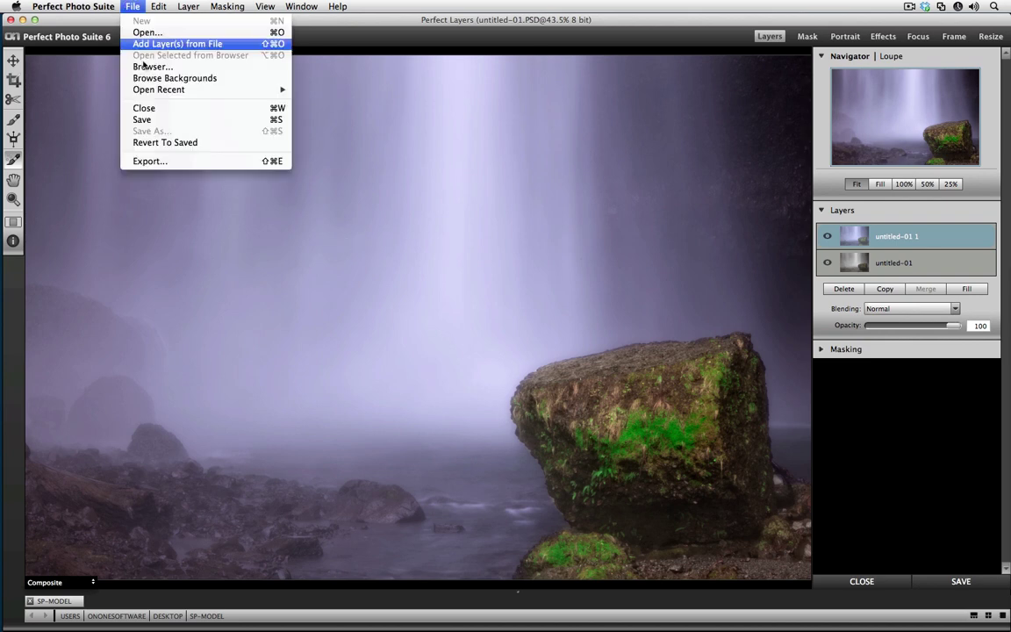
{"action": "left_click", "coordinate": [275, 220]}
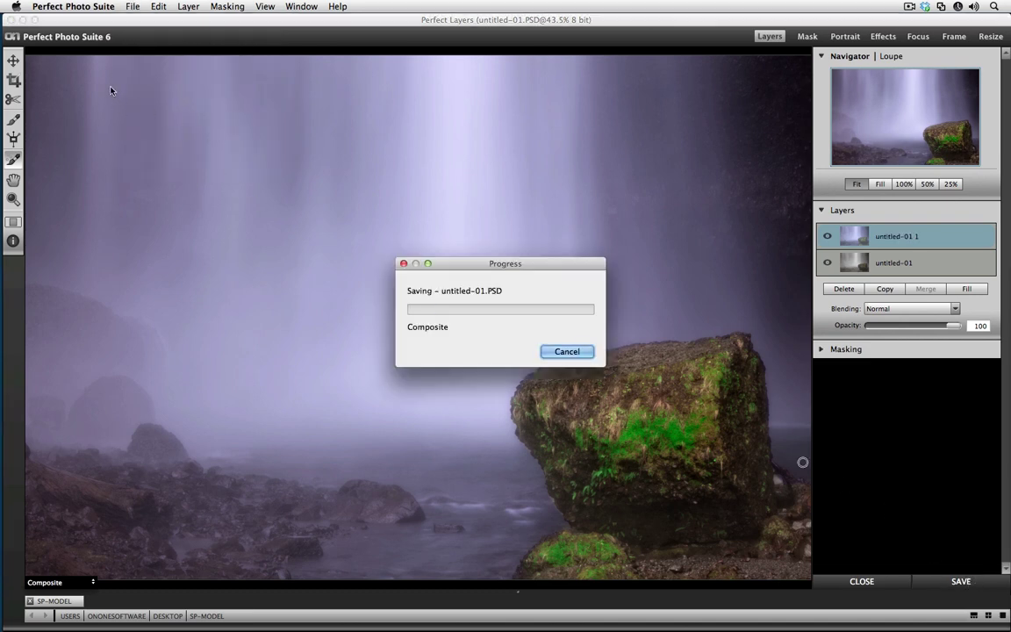
{"action": "left_click", "coordinate": [11, 19]}
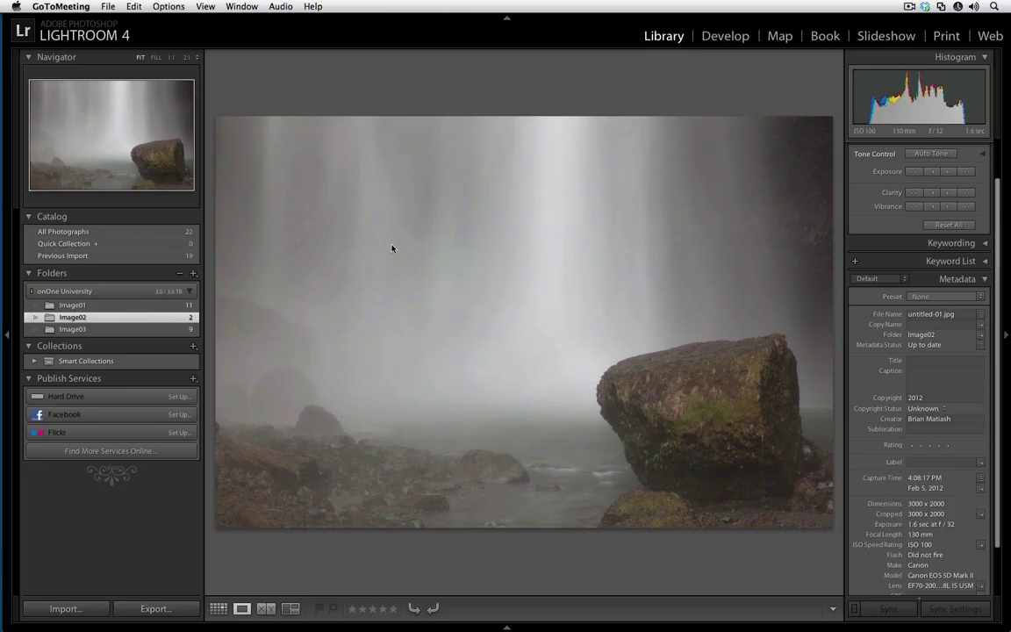
Switch Lightroom to Grid view and open the untitled-01.PSD thumbnail full size
{"action": "left_click", "coordinate": [391, 112]}
{"action": "key", "text": "g"}
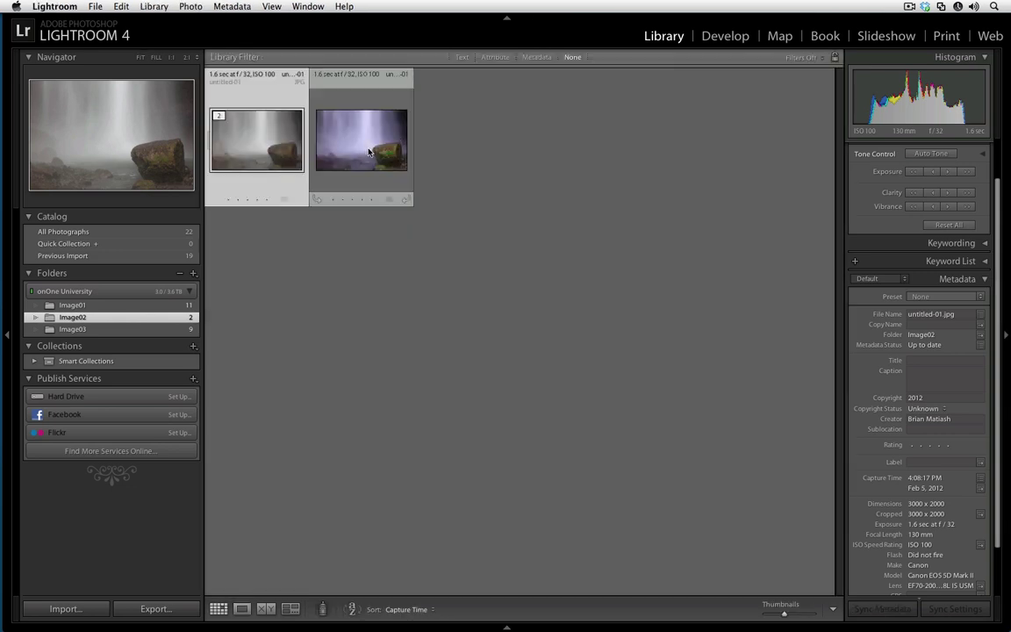
{"action": "double_click", "coordinate": [382, 153]}
Browse the Photo and Library menus, start Rename Photo, then cancel without renaming
{"action": "left_click", "coordinate": [182, 5]}
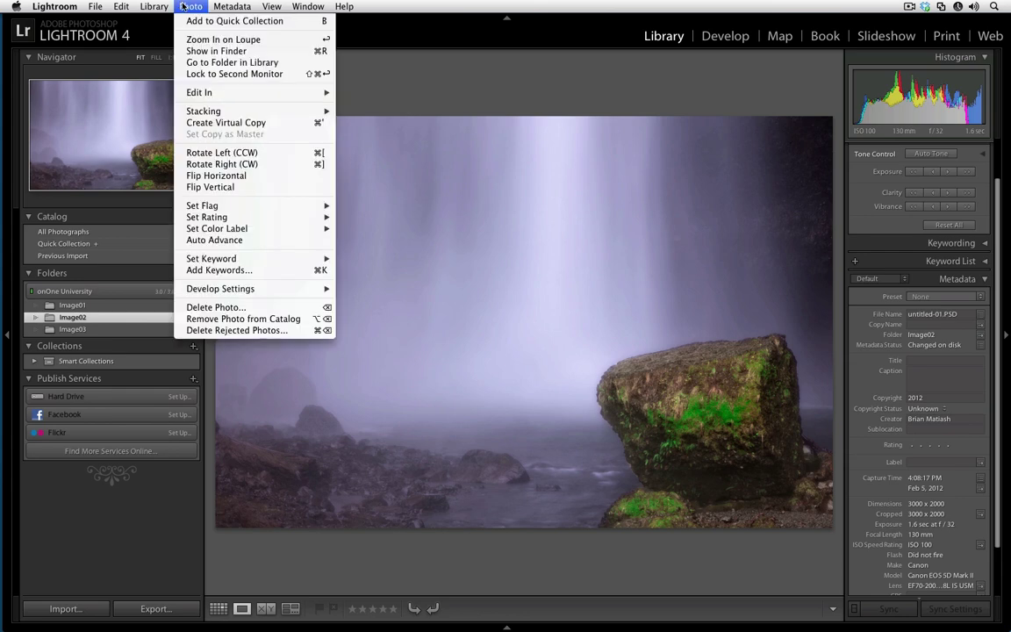
{"action": "mouse_move", "coordinate": [235, 231]}
{"action": "mouse_move", "coordinate": [163, 5]}
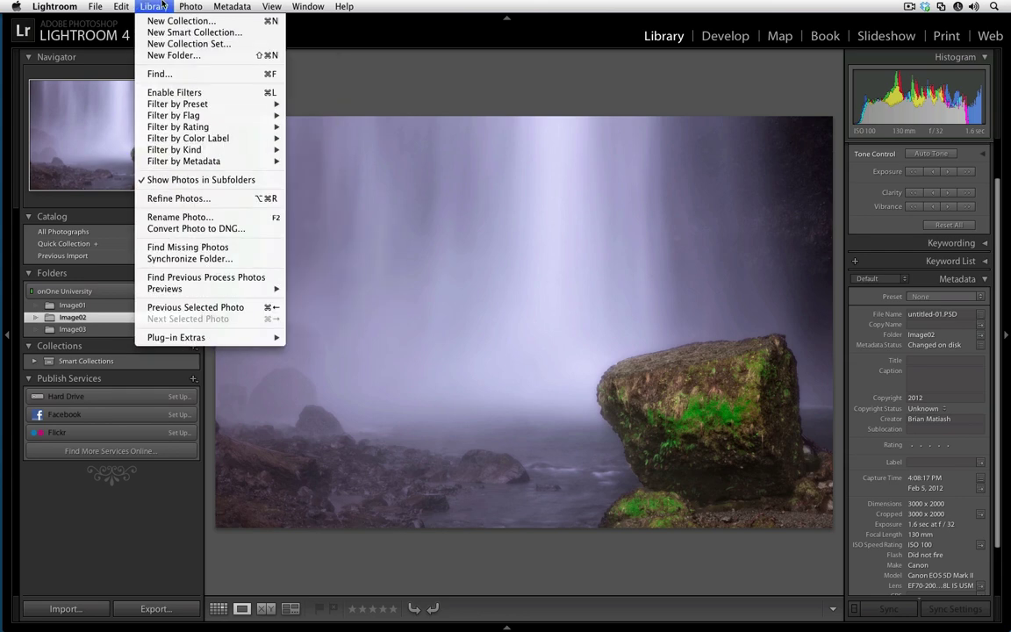
{"action": "left_click", "coordinate": [211, 216]}
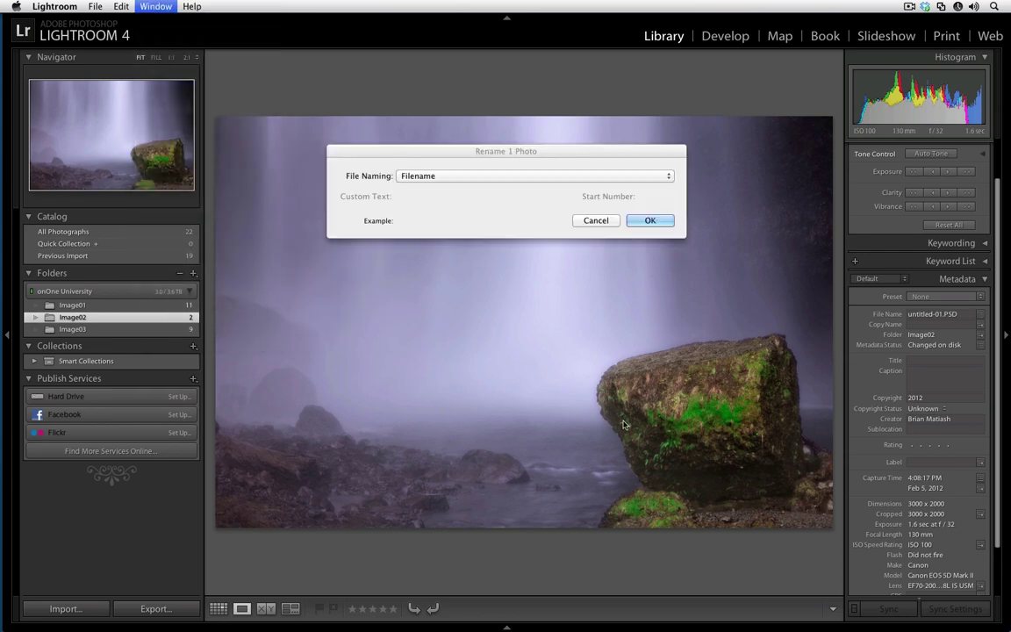
{"action": "left_click", "coordinate": [596, 220]}
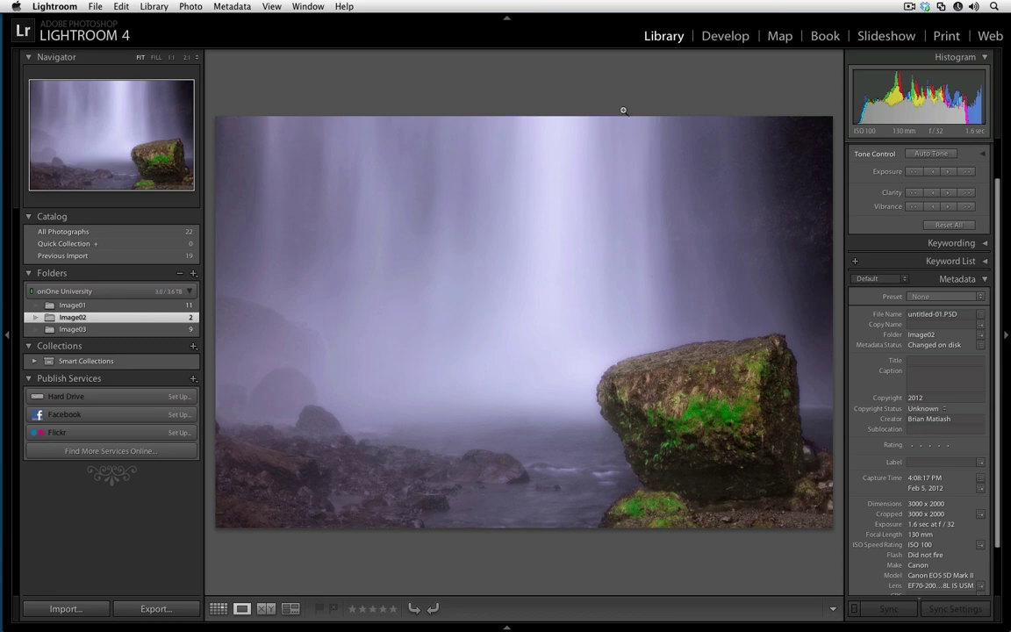
In Develop, set up a Graduated Filter with Exposure -0.30, Saturation 12 and Temp -3
{"action": "left_click", "coordinate": [728, 36]}
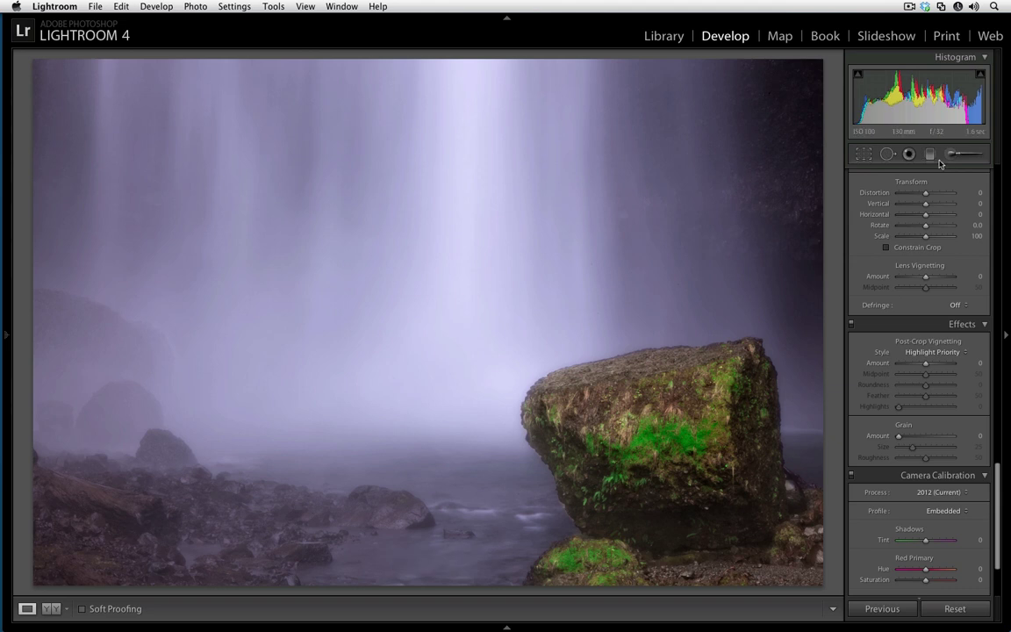
{"action": "left_click", "coordinate": [930, 154]}
{"action": "left_click", "coordinate": [910, 193]}
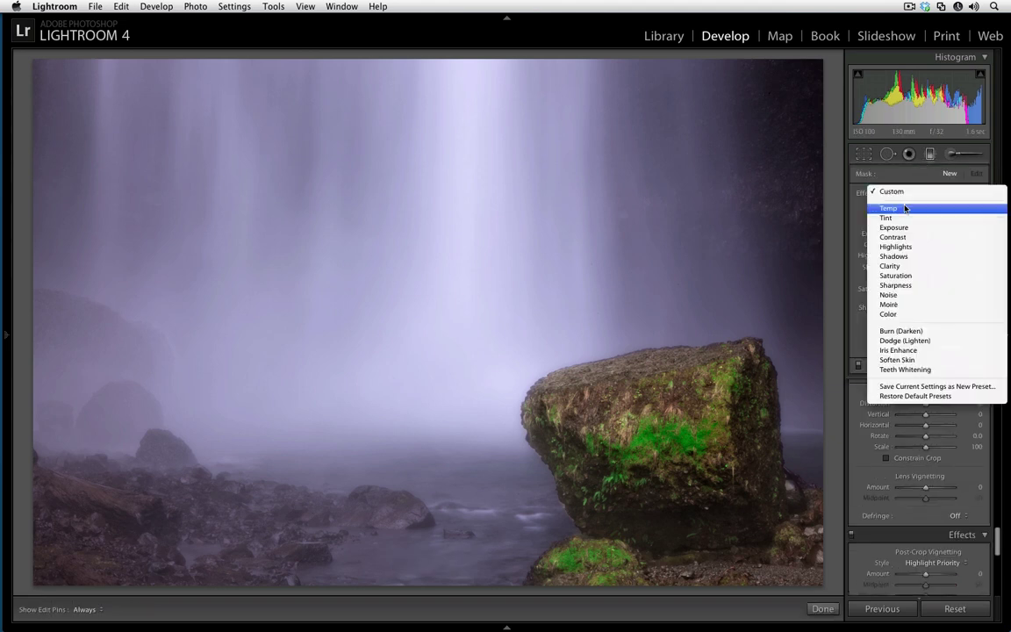
{"action": "left_click", "coordinate": [922, 229]}
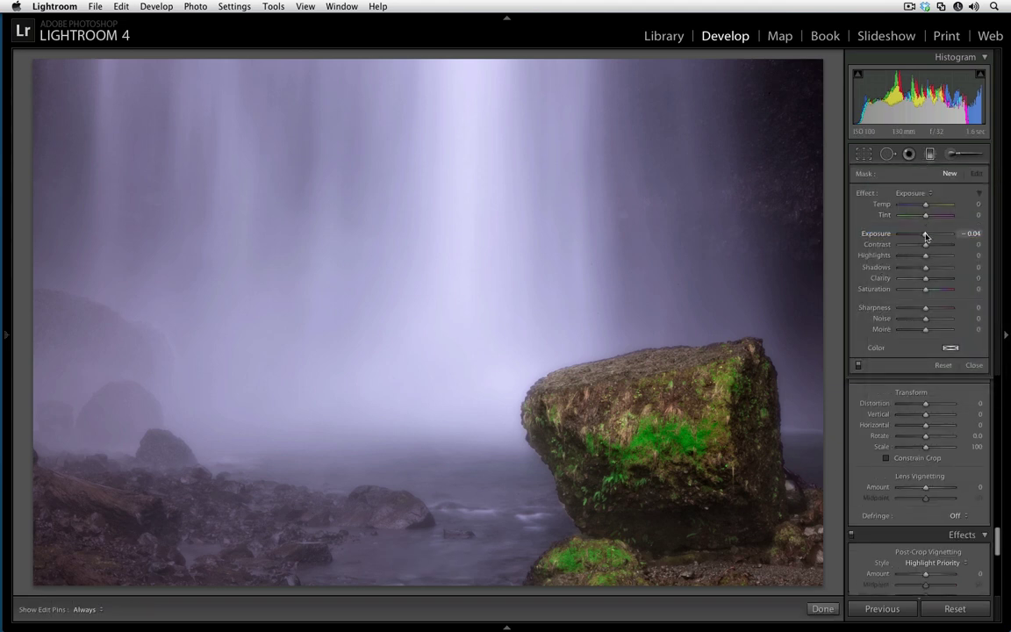
{"action": "left_click_drag", "start_coordinate": [925, 232], "coordinate": [921, 233]}
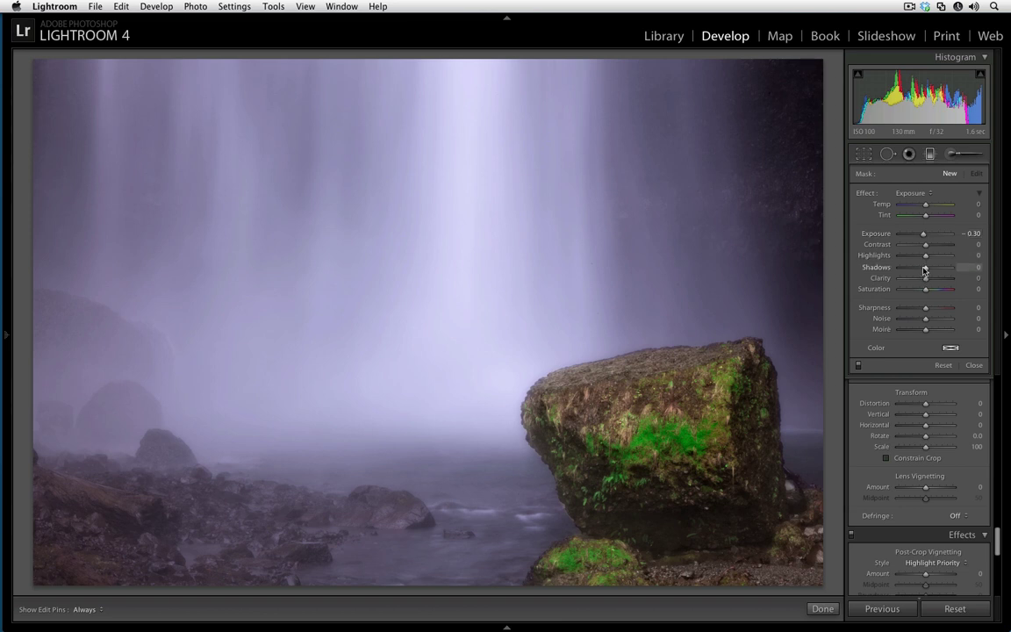
{"action": "left_click_drag", "start_coordinate": [925, 291], "coordinate": [930, 294]}
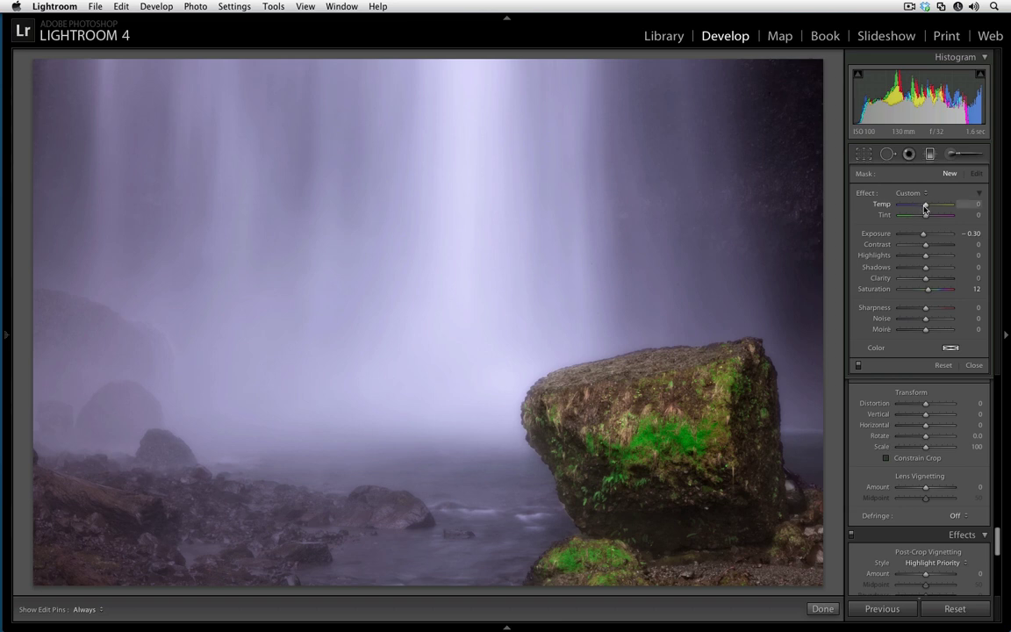
{"action": "left_click_drag", "start_coordinate": [924, 209], "coordinate": [924, 208]}
Drag the graduated filter from the photo's top down toward the middle and finish it
{"action": "left_click_drag", "start_coordinate": [395, 56], "coordinate": [443, 87]}
{"action": "left_click_drag", "start_coordinate": [448, 157], "coordinate": [422, 552]}
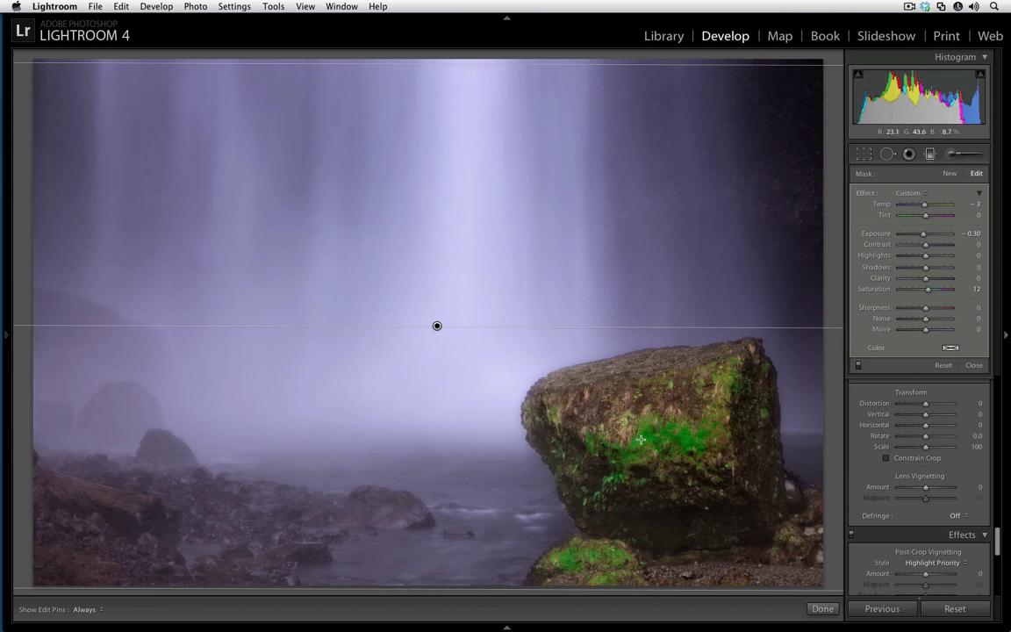
{"action": "left_click", "coordinate": [930, 154]}
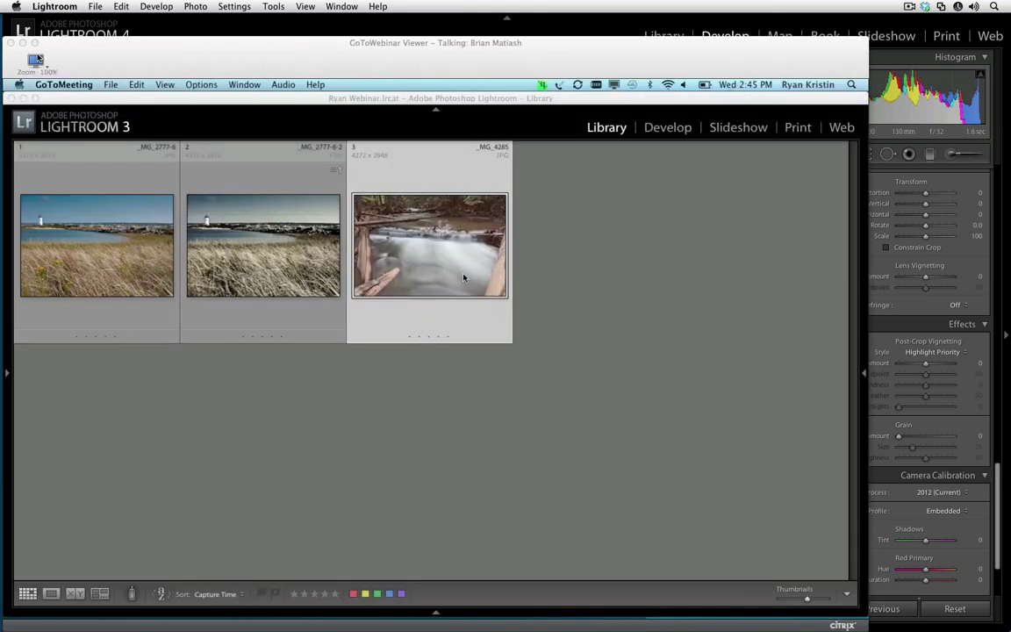
Switch the GoToWebinar viewer to Full Screen and select the river photo thumbnail
{"action": "left_click", "coordinate": [36, 61]}
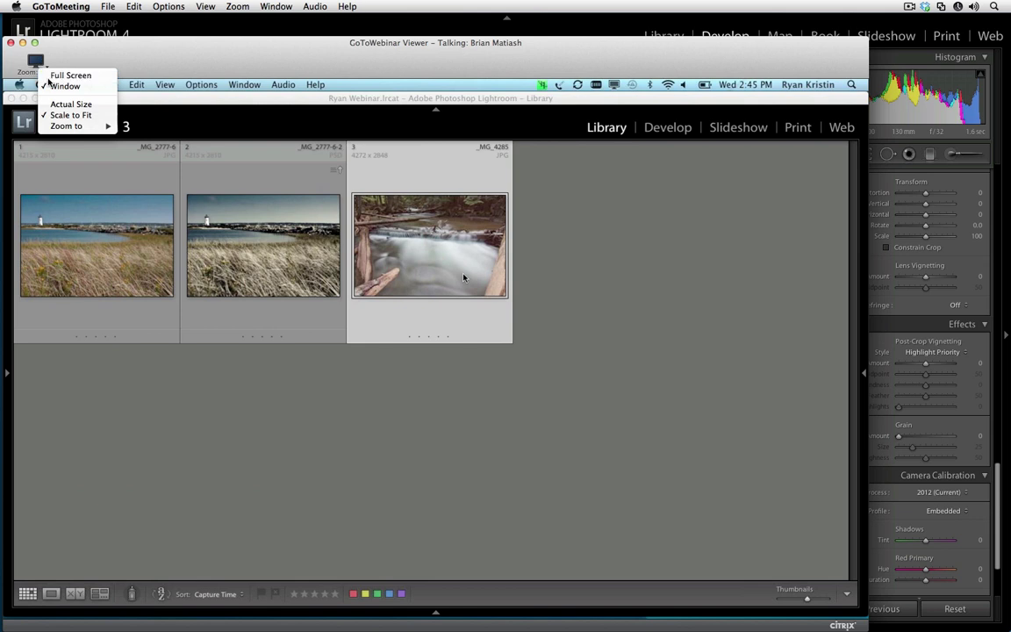
{"action": "left_click", "coordinate": [70, 75]}
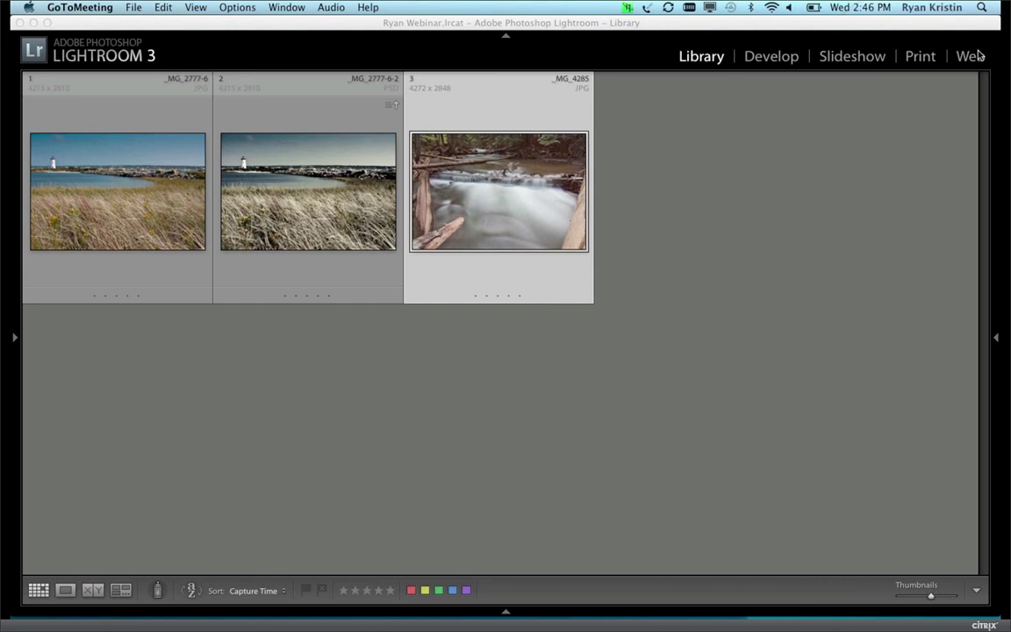
{"action": "left_click", "coordinate": [502, 207]}
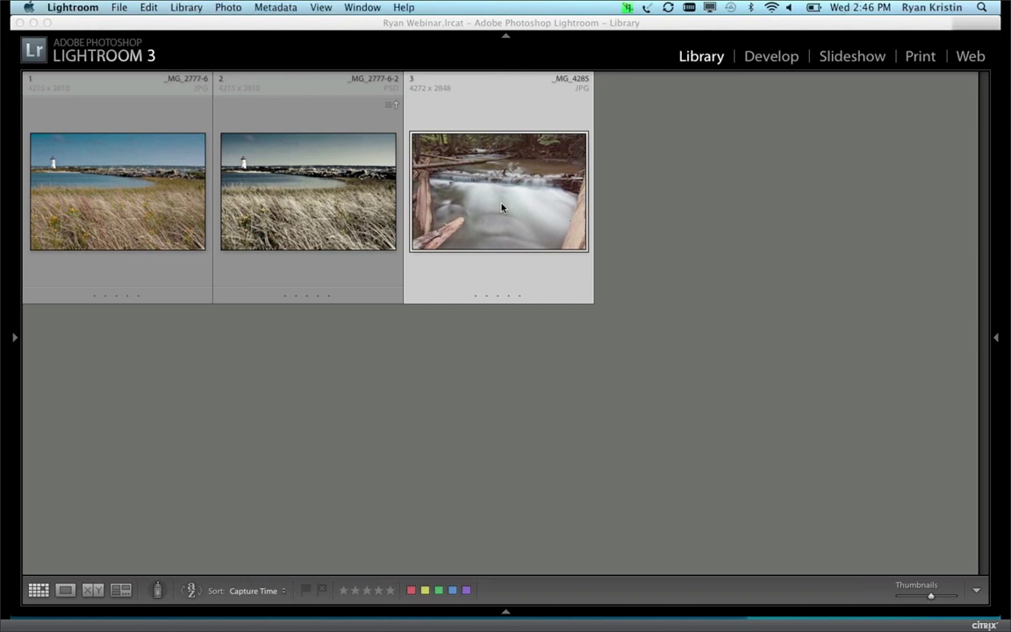
{"action": "double_click", "coordinate": [478, 209]}
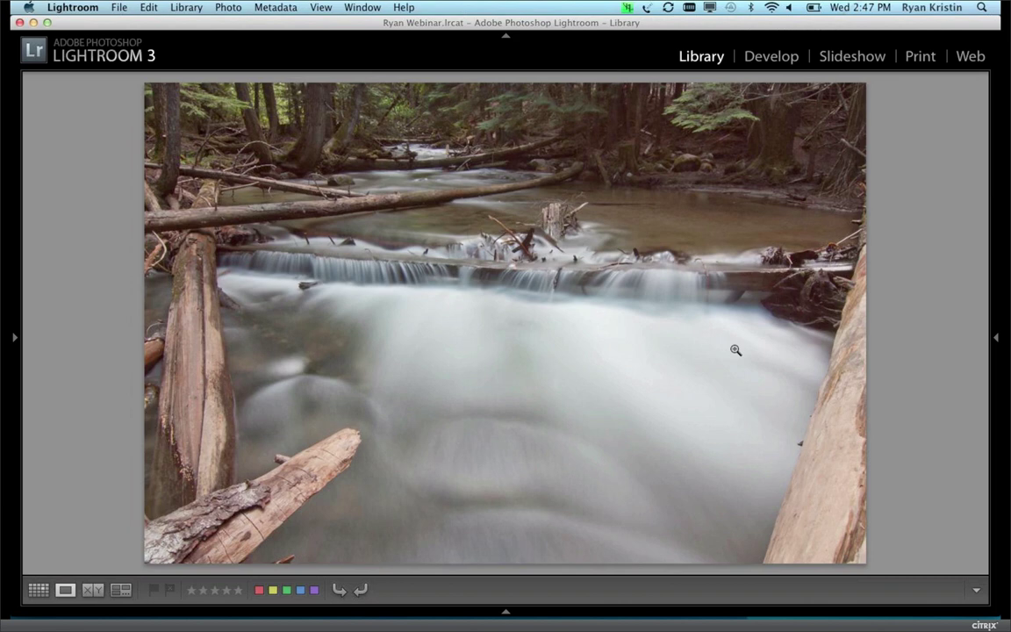
{"action": "key", "text": "g"}
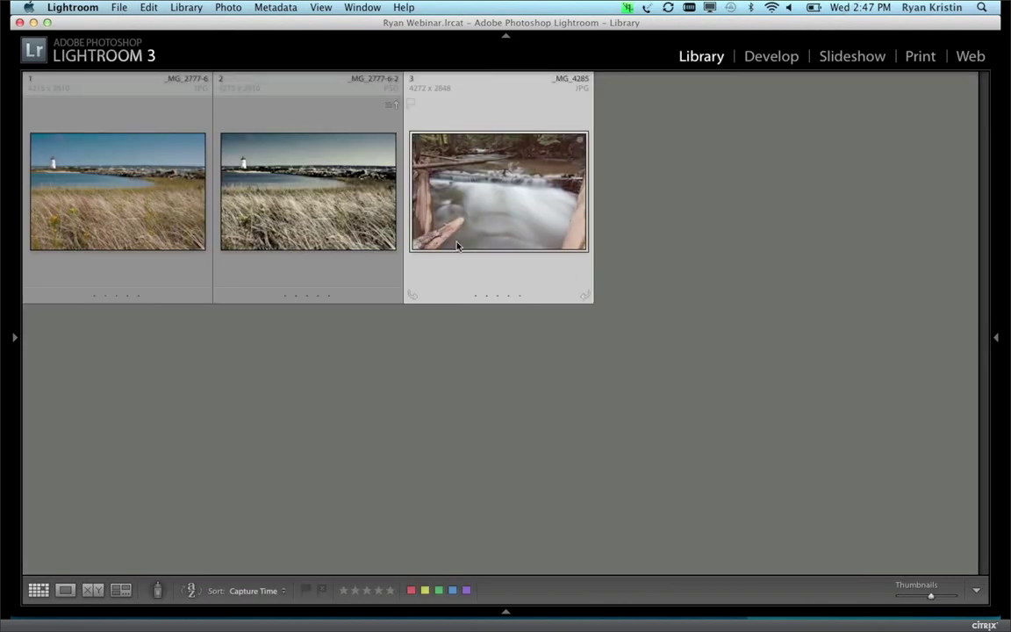
{"action": "left_click", "coordinate": [120, 7]}
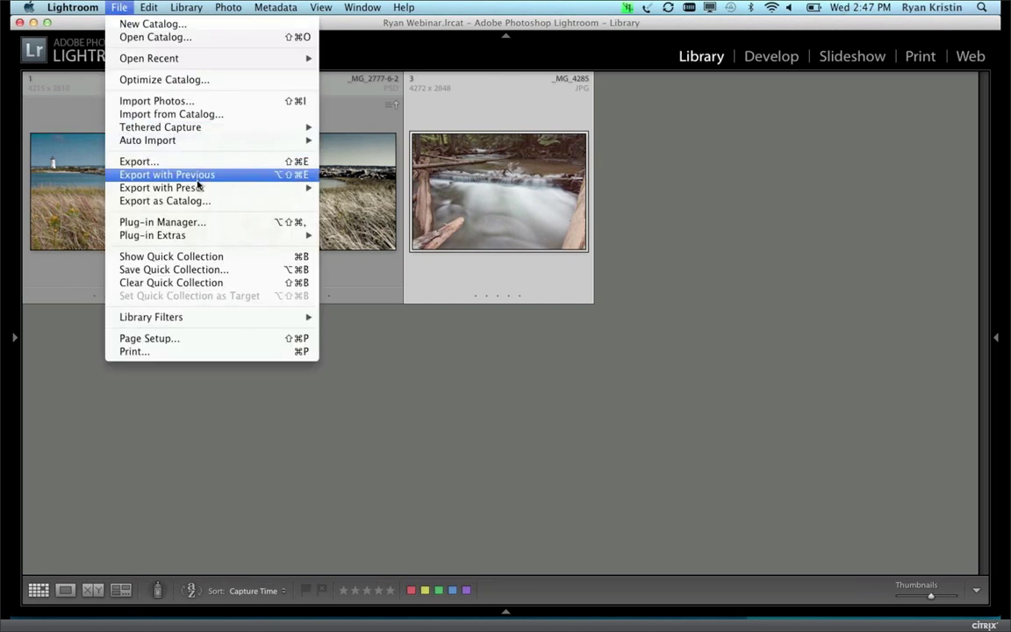
Send the _MG_4285 waterfall photo to Perfect Photo Suite through File > Plug-in Extras
{"action": "mouse_move", "coordinate": [199, 187]}
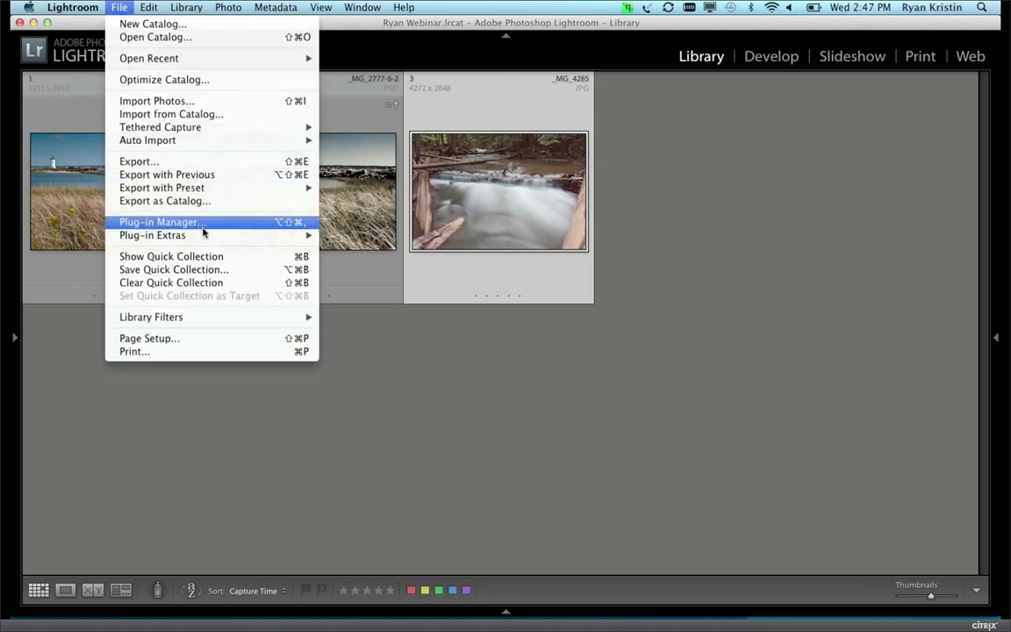
{"action": "mouse_move", "coordinate": [203, 235]}
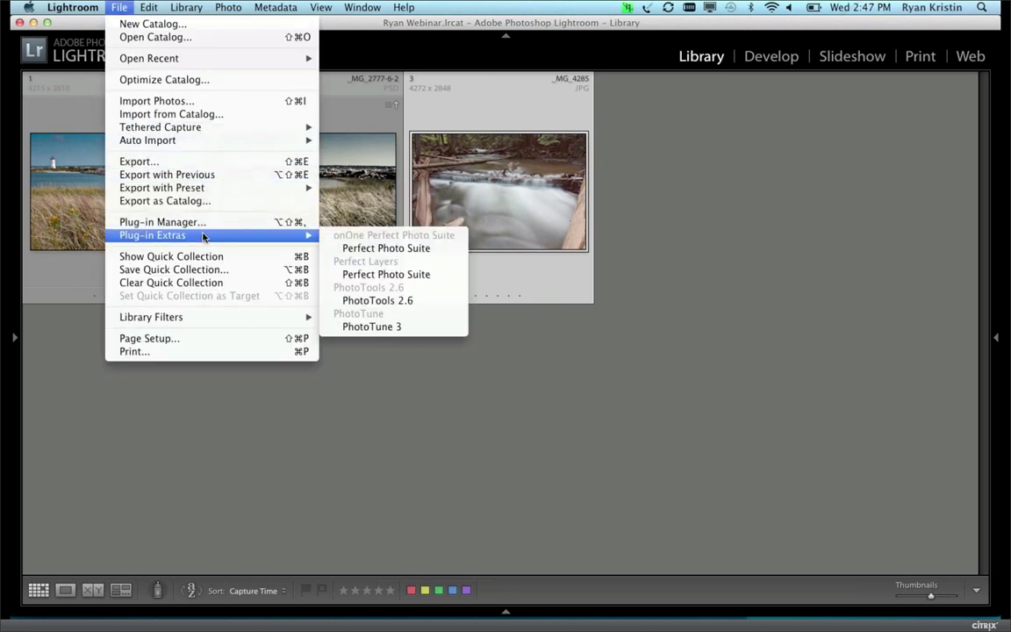
{"action": "left_click", "coordinate": [388, 249]}
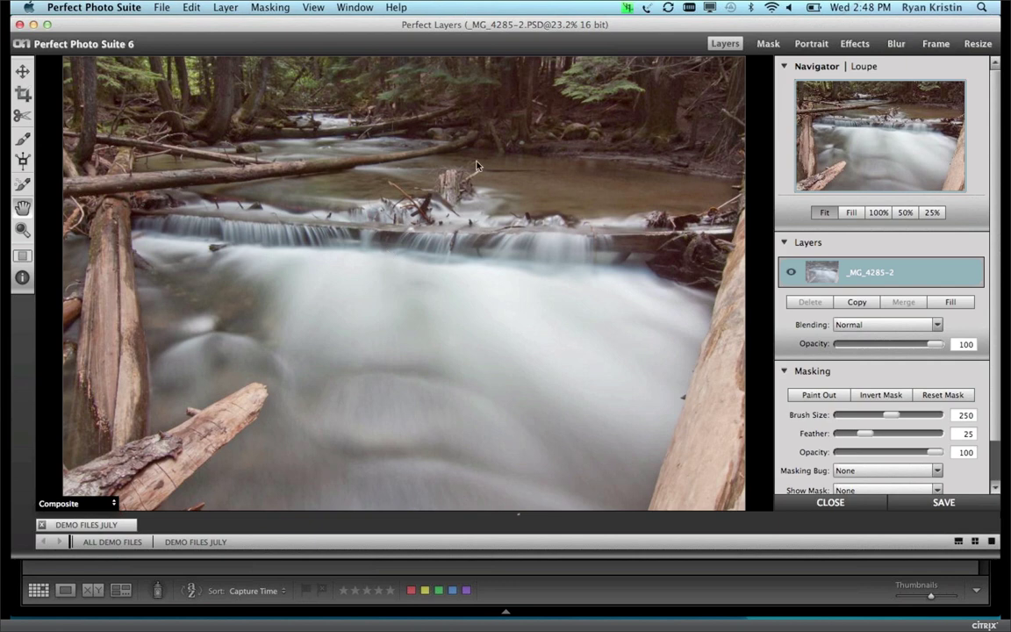
Move the _MG_4285-2 photo into Perfect Effects and apply a Tone Enhancer effect layer
{"action": "left_click", "coordinate": [864, 47]}
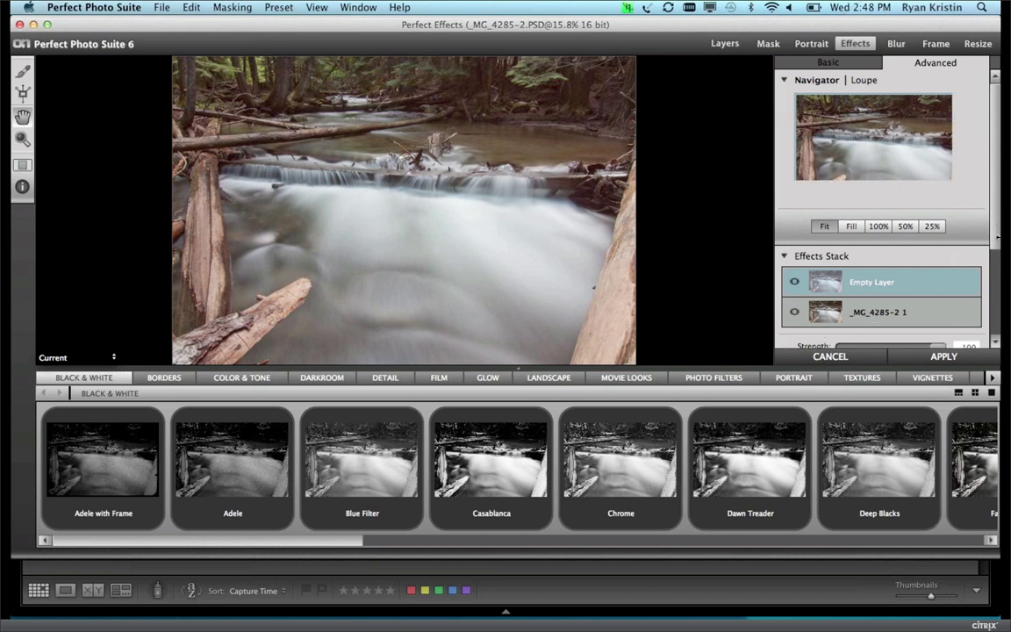
{"action": "left_click_drag", "start_coordinate": [998, 222], "coordinate": [997, 308]}
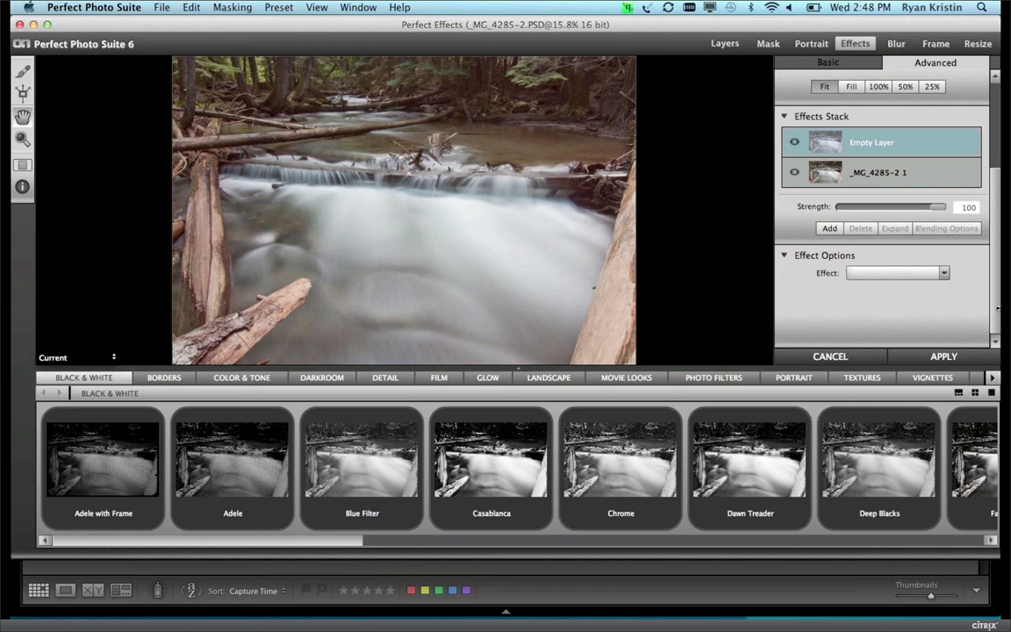
{"action": "left_click", "coordinate": [900, 274]}
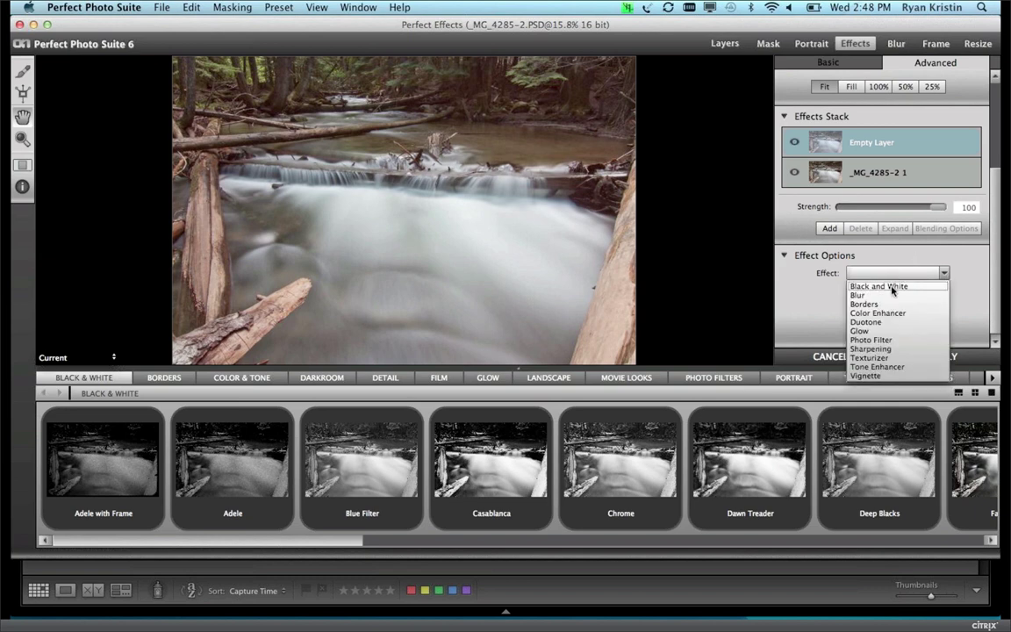
{"action": "left_click", "coordinate": [899, 367]}
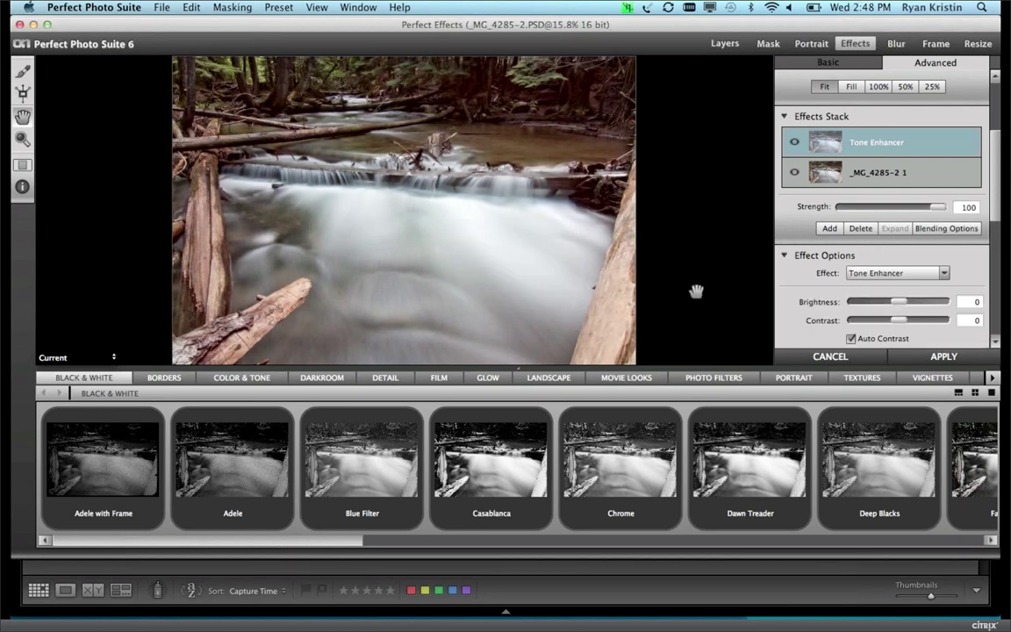
{"action": "scroll", "coordinate": [816, 279], "scroll_direction": "down", "scroll_amount": 5}
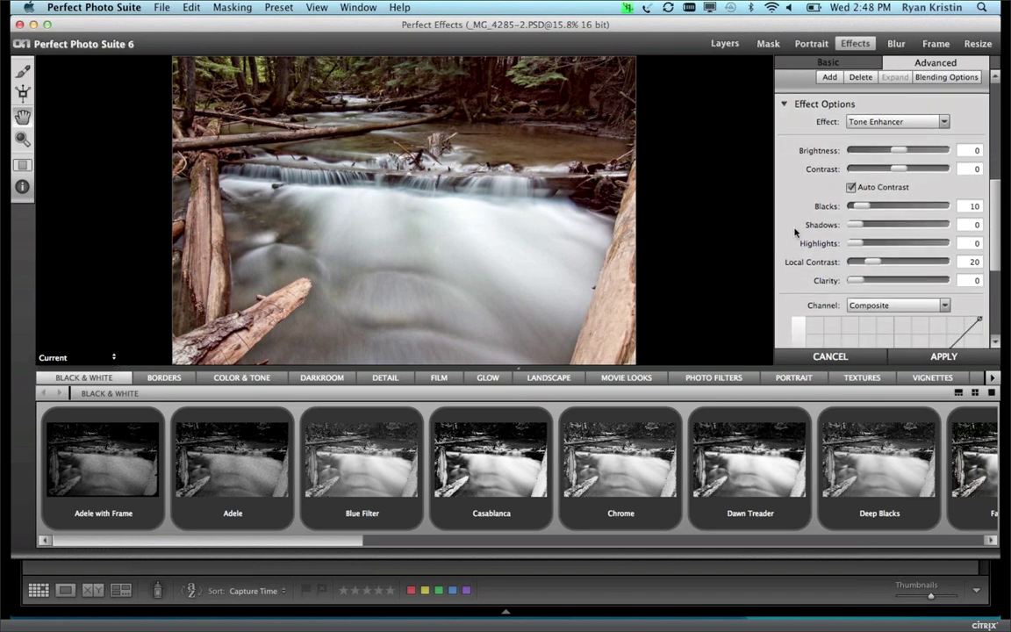
{"action": "scroll", "coordinate": [795, 232], "scroll_direction": "up", "scroll_amount": 6}
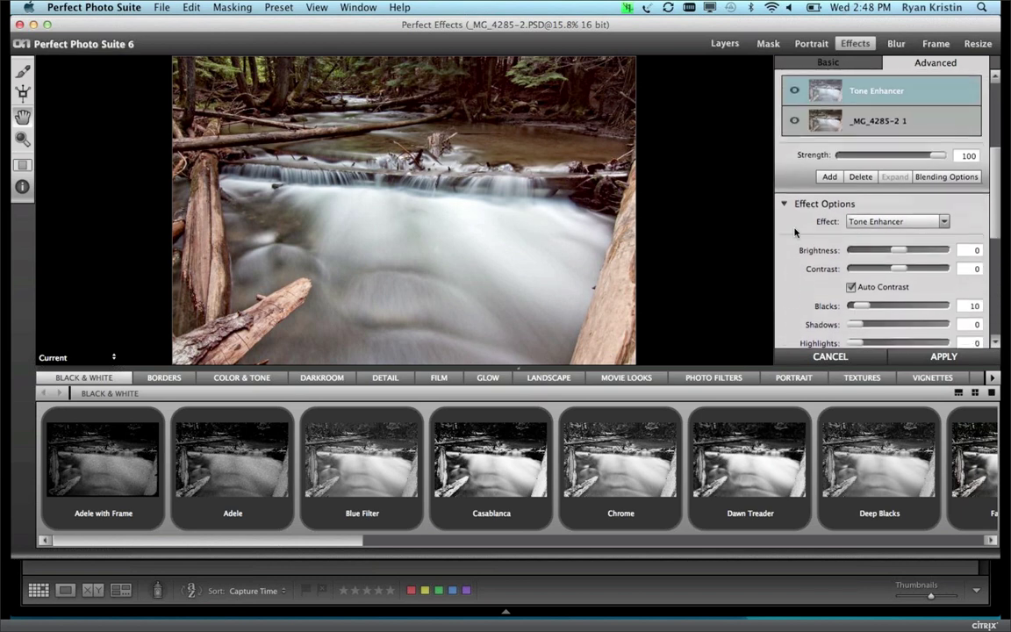
{"action": "scroll", "coordinate": [795, 232], "scroll_direction": "up", "scroll_amount": 3}
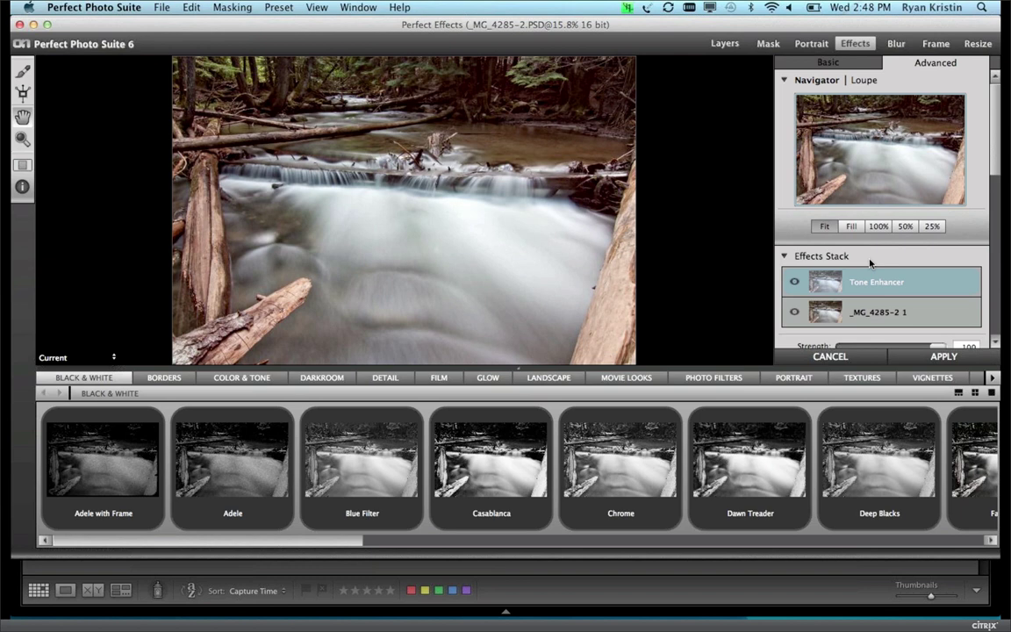
Browse the Photo Filters category of presets in Perfect Effects
{"action": "left_click", "coordinate": [706, 378]}
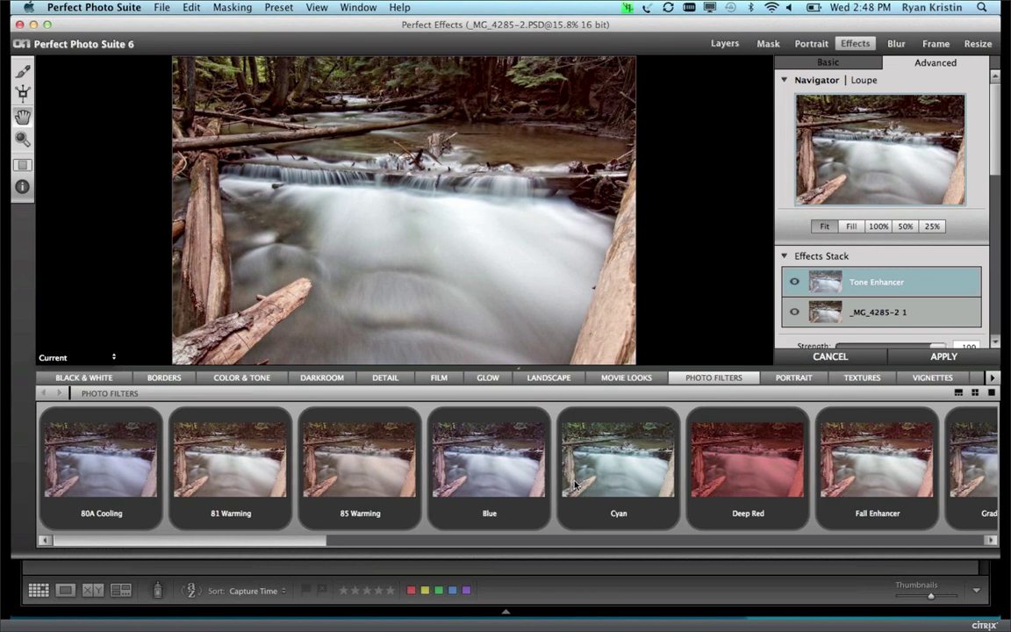
{"action": "scroll", "coordinate": [575, 485], "scroll_direction": "right", "scroll_amount": 3}
{"action": "scroll", "coordinate": [574, 484], "scroll_direction": "right", "scroll_amount": 7}
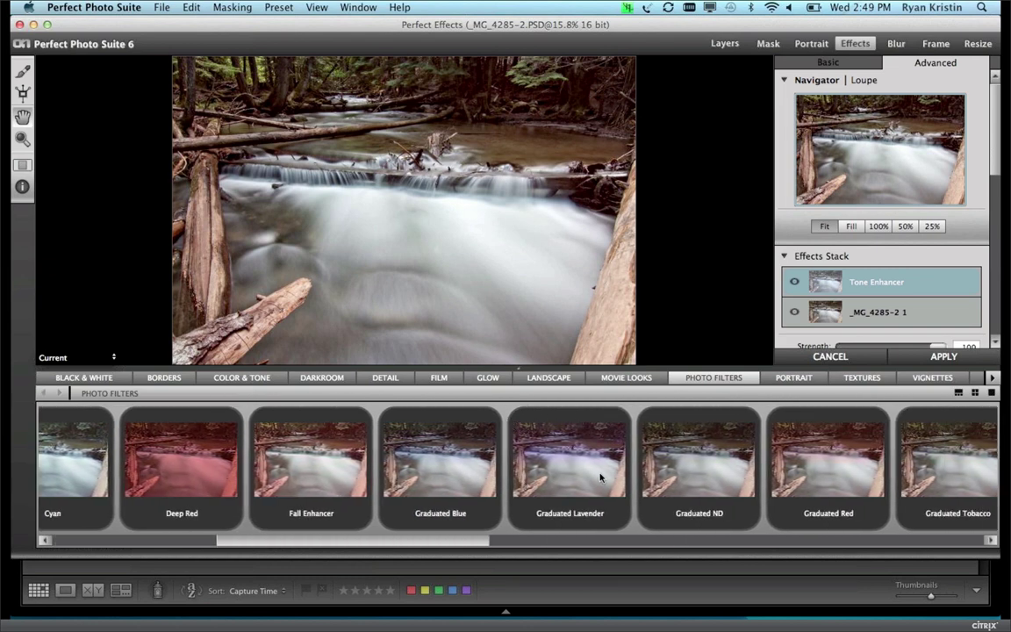
{"action": "scroll", "coordinate": [600, 477], "scroll_direction": "right", "scroll_amount": 6}
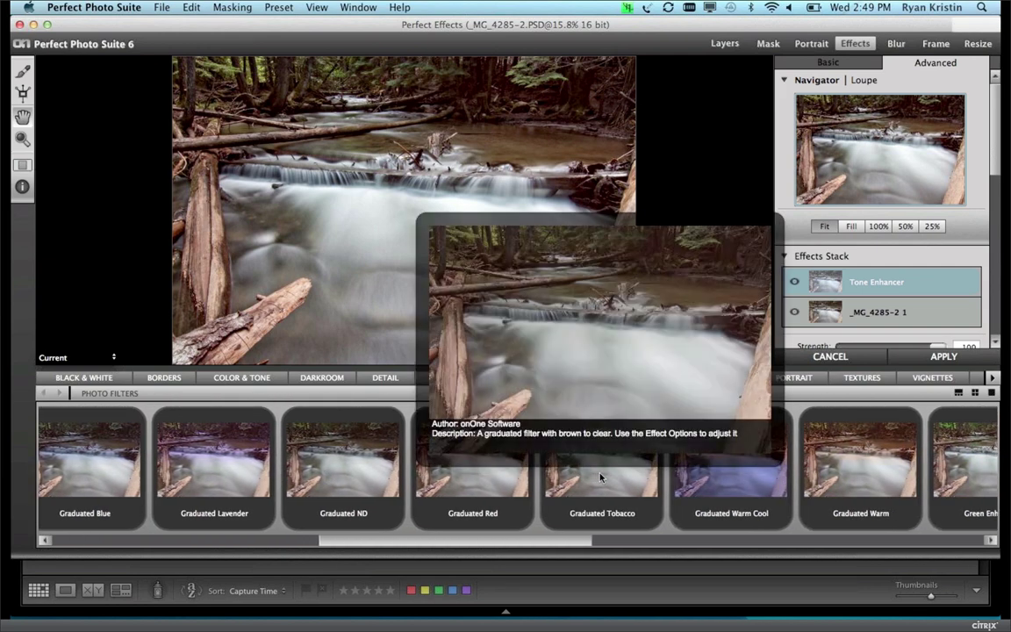
{"action": "scroll", "coordinate": [600, 477], "scroll_direction": "right", "scroll_amount": 5}
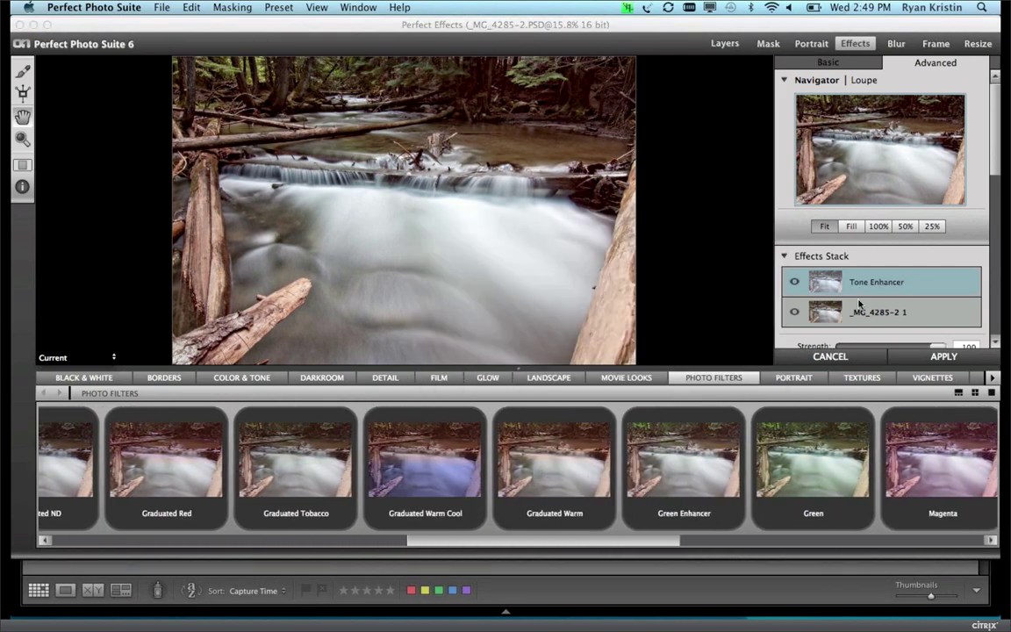
{"action": "scroll", "coordinate": [790, 290], "scroll_direction": "down", "scroll_amount": 3}
{"action": "scroll", "coordinate": [823, 320], "scroll_direction": "down", "scroll_amount": 1}
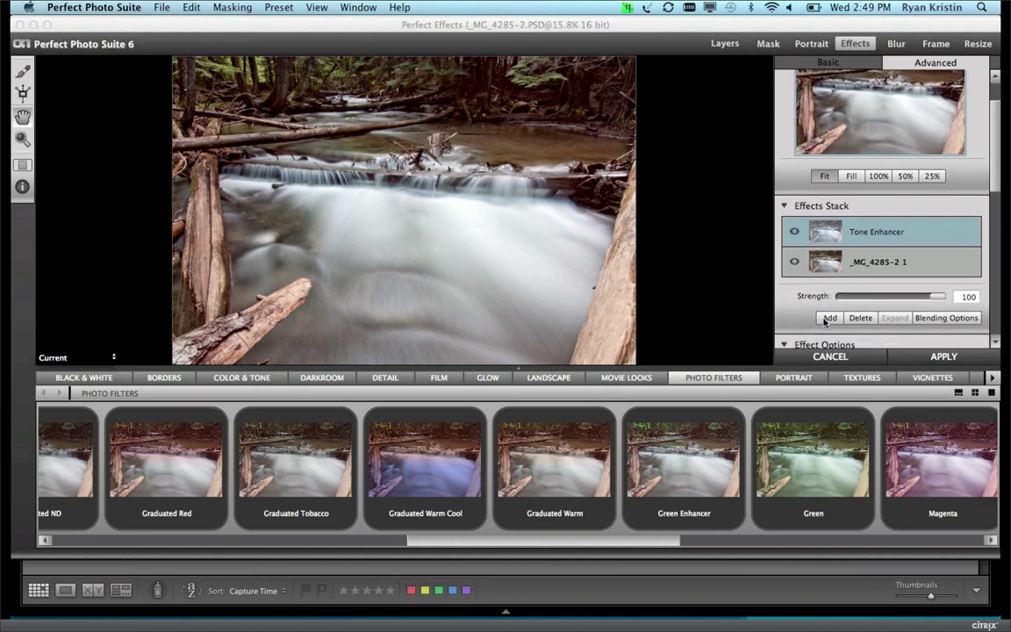
Add a new layer with the Green Enhancer preset and lower its Strength to 27
{"action": "left_click", "coordinate": [826, 319]}
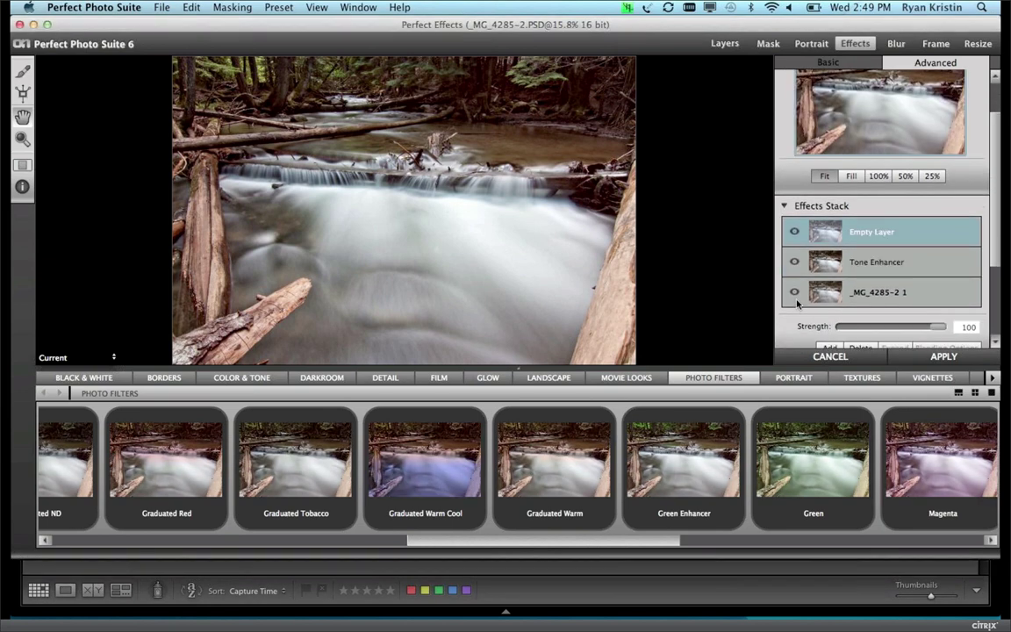
{"action": "left_click", "coordinate": [664, 481]}
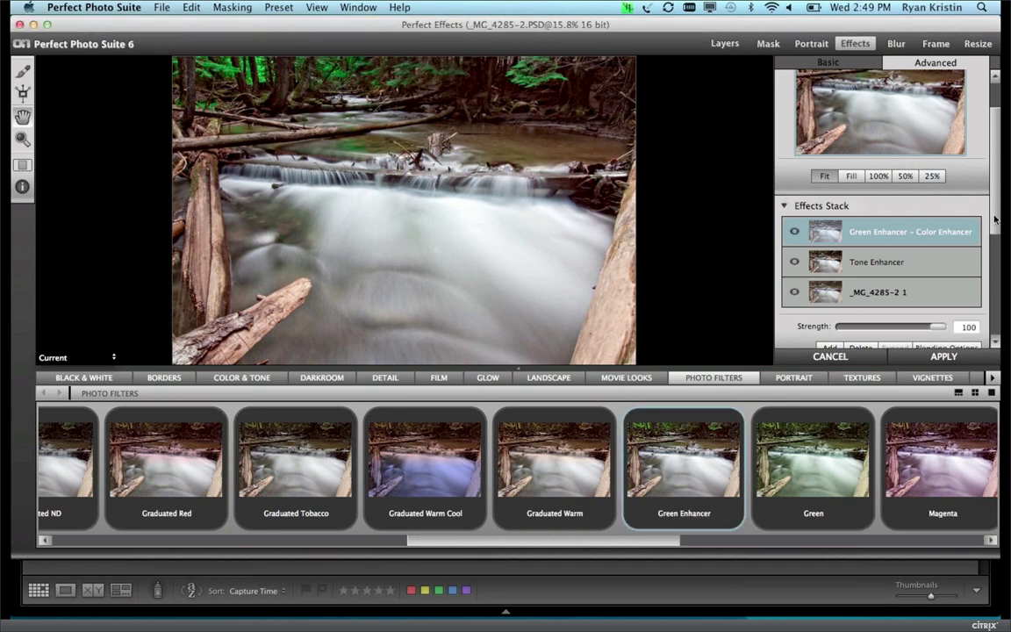
{"action": "left_click_drag", "start_coordinate": [995, 230], "coordinate": [997, 263]}
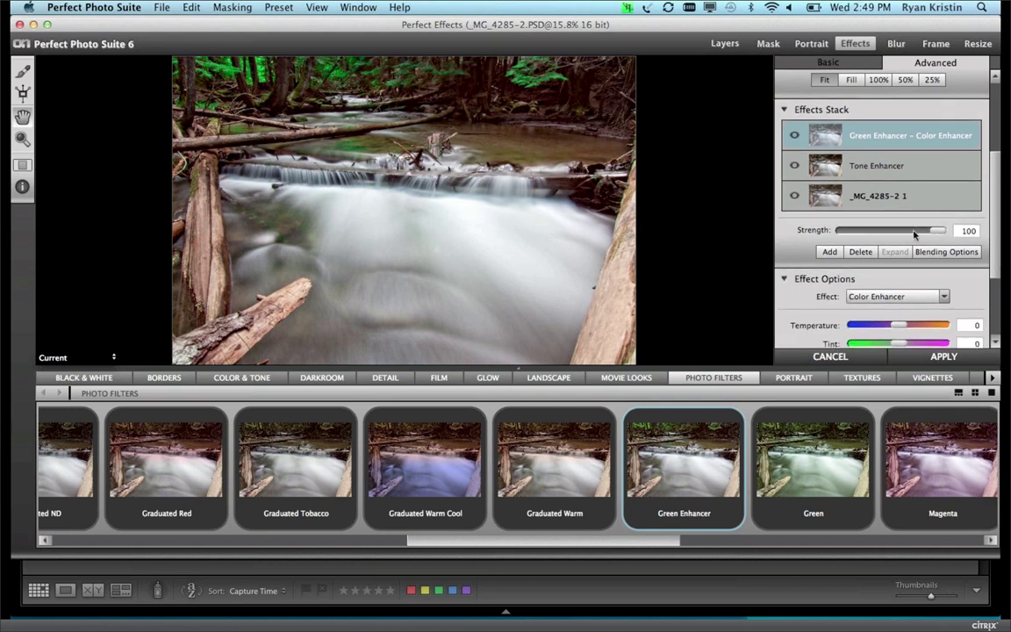
{"action": "left_click_drag", "start_coordinate": [914, 235], "coordinate": [869, 239]}
{"action": "scroll", "coordinate": [658, 467], "scroll_direction": "left", "scroll_amount": 10}
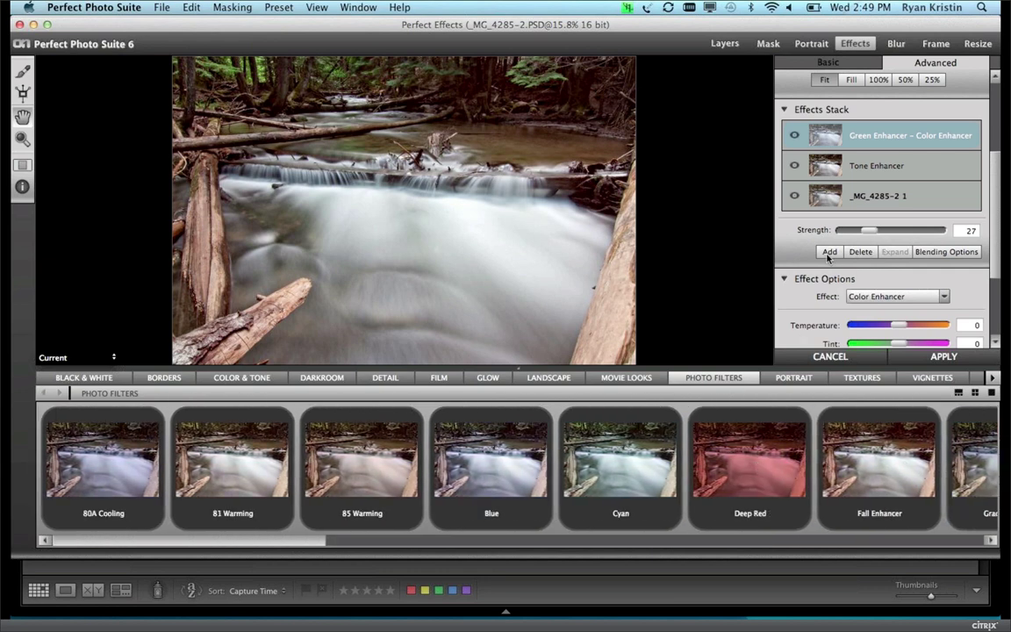
Add an 80A Cooling filter layer, then select the Masking Brush and show its settings
{"action": "left_click", "coordinate": [828, 253]}
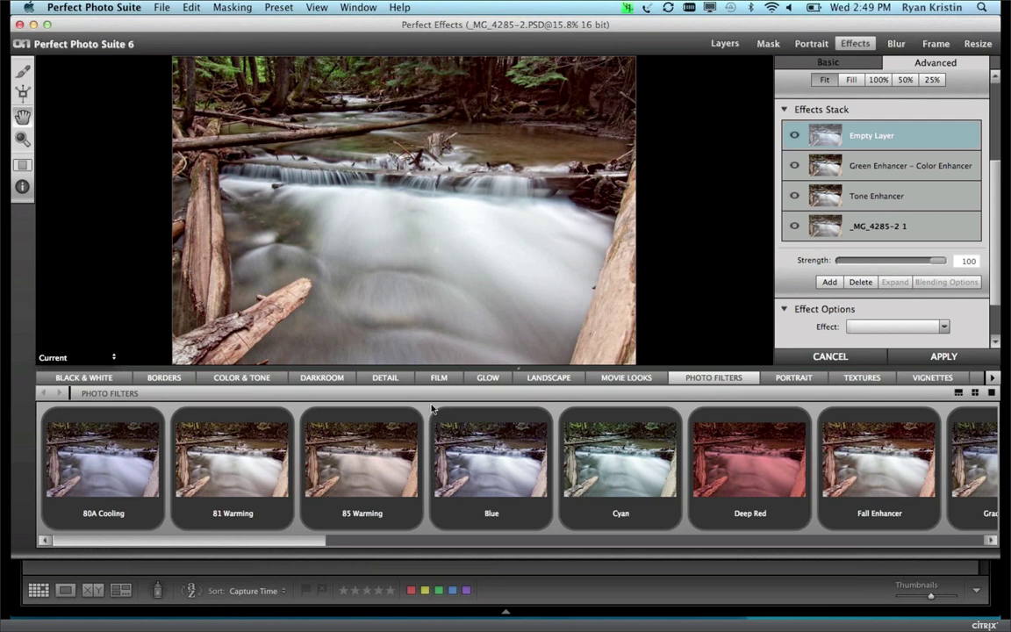
{"action": "left_click", "coordinate": [93, 466]}
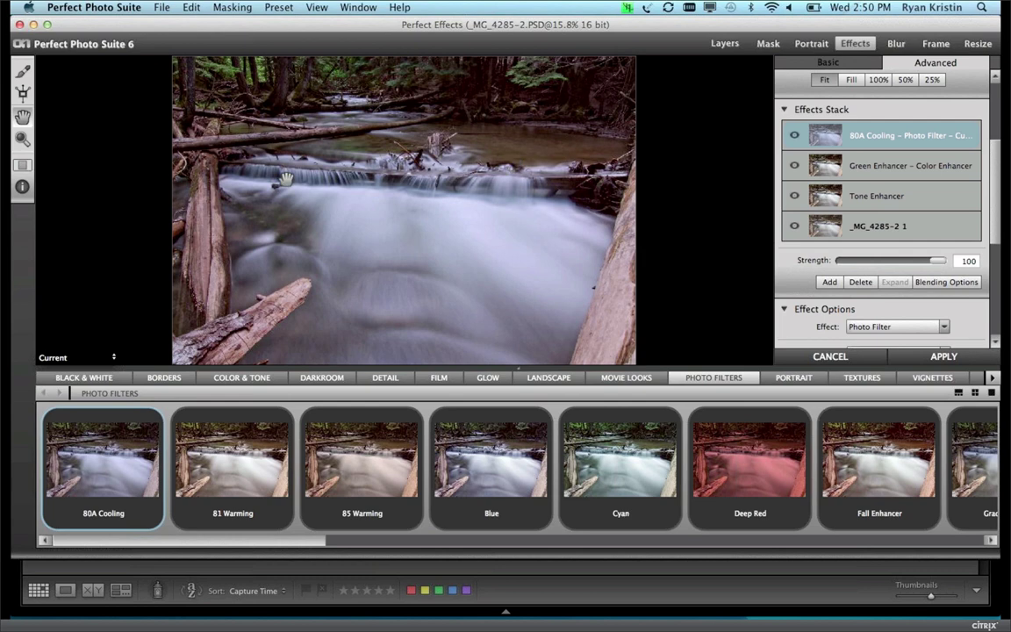
{"action": "left_click", "coordinate": [23, 70]}
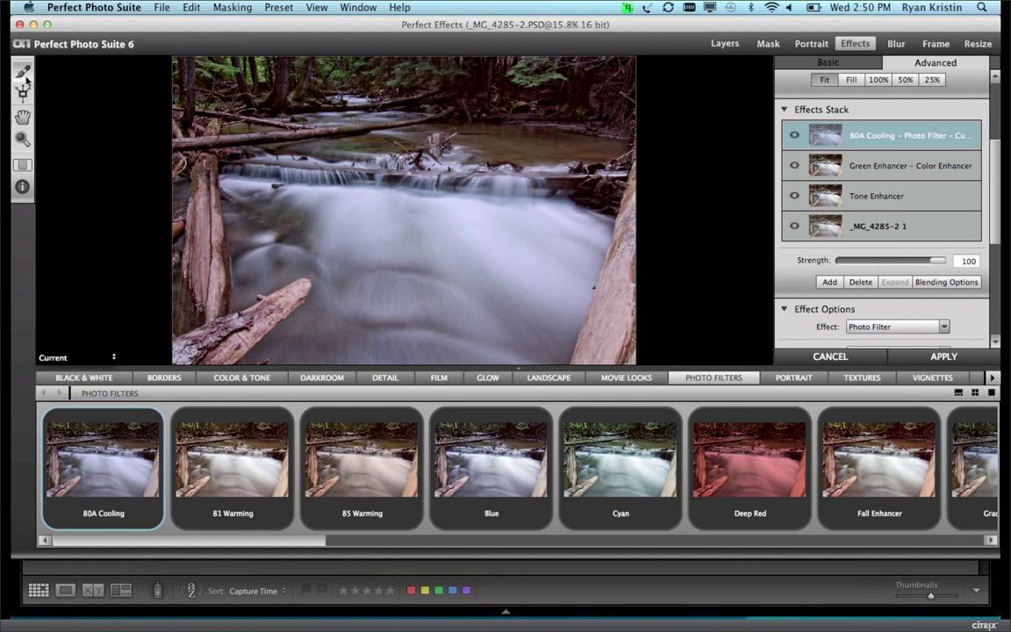
{"action": "left_click", "coordinate": [22, 186]}
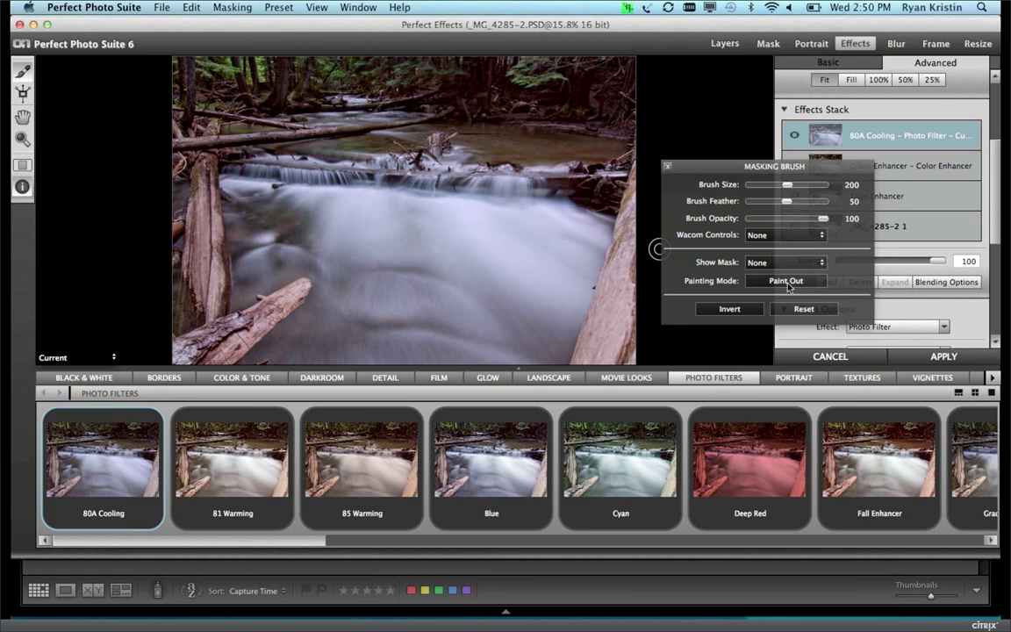
Invert the 80A Cooling mask, enlarge the brush to 500, and paint cooling over the rushing water
{"action": "left_click", "coordinate": [722, 309]}
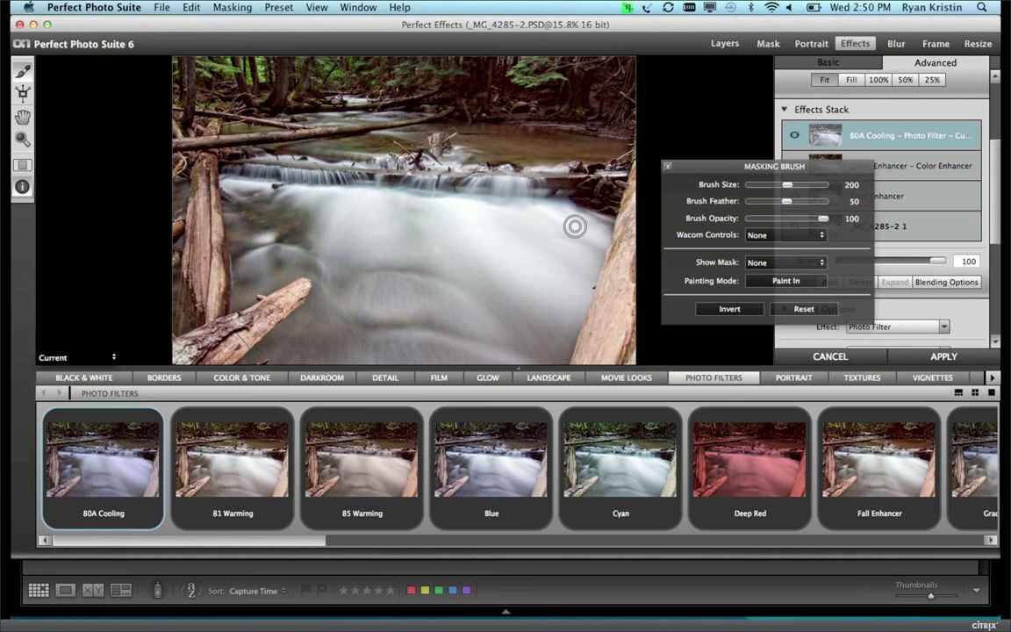
{"action": "key", "text": "bracketright"}
{"action": "key", "text": "bracketright"}
{"action": "key", "text": "bracketright"}
{"action": "key", "text": "bracketright"}
{"action": "key", "text": "bracketright"}
{"action": "key", "text": "bracketright"}
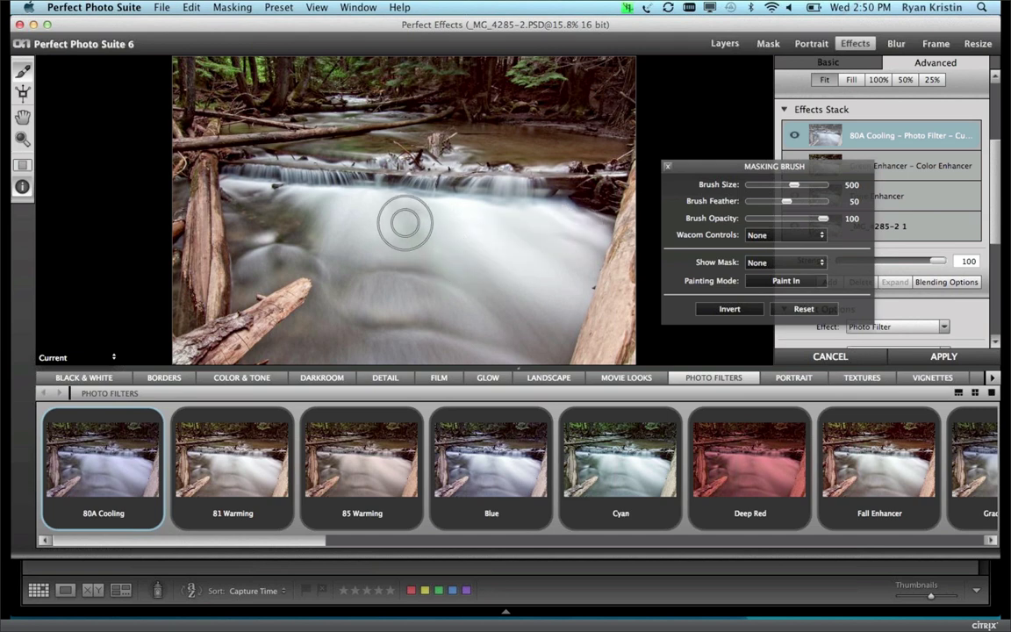
{"action": "mouse_move", "coordinate": [401, 222]}
{"action": "left_mouse_down"}
{"action": "mouse_move", "coordinate": [585, 230]}
{"action": "mouse_move", "coordinate": [554, 345]}
{"action": "mouse_move", "coordinate": [543, 355]}
{"action": "mouse_move", "coordinate": [271, 358]}
{"action": "mouse_move", "coordinate": [331, 299]}
{"action": "mouse_move", "coordinate": [335, 342]}
{"action": "mouse_move", "coordinate": [364, 300]}
{"action": "mouse_move", "coordinate": [377, 335]}
{"action": "mouse_move", "coordinate": [380, 325]}
{"action": "mouse_move", "coordinate": [356, 342]}
{"action": "mouse_move", "coordinate": [460, 312]}
{"action": "mouse_move", "coordinate": [436, 299]}
{"action": "mouse_move", "coordinate": [408, 316]}
{"action": "mouse_move", "coordinate": [468, 335]}
{"action": "mouse_move", "coordinate": [495, 311]}
{"action": "mouse_move", "coordinate": [518, 313]}
{"action": "mouse_move", "coordinate": [507, 346]}
{"action": "mouse_move", "coordinate": [536, 324]}
{"action": "mouse_move", "coordinate": [547, 223]}
{"action": "mouse_move", "coordinate": [504, 268]}
{"action": "mouse_move", "coordinate": [503, 291]}
{"action": "mouse_move", "coordinate": [523, 281]}
{"action": "mouse_move", "coordinate": [456, 249]}
{"action": "mouse_move", "coordinate": [481, 230]}
{"action": "mouse_move", "coordinate": [461, 219]}
{"action": "mouse_move", "coordinate": [267, 208]}
{"action": "mouse_move", "coordinate": [248, 277]}
{"action": "mouse_move", "coordinate": [224, 244]}
{"action": "mouse_move", "coordinate": [277, 230]}
{"action": "mouse_move", "coordinate": [320, 262]}
{"action": "mouse_move", "coordinate": [279, 255]}
{"action": "mouse_move", "coordinate": [290, 221]}
{"action": "mouse_move", "coordinate": [448, 290]}
{"action": "left_mouse_up"}
{"action": "mouse_move", "coordinate": [409, 245]}
{"action": "left_mouse_down"}
{"action": "mouse_move", "coordinate": [390, 250]}
{"action": "mouse_move", "coordinate": [395, 294]}
{"action": "mouse_move", "coordinate": [430, 255]}
{"action": "mouse_move", "coordinate": [498, 243]}
{"action": "mouse_move", "coordinate": [386, 239]}
{"action": "mouse_move", "coordinate": [431, 265]}
{"action": "left_mouse_up"}
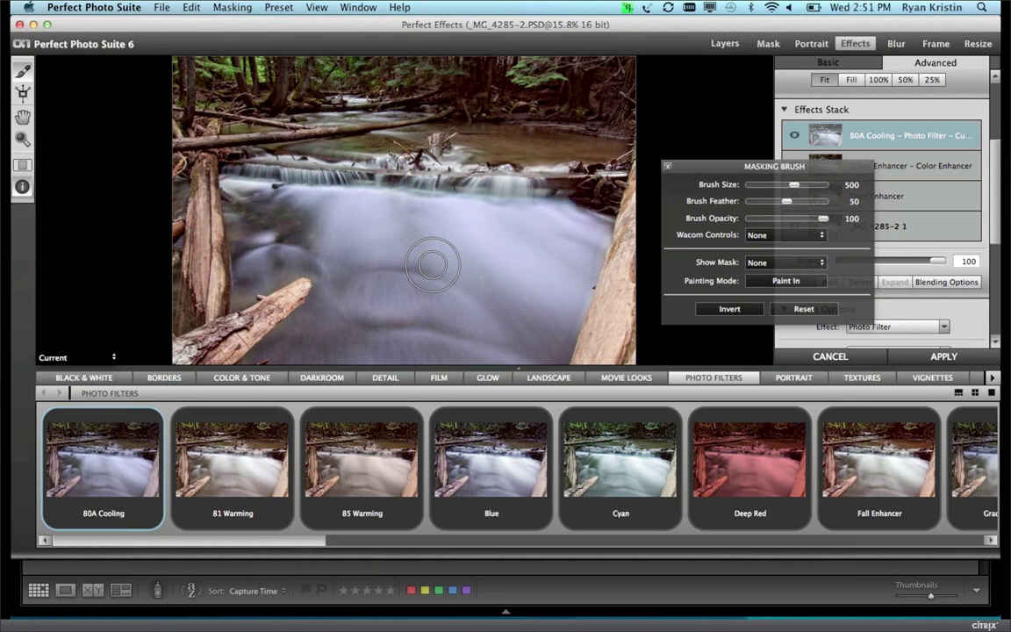
Paint the 80A Cooling mask into the water's top-left edge and lower its strength to 53
{"action": "key", "text": "o"}
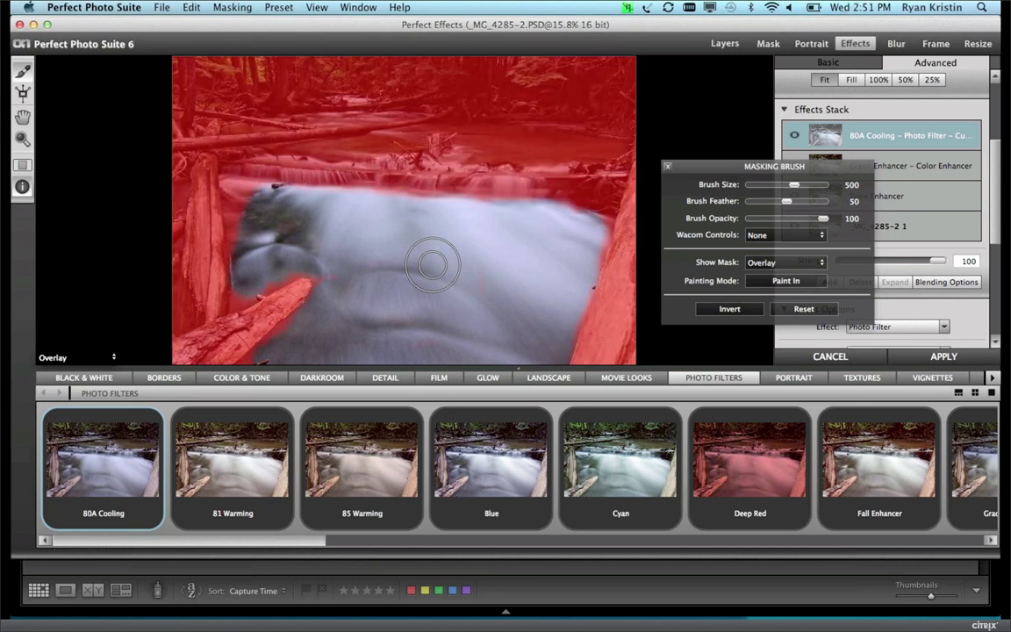
{"action": "mouse_move", "coordinate": [431, 265]}
{"action": "left_mouse_down"}
{"action": "mouse_move", "coordinate": [311, 224]}
{"action": "mouse_move", "coordinate": [255, 231]}
{"action": "mouse_move", "coordinate": [250, 200]}
{"action": "mouse_move", "coordinate": [263, 251]}
{"action": "mouse_move", "coordinate": [337, 253]}
{"action": "mouse_move", "coordinate": [384, 272]}
{"action": "mouse_move", "coordinate": [414, 297]}
{"action": "mouse_move", "coordinate": [421, 337]}
{"action": "mouse_move", "coordinate": [477, 290]}
{"action": "left_mouse_up"}
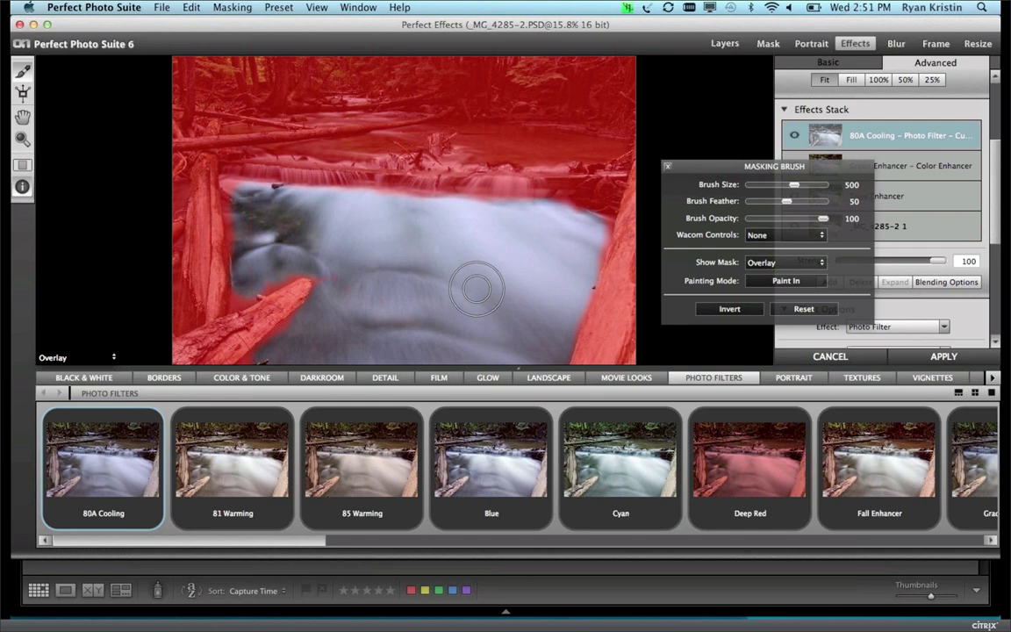
{"action": "key", "text": "o"}
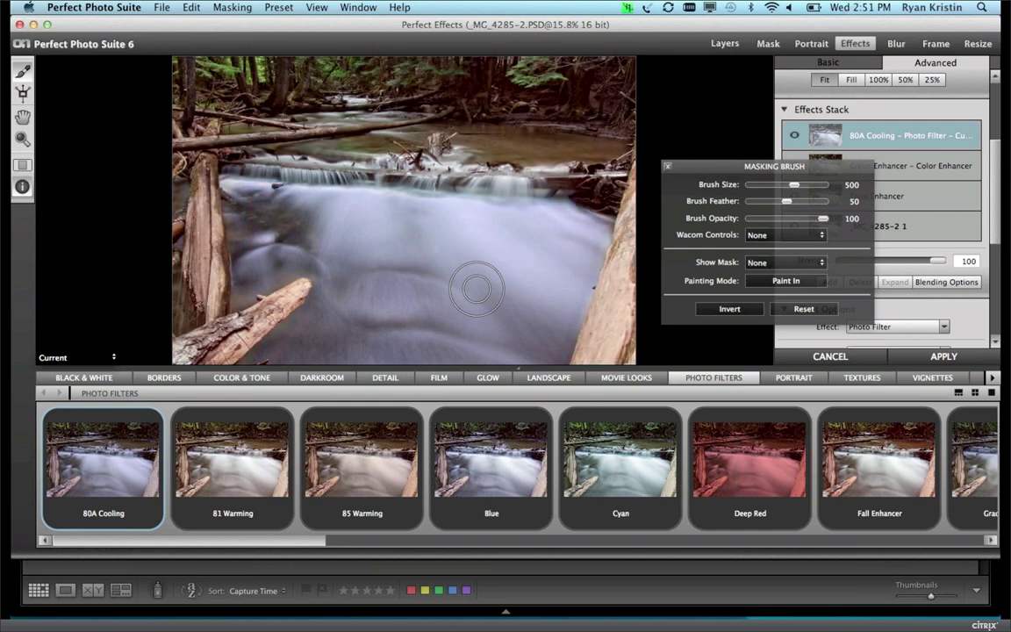
{"action": "left_click", "coordinate": [668, 167]}
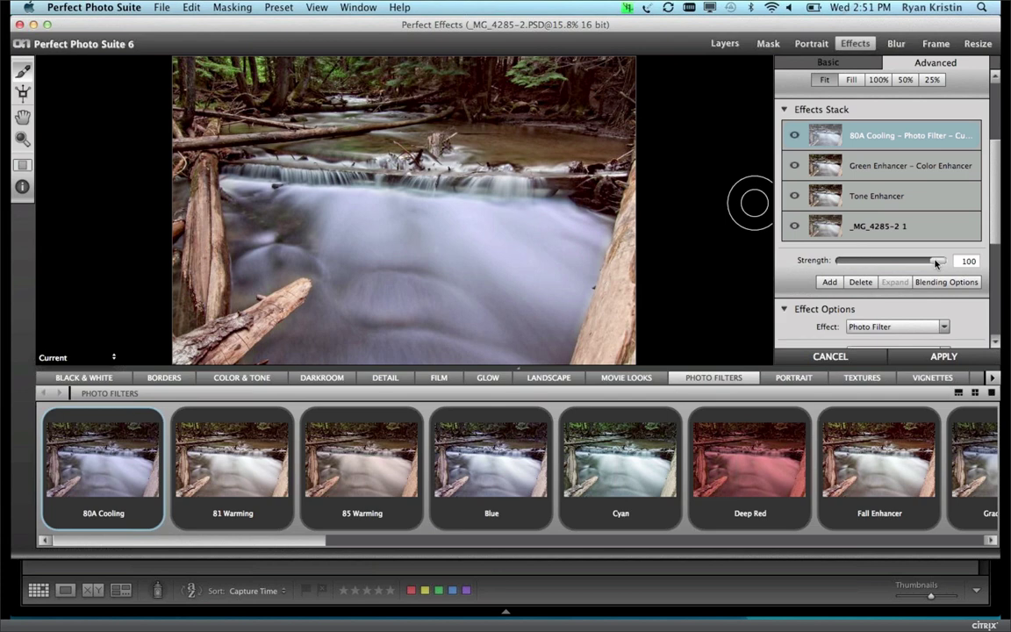
{"action": "left_click_drag", "start_coordinate": [936, 264], "coordinate": [894, 268]}
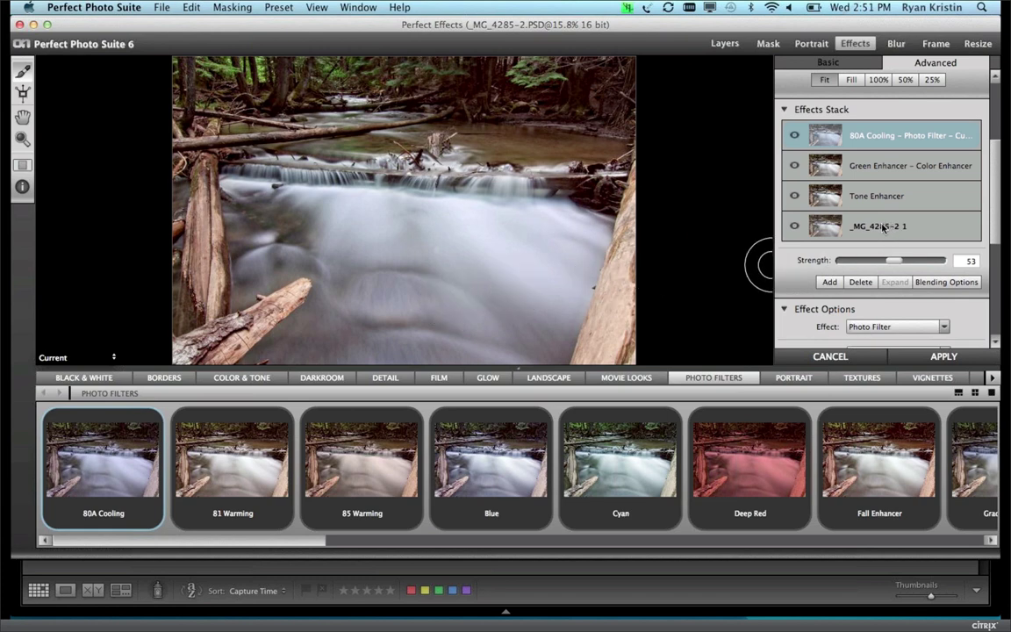
Add a new layer to the top of the stack and make it a Tone Enhancer
{"action": "left_click", "coordinate": [829, 283]}
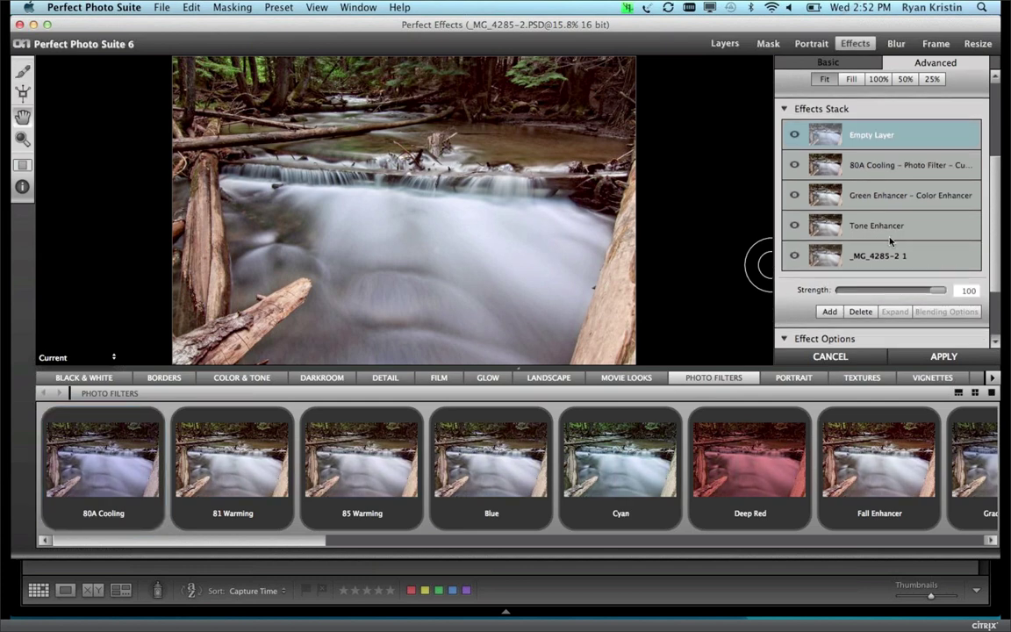
{"action": "scroll", "coordinate": [889, 240], "scroll_direction": "down", "scroll_amount": 1}
{"action": "scroll", "coordinate": [889, 241], "scroll_direction": "down", "scroll_amount": 1}
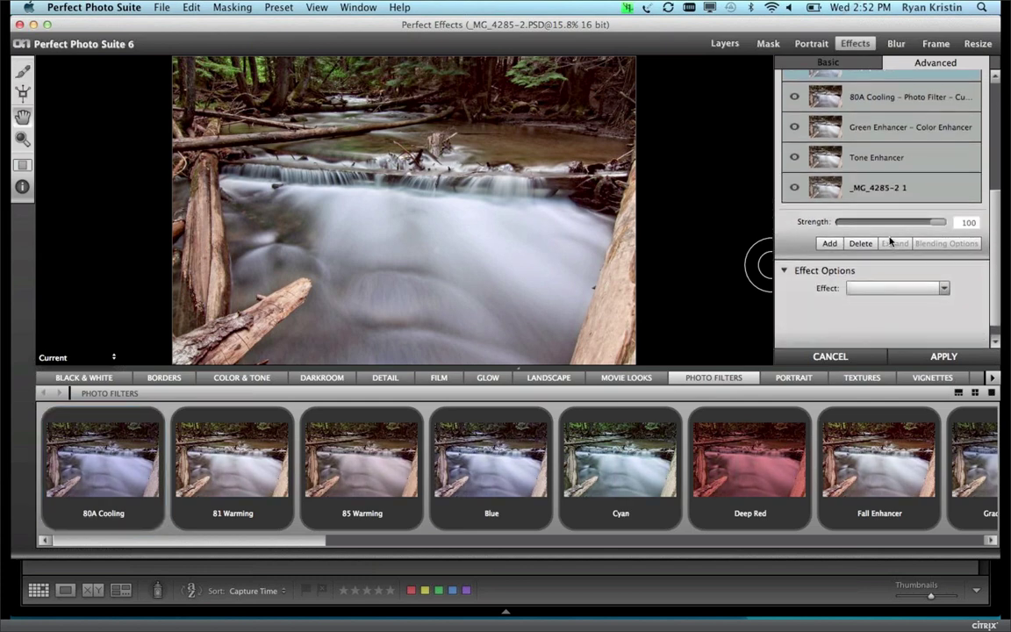
{"action": "left_click", "coordinate": [878, 288]}
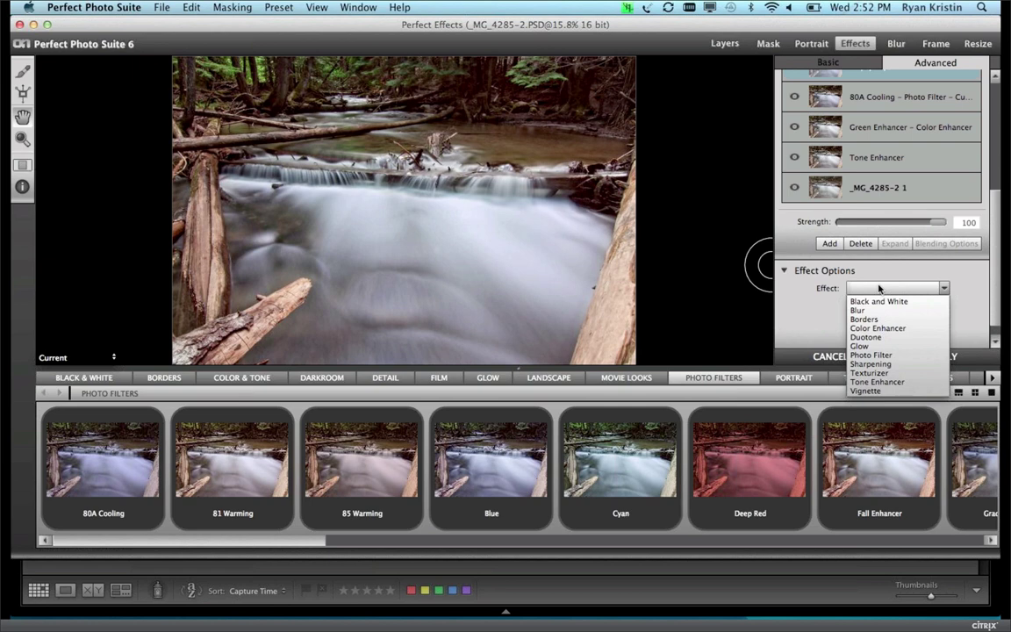
{"action": "left_click", "coordinate": [878, 383]}
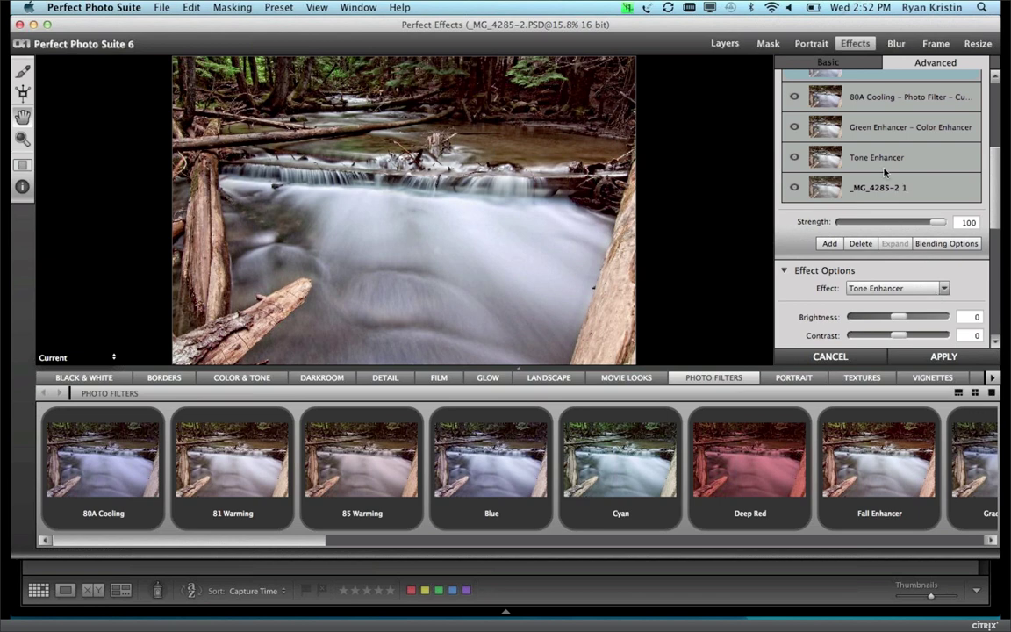
{"action": "scroll", "coordinate": [884, 172], "scroll_direction": "up", "scroll_amount": 5}
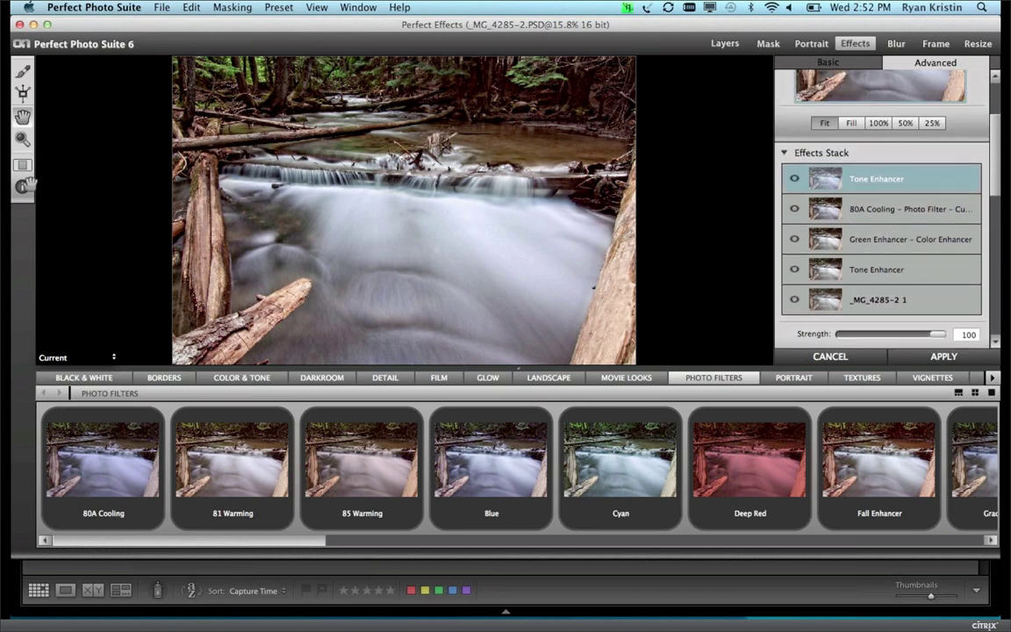
Paint the Tone Enhancer mask along the waterfall, then hide the layer to compare
{"action": "left_click", "coordinate": [21, 72]}
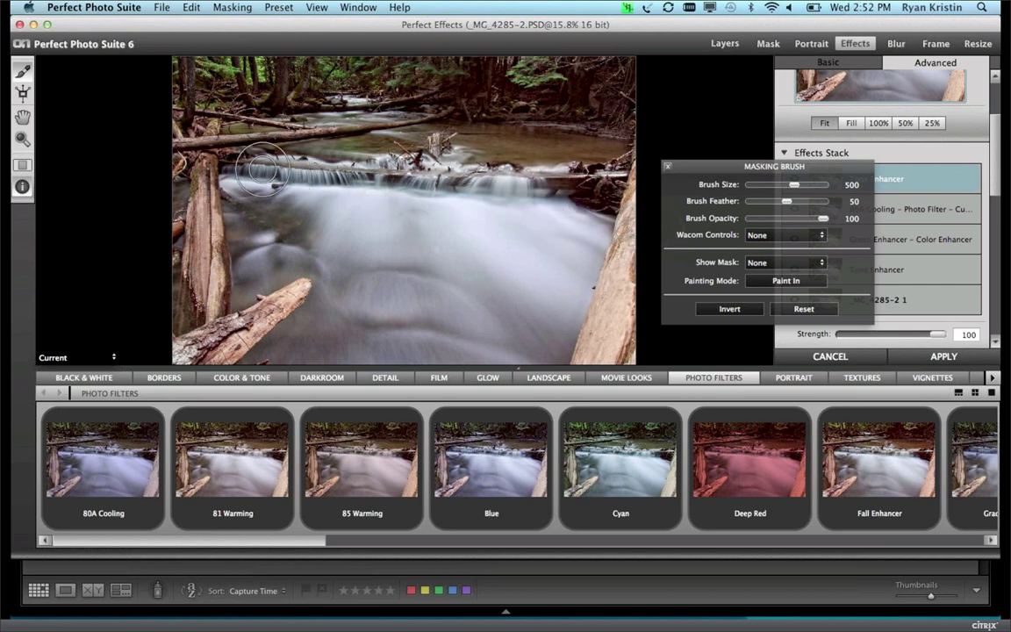
{"action": "mouse_move", "coordinate": [252, 169]}
{"action": "left_mouse_down"}
{"action": "mouse_move", "coordinate": [518, 178]}
{"action": "mouse_move", "coordinate": [443, 179]}
{"action": "mouse_move", "coordinate": [382, 156]}
{"action": "mouse_move", "coordinate": [390, 131]}
{"action": "mouse_move", "coordinate": [262, 167]}
{"action": "left_mouse_up"}
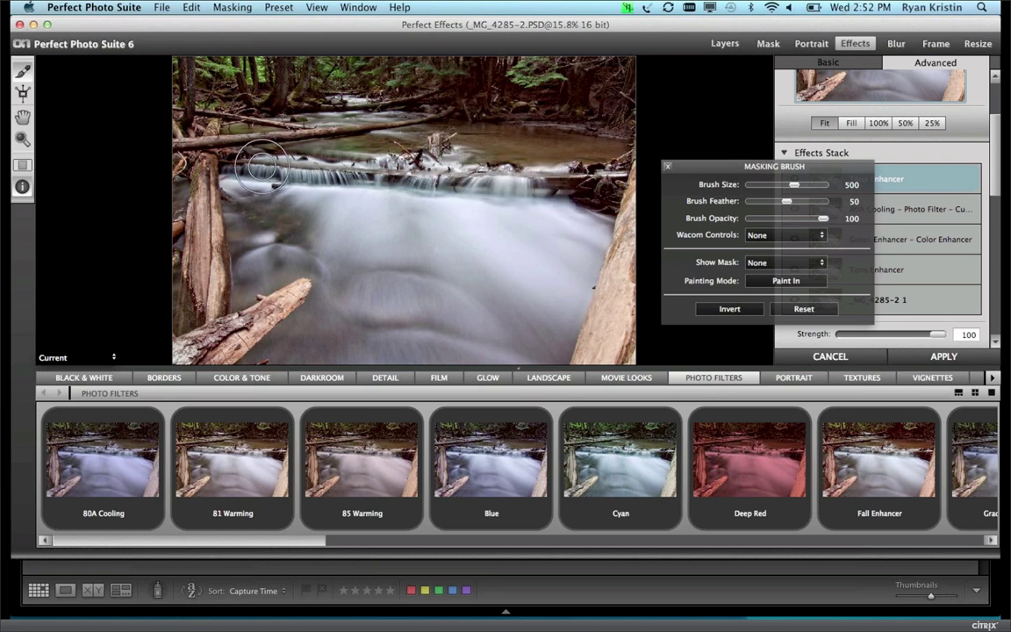
{"action": "left_click", "coordinate": [667, 166]}
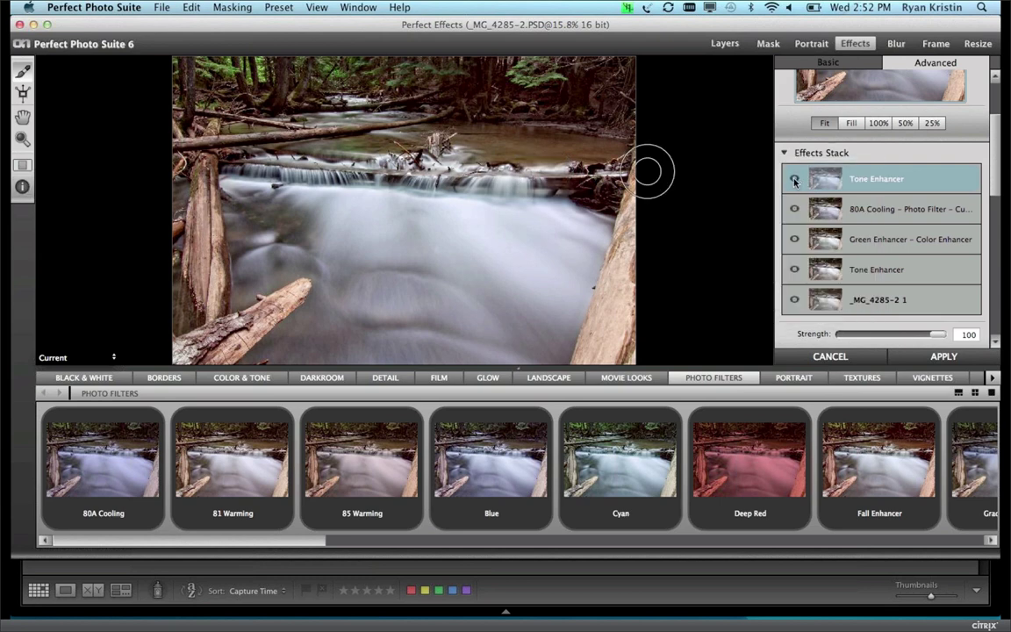
{"action": "left_click", "coordinate": [794, 180]}
Show the top Tone Enhancer layer again and browse the Landscape presets
{"action": "left_click", "coordinate": [794, 180]}
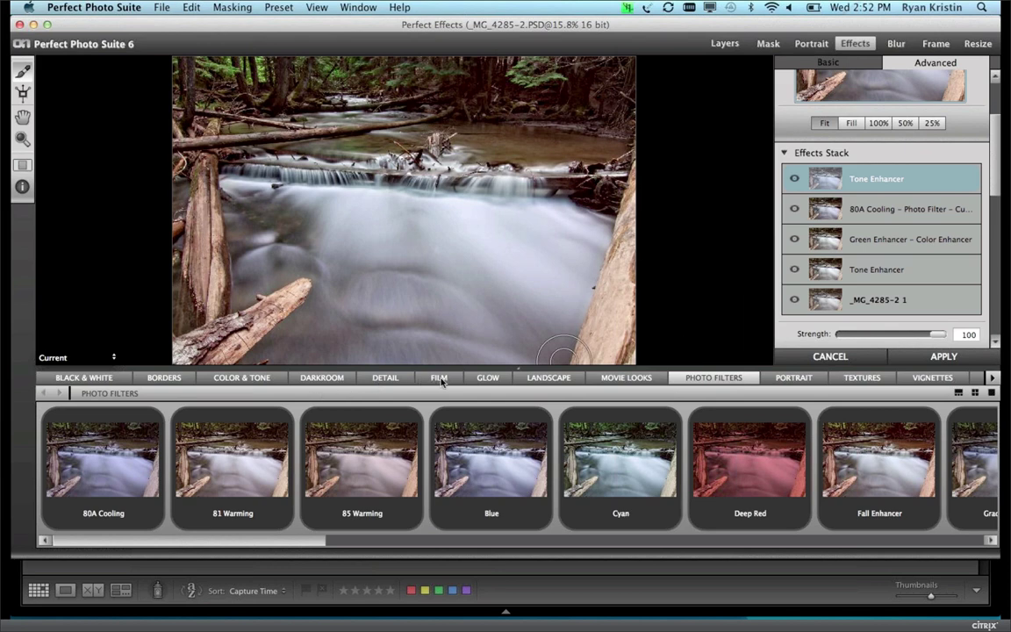
{"action": "left_click", "coordinate": [544, 379]}
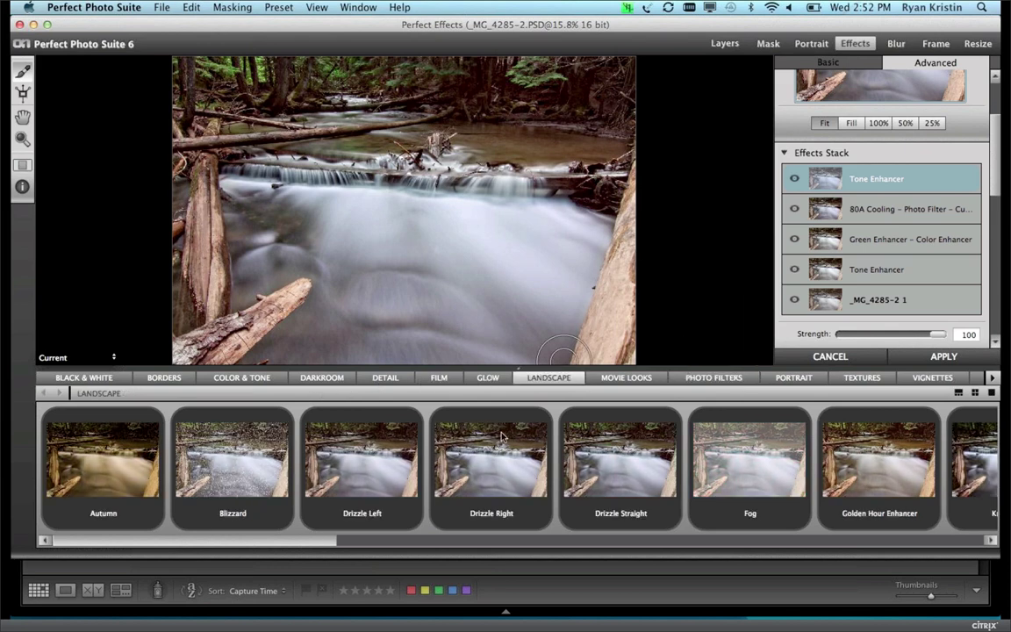
{"action": "scroll", "coordinate": [383, 506], "scroll_direction": "right", "scroll_amount": 8}
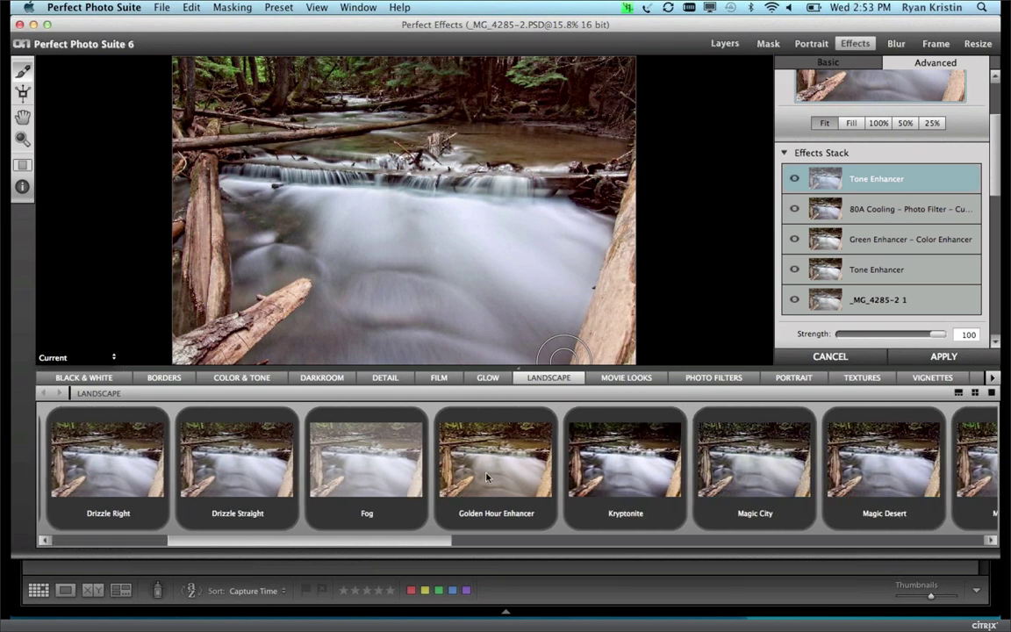
{"action": "mouse_move", "coordinate": [487, 476]}
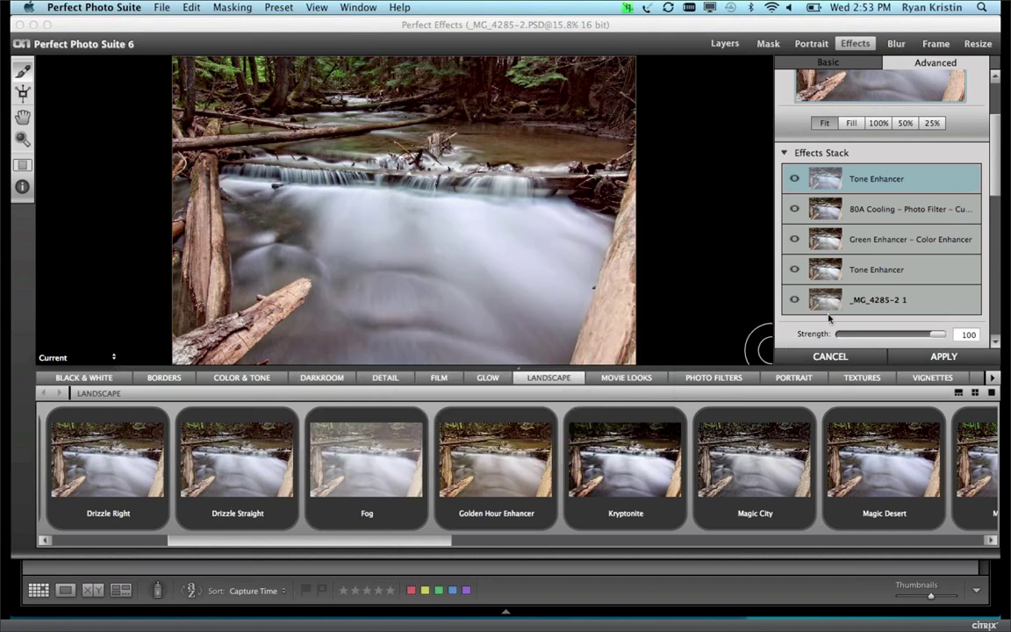
{"action": "scroll", "coordinate": [828, 330], "scroll_direction": "down", "scroll_amount": 4}
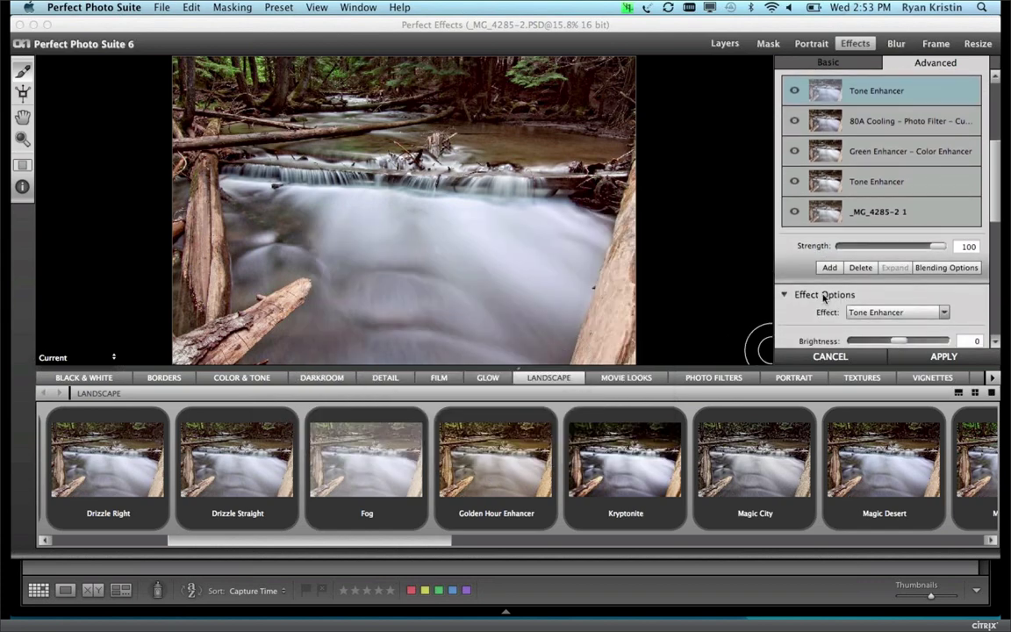
Apply the Golden Hour Enhancer preset to a new empty layer and set its strength to 35
{"action": "left_click", "coordinate": [828, 259]}
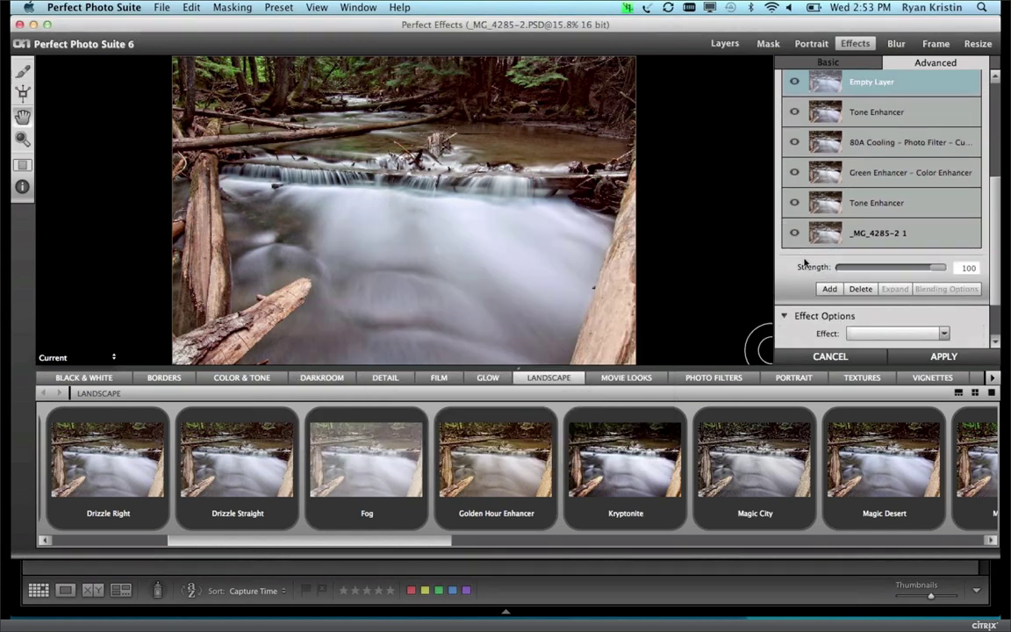
{"action": "scroll", "coordinate": [798, 277], "scroll_direction": "up", "scroll_amount": 4}
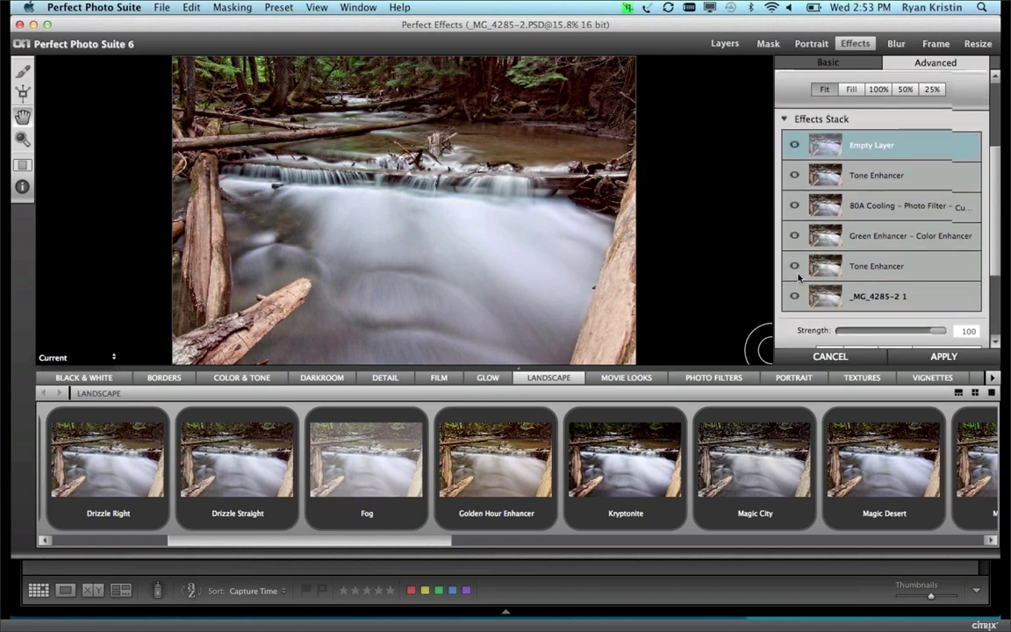
{"action": "scroll", "coordinate": [799, 277], "scroll_direction": "down", "scroll_amount": 3}
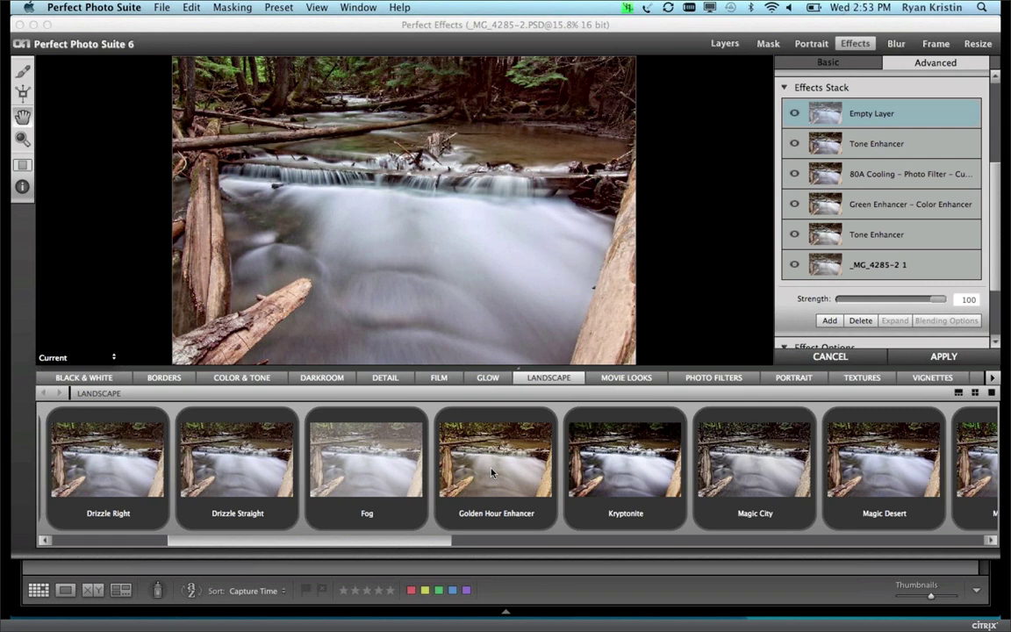
{"action": "left_click", "coordinate": [492, 473]}
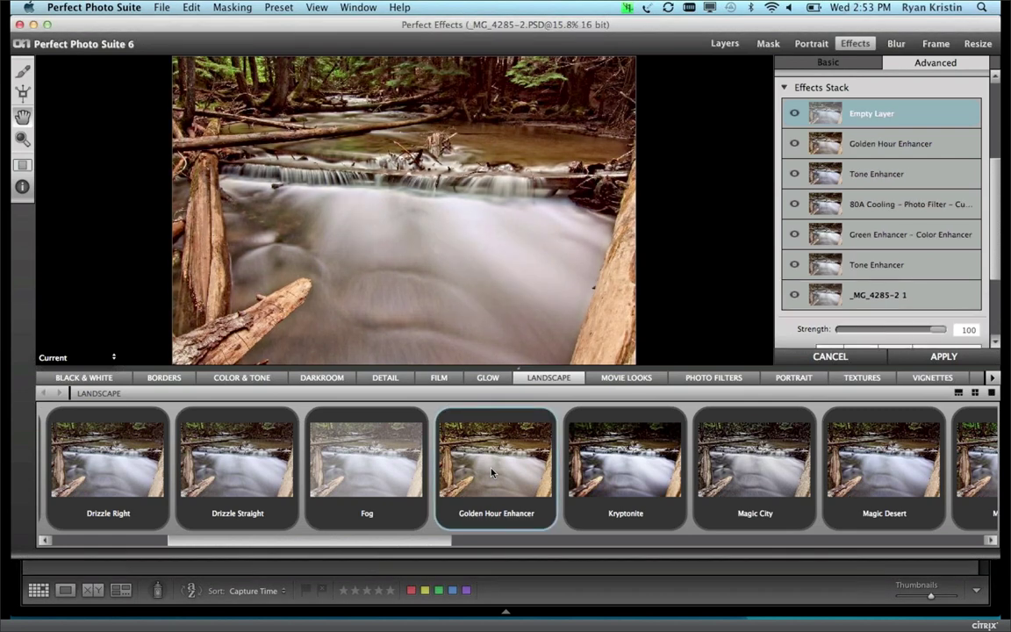
{"action": "left_click", "coordinate": [873, 149]}
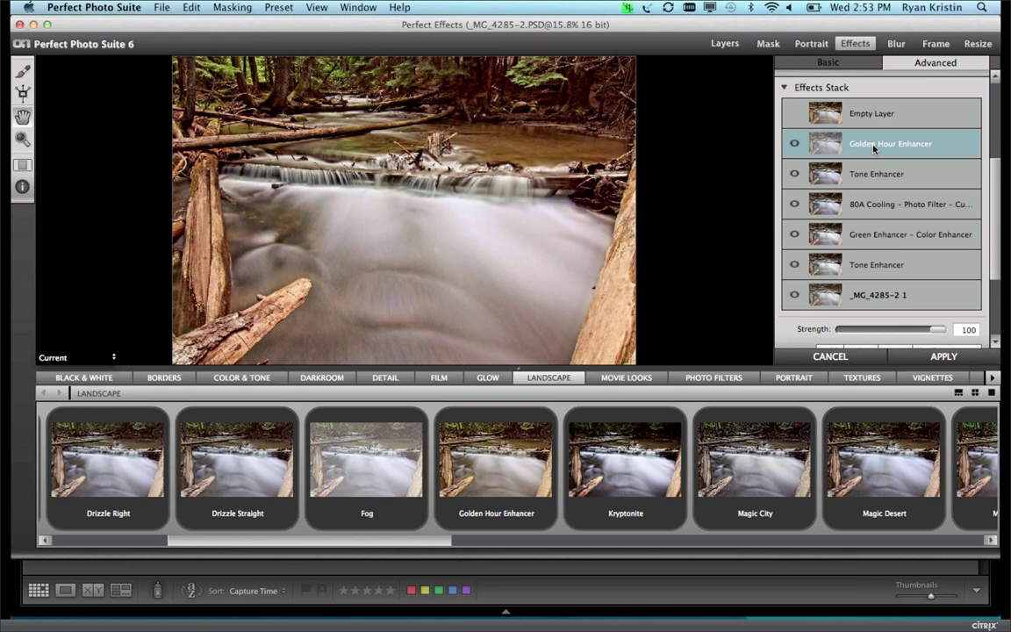
{"action": "scroll", "coordinate": [871, 275], "scroll_direction": "down", "scroll_amount": 3}
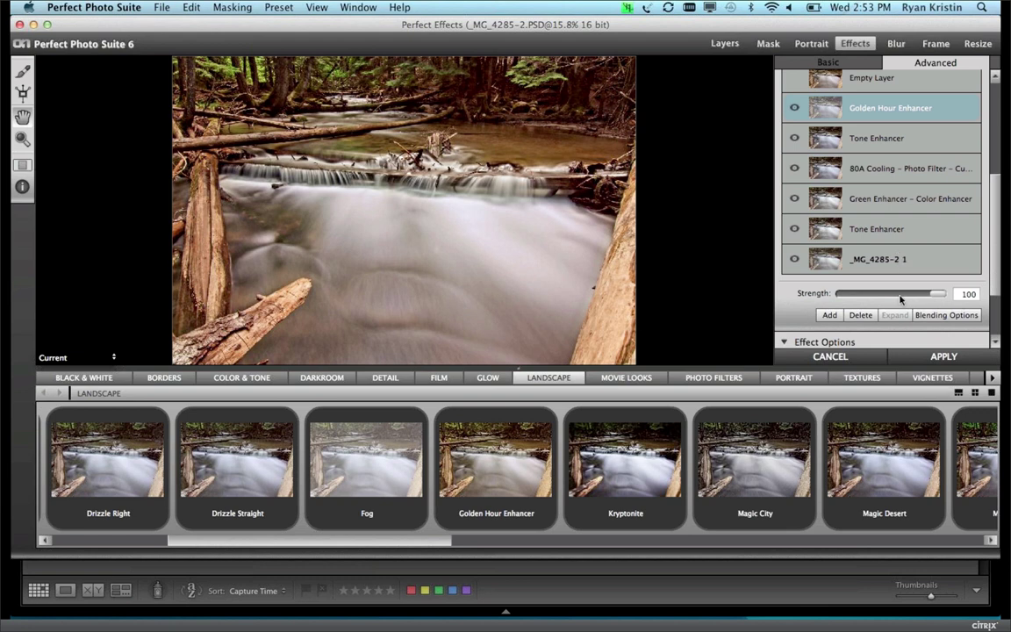
{"action": "left_click_drag", "start_coordinate": [937, 293], "coordinate": [845, 297]}
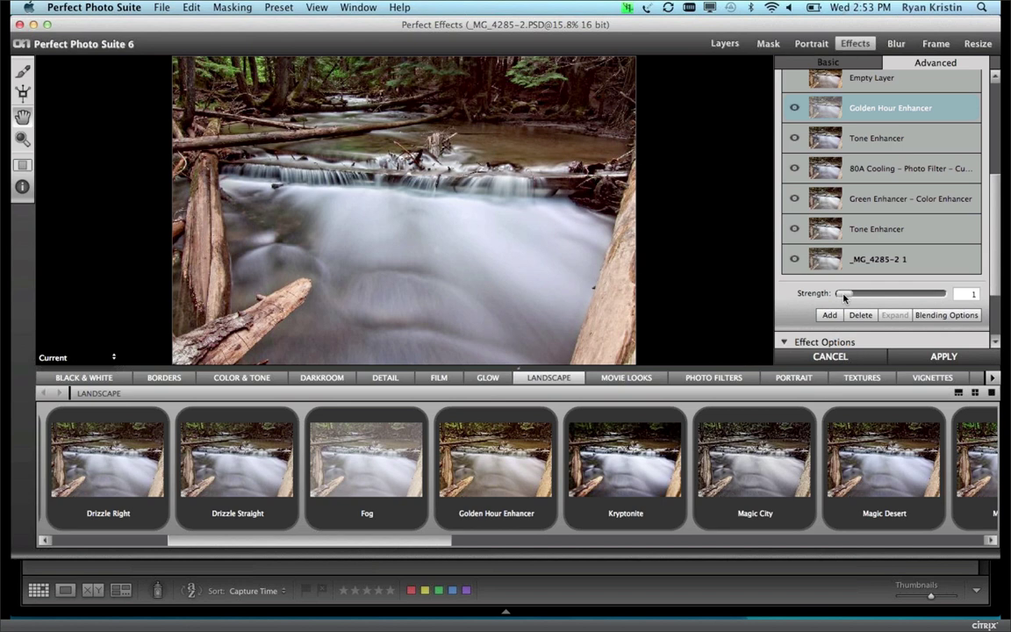
{"action": "left_click_drag", "start_coordinate": [844, 297], "coordinate": [875, 297]}
Fill the empty layer with the Deep Forest glow at strength 12, then add another empty layer
{"action": "left_click", "coordinate": [872, 79]}
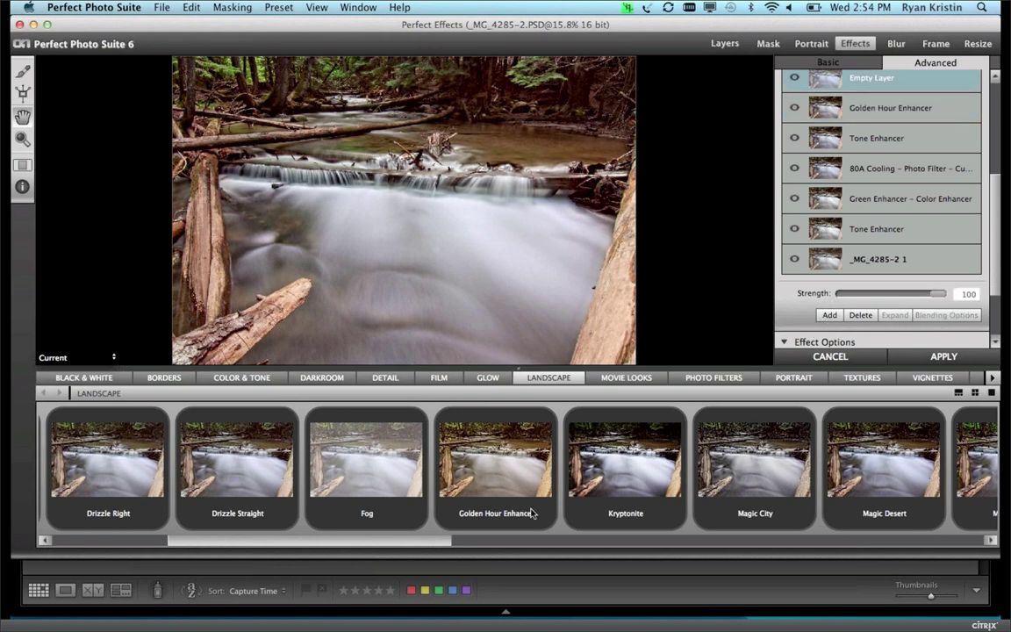
{"action": "scroll", "coordinate": [514, 515], "scroll_direction": "left", "scroll_amount": 3}
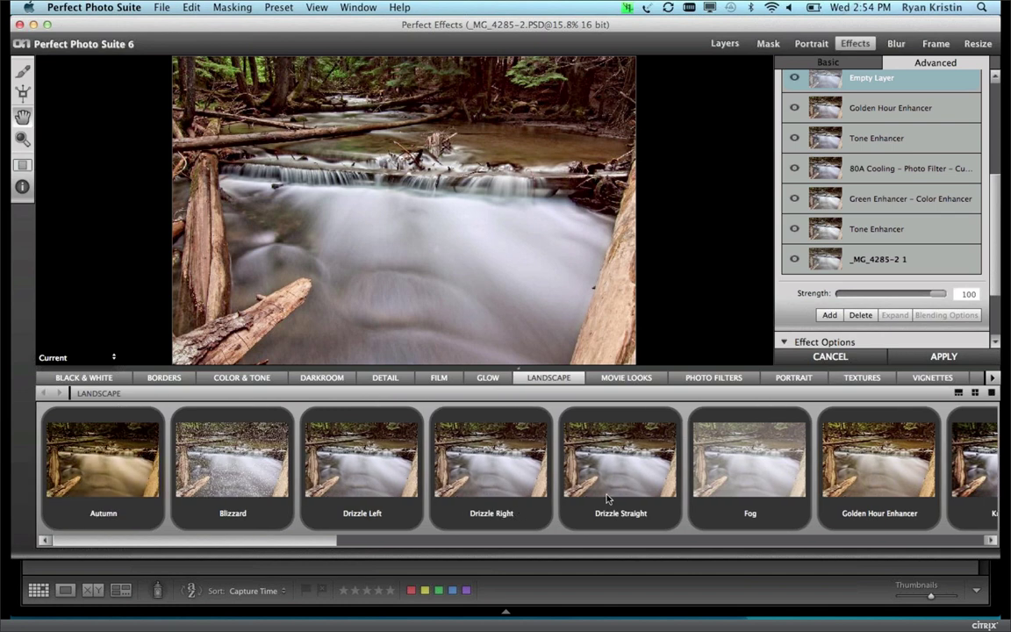
{"action": "left_click", "coordinate": [488, 377]}
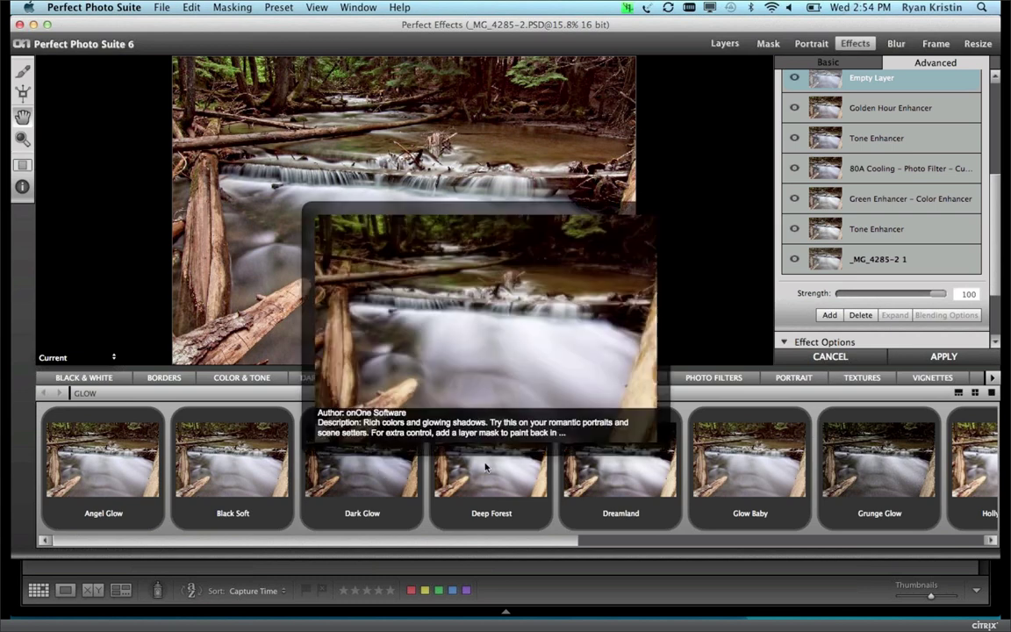
{"action": "left_click", "coordinate": [486, 467]}
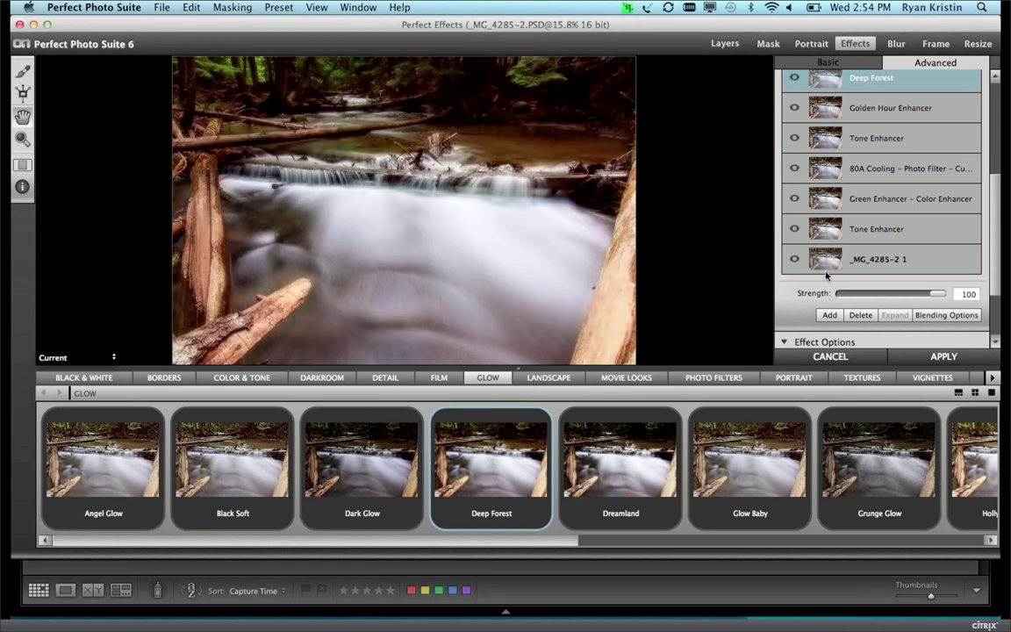
{"action": "left_click_drag", "start_coordinate": [892, 296], "coordinate": [855, 295]}
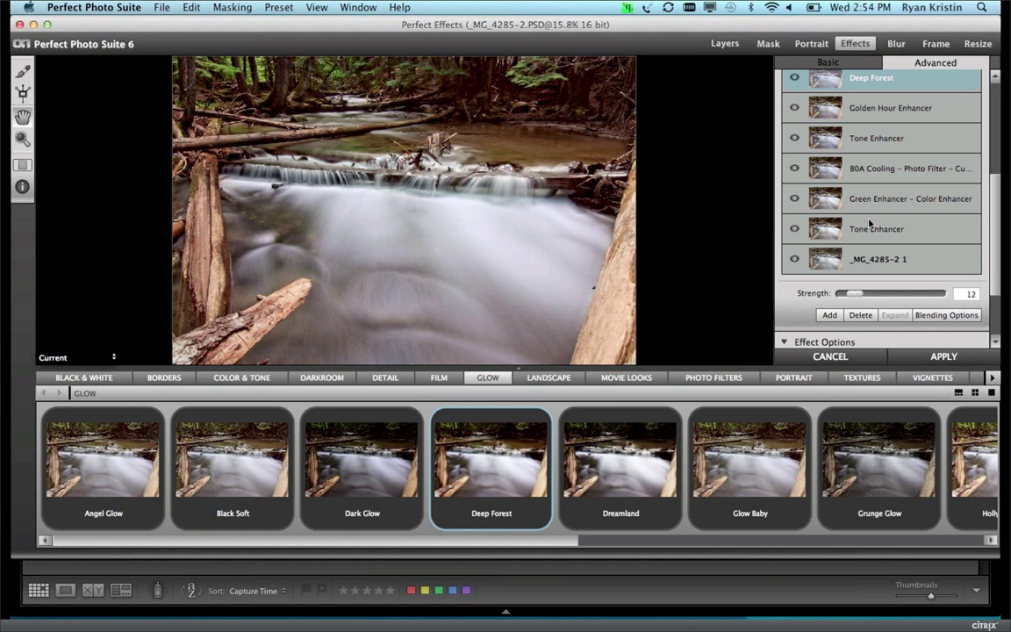
{"action": "left_click", "coordinate": [828, 316]}
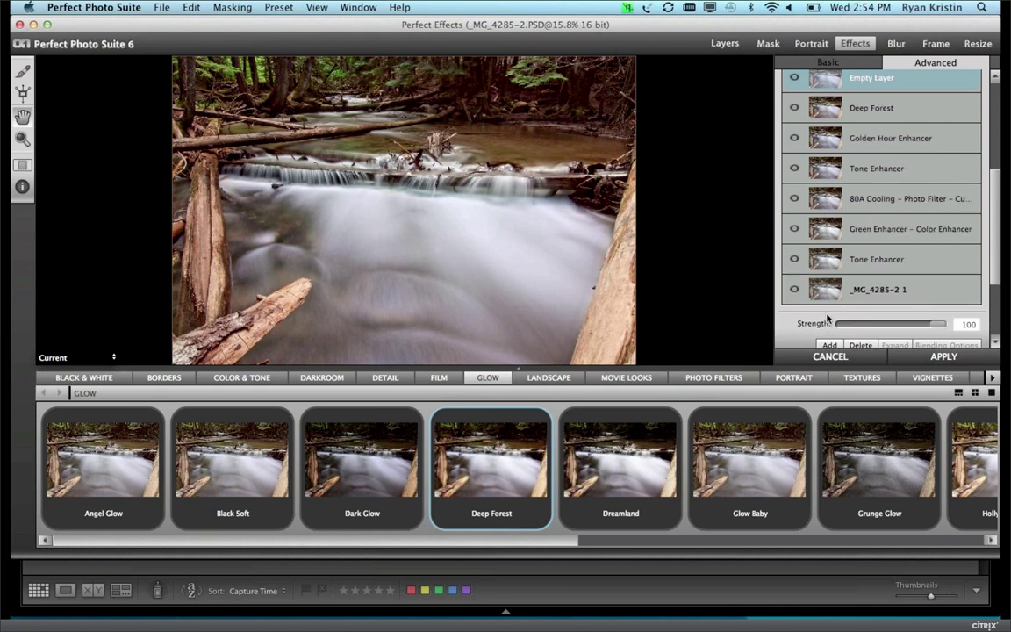
Apply a vignette preset to the empty layer with Feather 52 and Midpoint 10
{"action": "left_click", "coordinate": [930, 379]}
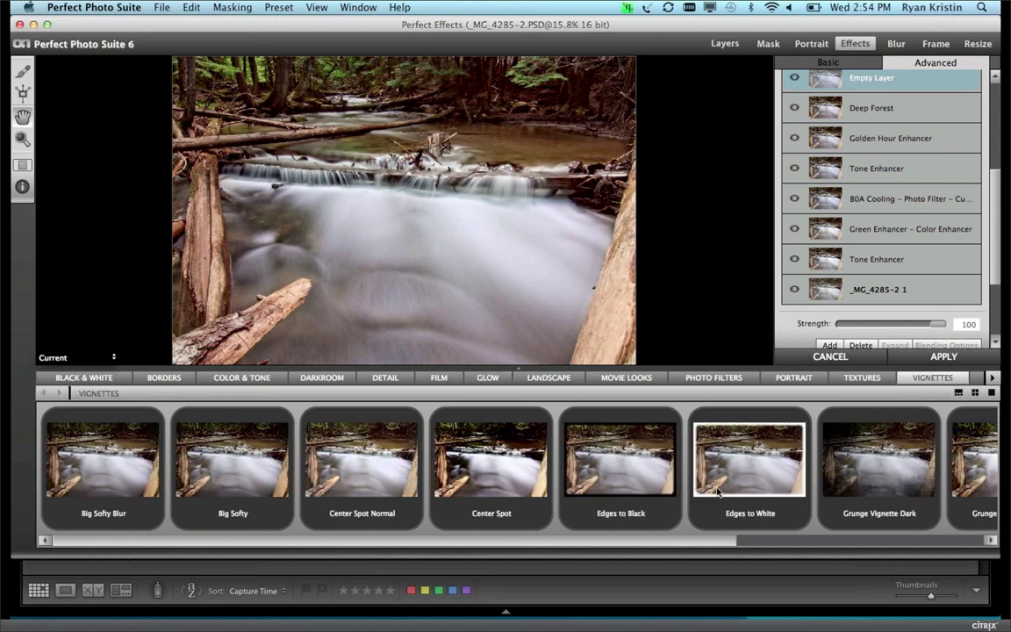
{"action": "scroll", "coordinate": [626, 492], "scroll_direction": "right", "scroll_amount": 5}
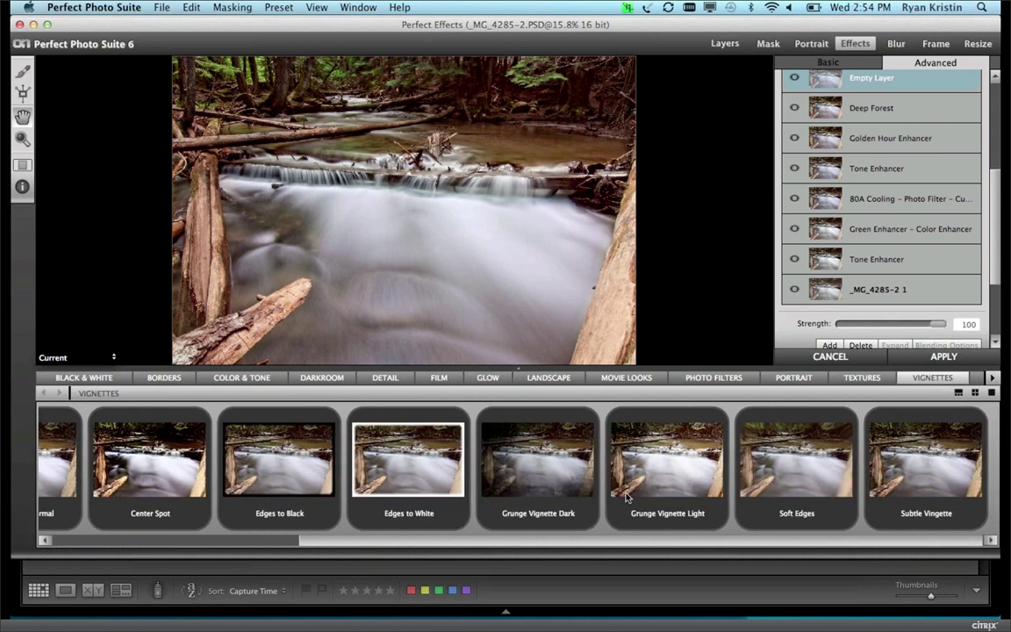
{"action": "left_click", "coordinate": [925, 458]}
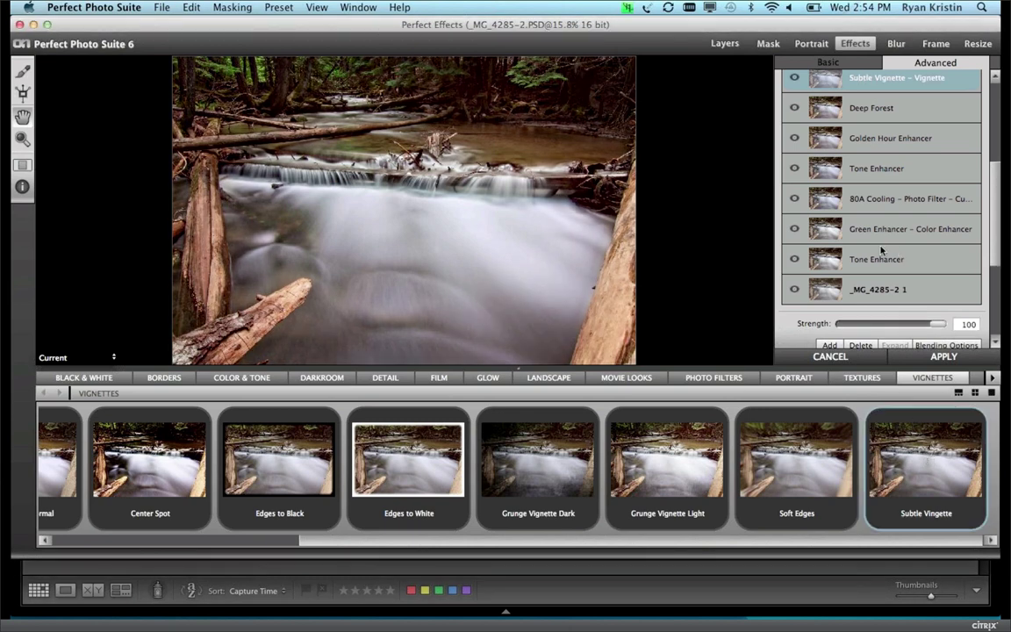
{"action": "scroll", "coordinate": [882, 251], "scroll_direction": "down", "scroll_amount": 5}
{"action": "scroll", "coordinate": [882, 251], "scroll_direction": "down", "scroll_amount": 1}
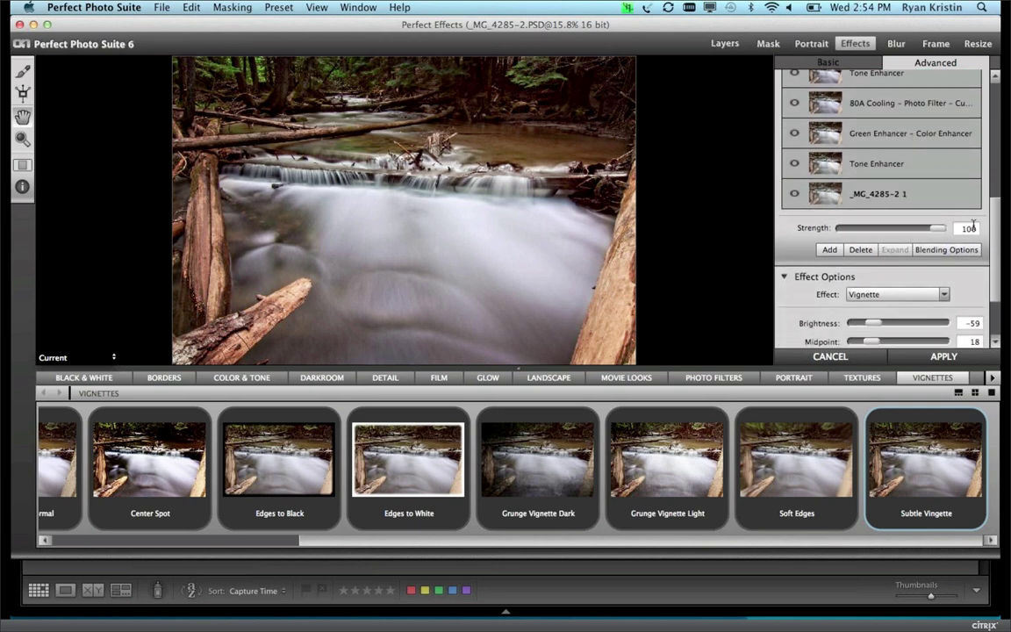
{"action": "scroll", "coordinate": [895, 217], "scroll_direction": "down", "scroll_amount": 8}
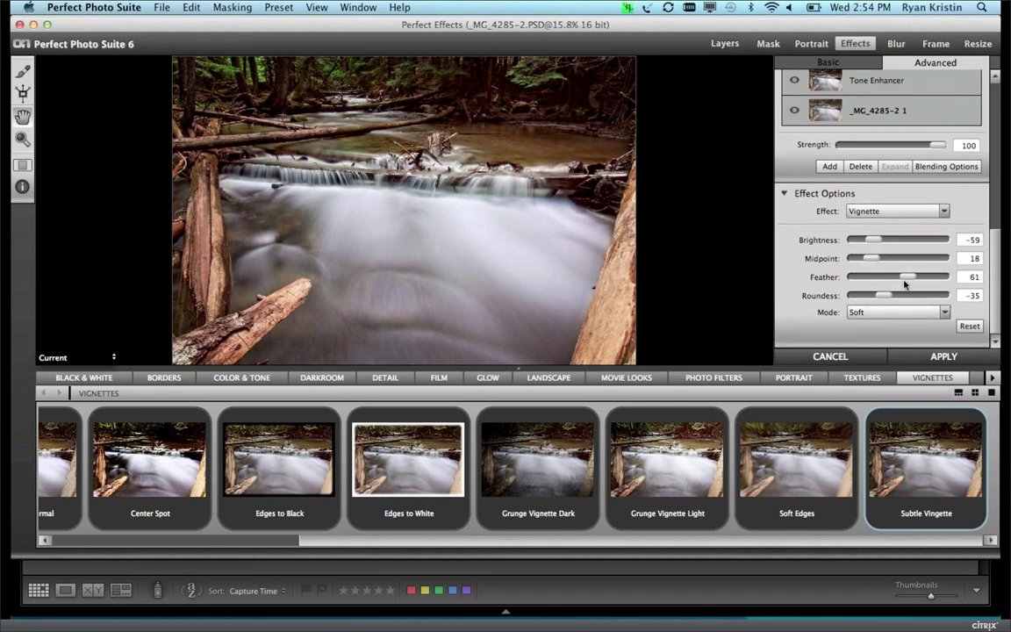
{"action": "mouse_move", "coordinate": [911, 279]}
{"action": "left_mouse_down"}
{"action": "mouse_move", "coordinate": [923, 279]}
{"action": "mouse_move", "coordinate": [900, 279]}
{"action": "left_mouse_up"}
{"action": "left_click_drag", "start_coordinate": [870, 259], "coordinate": [864, 259]}
Toggle the preview with P to compare the original and vignetted photo
{"action": "key", "text": "p"}
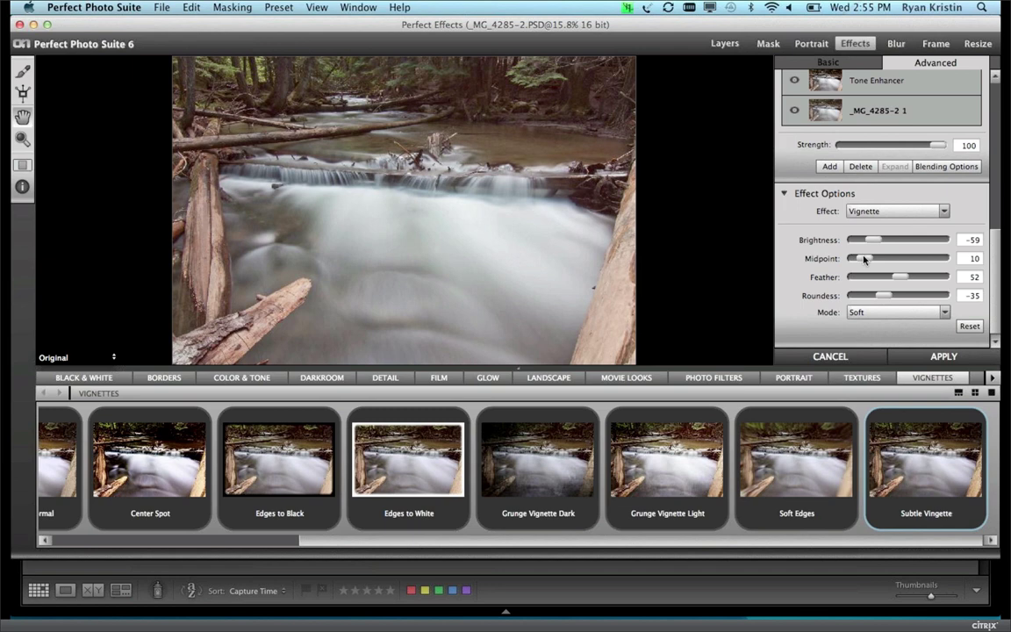
{"action": "key", "text": "p"}
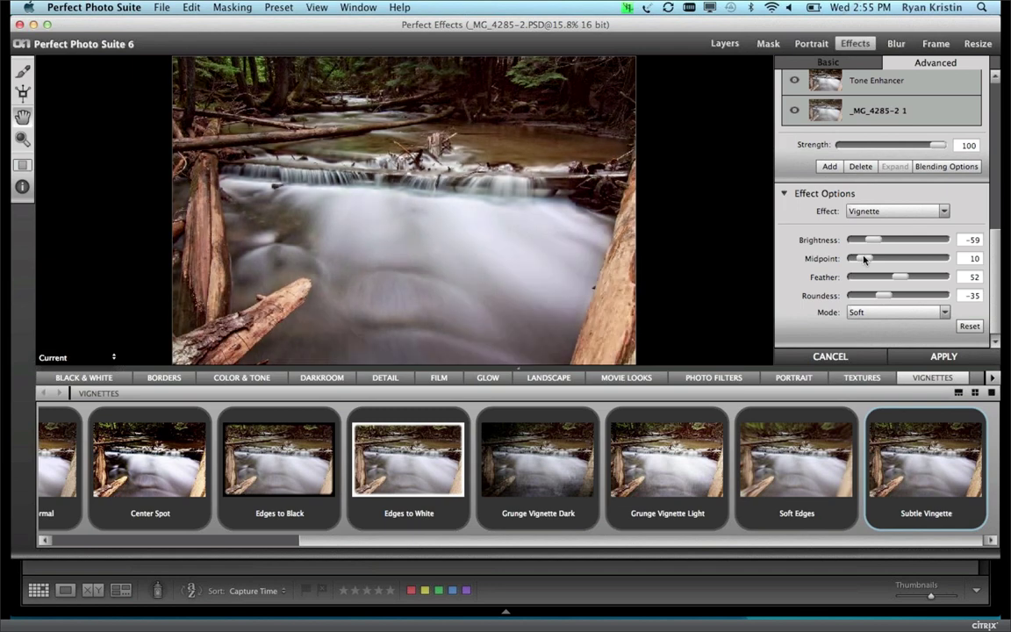
{"action": "key", "text": "p"}
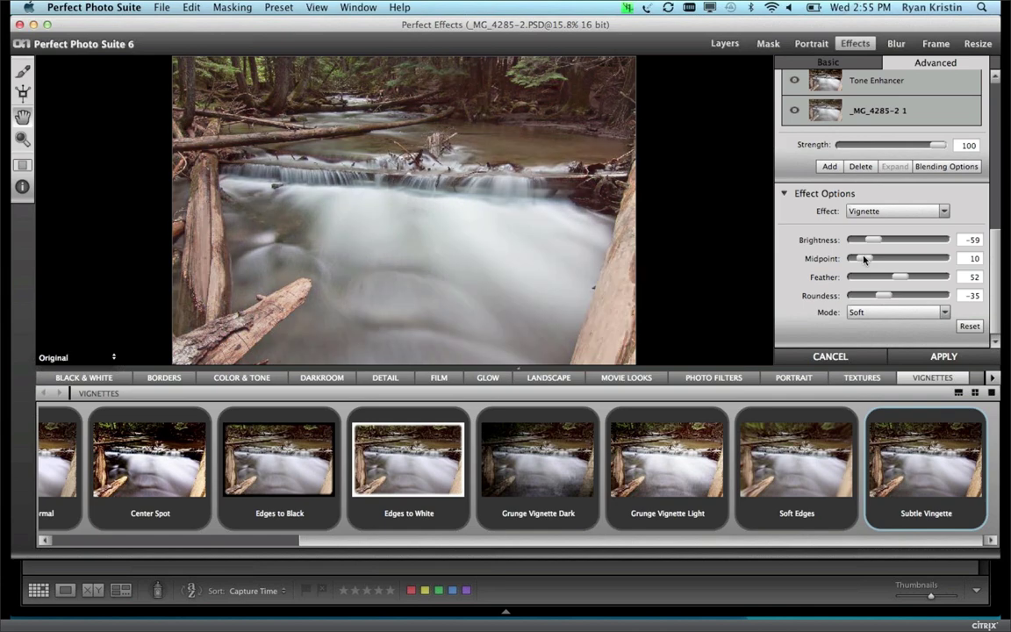
{"action": "key", "text": "p"}
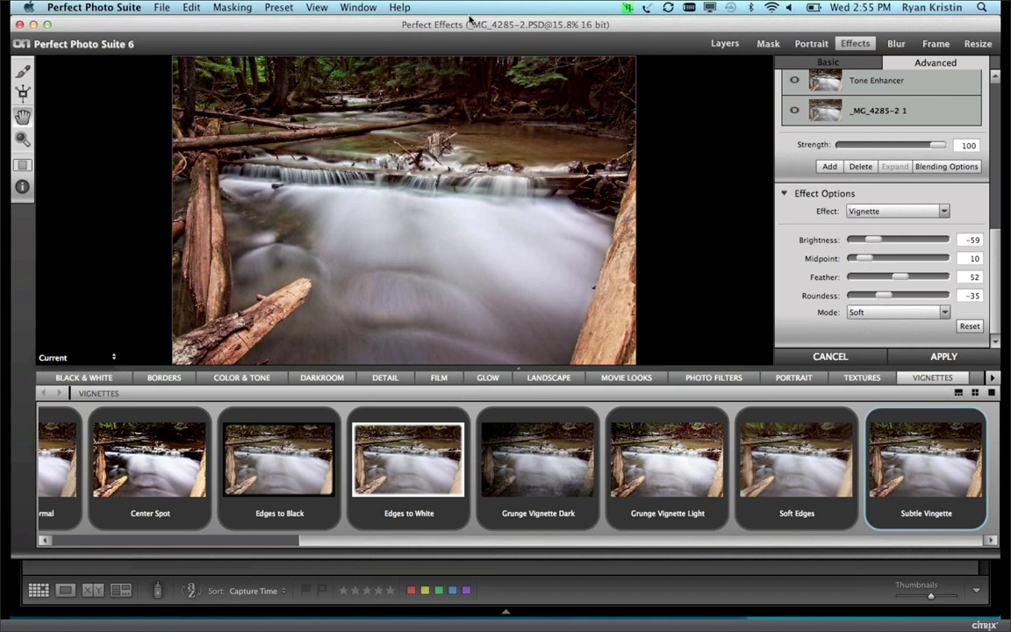
Show the keyboard shortcuts list from the Help menu and move it higher
{"action": "left_click", "coordinate": [399, 7]}
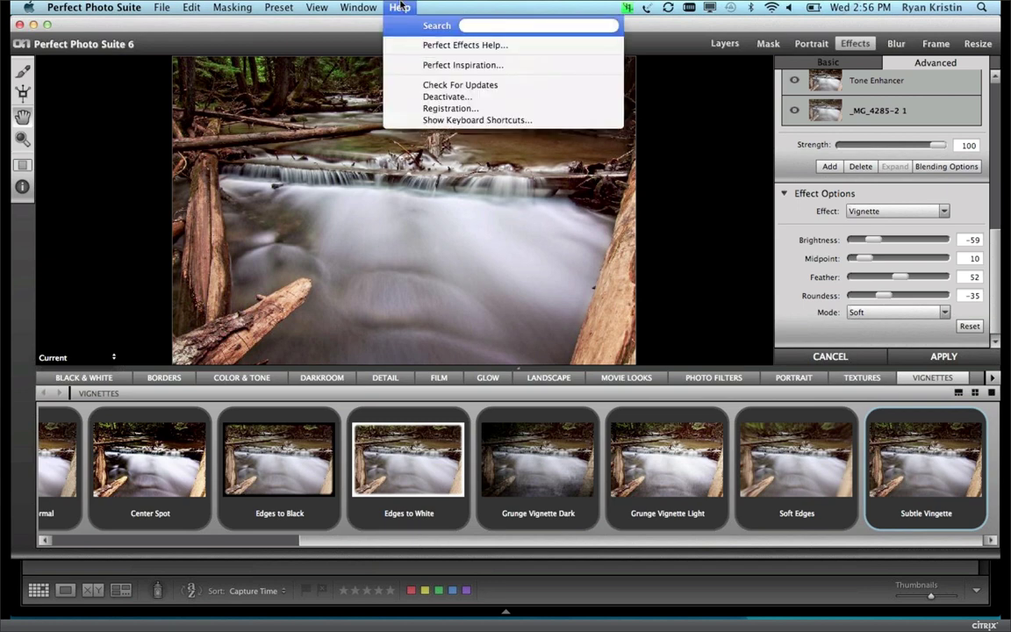
{"action": "left_click", "coordinate": [524, 122]}
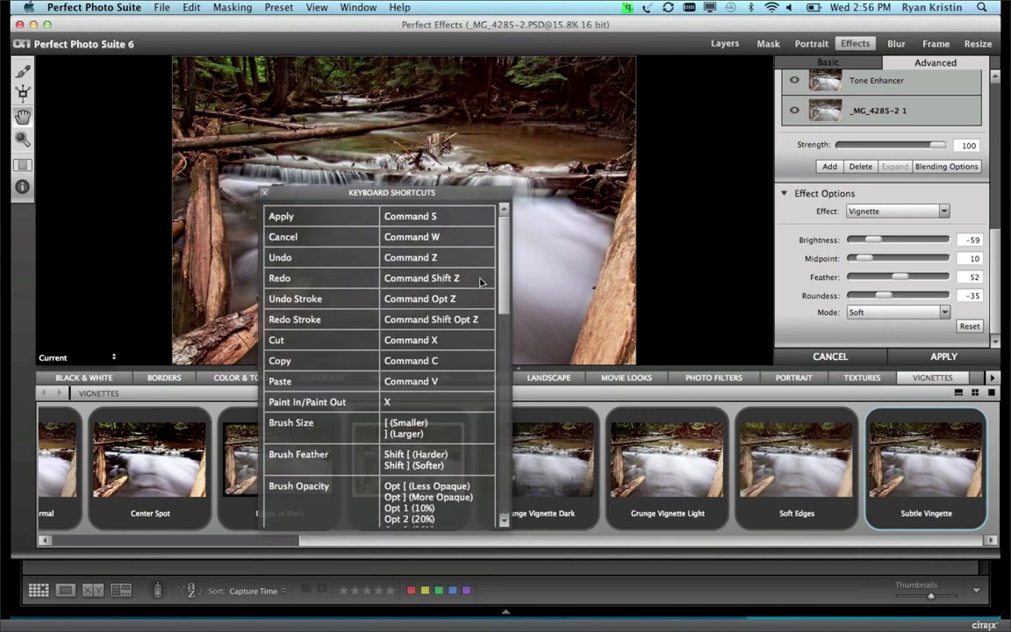
{"action": "left_click_drag", "start_coordinate": [443, 201], "coordinate": [391, 46]}
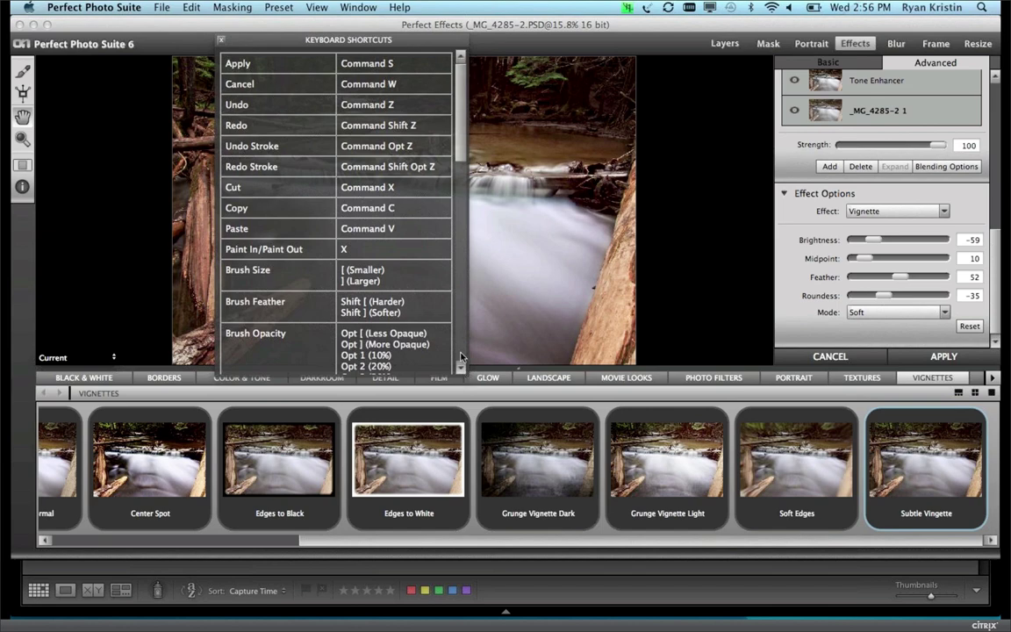
Scroll through the full keyboard shortcuts list, then close it
{"action": "scroll", "coordinate": [402, 277], "scroll_direction": "down", "scroll_amount": 10}
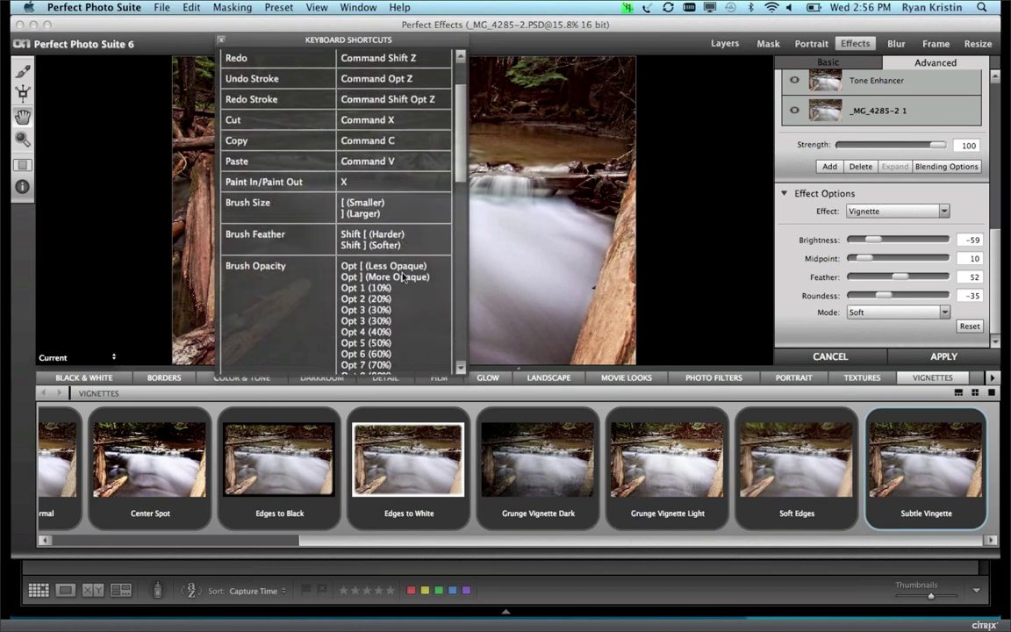
{"action": "scroll", "coordinate": [402, 277], "scroll_direction": "down", "scroll_amount": 5}
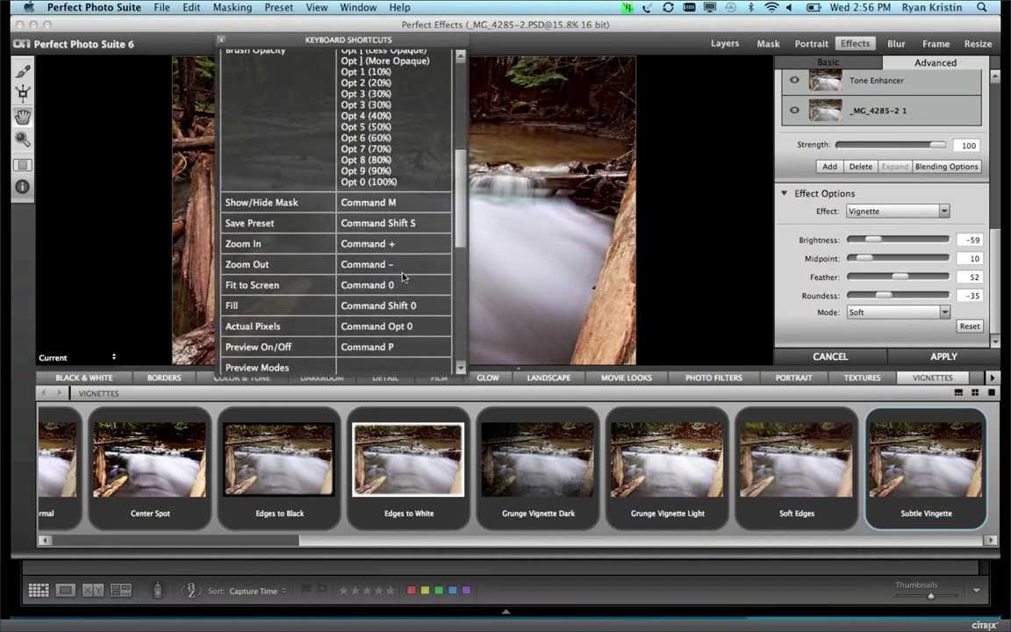
{"action": "scroll", "coordinate": [404, 278], "scroll_direction": "down", "scroll_amount": 2}
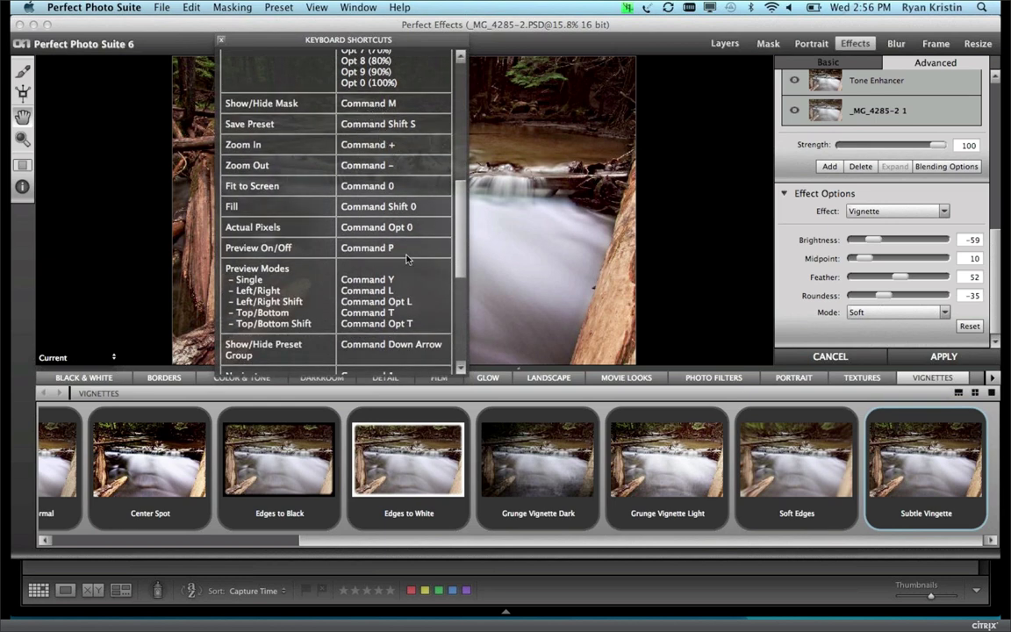
{"action": "scroll", "coordinate": [407, 259], "scroll_direction": "down", "scroll_amount": 2}
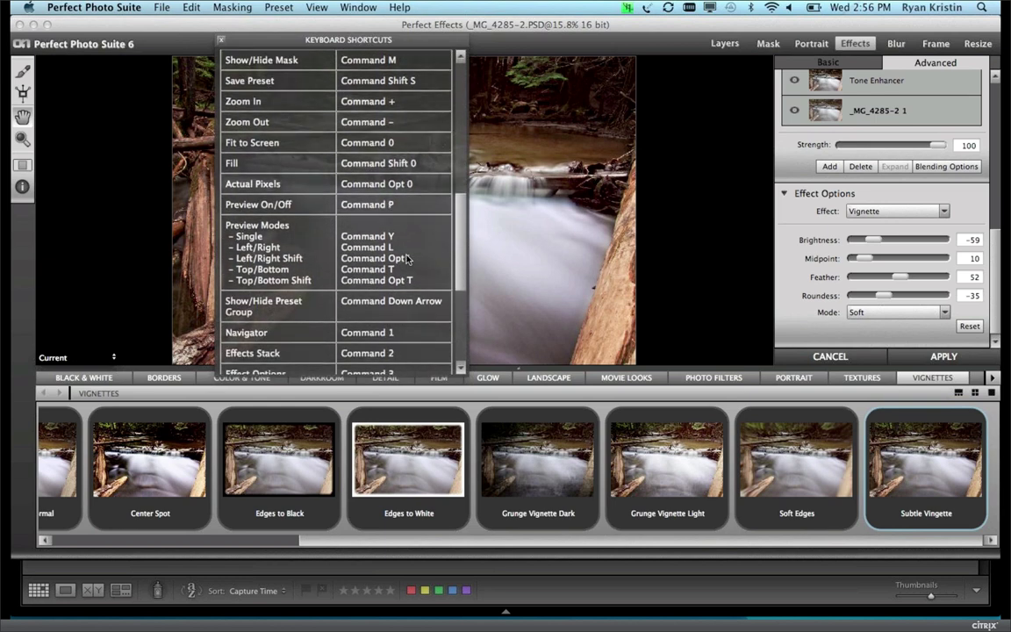
{"action": "scroll", "coordinate": [406, 259], "scroll_direction": "down", "scroll_amount": 2}
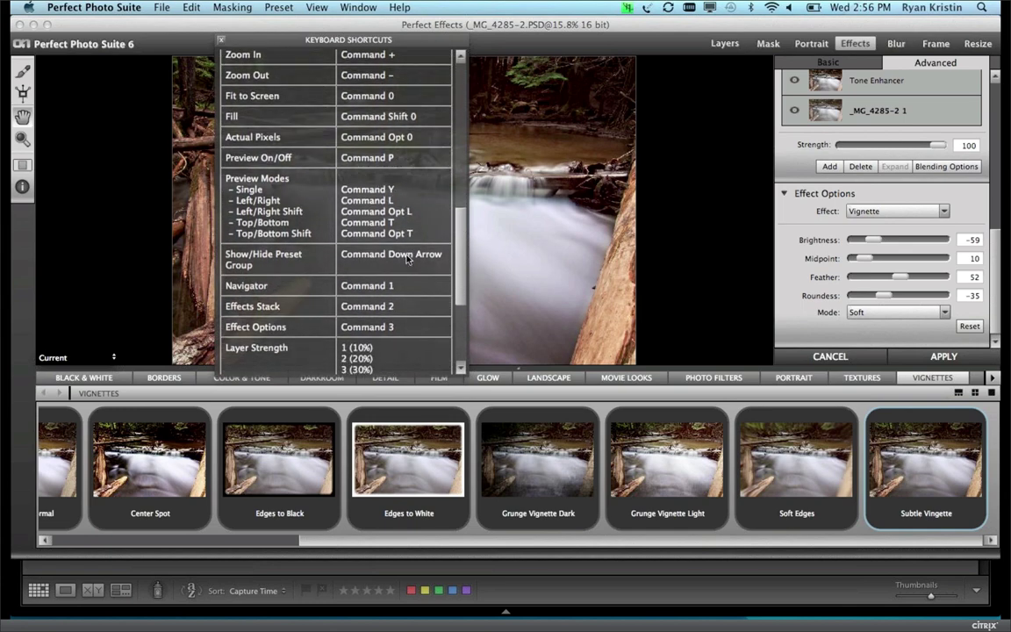
{"action": "scroll", "coordinate": [406, 259], "scroll_direction": "down", "scroll_amount": 4}
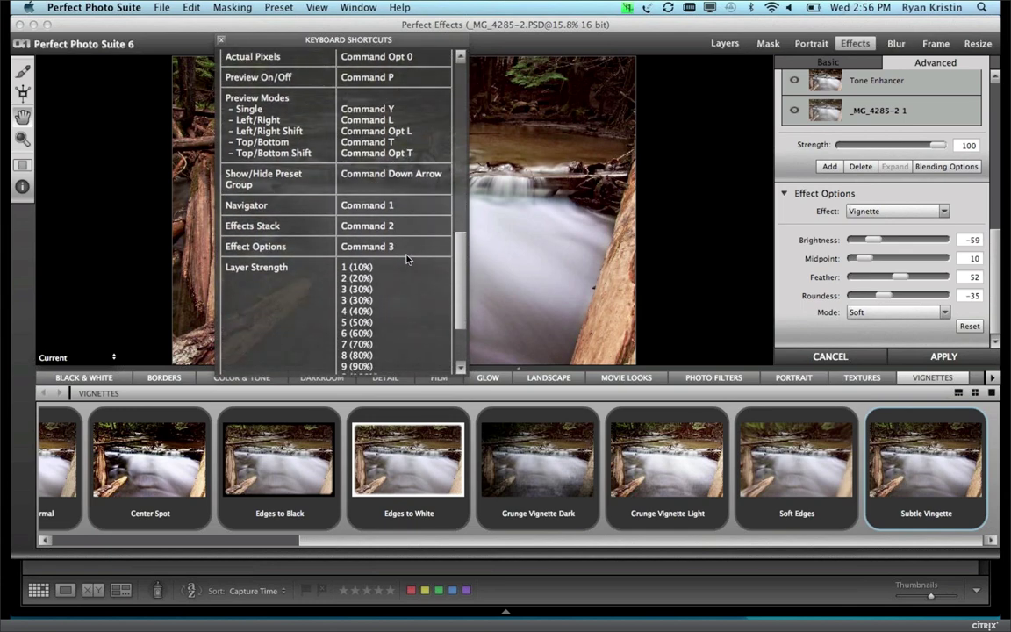
{"action": "scroll", "coordinate": [406, 259], "scroll_direction": "down", "scroll_amount": 4}
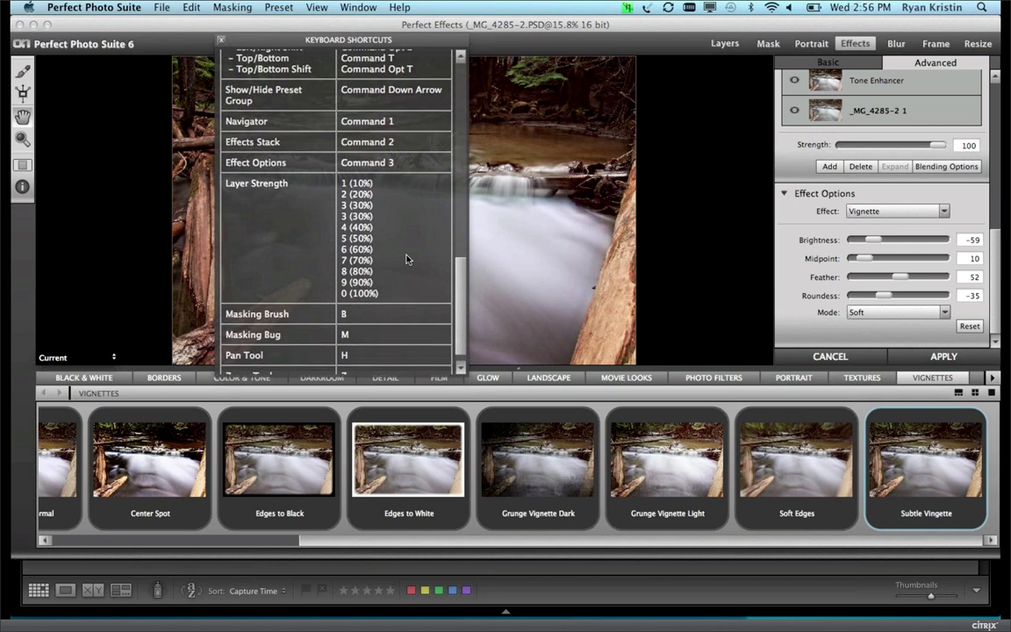
{"action": "scroll", "coordinate": [406, 259], "scroll_direction": "down", "scroll_amount": 1}
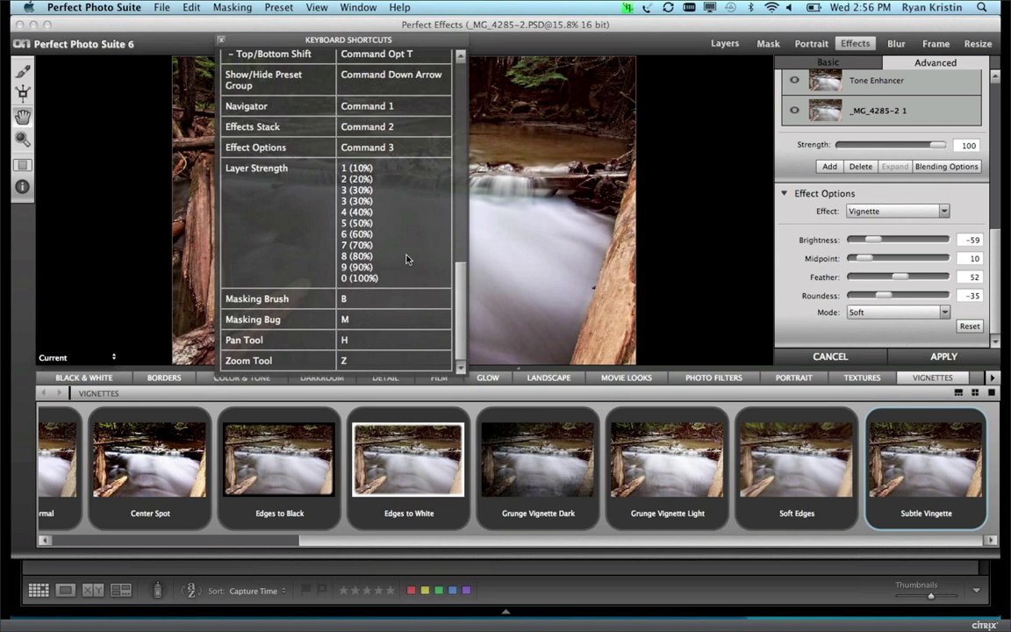
{"action": "scroll", "coordinate": [377, 253], "scroll_direction": "up", "scroll_amount": 8}
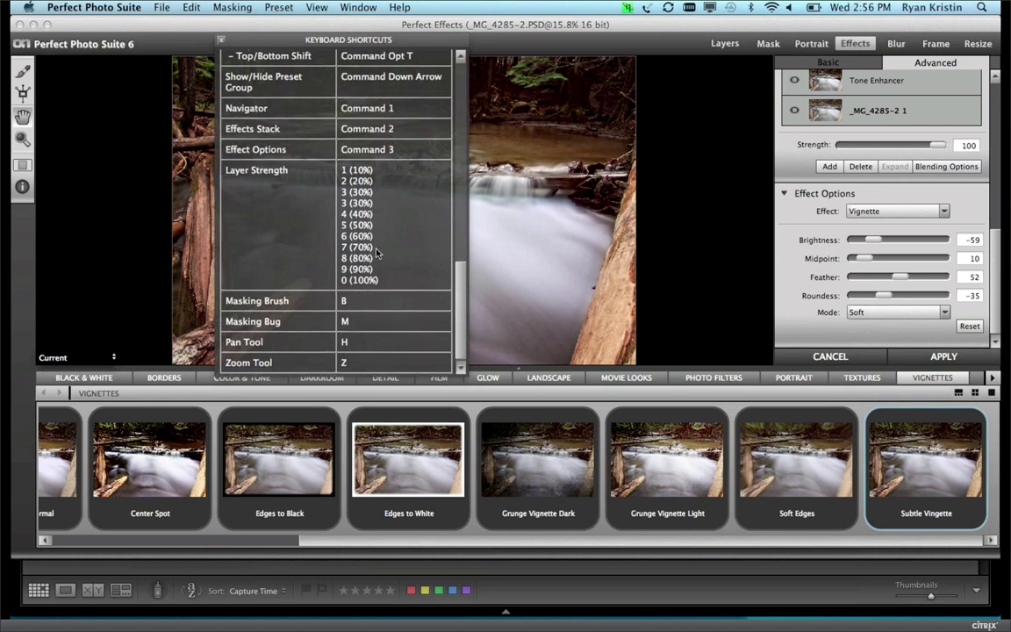
{"action": "scroll", "coordinate": [376, 252], "scroll_direction": "up", "scroll_amount": 3}
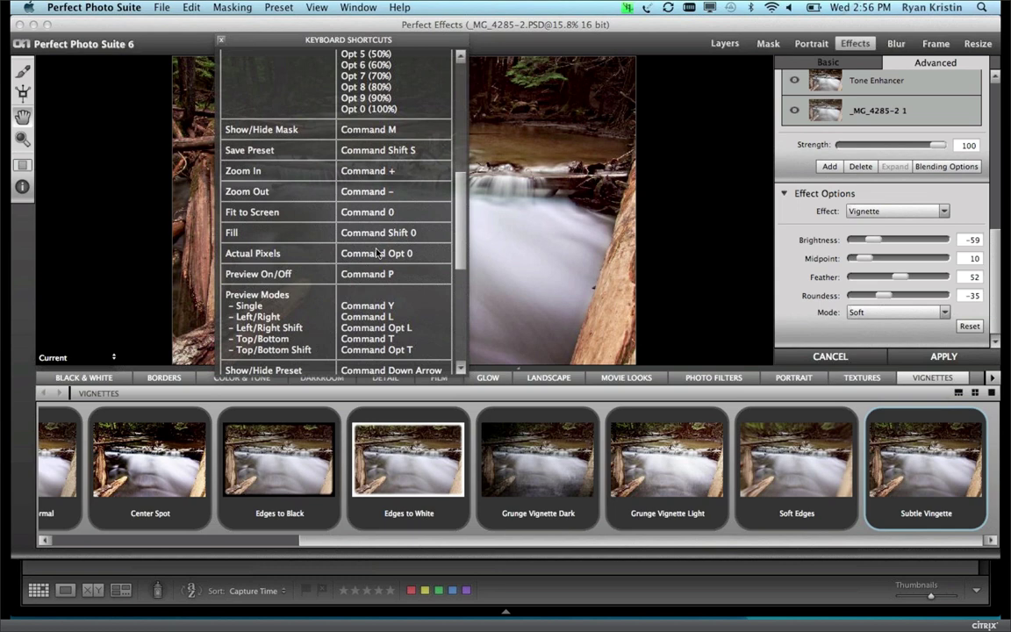
{"action": "left_click", "coordinate": [220, 40]}
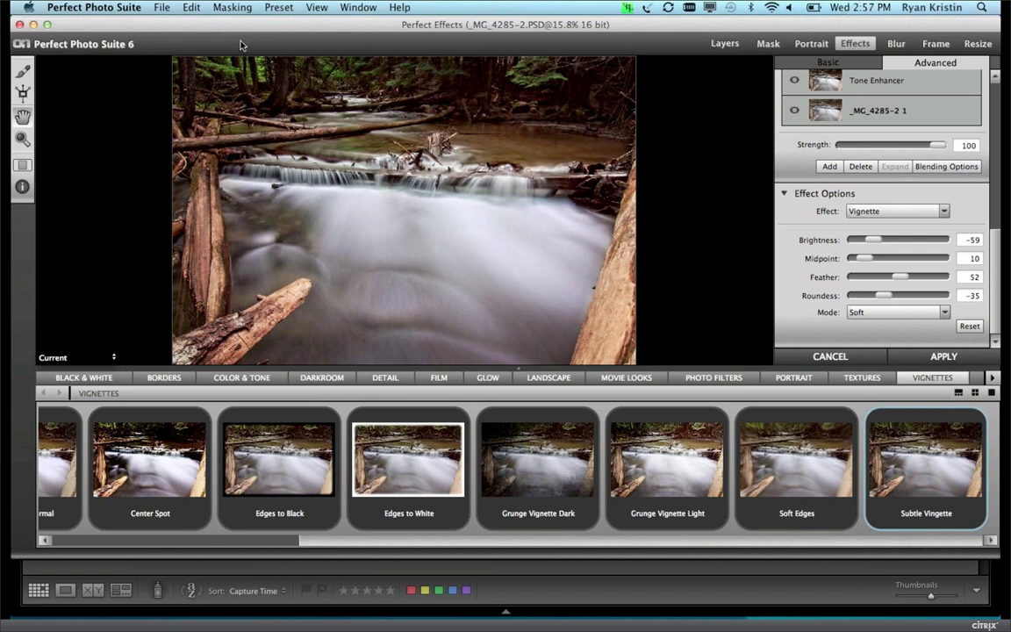
Open Perfect Effects Help, view the Keyboard Shortcuts page under Menus, then close the guide
{"action": "left_click", "coordinate": [397, 6]}
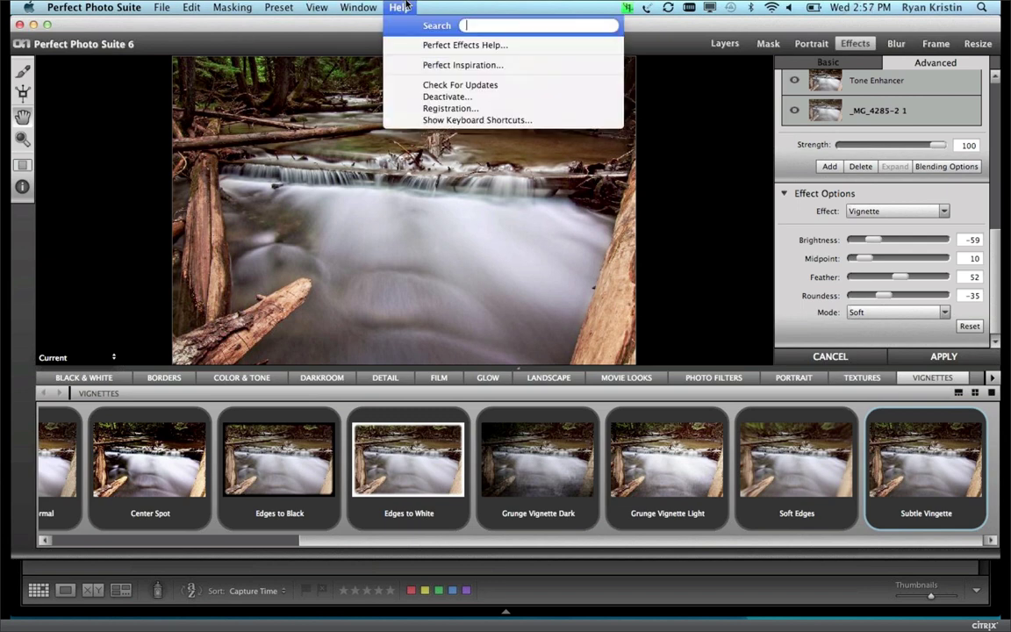
{"action": "left_click", "coordinate": [417, 46]}
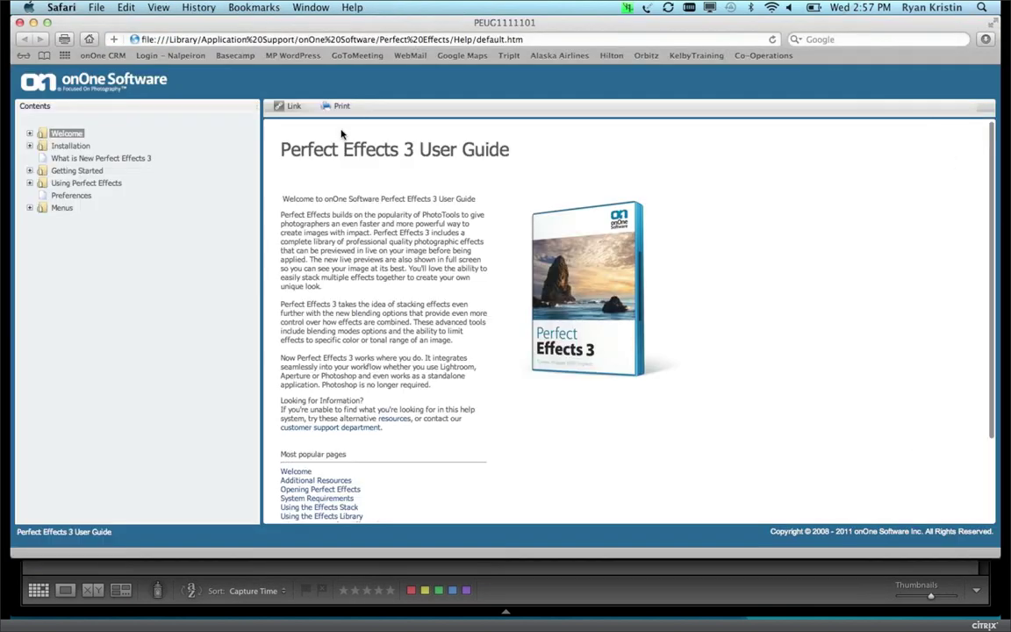
{"action": "left_click", "coordinate": [30, 208]}
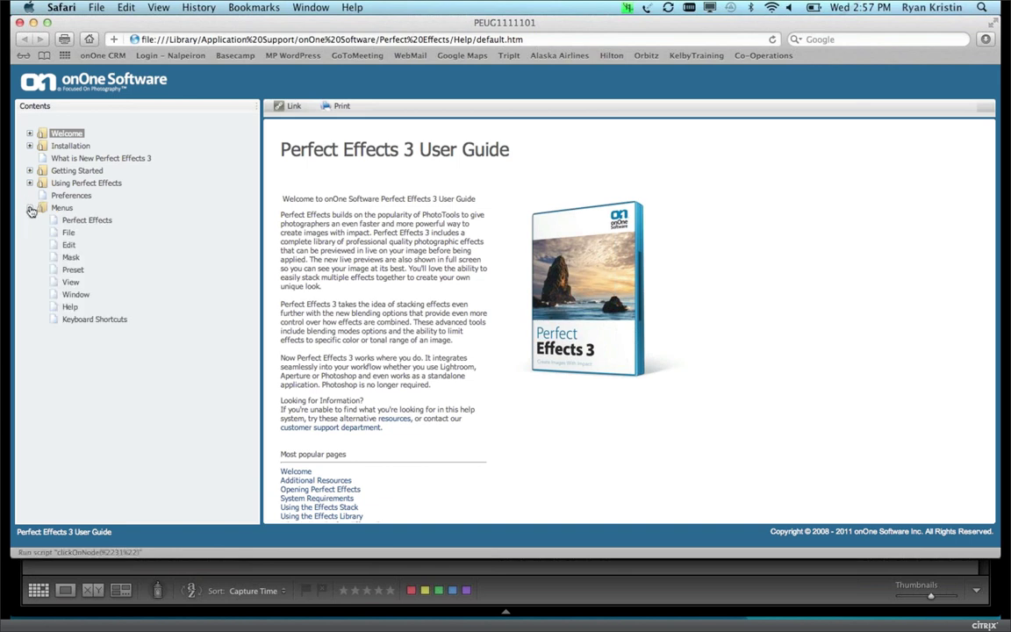
{"action": "left_click", "coordinate": [94, 320]}
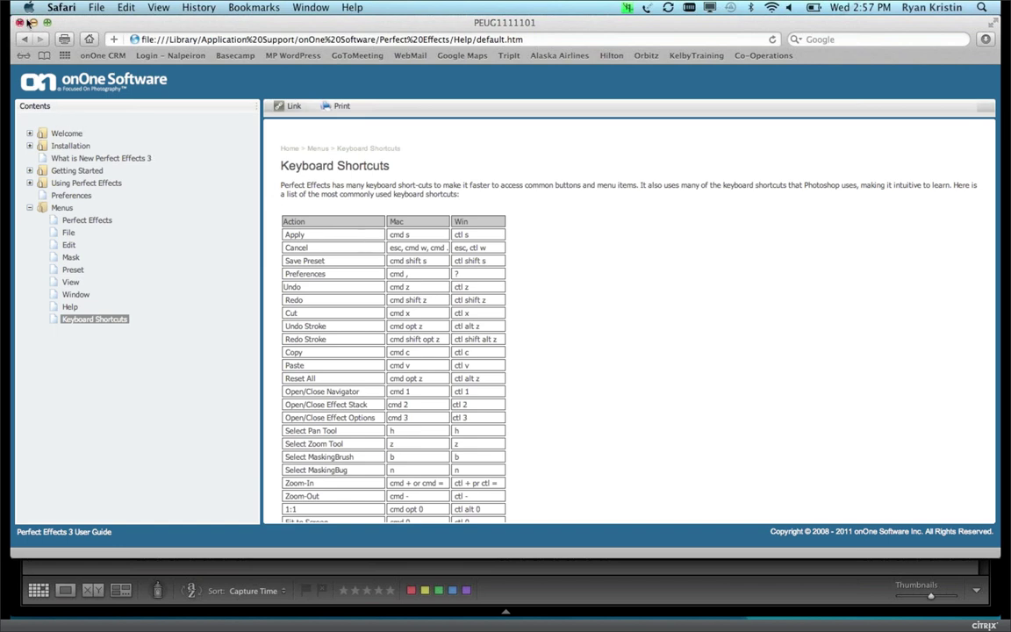
{"action": "left_click_drag", "start_coordinate": [29, 22], "coordinate": [22, 25]}
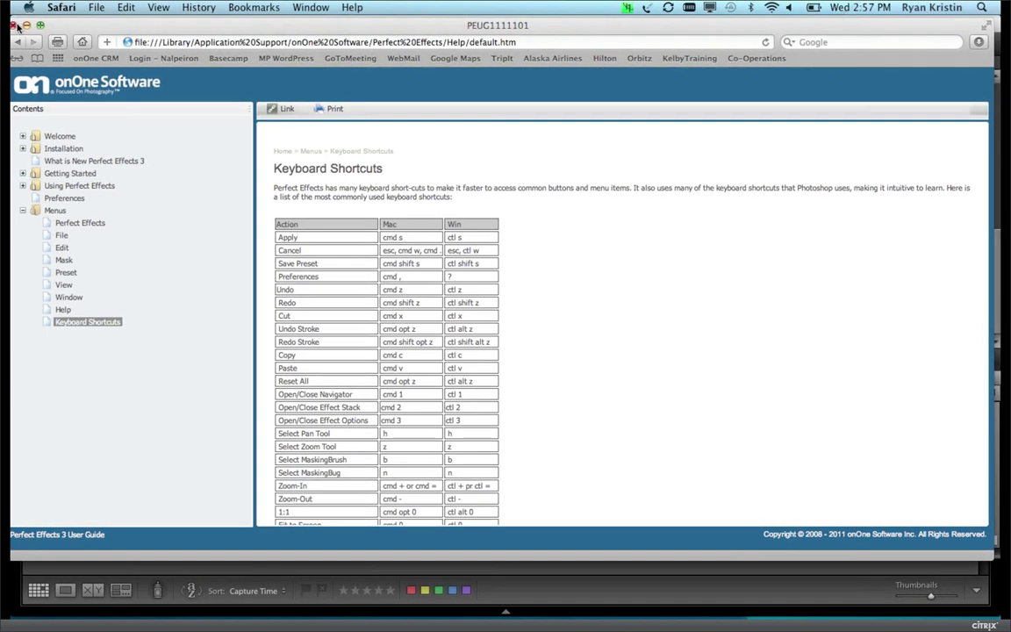
{"action": "left_click", "coordinate": [14, 25]}
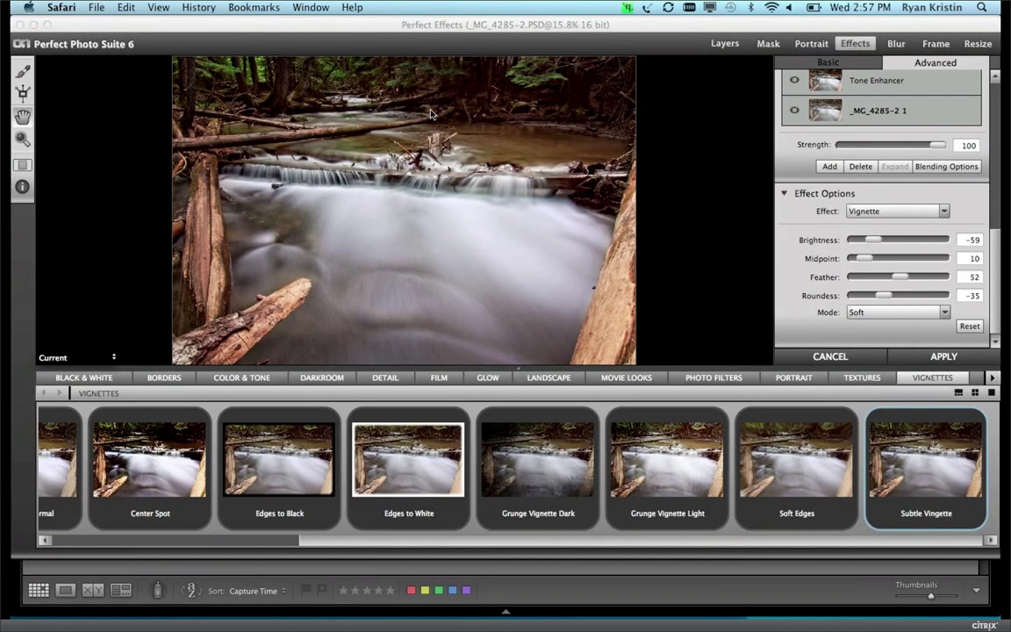